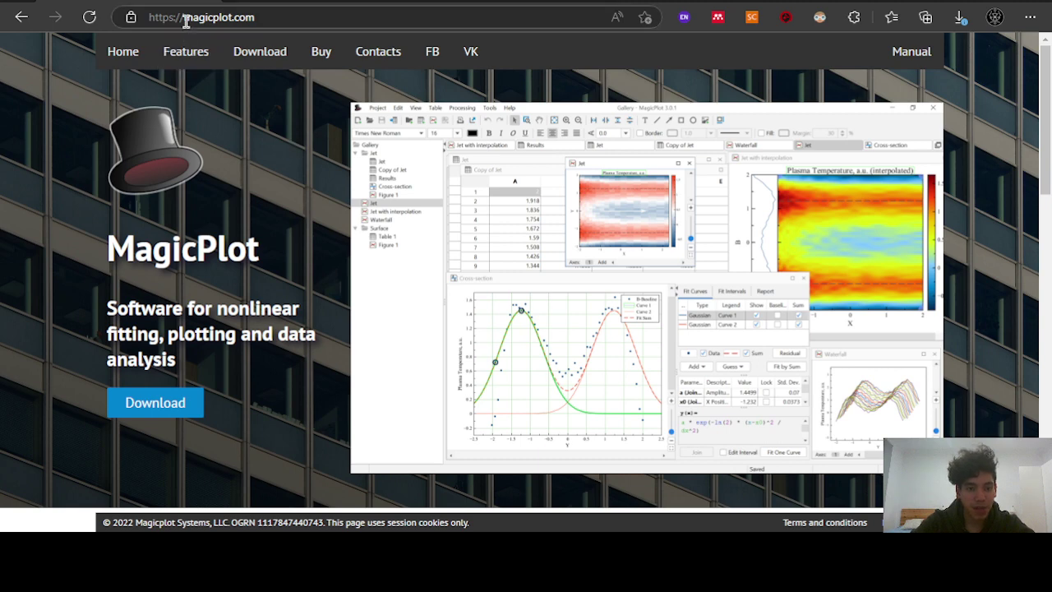
Open the MagicPlot online manual and look through the topics in its table of contents
left_click_drag(185, 18, 263, 18)
left_click(266, 132)
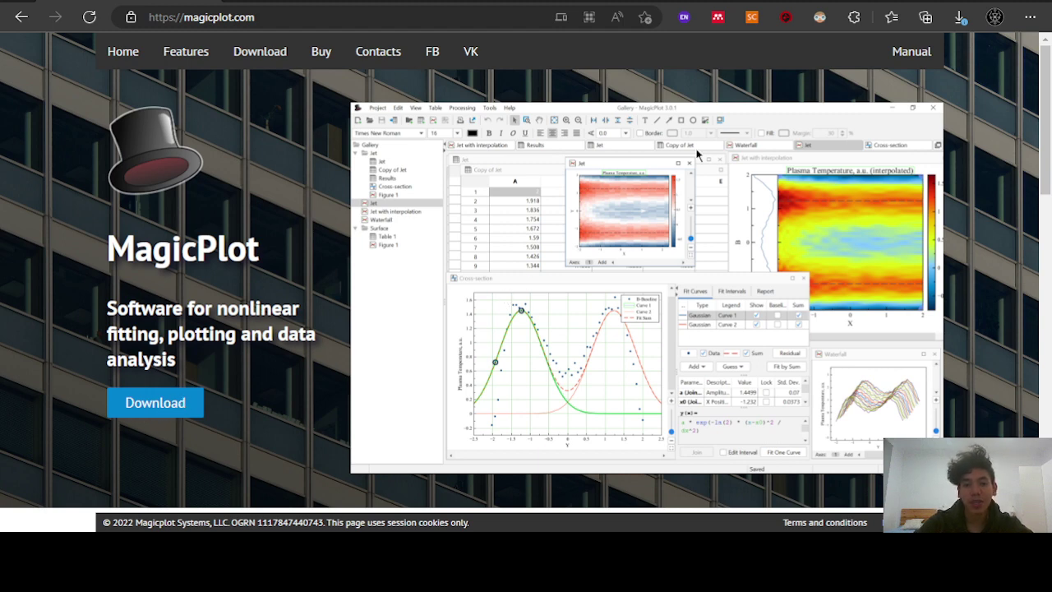
left_click(909, 56)
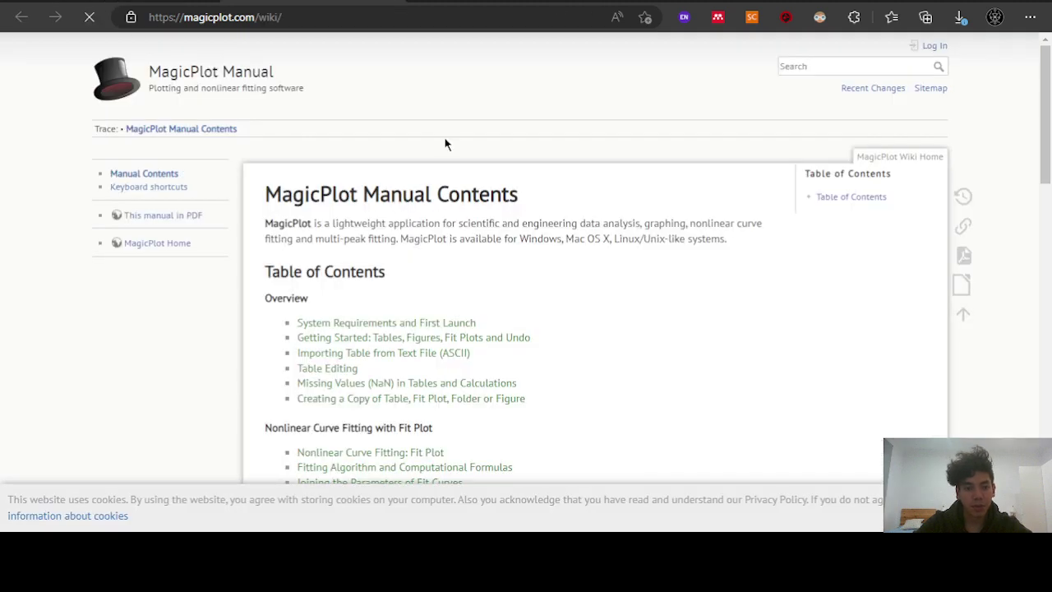
scroll(719, 256, "down", 2)
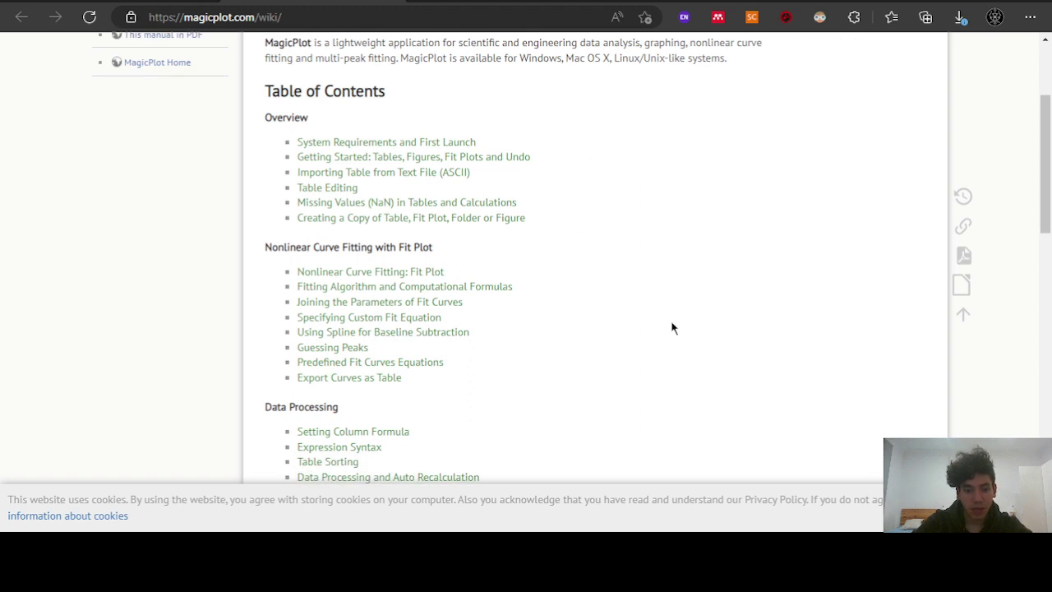
scroll(670, 354, "down", 1)
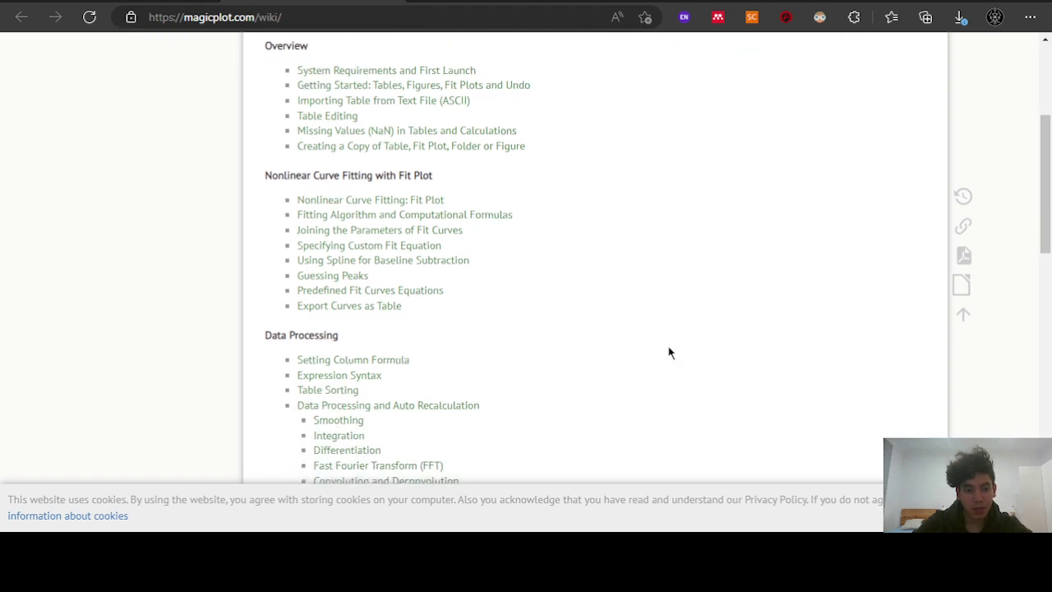
scroll(670, 354, "down", 3)
scroll(669, 353, "down", 4)
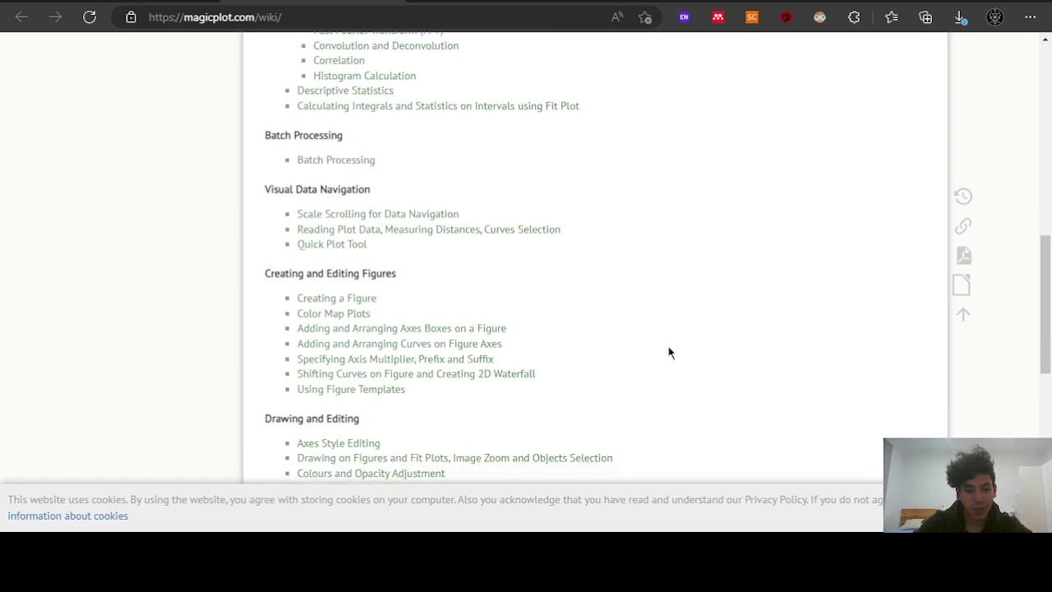
scroll(749, 359, "down", 3)
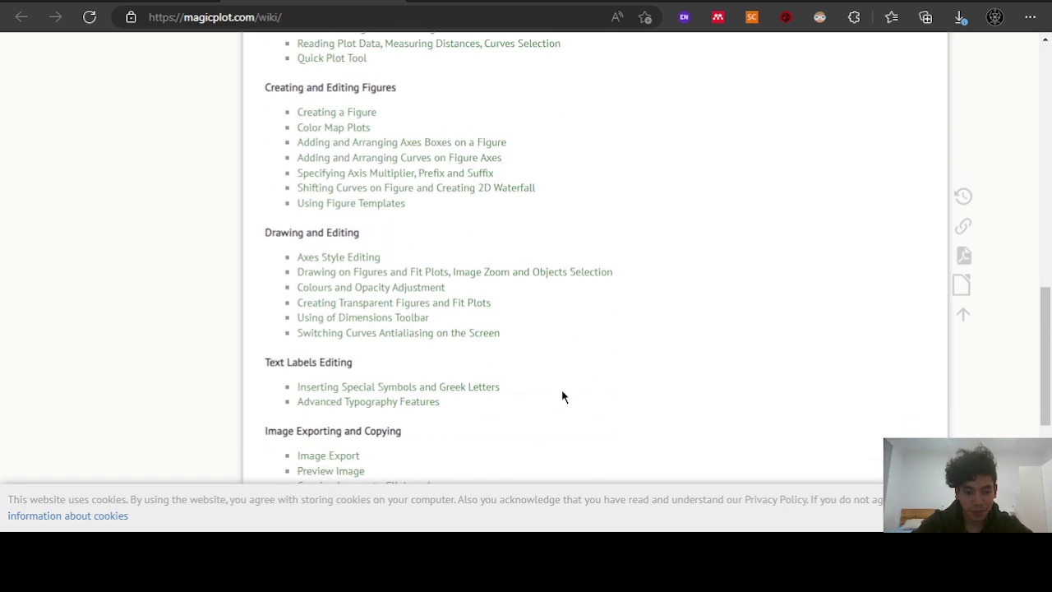
scroll(627, 370, "up", 15)
key("ctrl+plus")
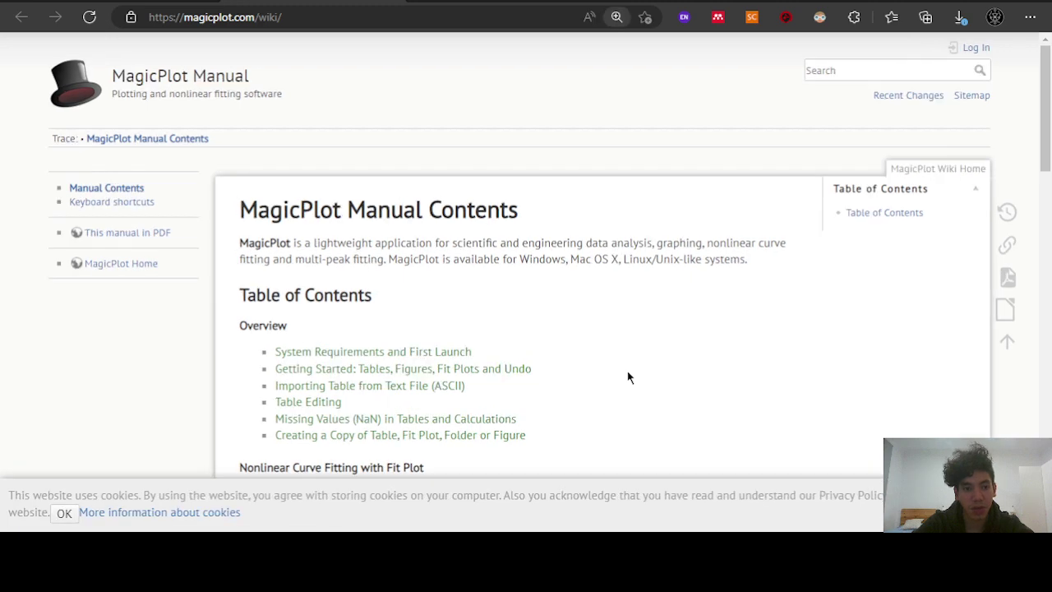
Return to the MagicPlot home page at its original zoom and review the download options for each operating system
key("ctrl+shift+Tab")
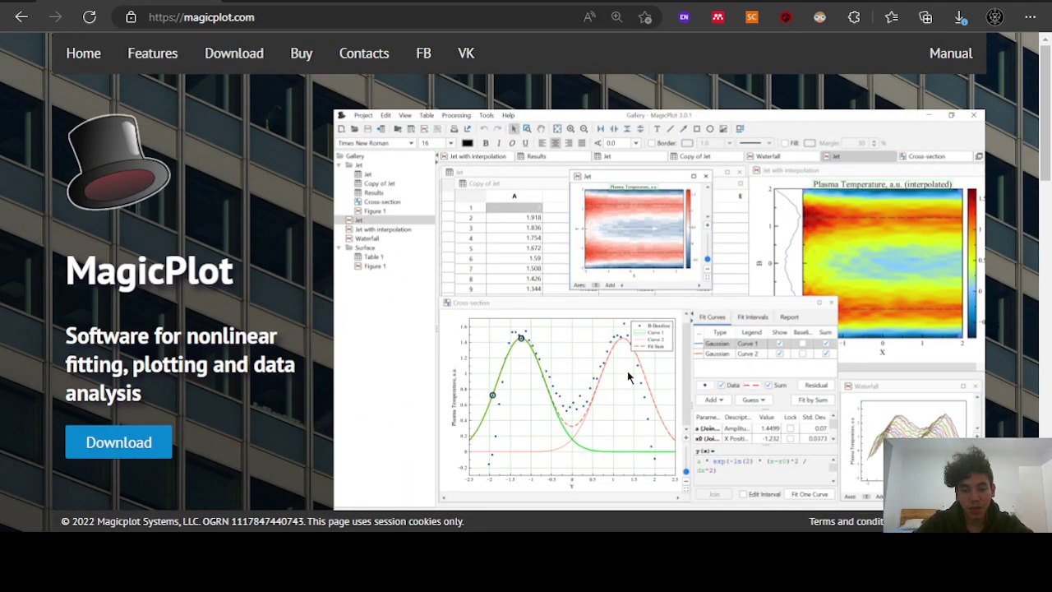
key("ctrl+minus")
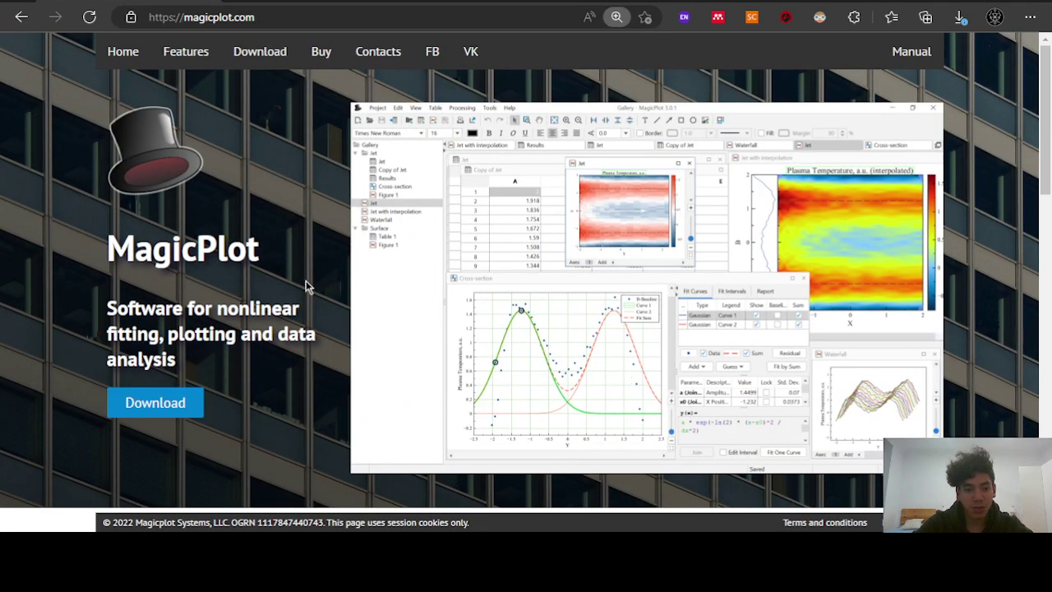
left_click(271, 47)
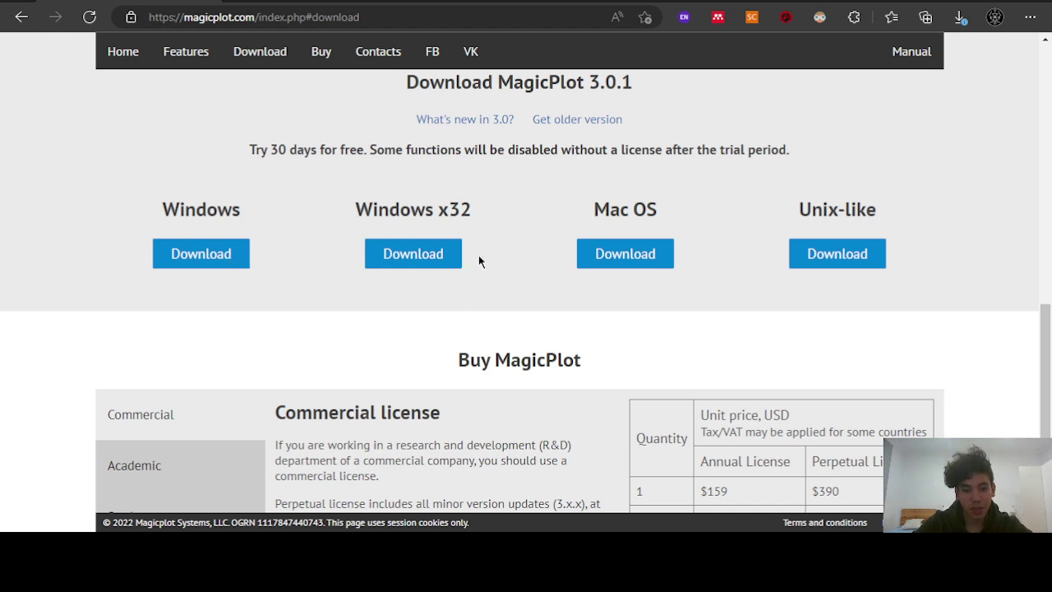
scroll(634, 340, "down", 1)
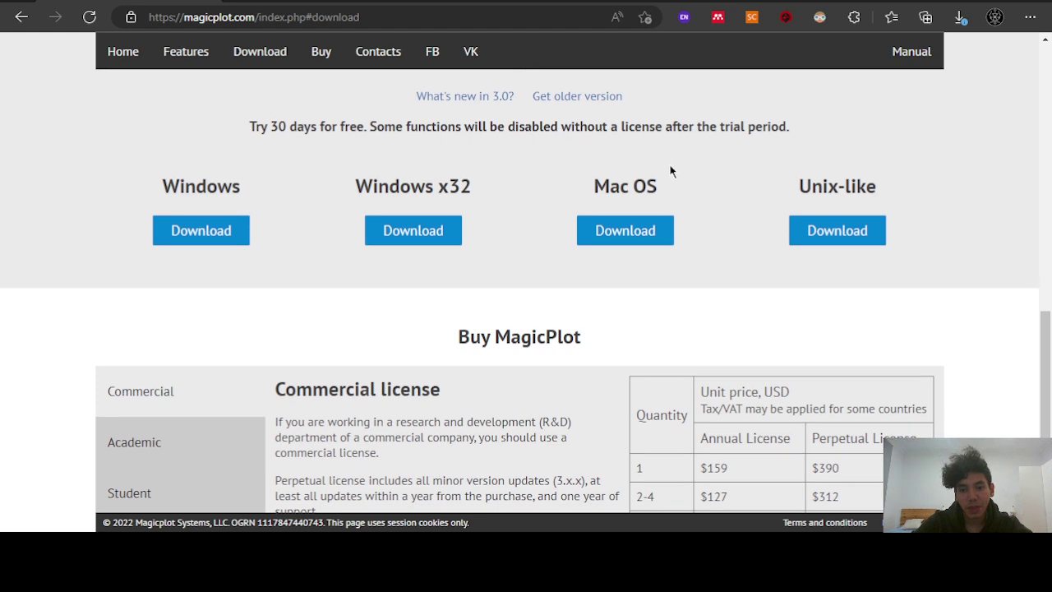
left_click_drag(593, 186, 658, 187)
left_click(726, 274)
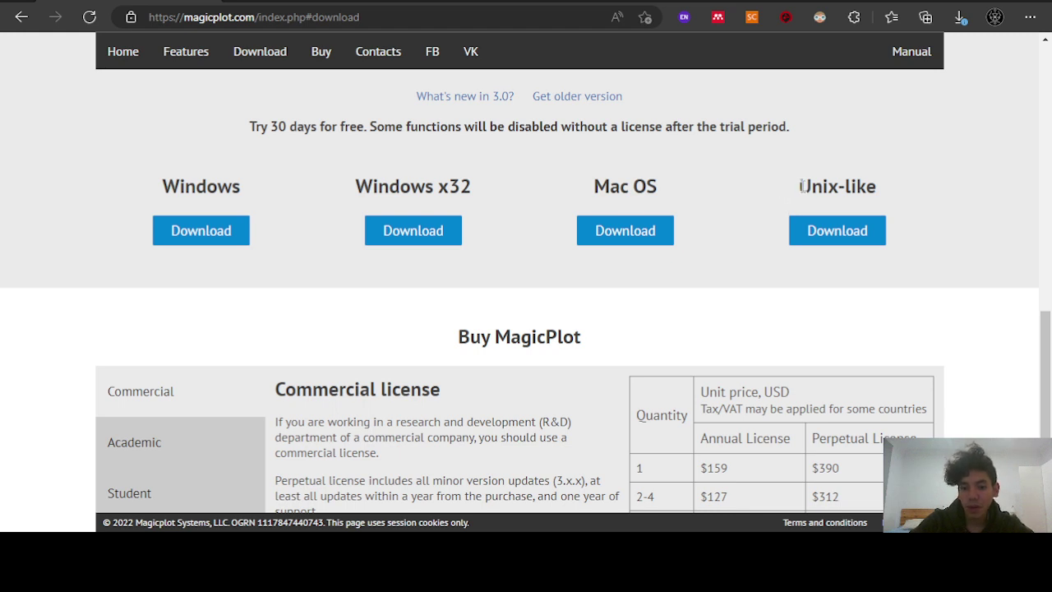
left_click_drag(801, 186, 878, 187)
left_click(671, 327)
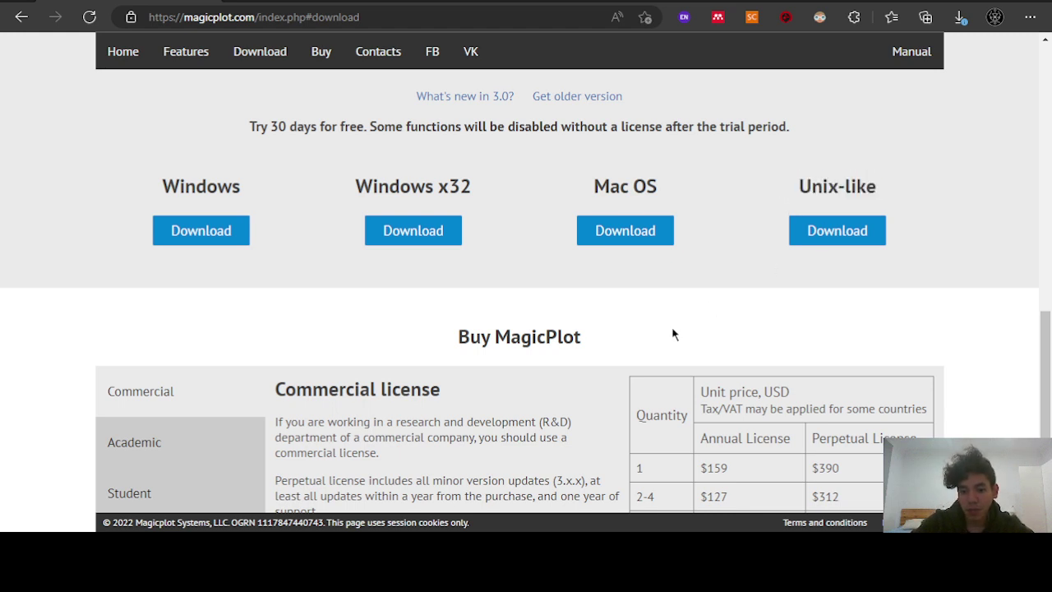
Review the academic, student and commercial license terms and prices in the Buy MagicPlot section
scroll(997, 399, "down", 3)
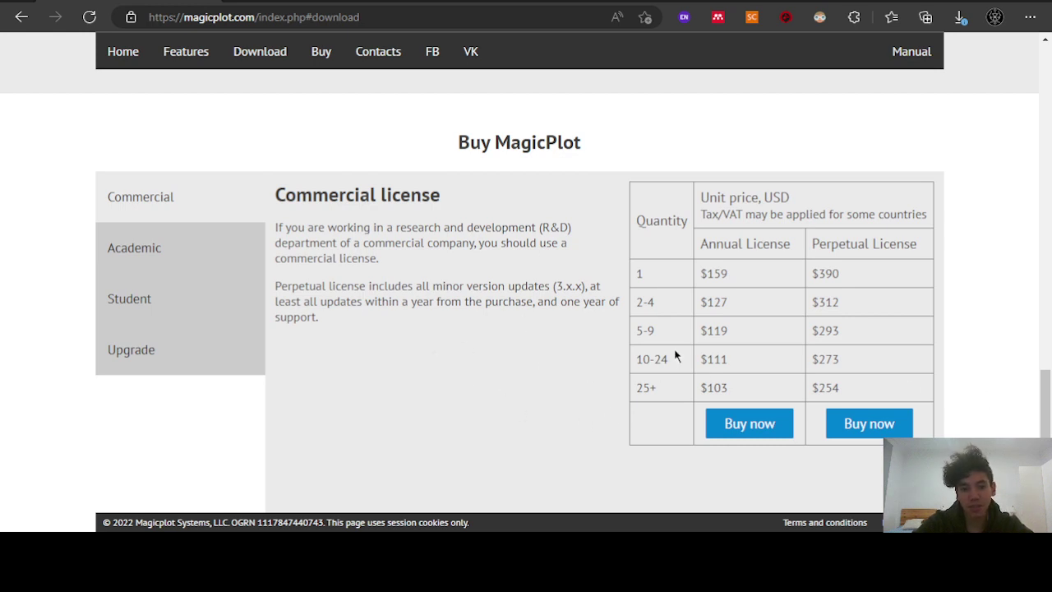
left_click(146, 246)
left_click(135, 326)
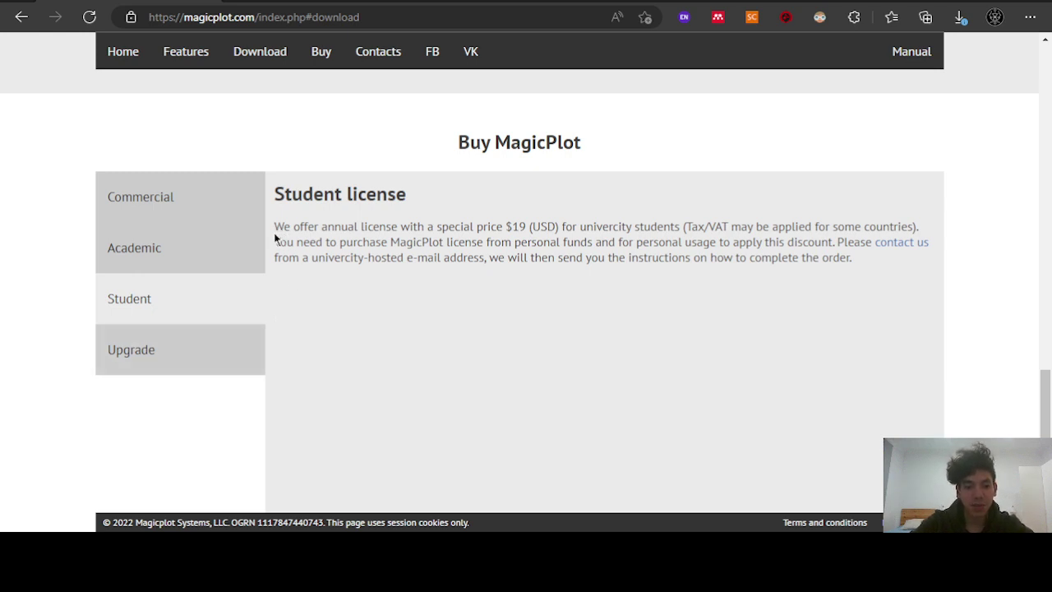
left_click_drag(276, 226, 526, 223)
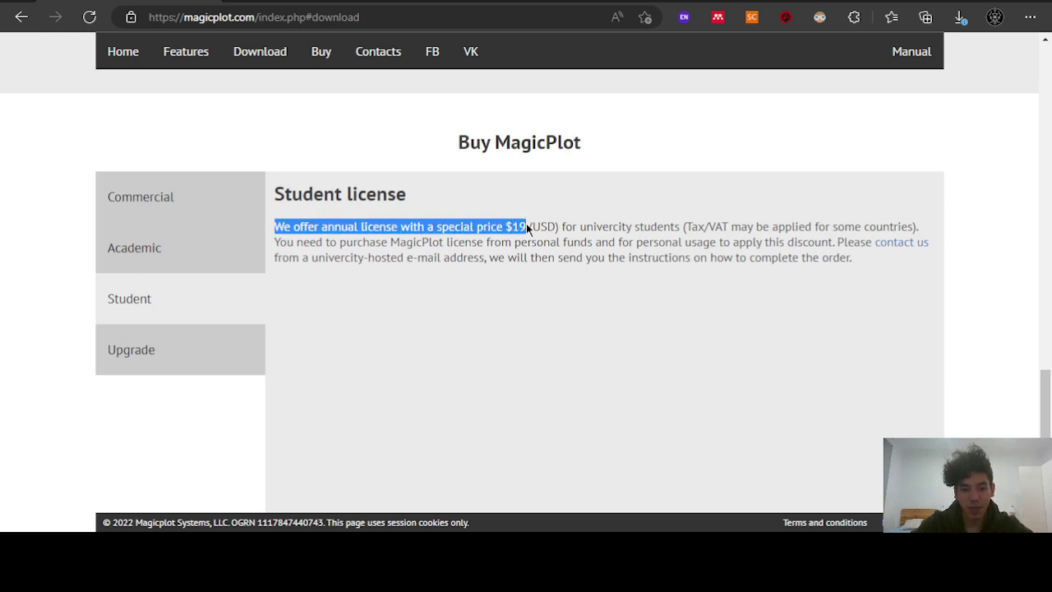
left_click(447, 174)
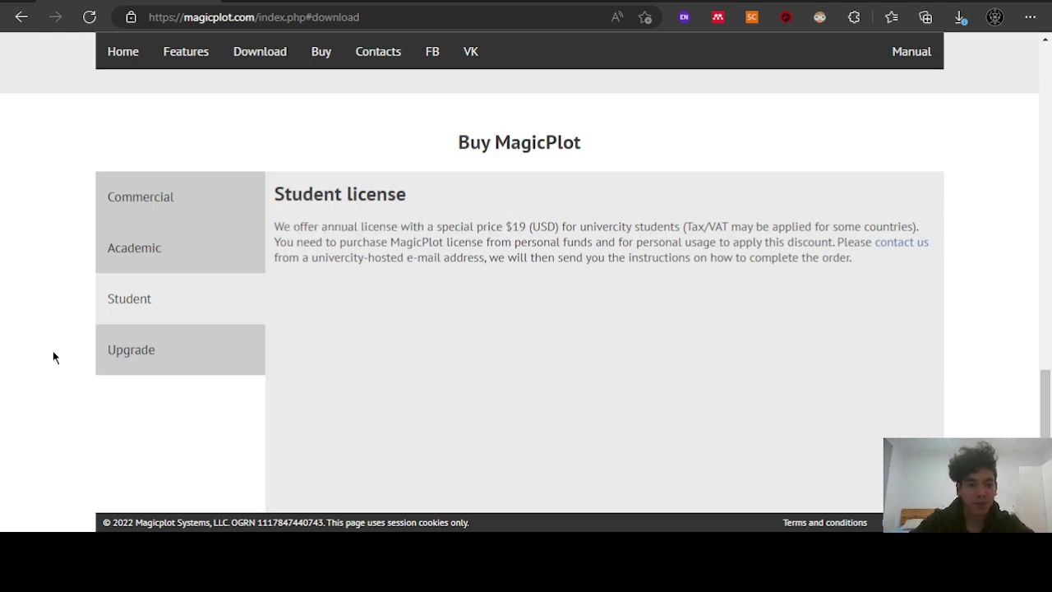
left_click(134, 268)
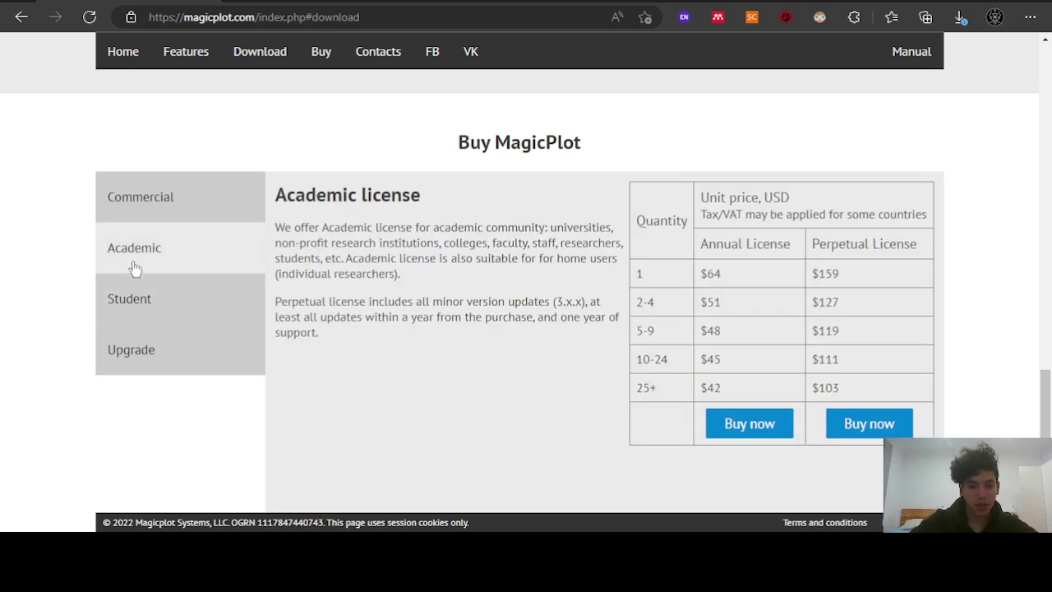
left_click(212, 211)
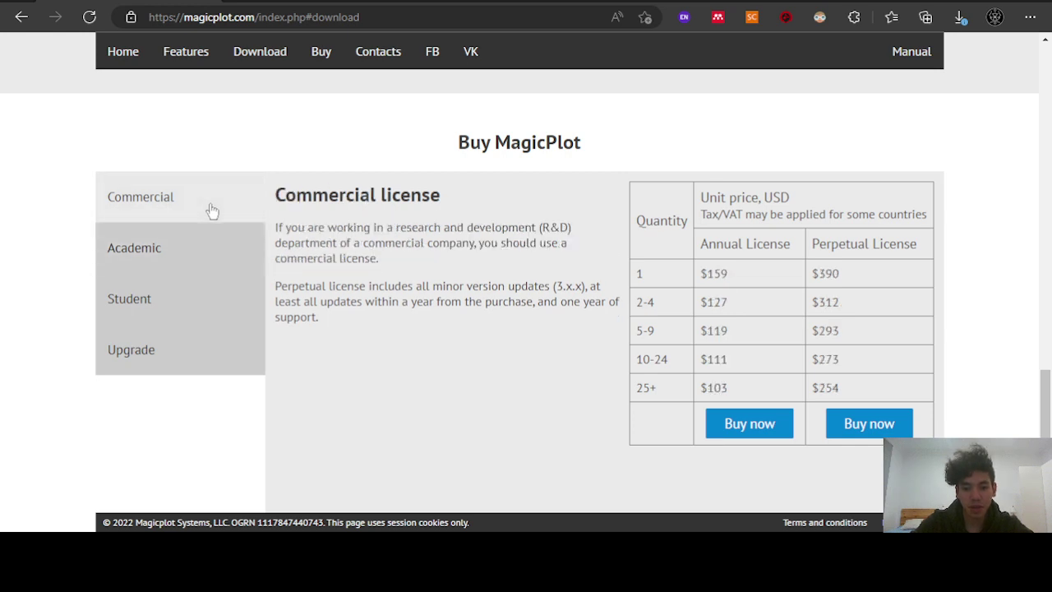
left_click(191, 245)
left_click(169, 299)
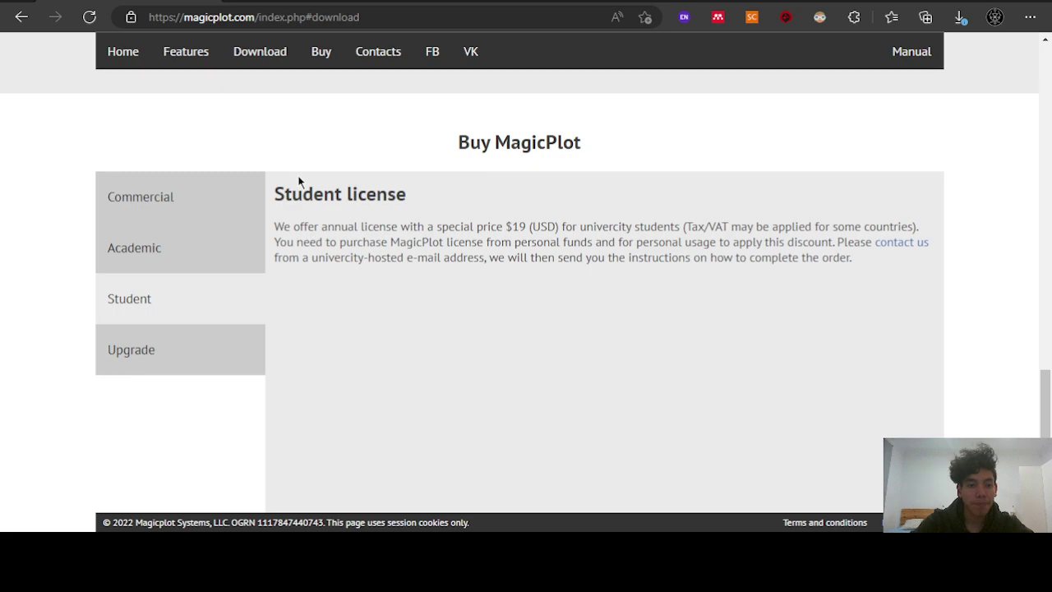
Look over the feature overview and the download section on the MagicPlot home page
scroll(299, 181, "up", 8)
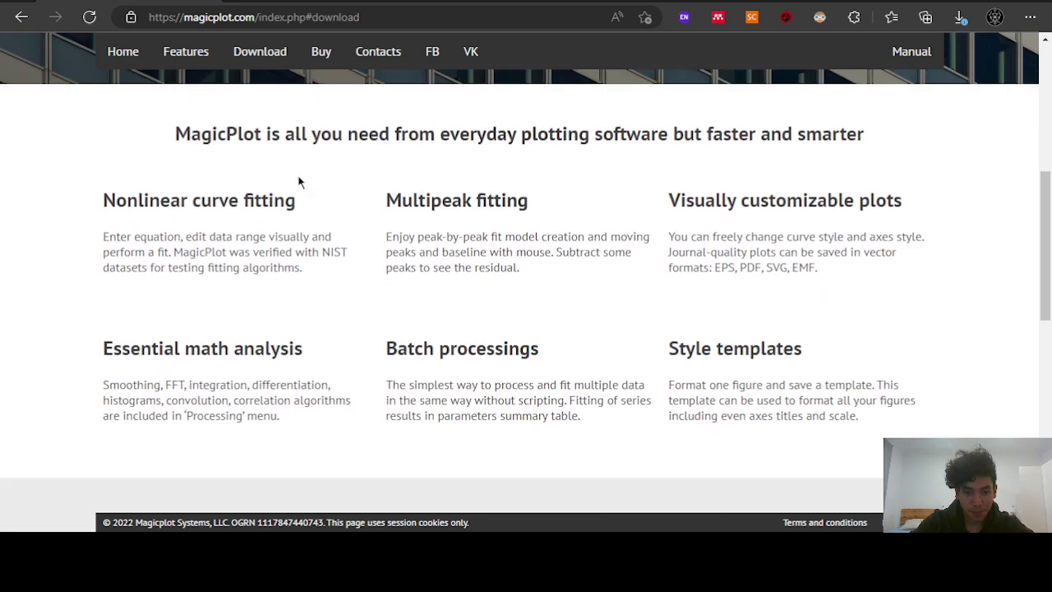
scroll(300, 182, "down", 4)
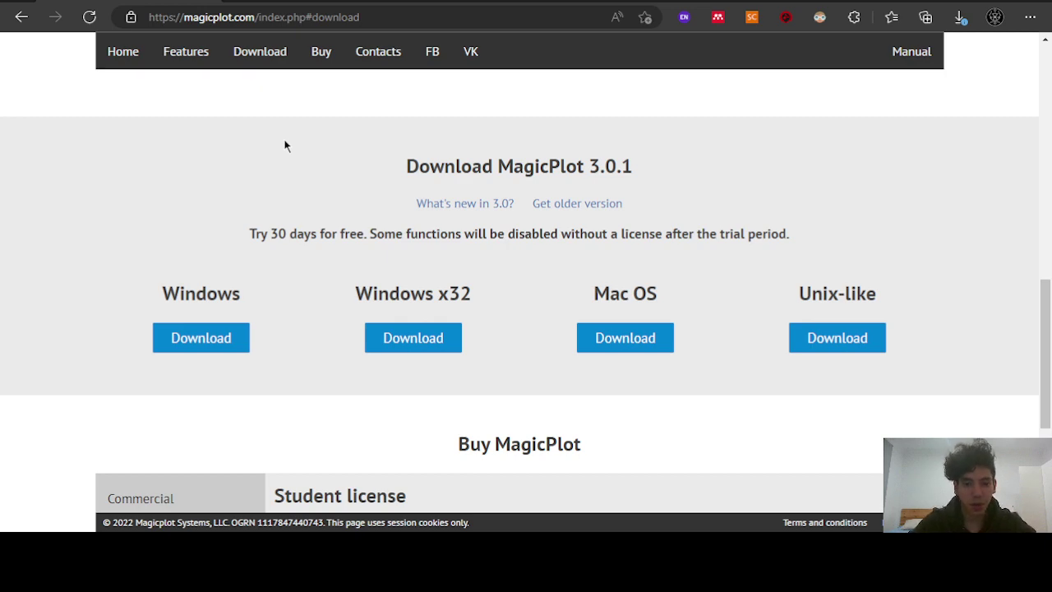
scroll(285, 145, "up", 10)
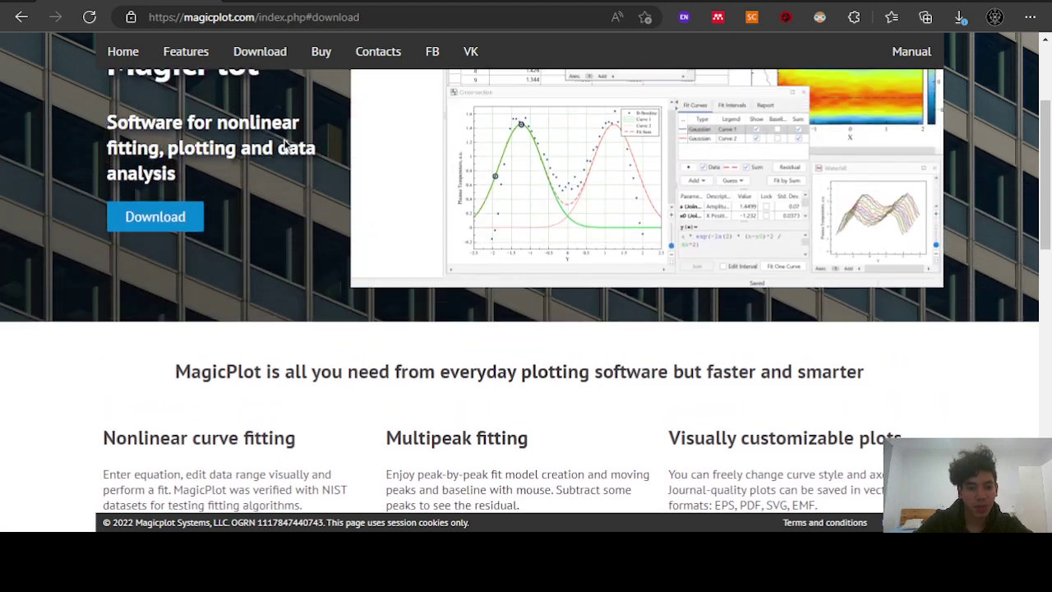
scroll(285, 145, "up", 1)
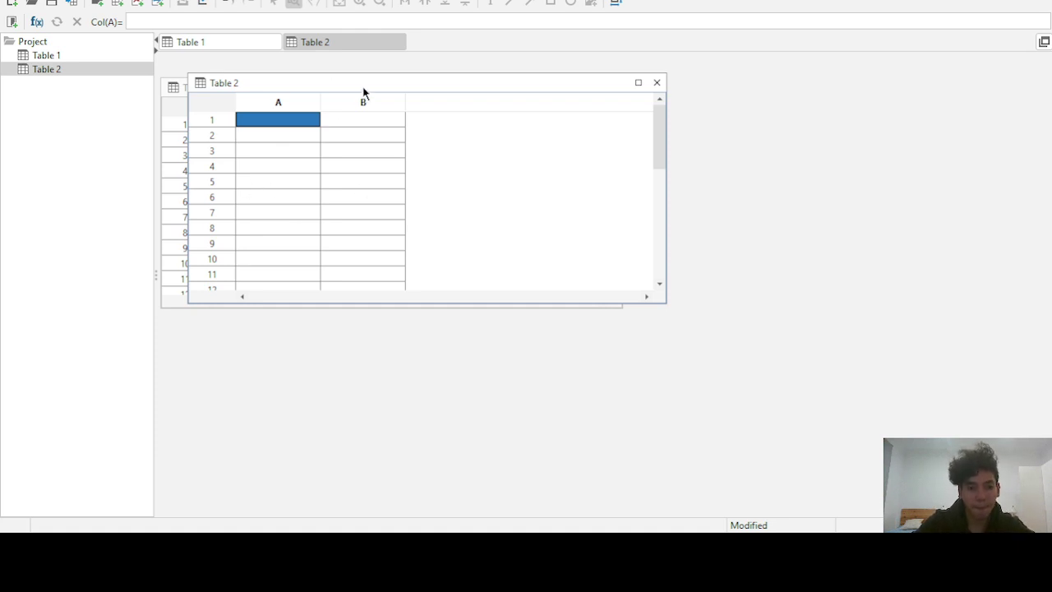
In the MagicPlot application, move the Table 2 window over the Table 1 window and look through its rows
left_click_drag(359, 82, 332, 86)
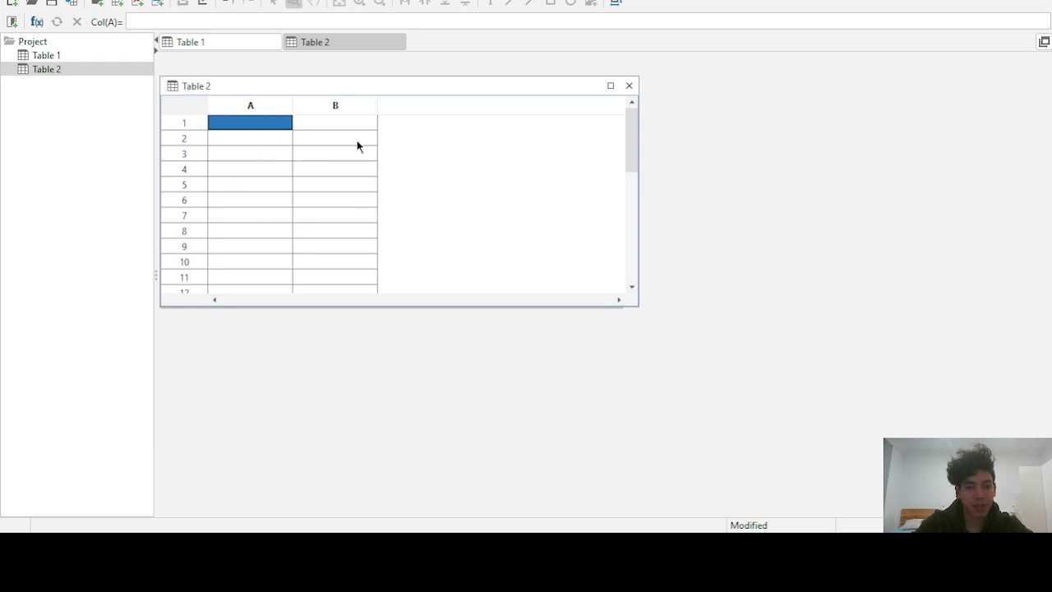
scroll(303, 224, "down", 2)
scroll(303, 224, "down", 4)
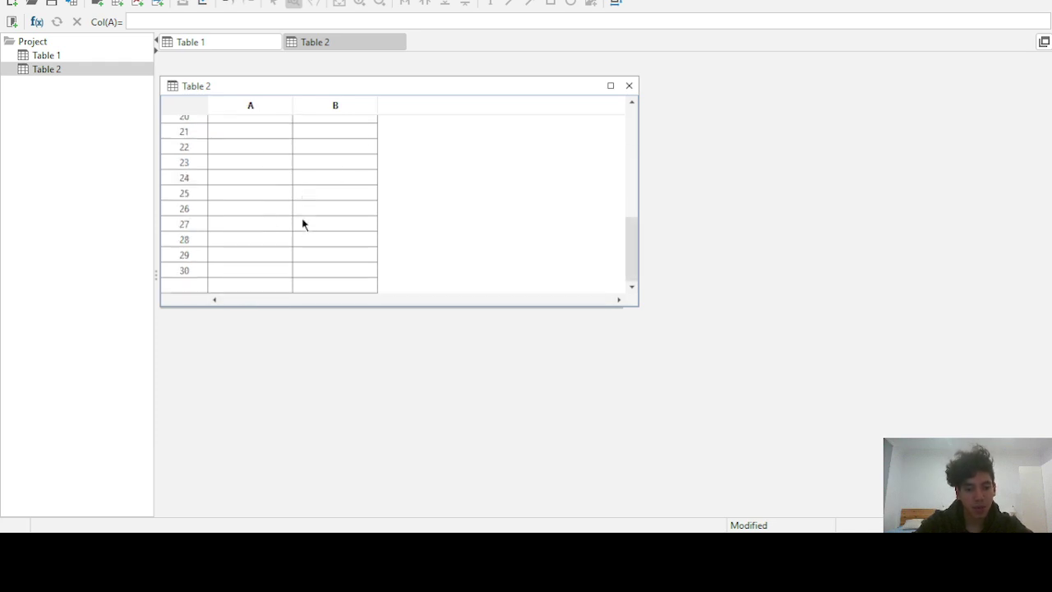
scroll(303, 223, "up", 6)
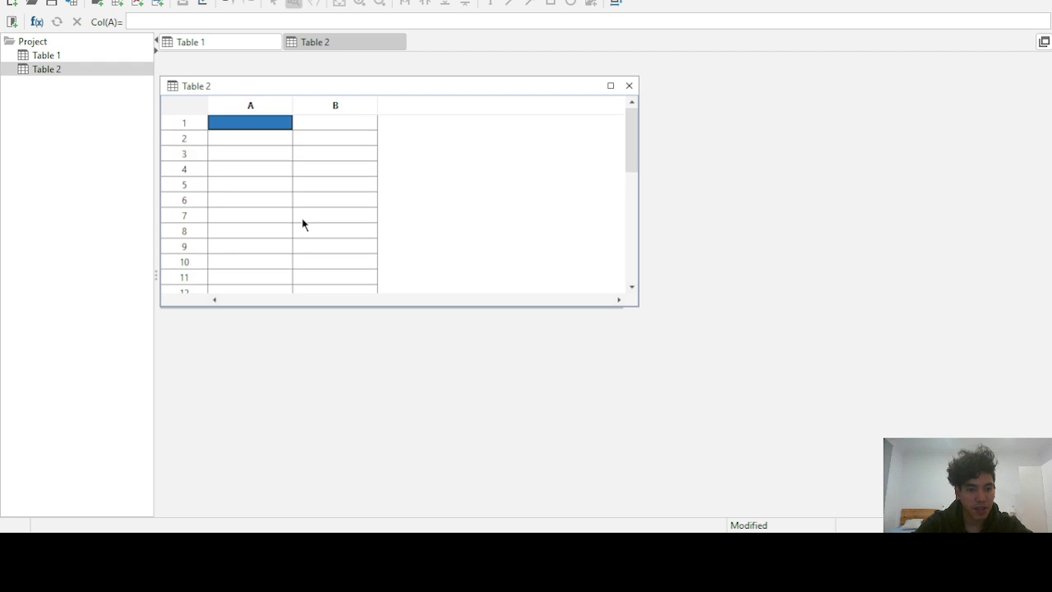
left_click(302, 217)
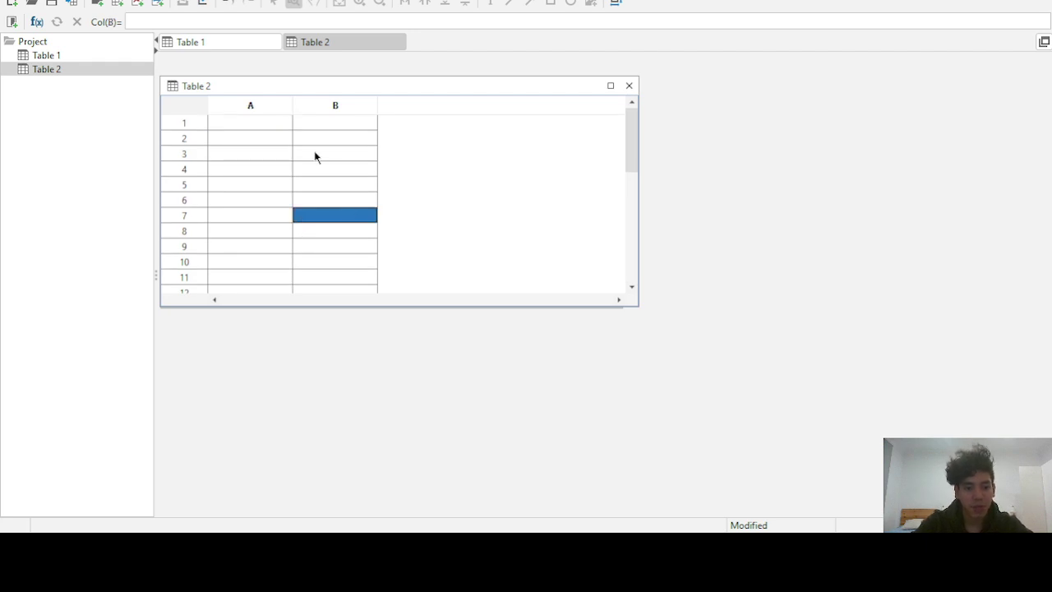
left_click(270, 154)
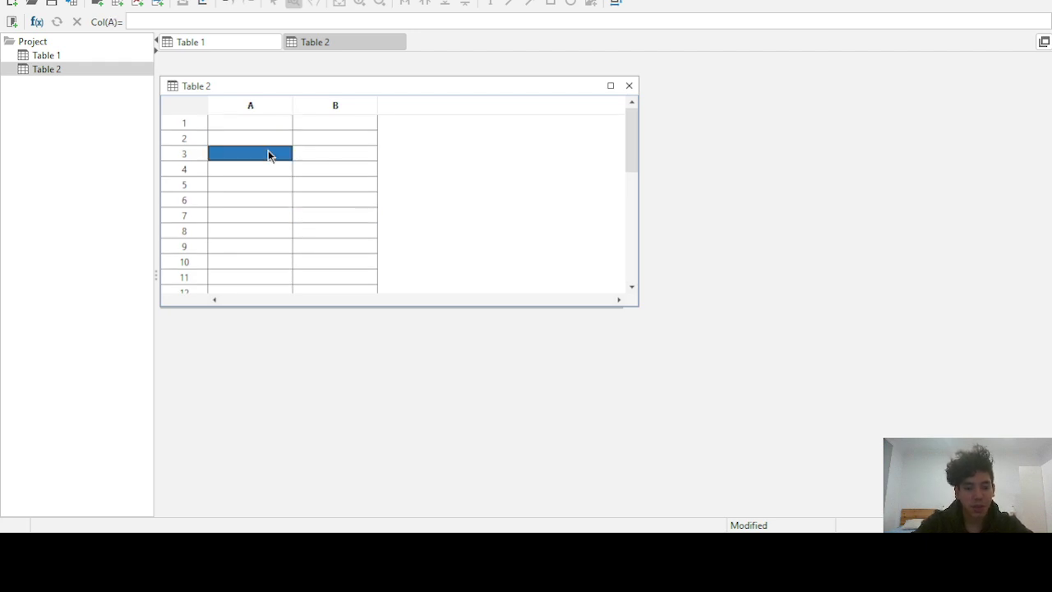
Examine the row and column insertion options for column A and the Add Column option in Table 2's empty area
right_click(268, 155)
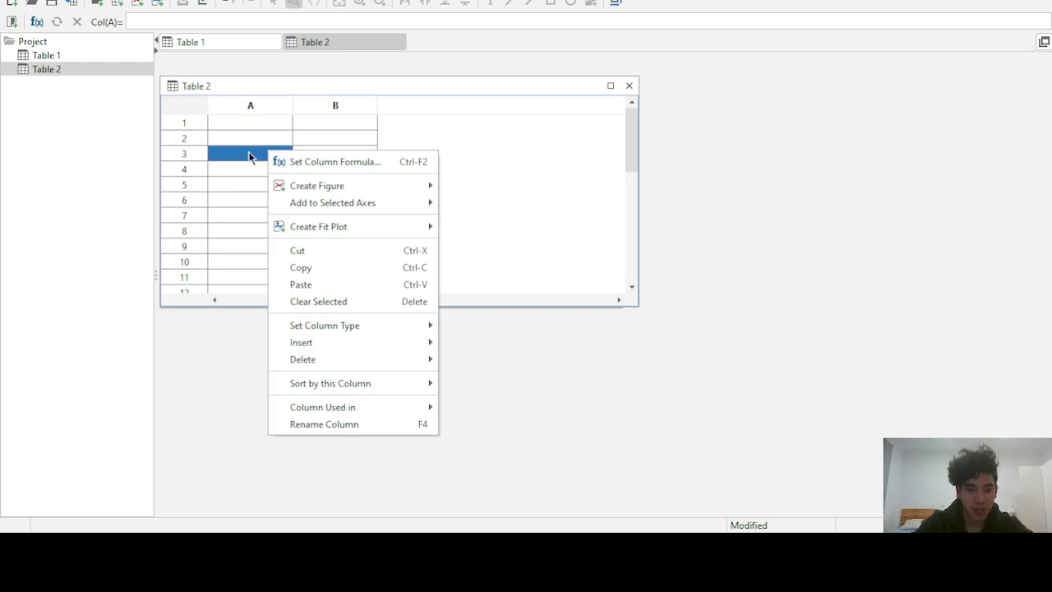
mouse_move(370, 348)
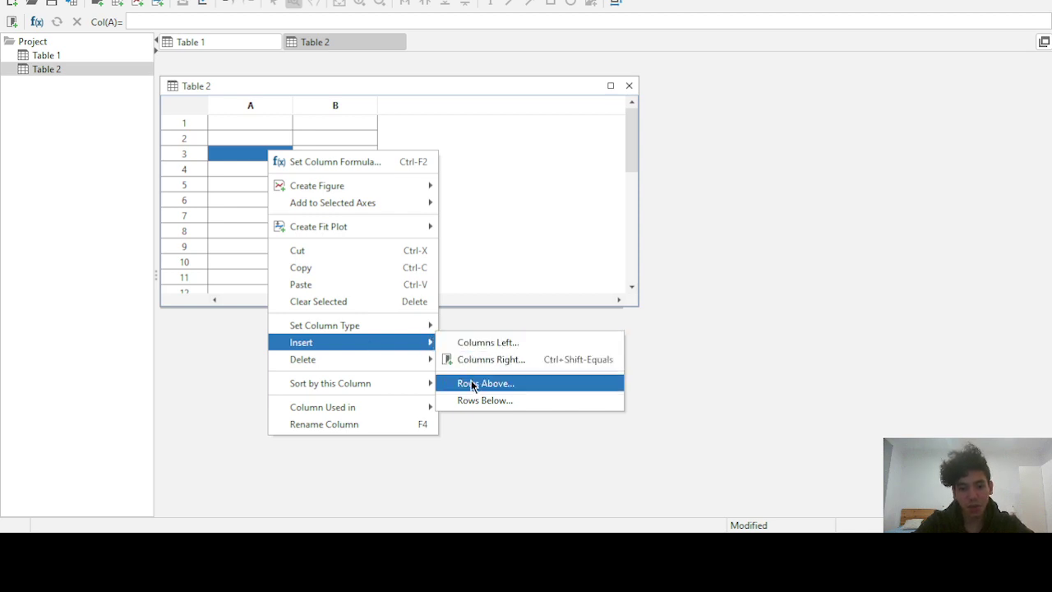
left_click(225, 251)
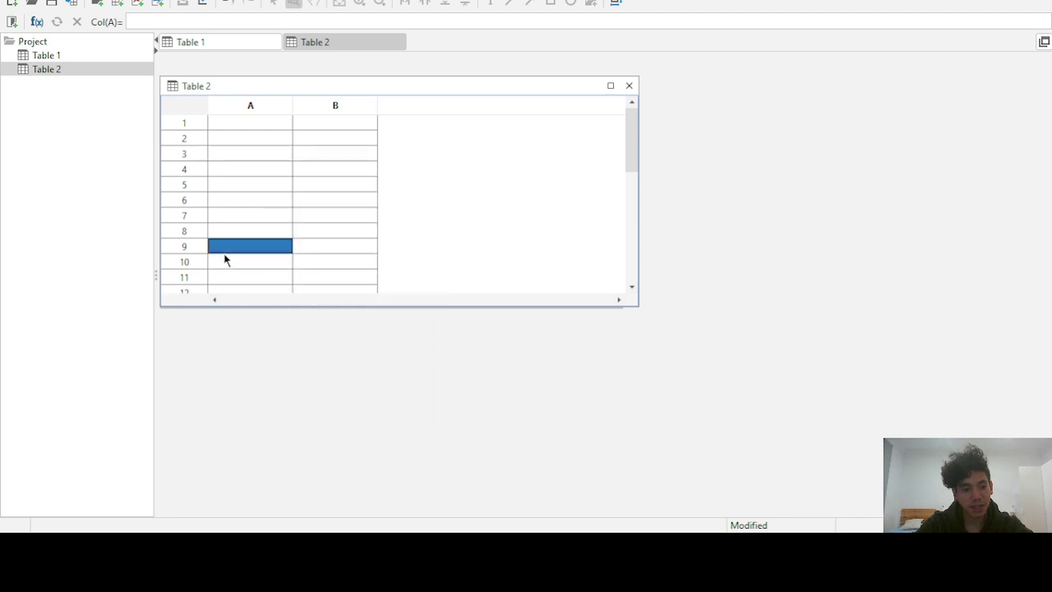
scroll(225, 260, "down", 6)
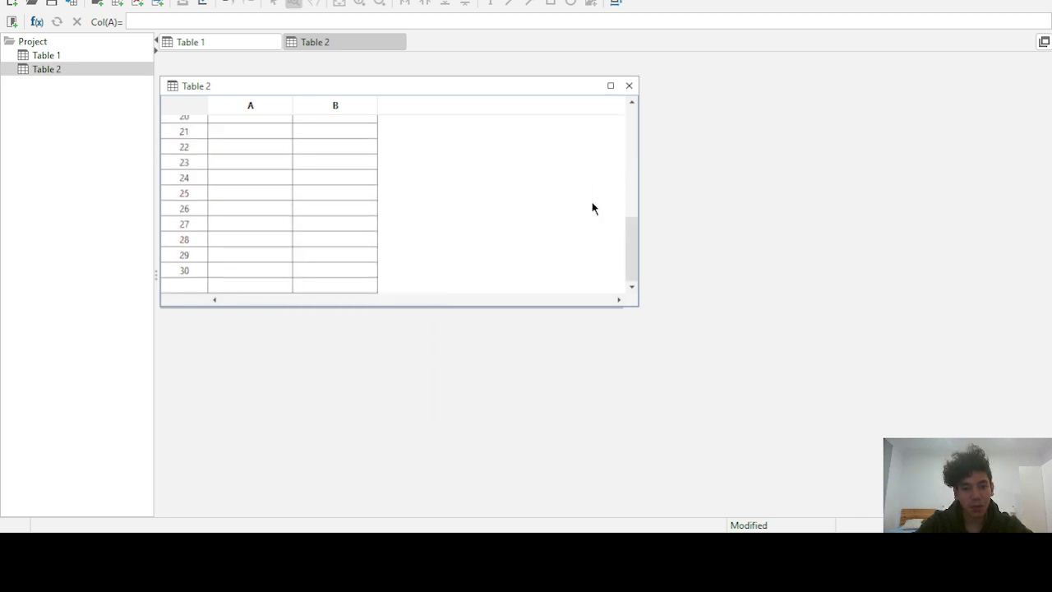
right_click(484, 179)
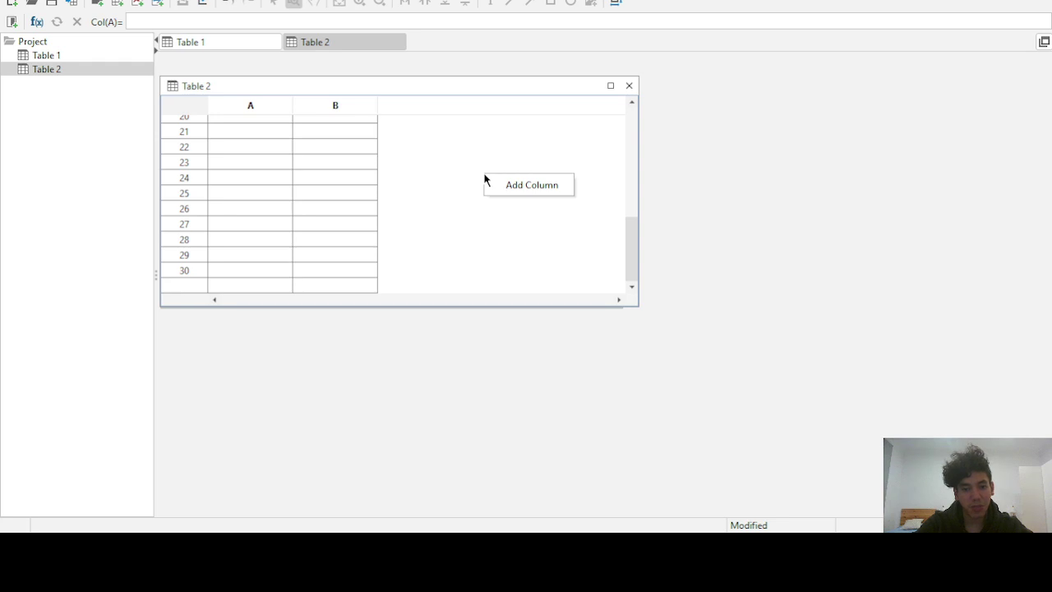
left_click(425, 171)
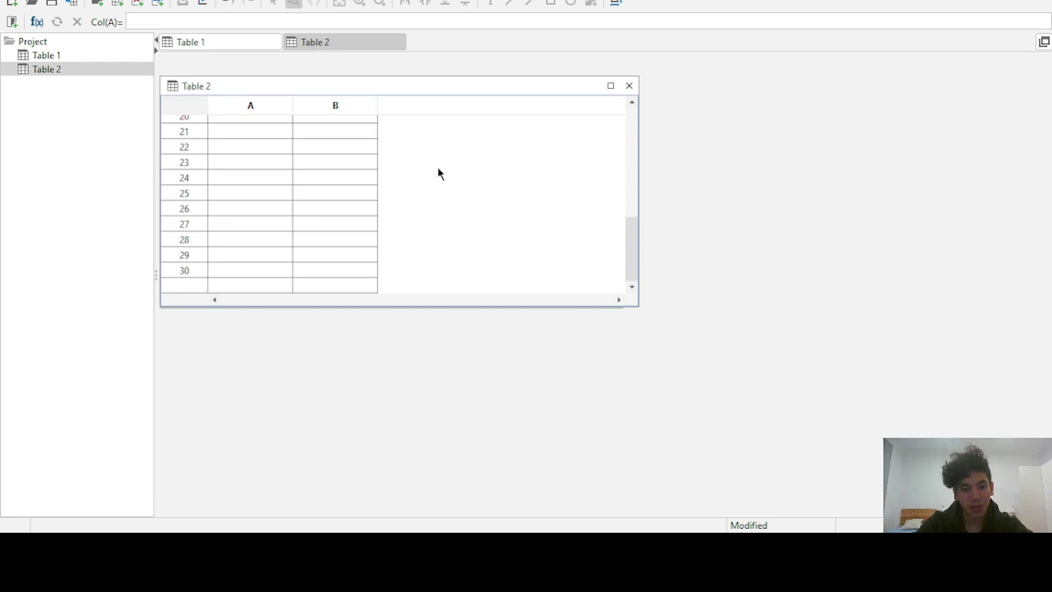
right_click(437, 170)
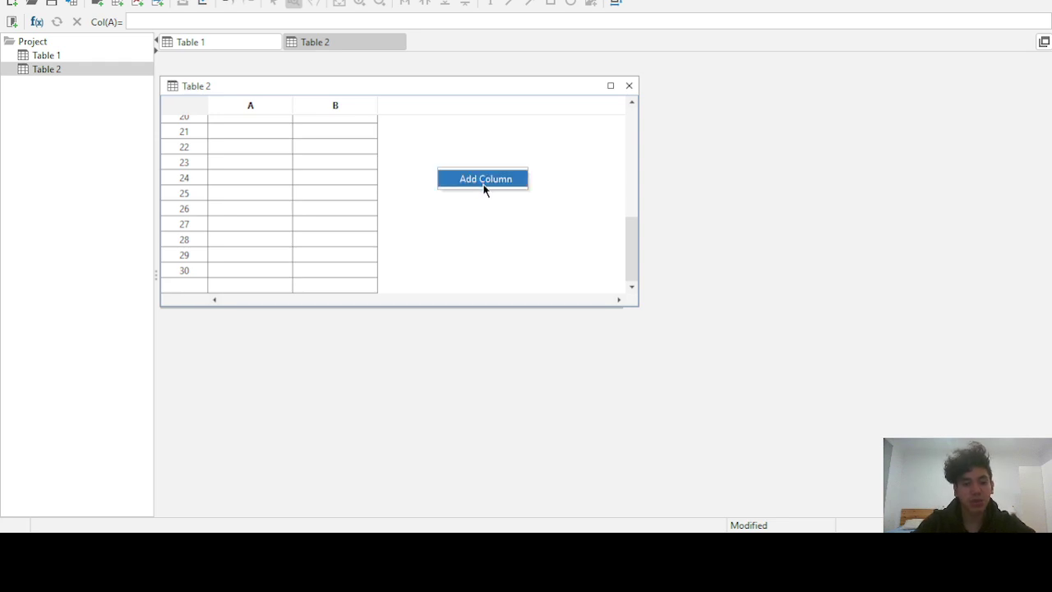
left_click(441, 220)
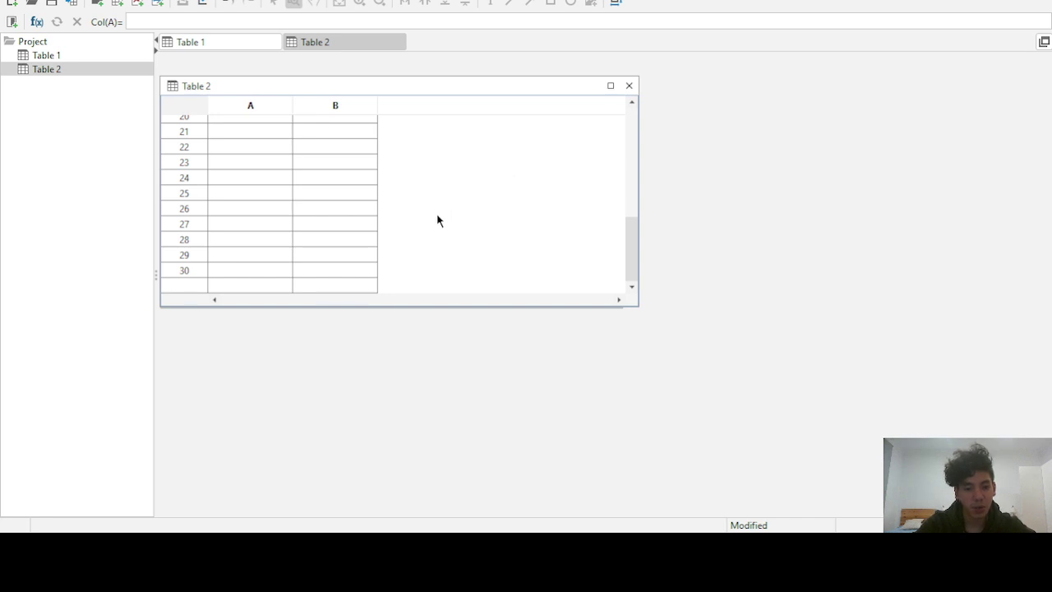
Enter 0 in row 1 of column A in Table 2
scroll(296, 198, "up", 7)
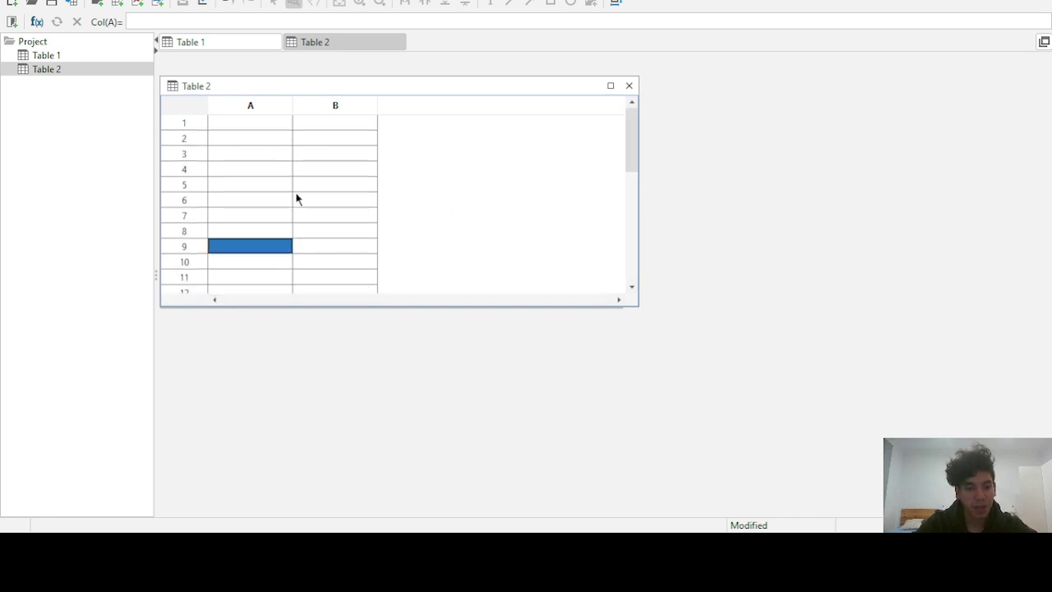
left_click(256, 123)
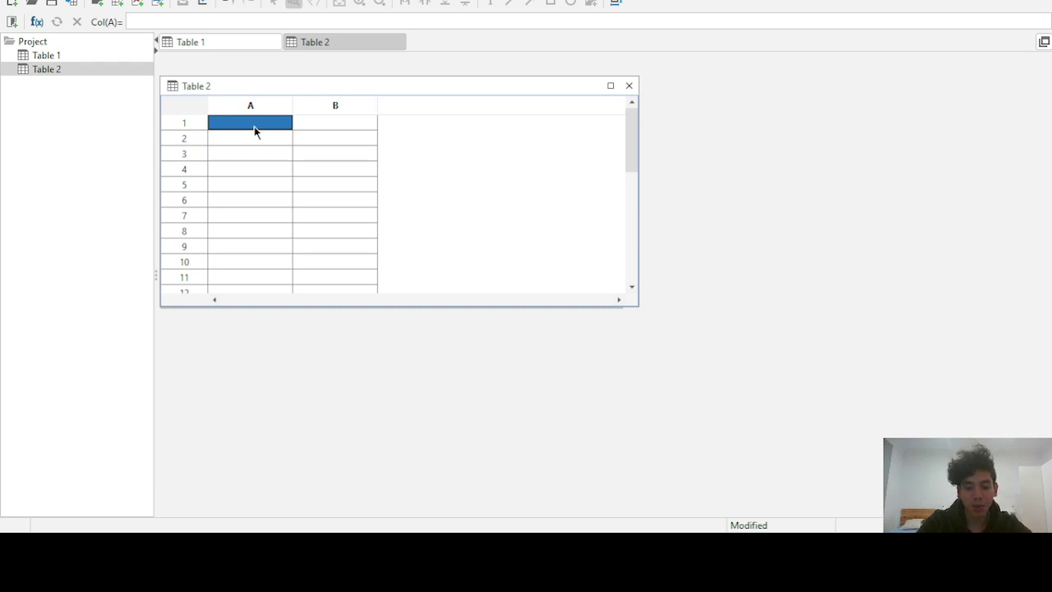
type("0")
key("Return")
key("Right")
key("Up")
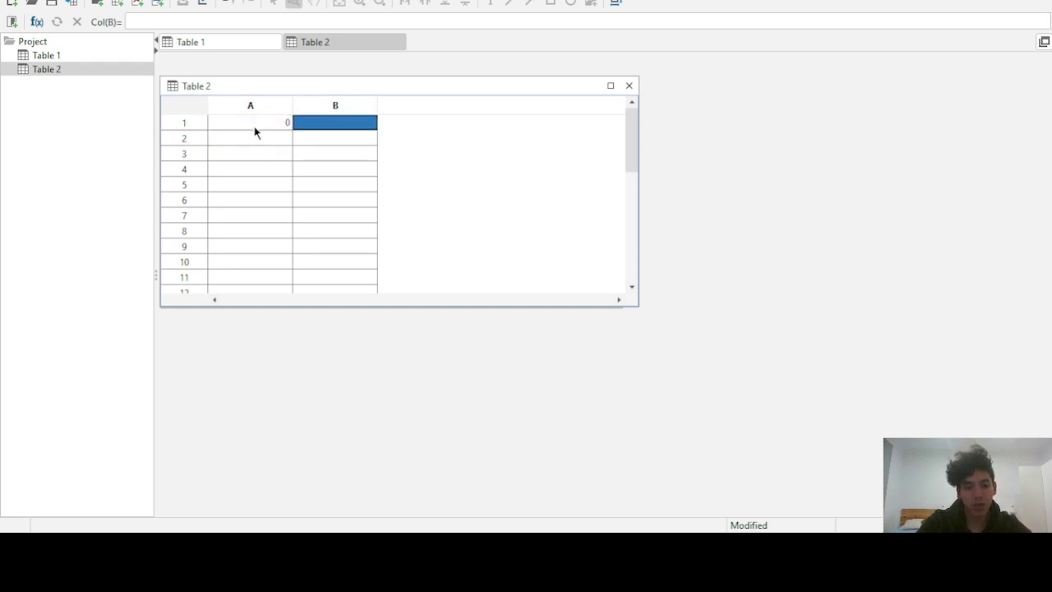
Give column A of Table 2 the label Tiempo
left_click(252, 106)
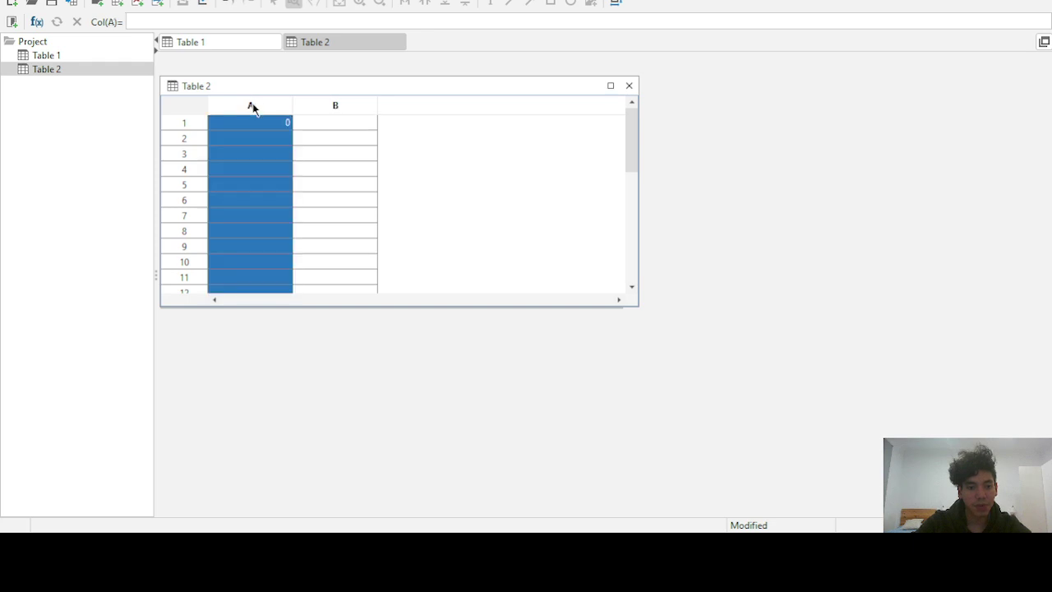
double_click(249, 105)
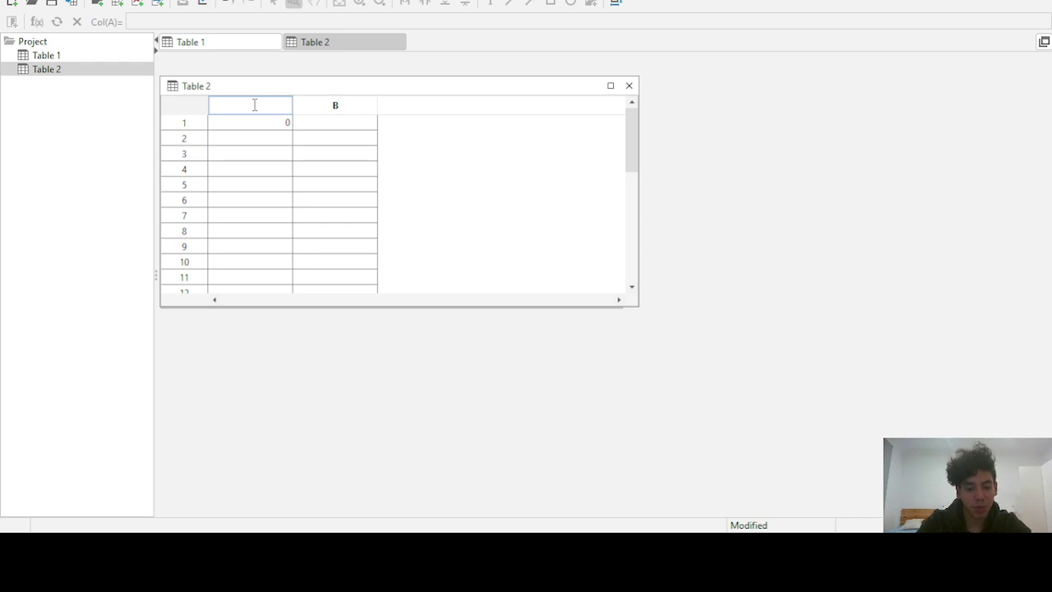
type("Tiempo")
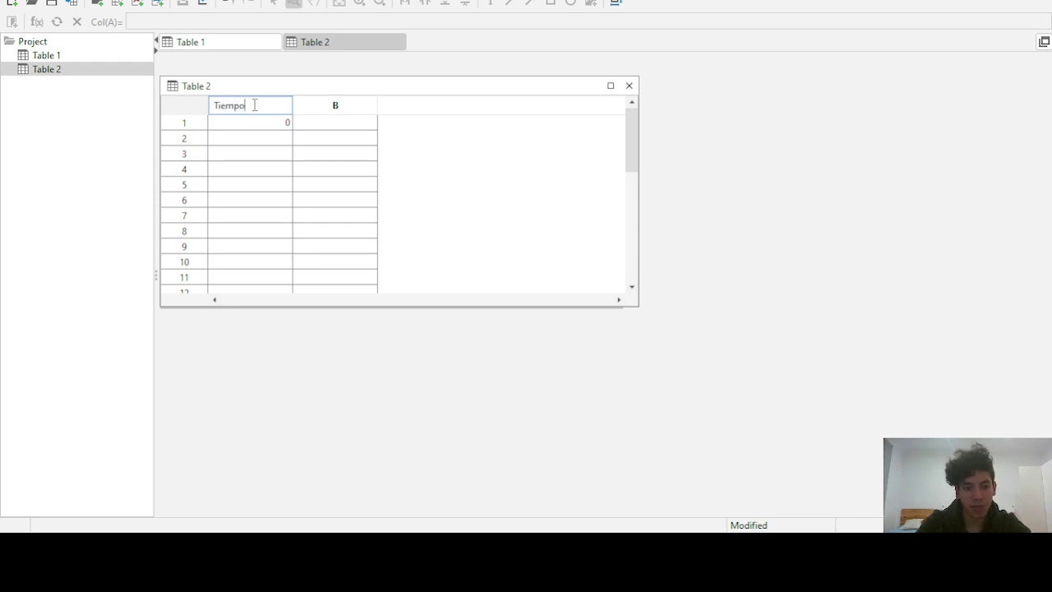
type(" en segundos")
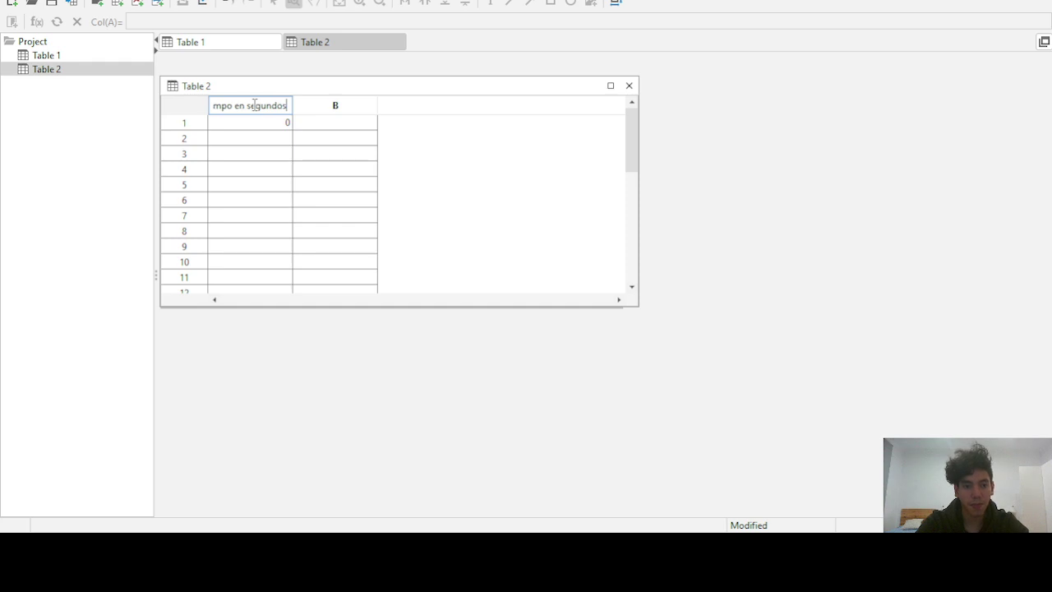
key("BackSpace")
key("BackSpace")
key("BackSpace")
key("BackSpace")
key("BackSpace")
key("BackSpace")
key("BackSpace")
key("BackSpace")
key("BackSpace")
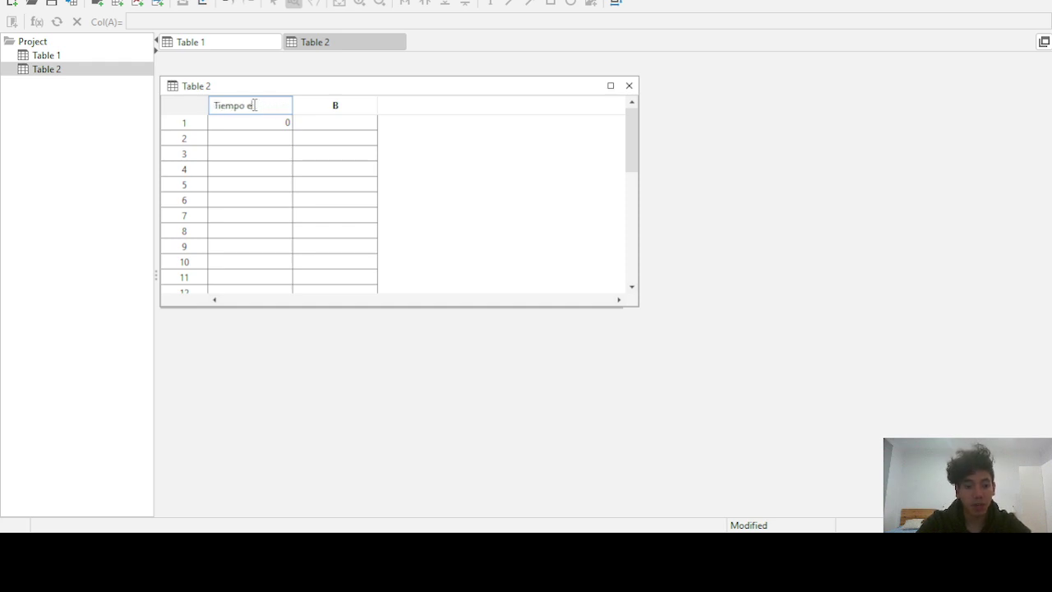
key("BackSpace")
key("BackSpace")
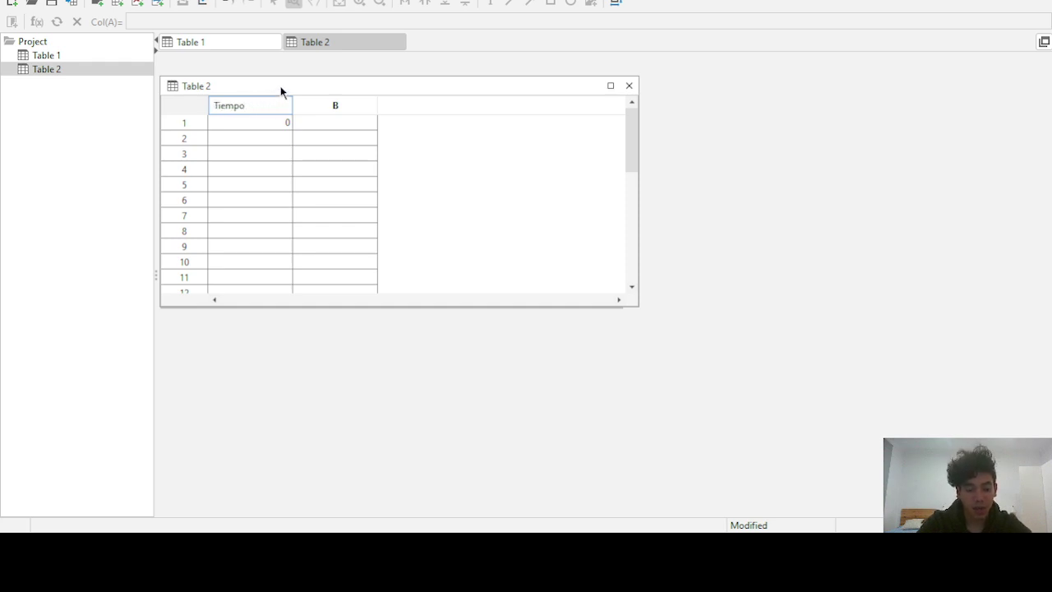
Add the unit /s to column A's label Tiempo and label column B as Velocidad/ms-1
type("/")
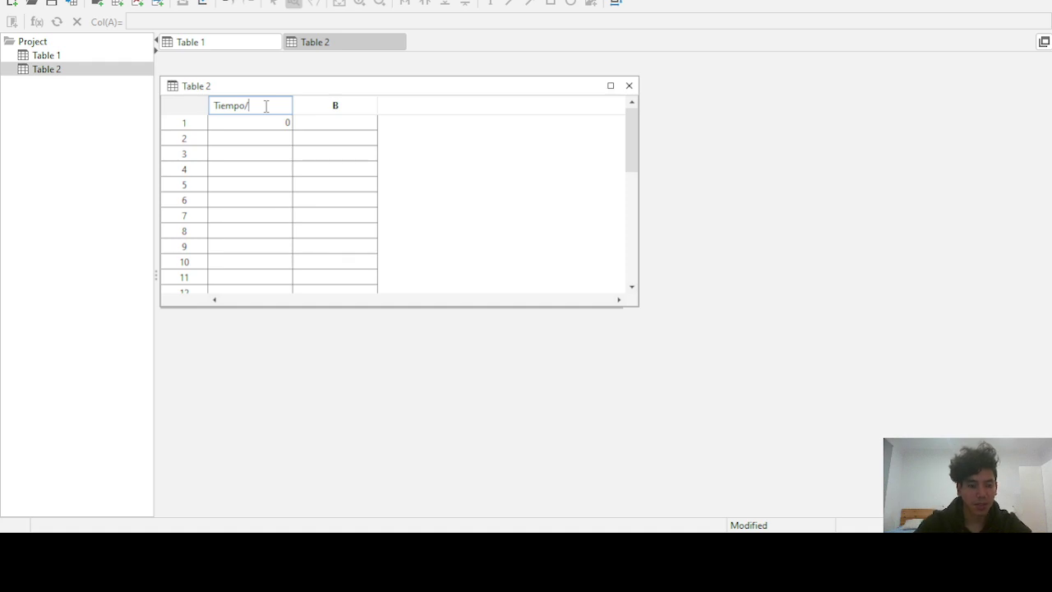
type("s")
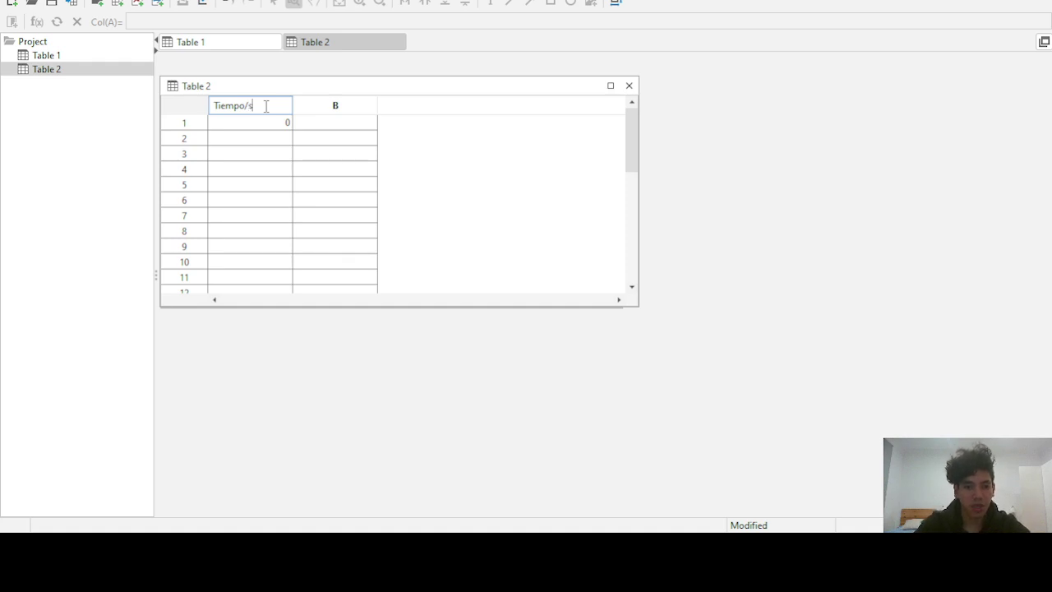
double_click(331, 105)
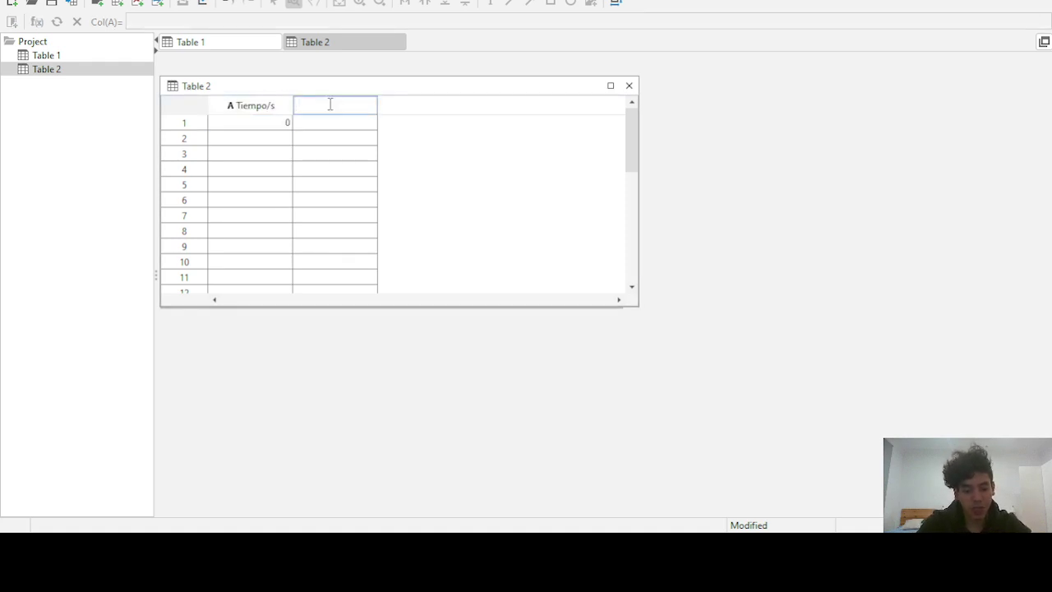
type("Velocidad")
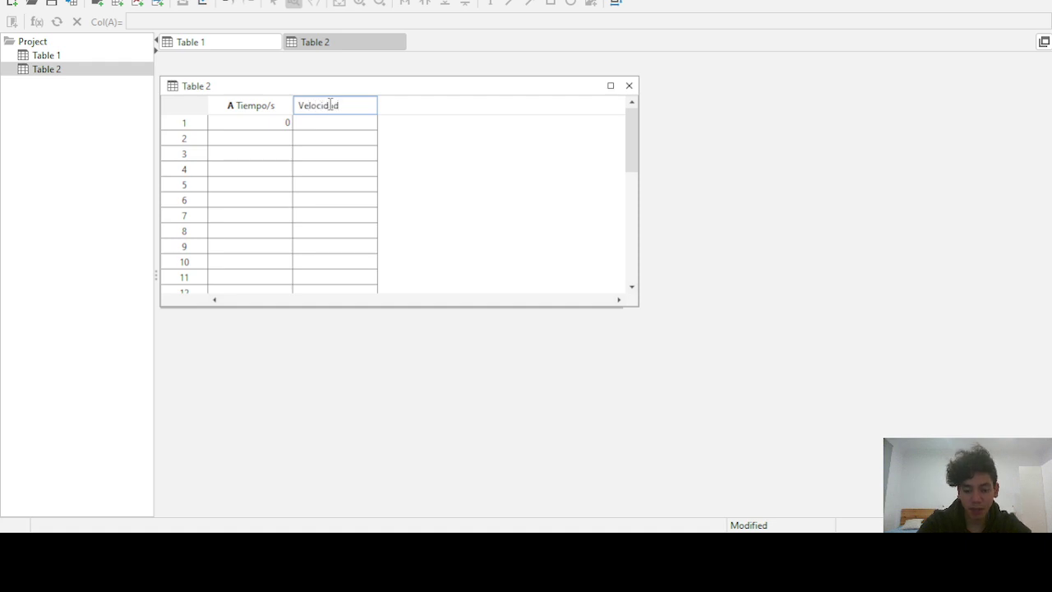
type("/ms")
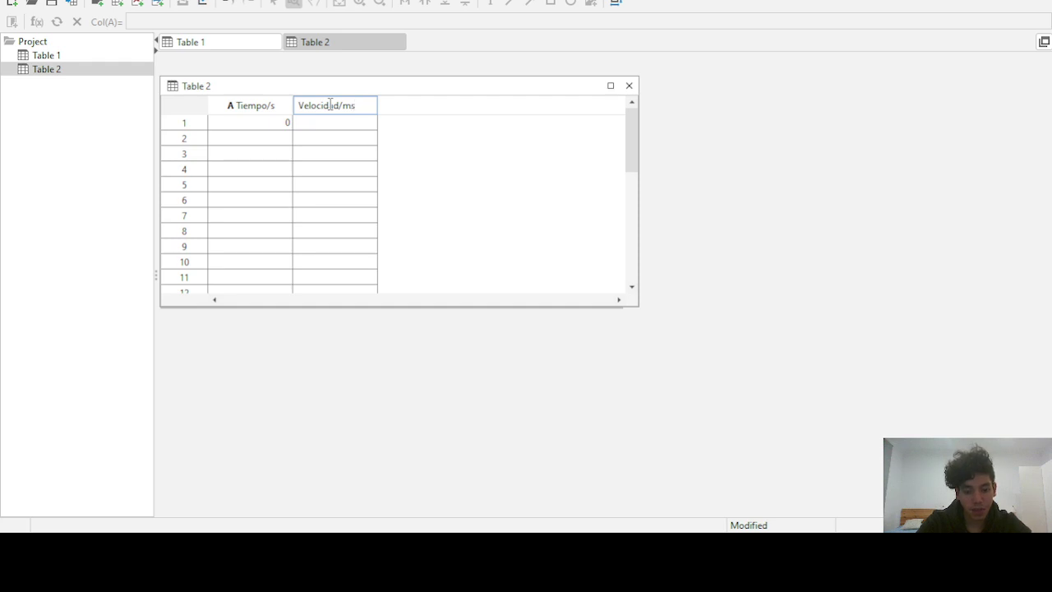
type("-1")
key("Return")
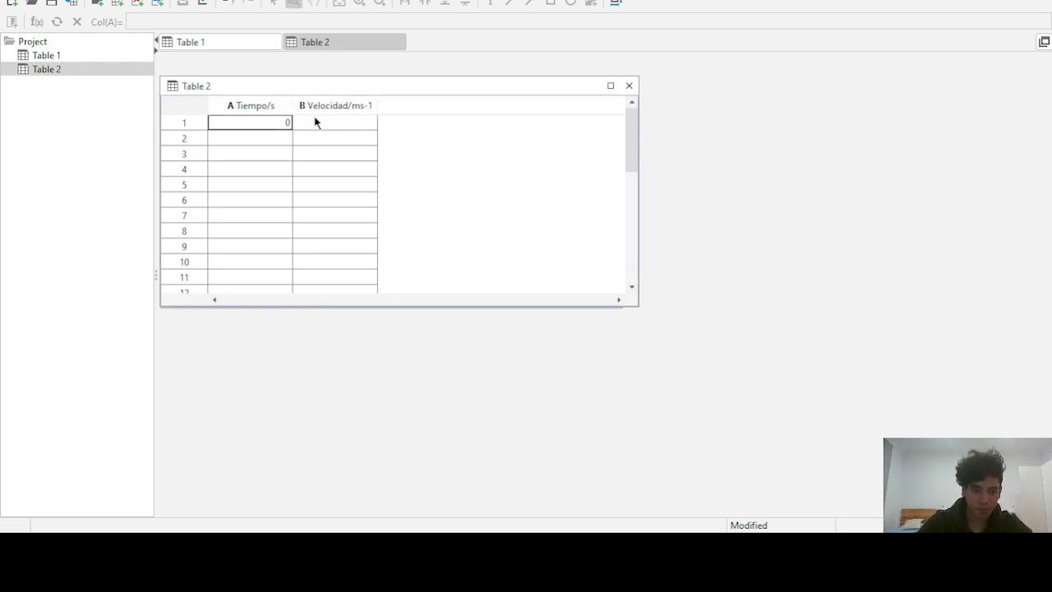
Enter 0 as the velocity in row 1 of column B
left_click(310, 125)
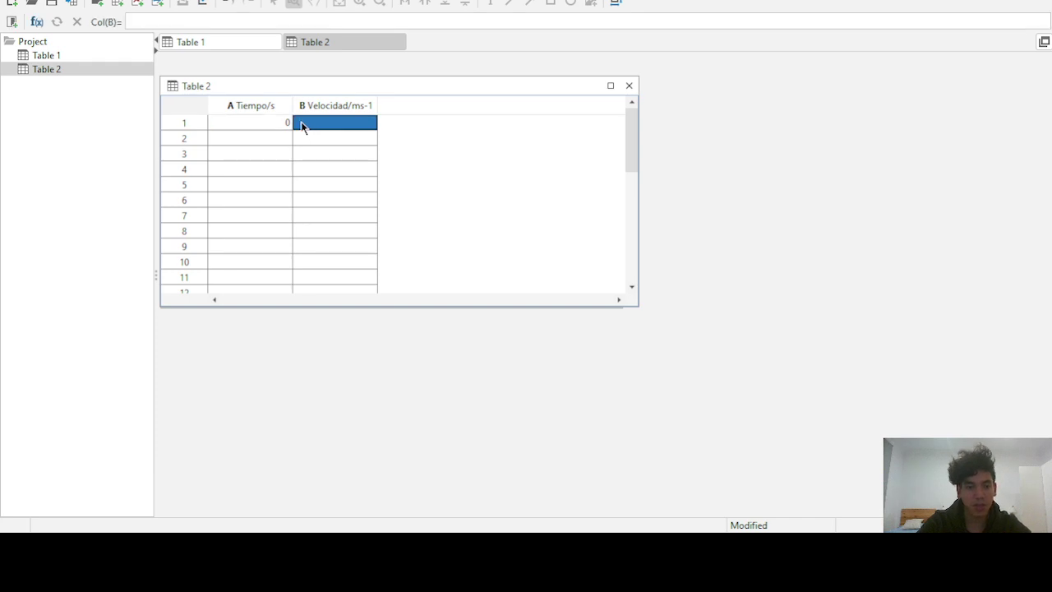
type("0")
key("Return")
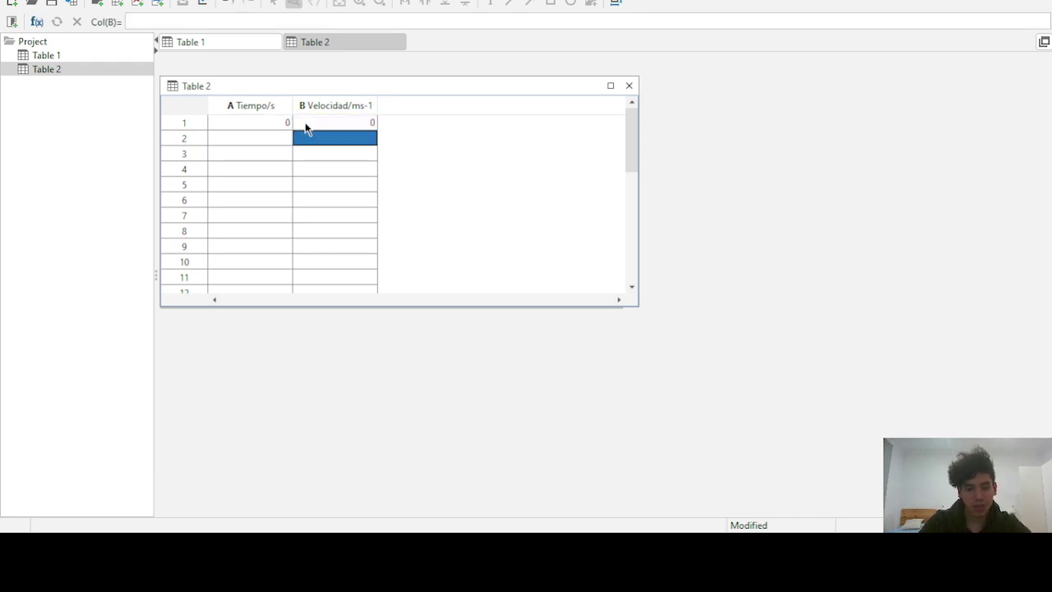
Fill row 2 of Table 2 with time 1 and velocity 1
key("Left")
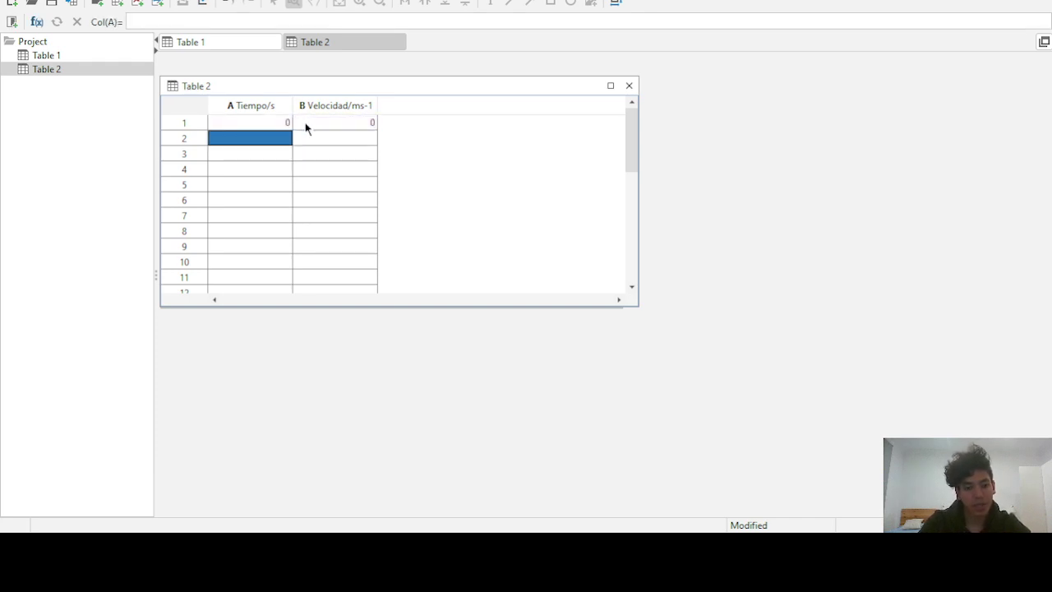
type("0")
key("BackSpace")
type("1")
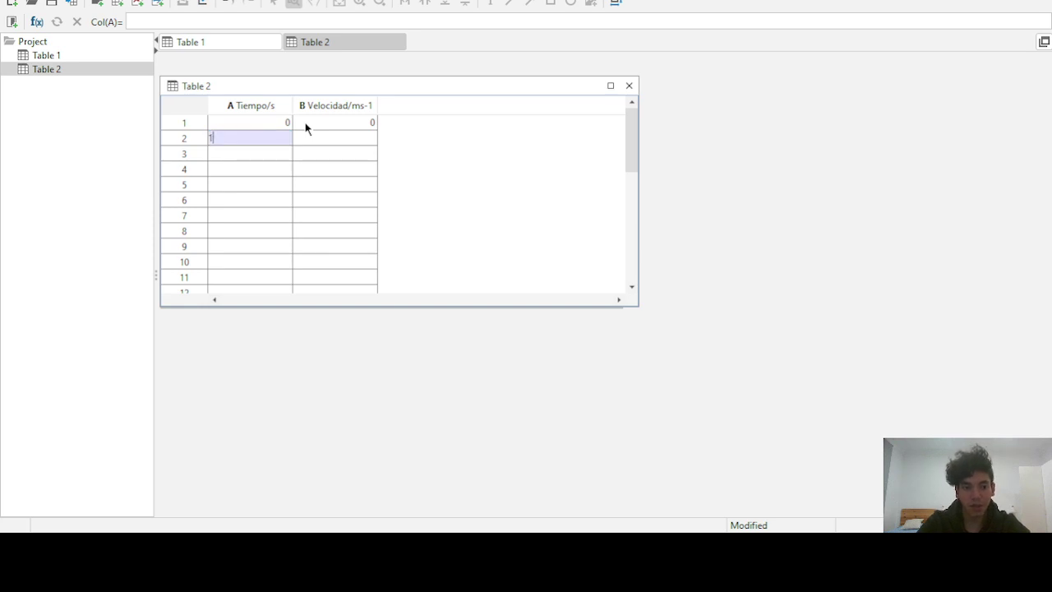
key("Return")
key("Right")
key("Up")
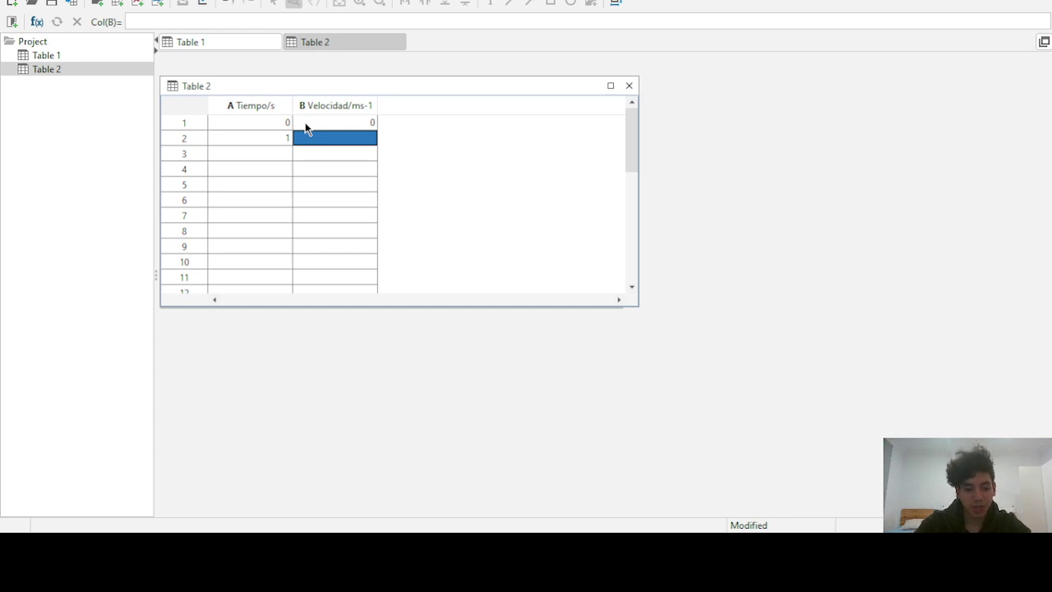
type("1")
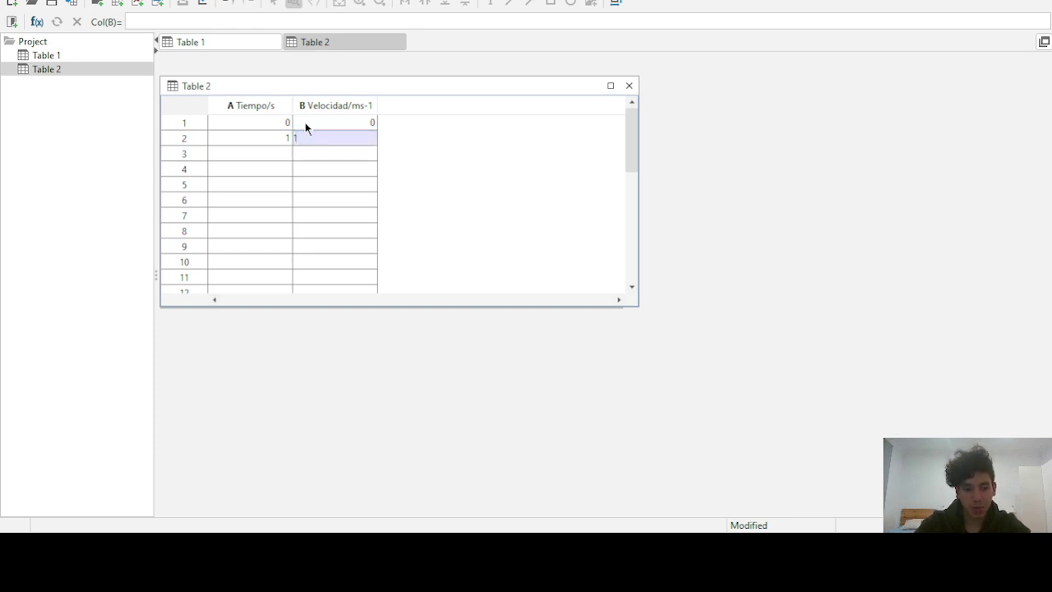
key("Return")
Fill row 3 of Table 2 with time 2 and velocity 4
key("Left")
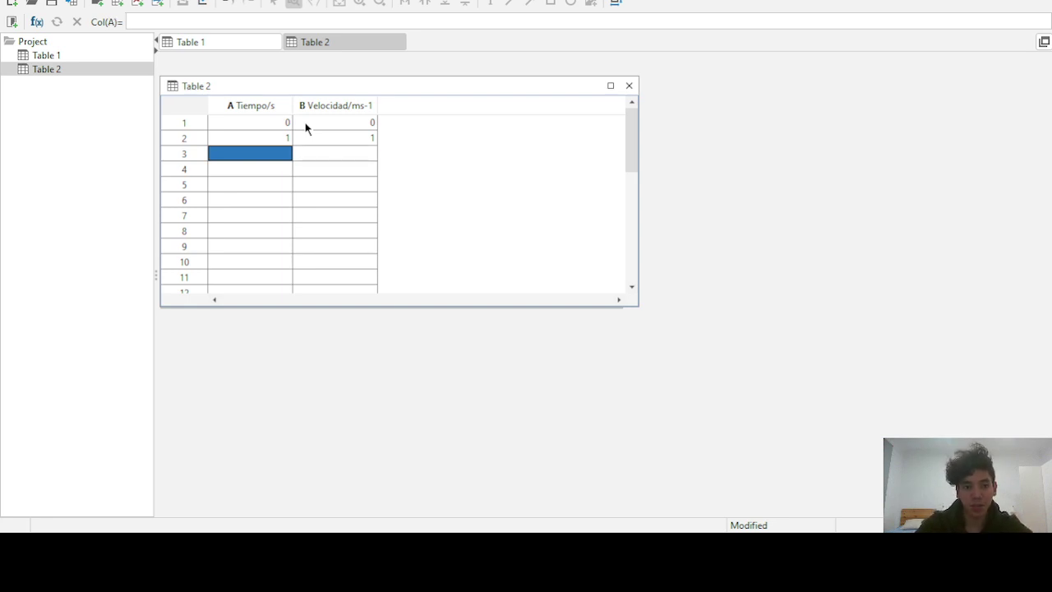
type("2")
key("Return")
key("Right")
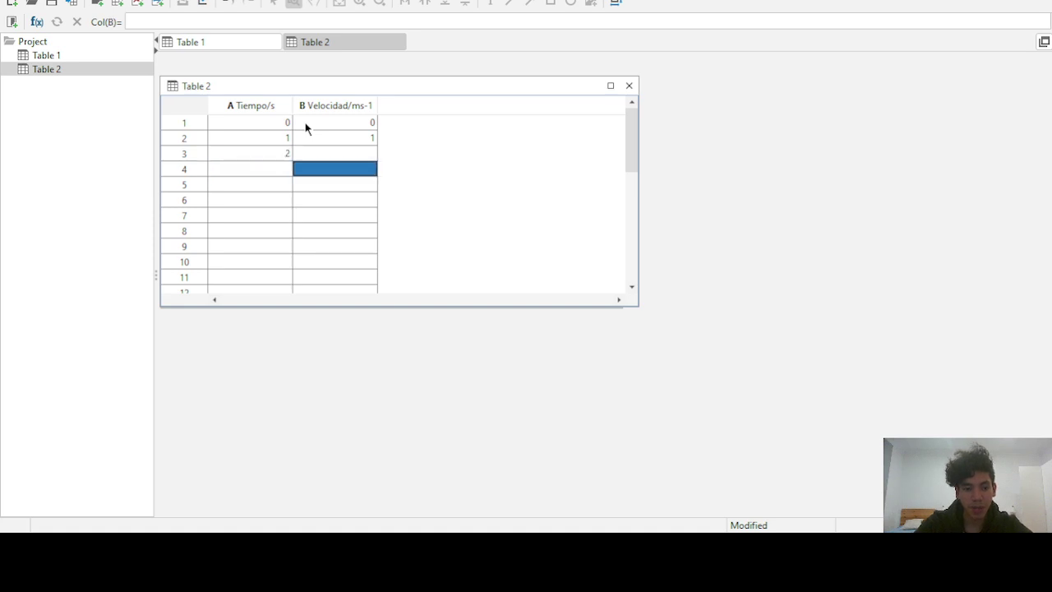
key("Up")
type("4")
key("Return")
Enter the time values 3 through 10, in increments of 1, in rows 4 to 11 of column A
key("Left")
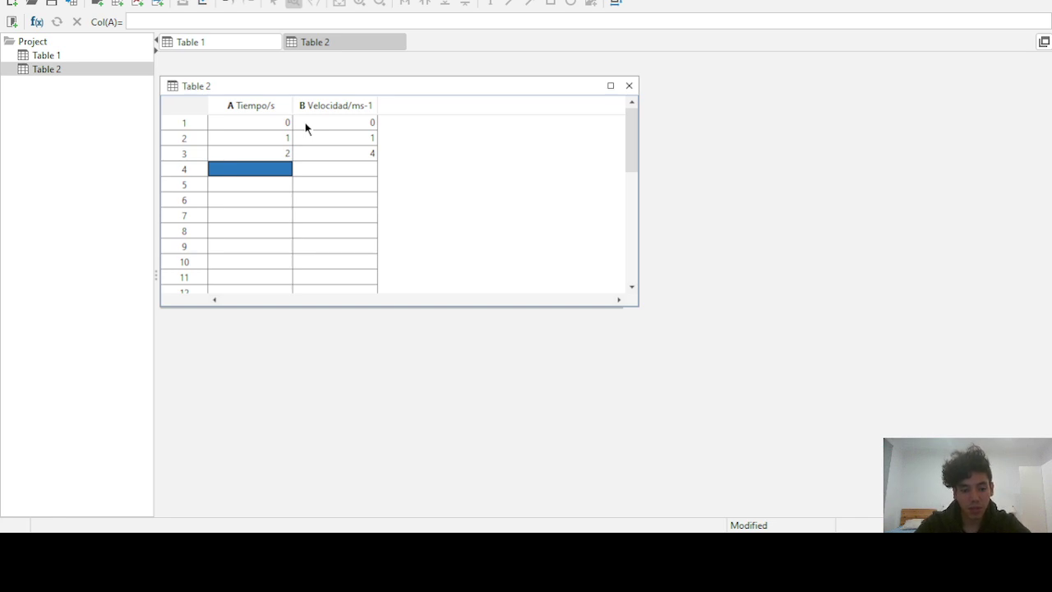
type("3")
key("Return")
type("4")
key("Return")
type("5")
key("Return")
type("6")
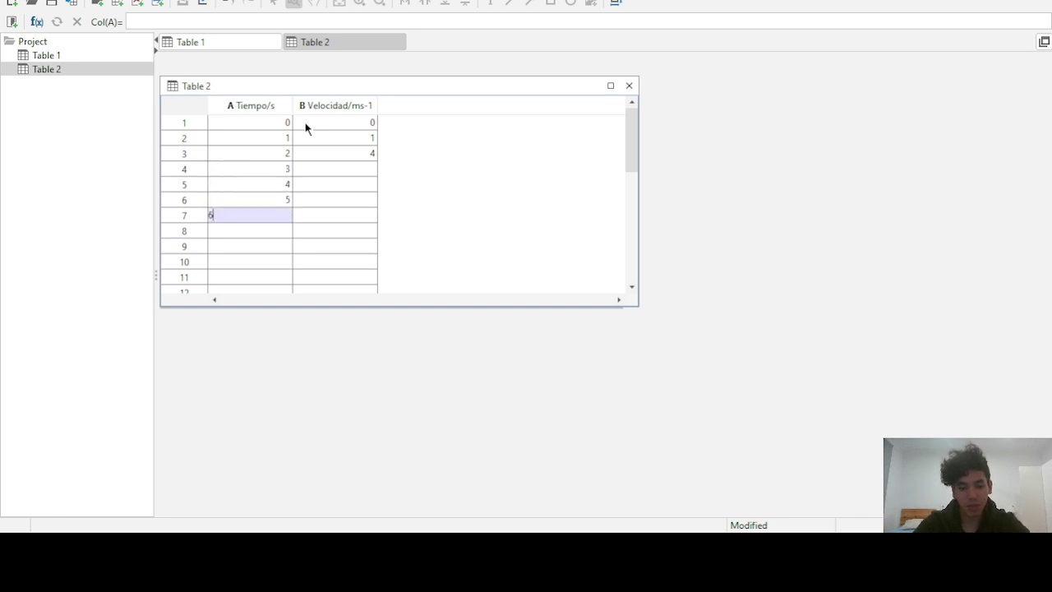
key("Return")
type("7")
key("Return")
type("8")
key("Return")
type("9")
key("Return")
type("1")
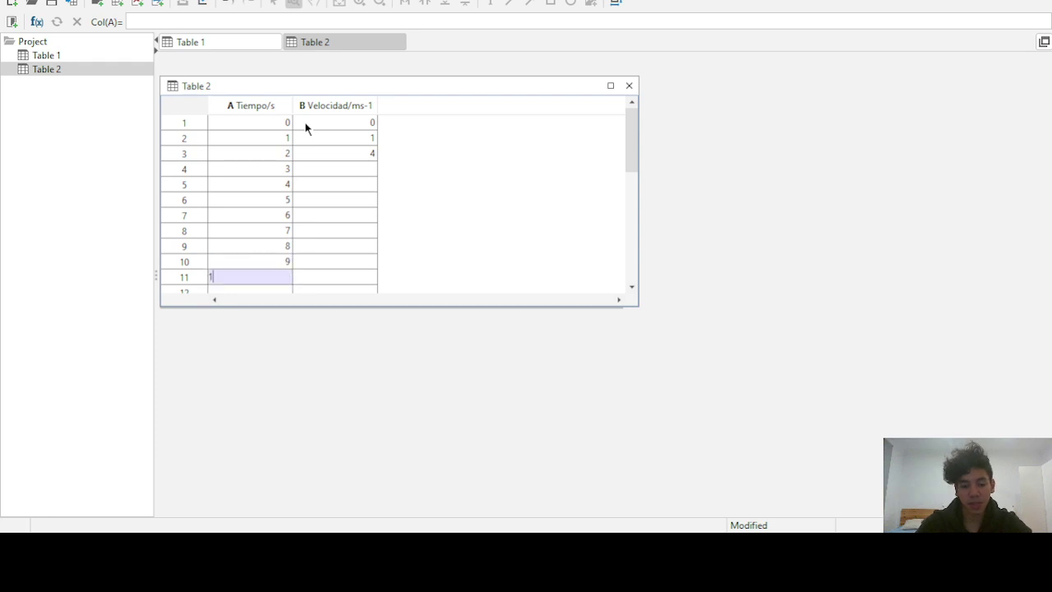
type("0")
Enter the velocity values 9, 16, 25, 36, 49, 64, 81 and 100 in rows 4 to 11 of column B
left_click(318, 168)
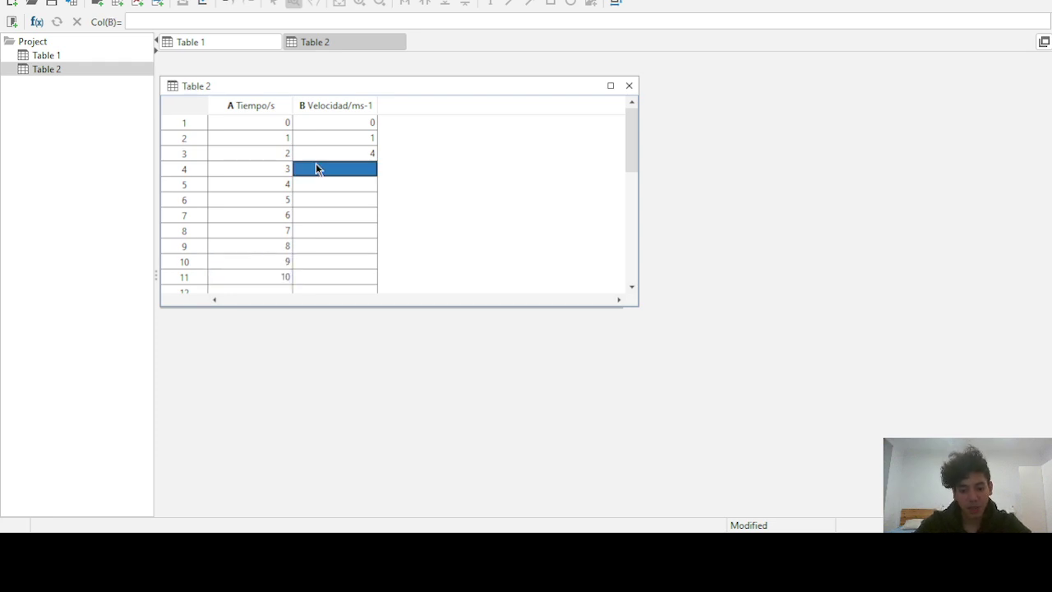
type("9")
key("Return")
type("16")
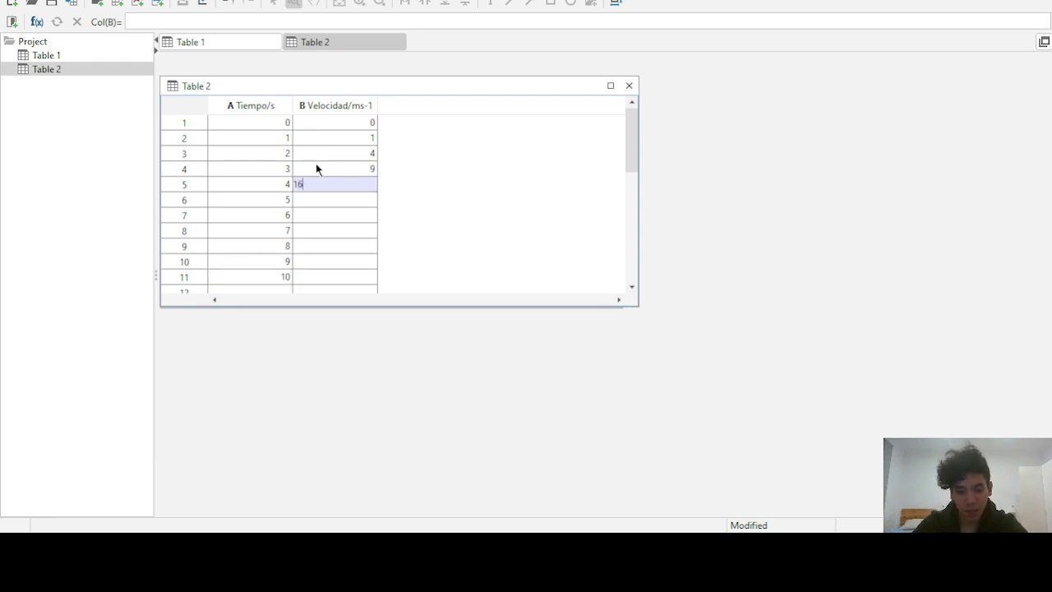
key("Return")
type("25")
key("Return")
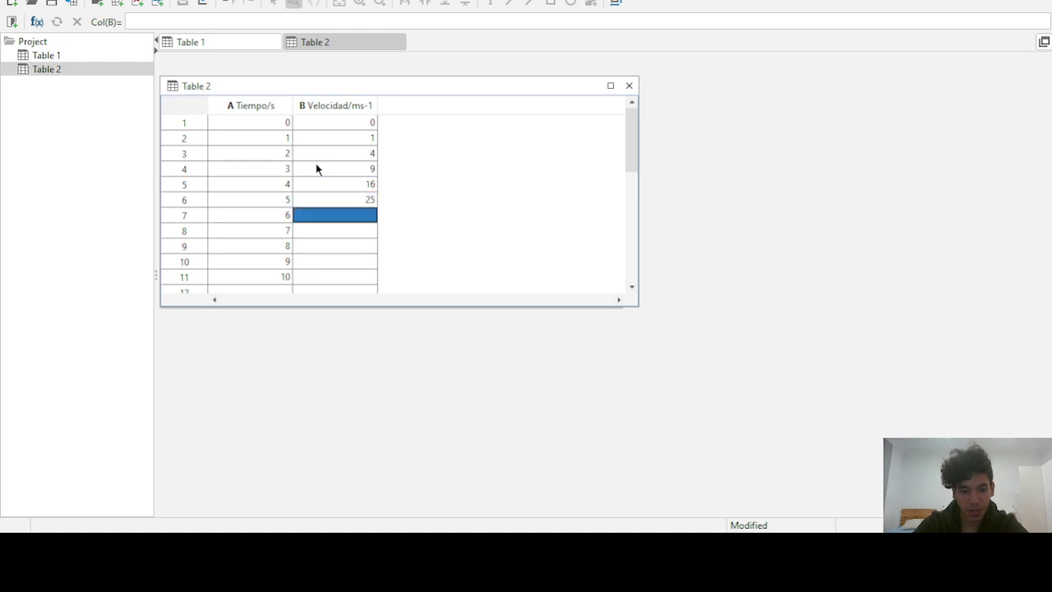
type("3")
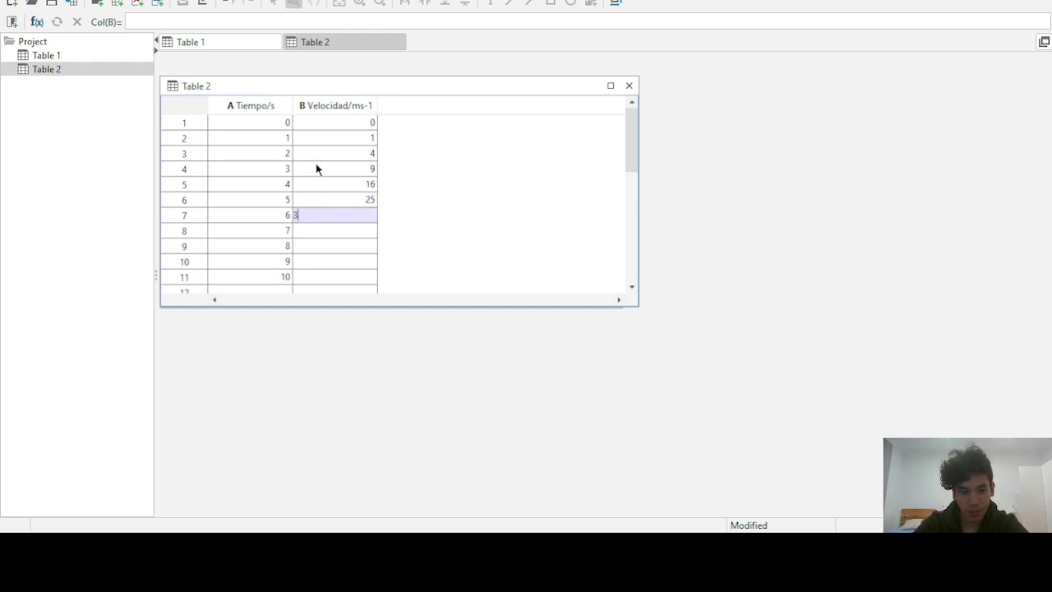
type("6")
key("Return")
type("49")
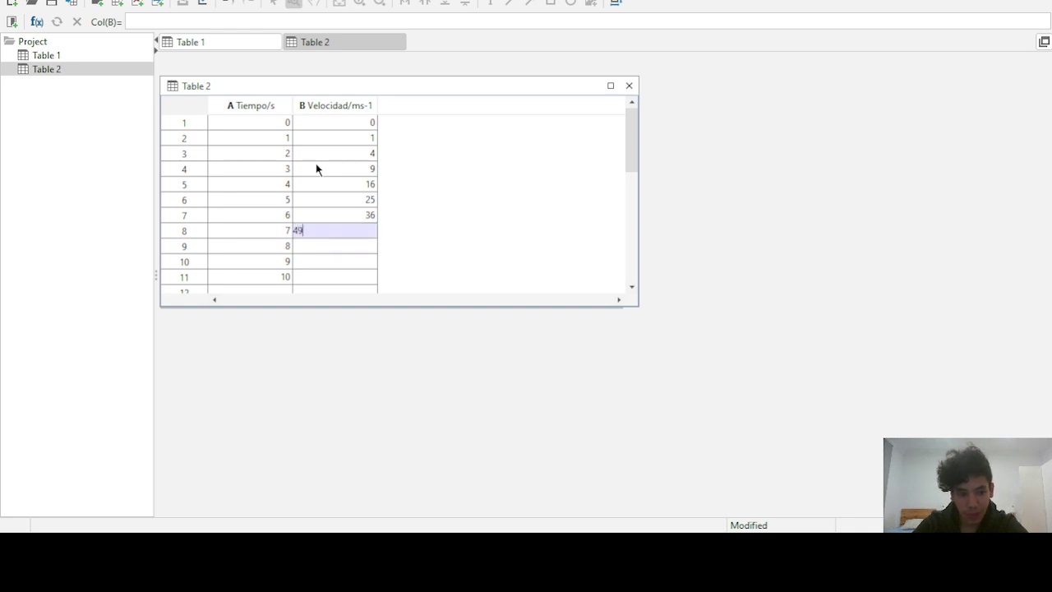
key("Return")
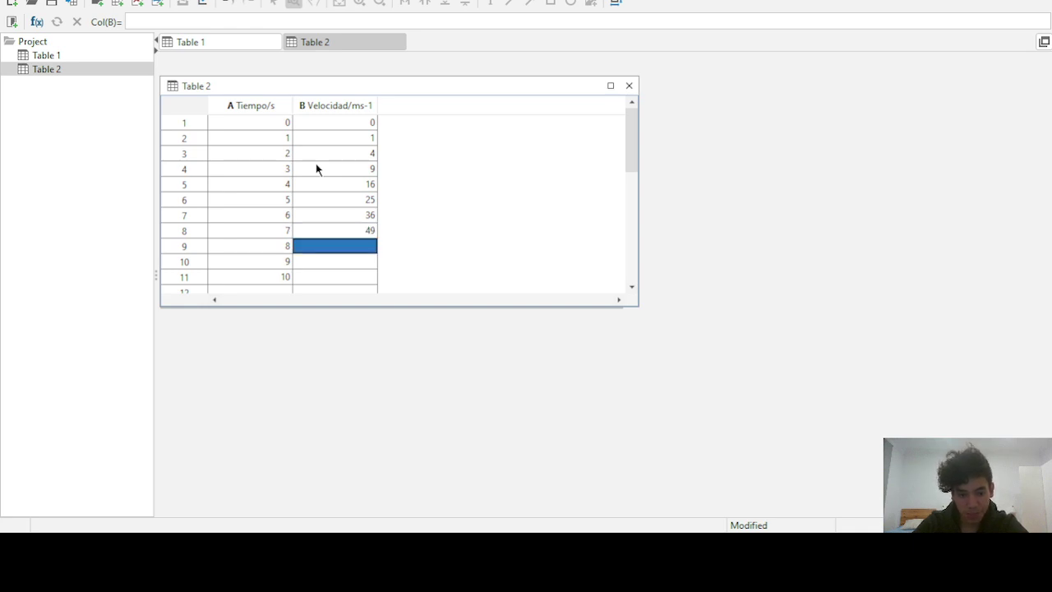
type("64")
key("Return")
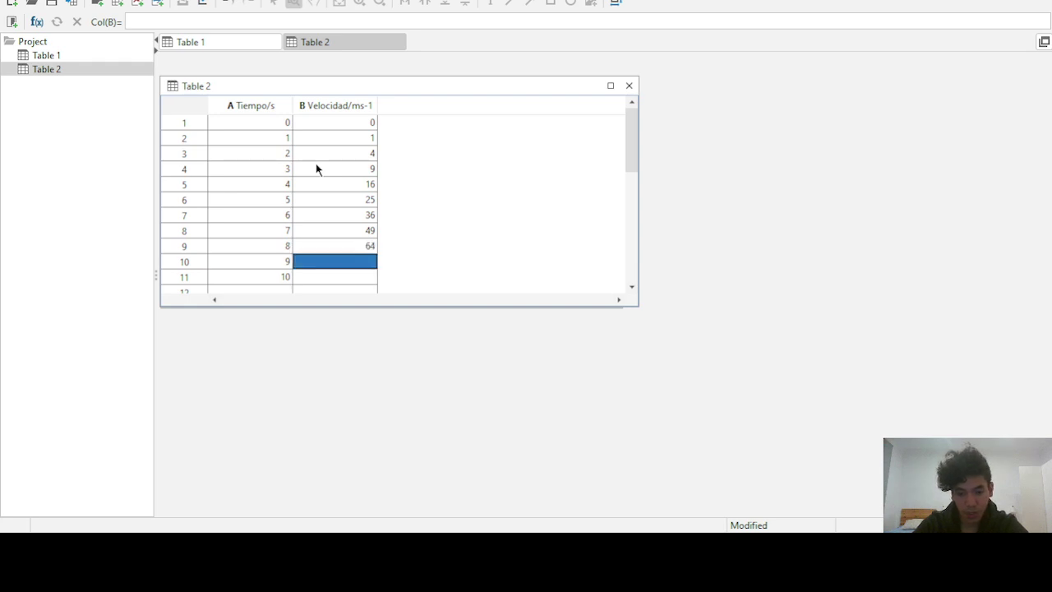
type("81")
key("Return")
type("10")
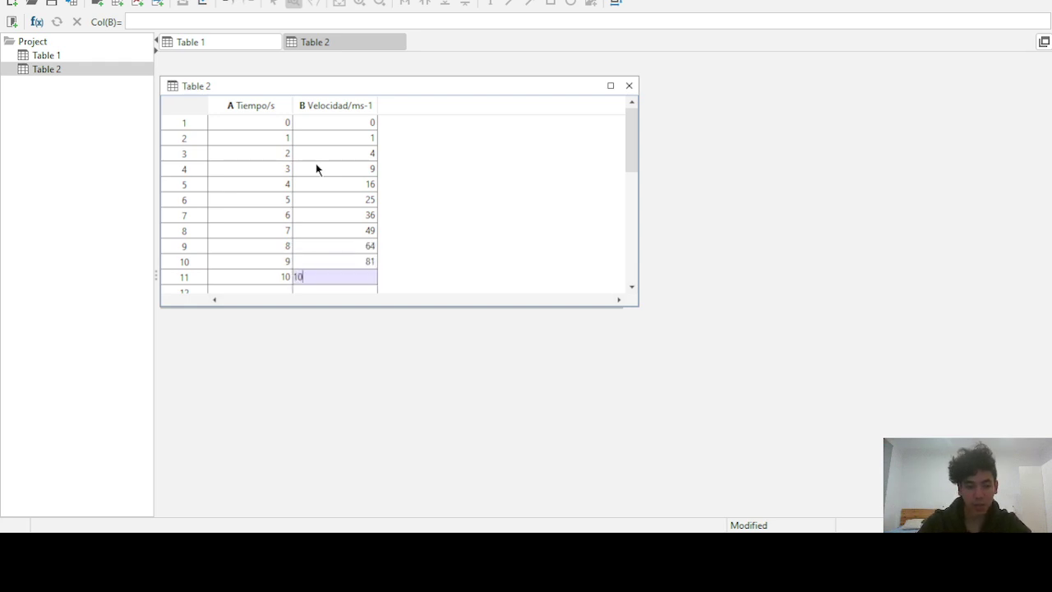
type("0")
key("Return")
scroll(317, 169, "up", 1)
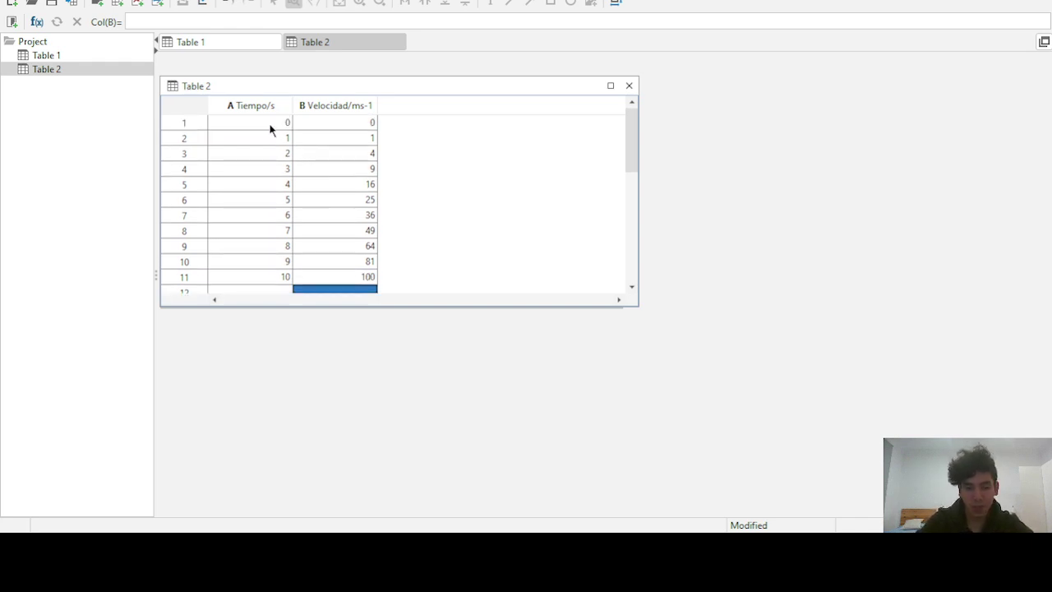
left_click_drag(271, 129, 332, 277)
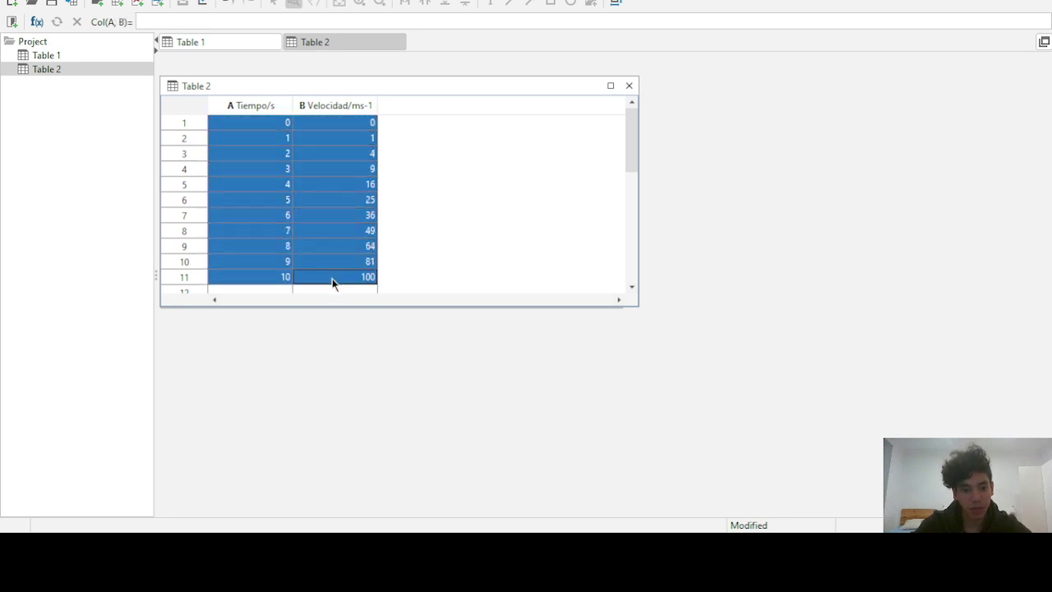
left_click(261, 109)
left_click(318, 106)
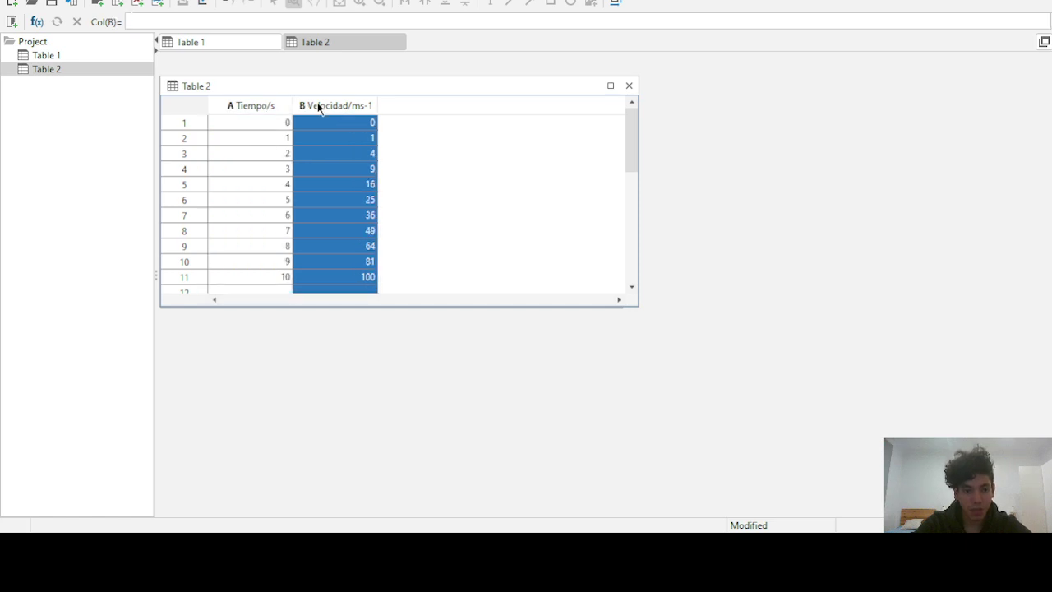
left_click(252, 108)
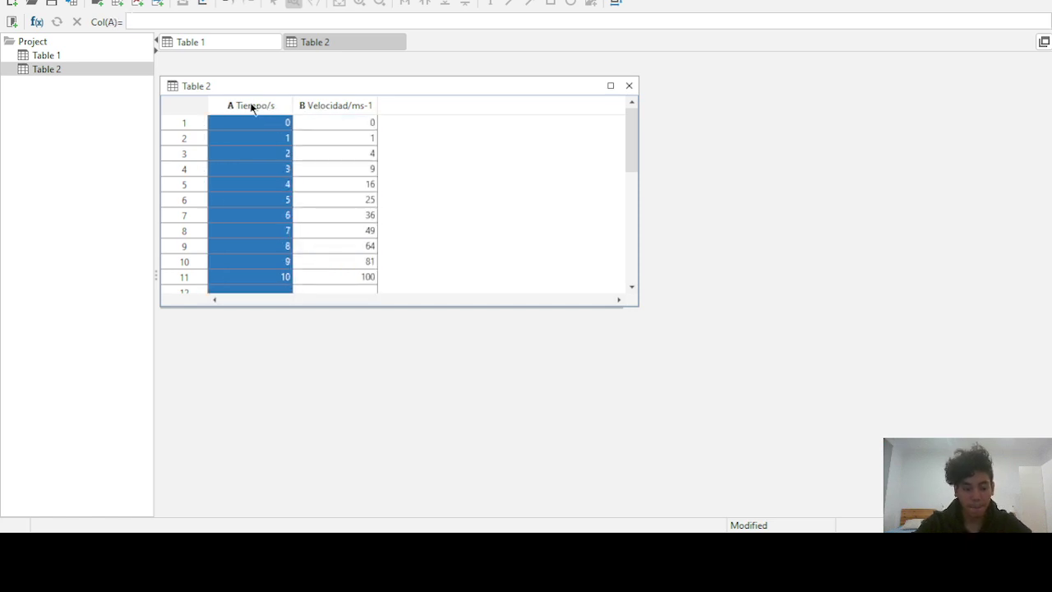
left_click(329, 107)
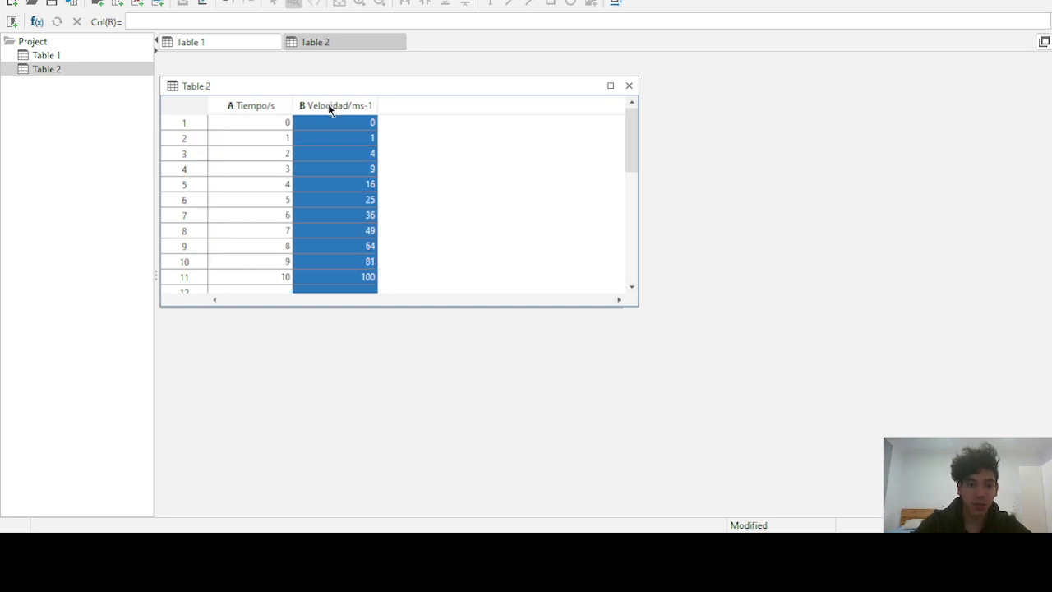
left_click(246, 109)
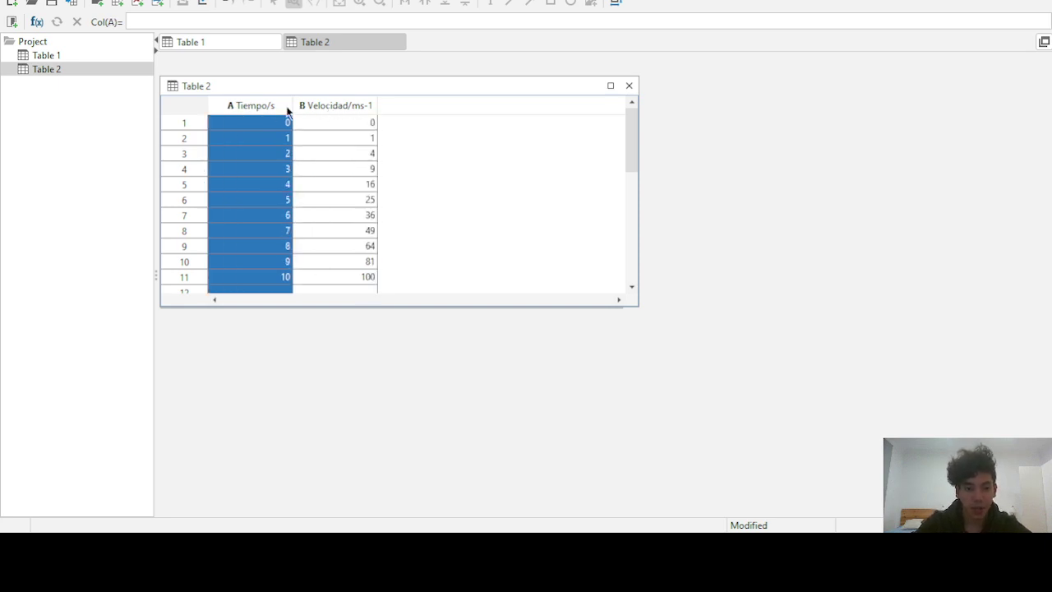
left_click(317, 108)
Create a Line & Markers figure from the Tiempo/s and Velocidad/ms-1 columns of Table 2
left_click(263, 110)
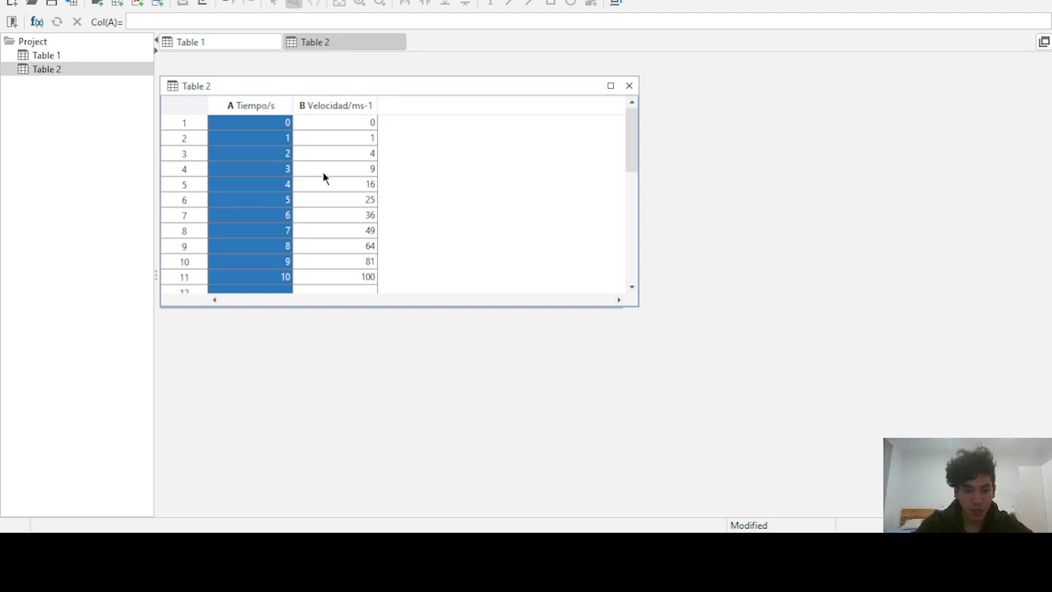
left_click(336, 109, "ctrl")
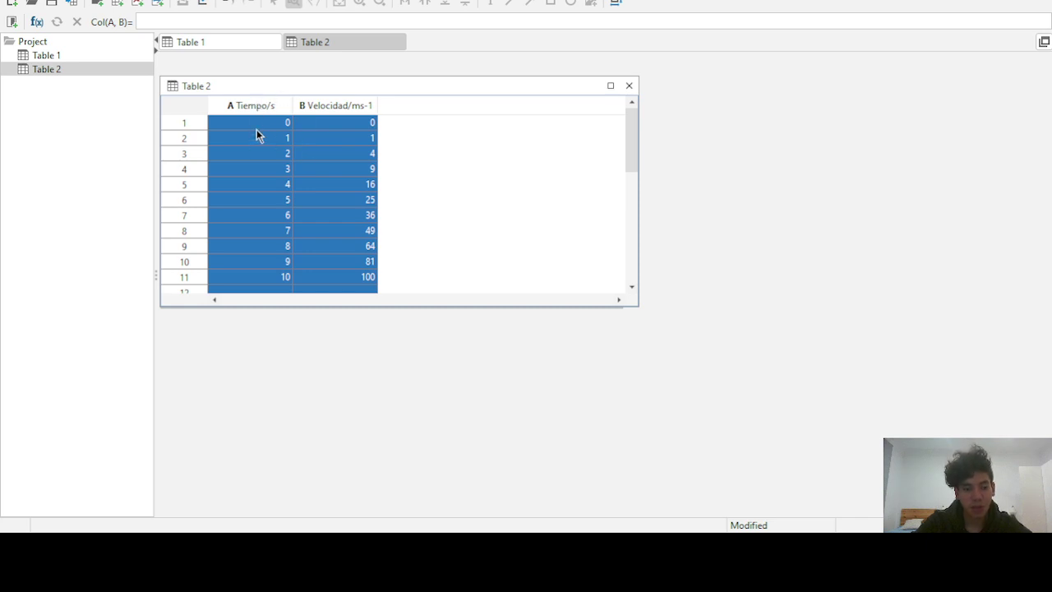
right_click(323, 170)
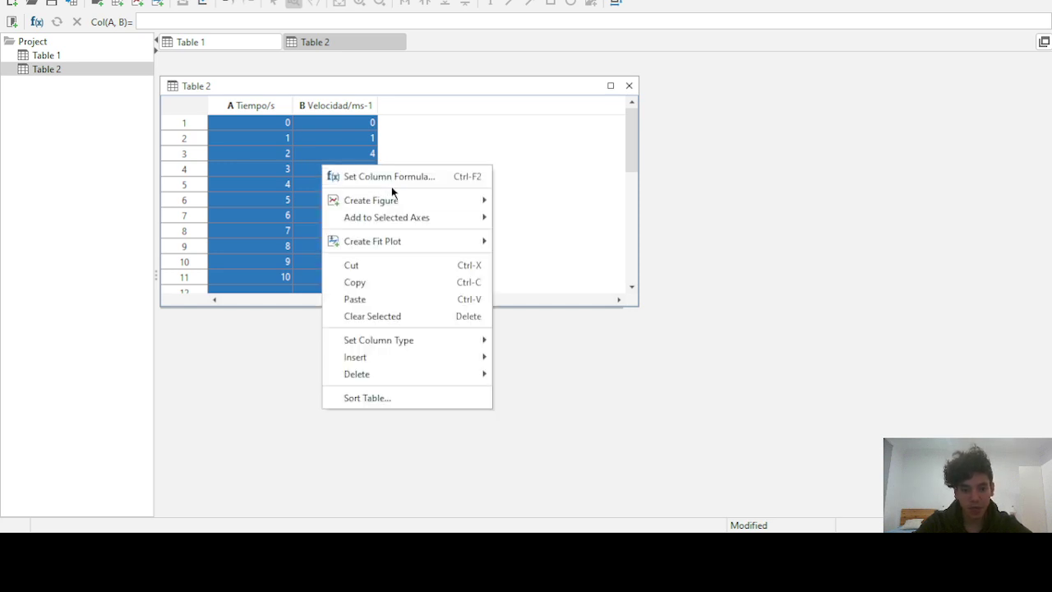
mouse_move(407, 205)
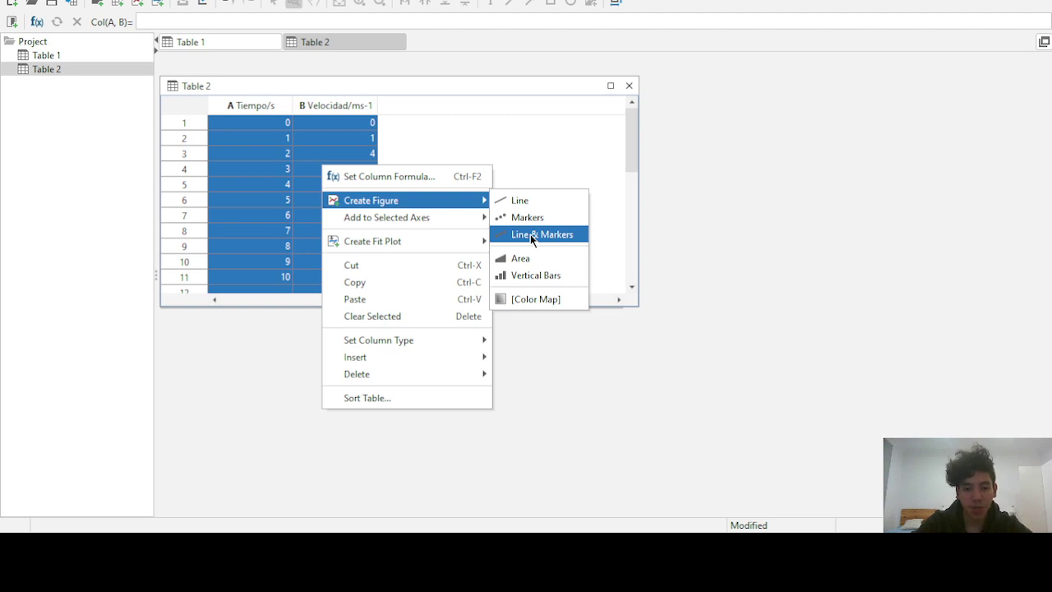
left_click(530, 235)
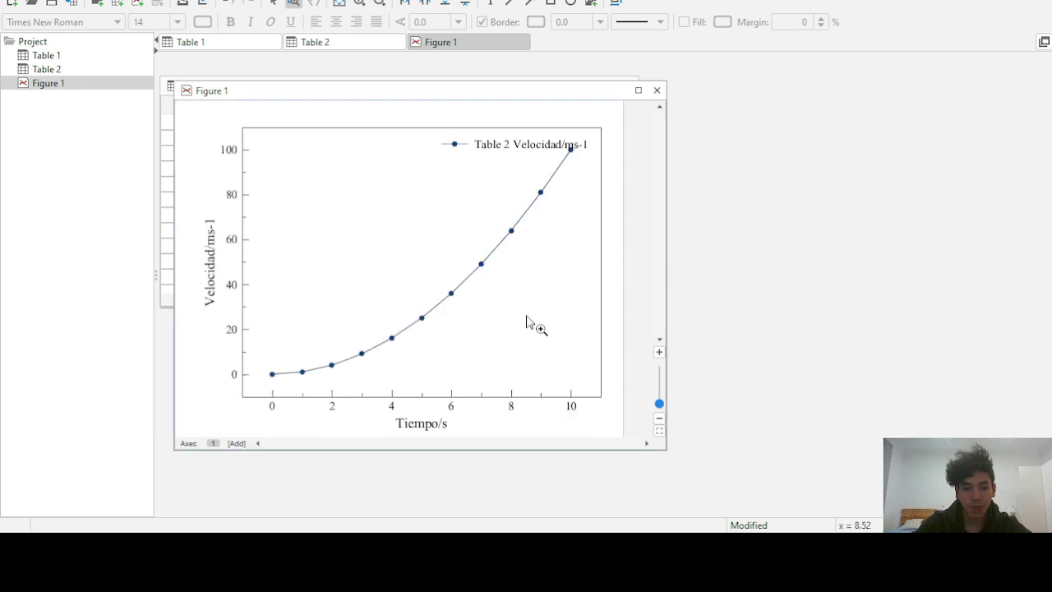
Format the "-1" in the vertical axis title Velocidad/ms-1 as superscript
left_click(221, 232)
double_click(221, 233)
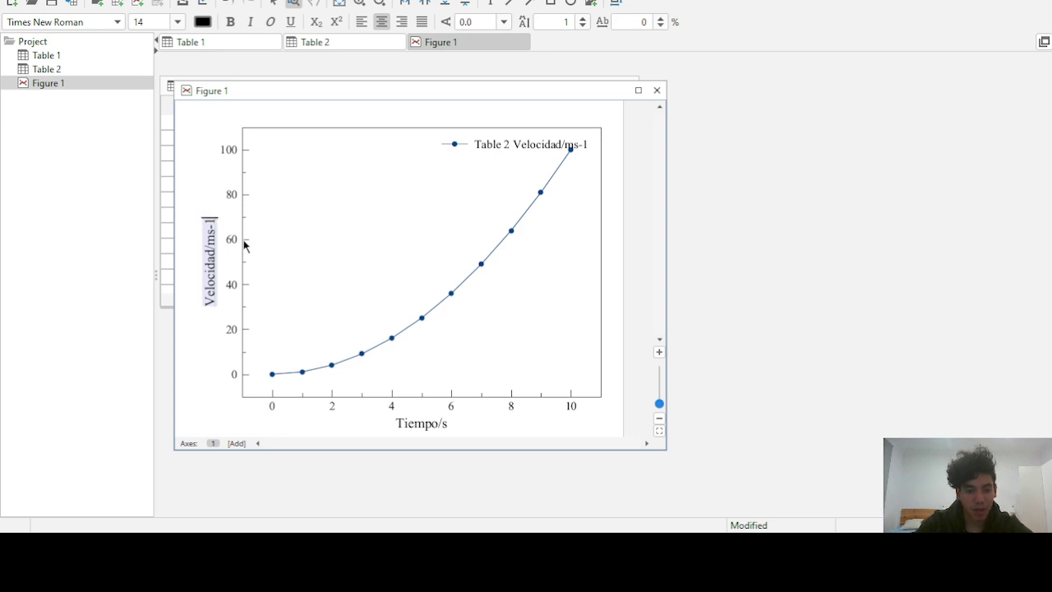
key("shift+Left")
key("shift+Left")
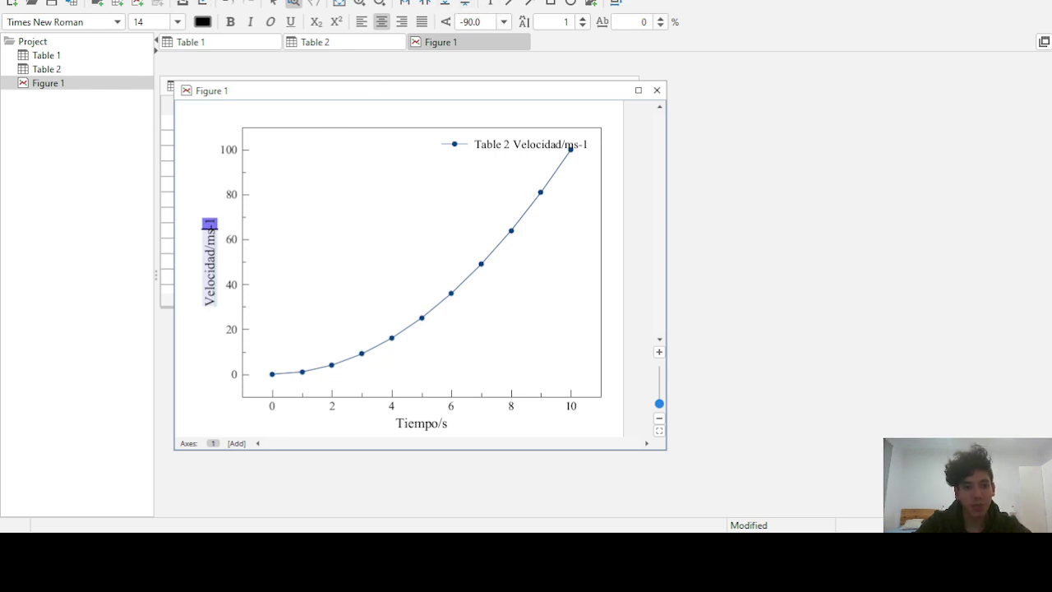
left_click(337, 27)
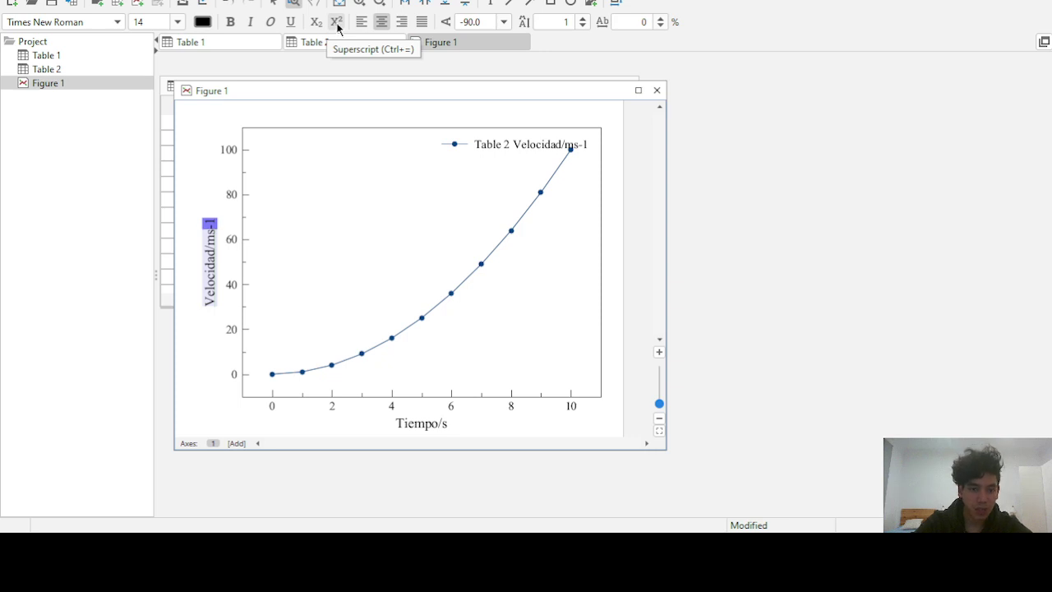
left_click(337, 27)
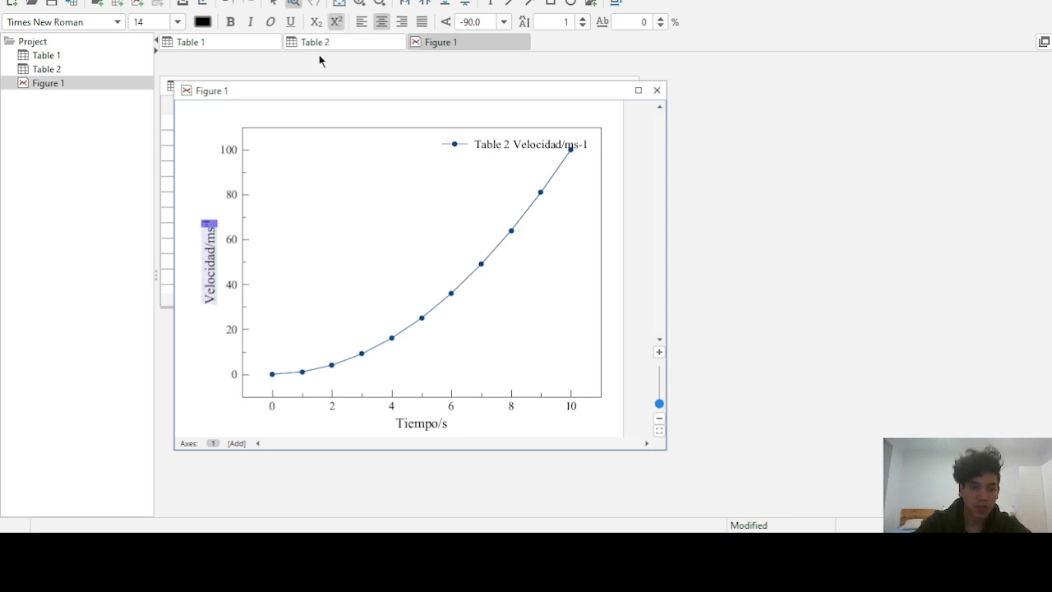
left_click(211, 243)
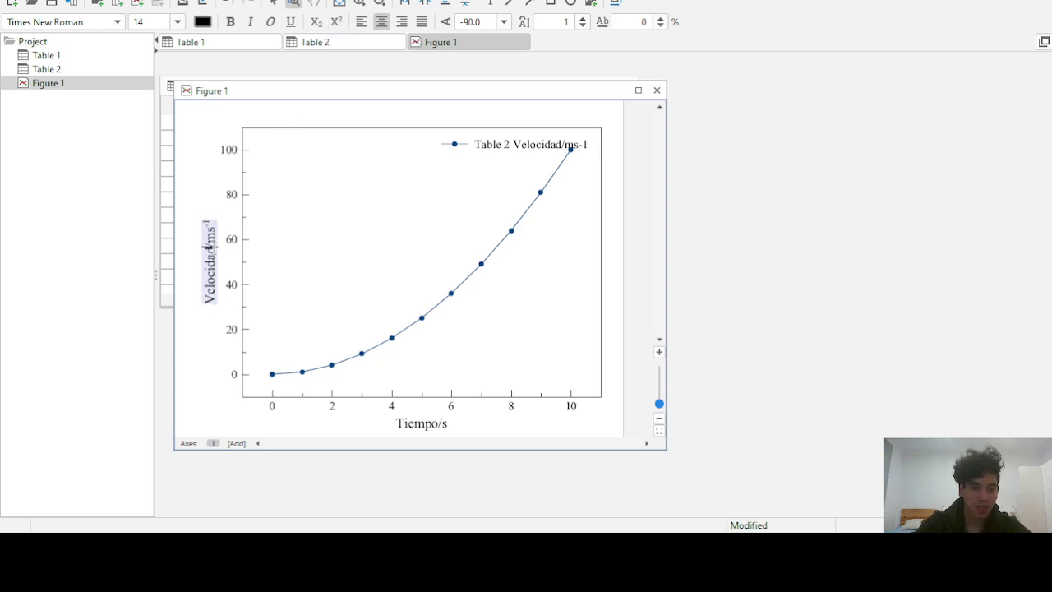
left_click_drag(210, 241, 210, 215)
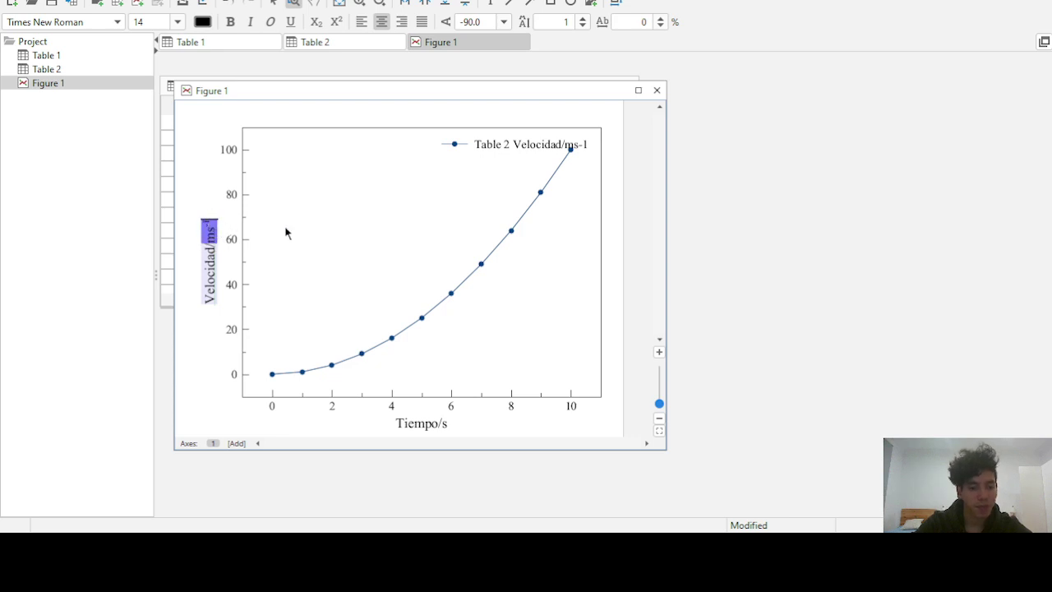
left_click(217, 348)
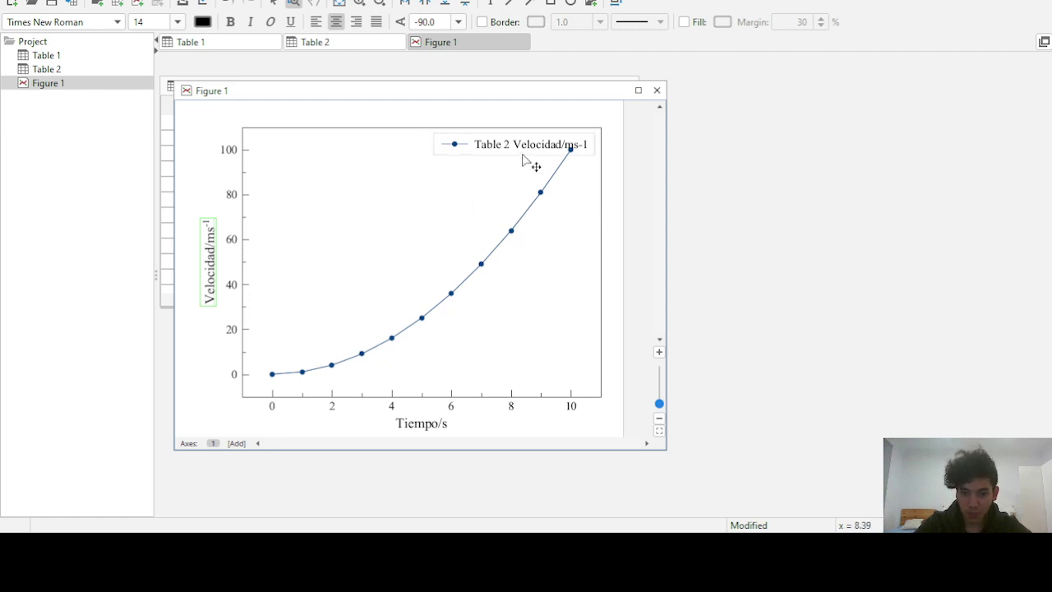
Move the legend horizontally away from the curve's last data point and delete "Table 2" from its entry text
left_click_drag(530, 159, 476, 160)
left_click(423, 174)
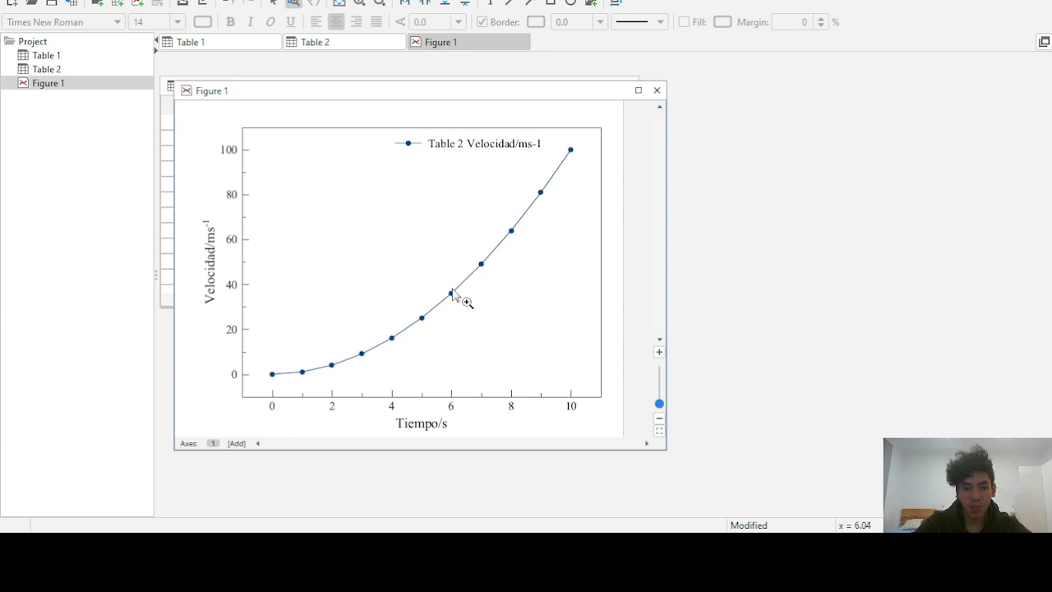
double_click(473, 150)
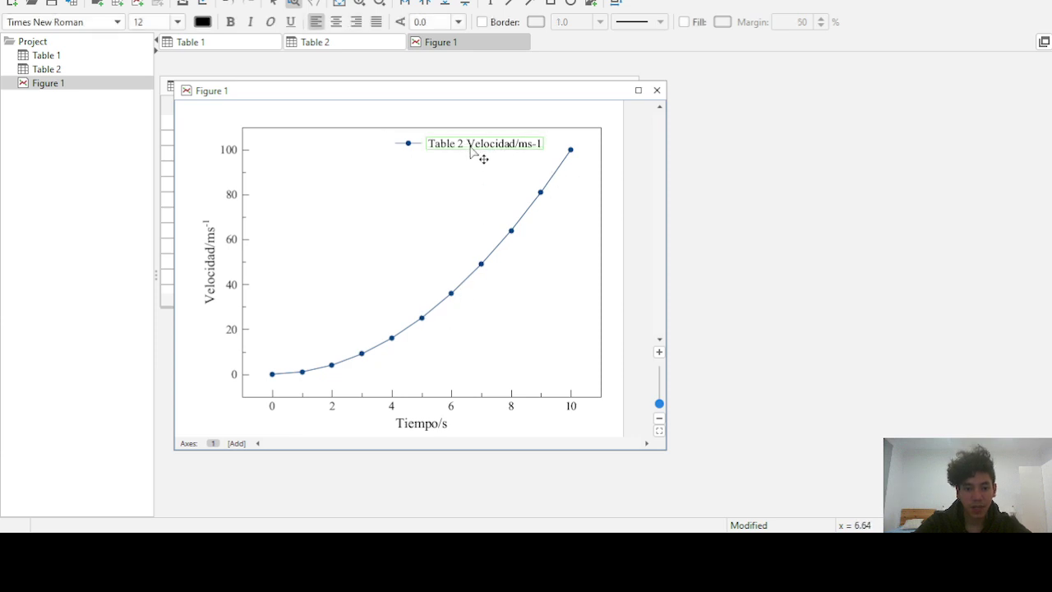
key("BackSpace")
key("BackSpace")
key("BackSpace")
key("BackSpace")
key("BackSpace")
key("BackSpace")
key("BackSpace")
key("BackSpace")
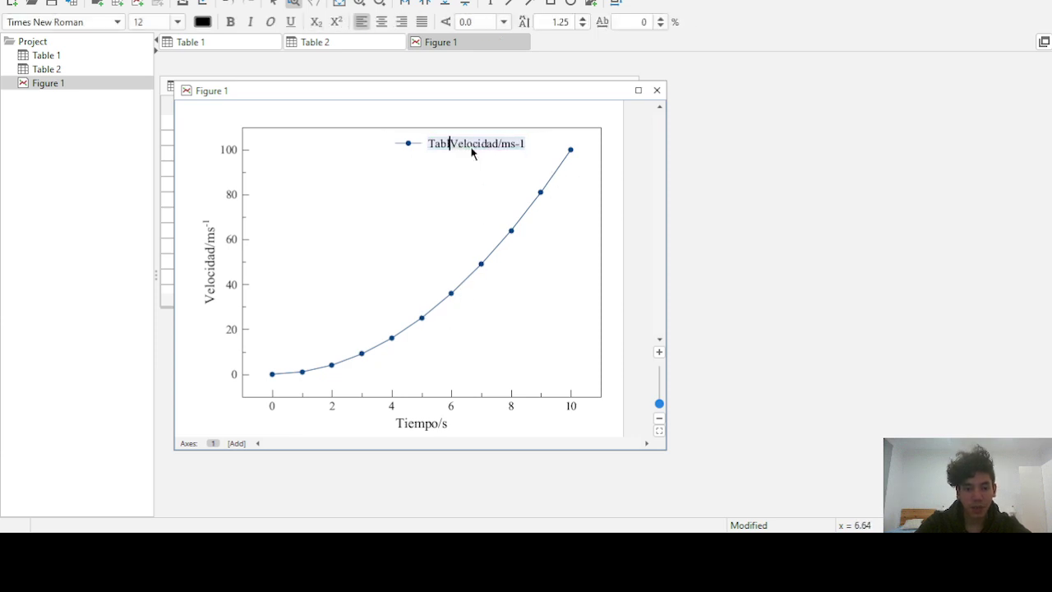
Remove the unit from the legend entry and complete its text as "Velocidad de una canica"
key("Right")
key("Right")
key("Right")
key("Right")
key("Right")
key("Right")
key("Right")
key("Right")
key("Right")
key("Right")
key("Right")
key("Right")
key("Right")
key("Right")
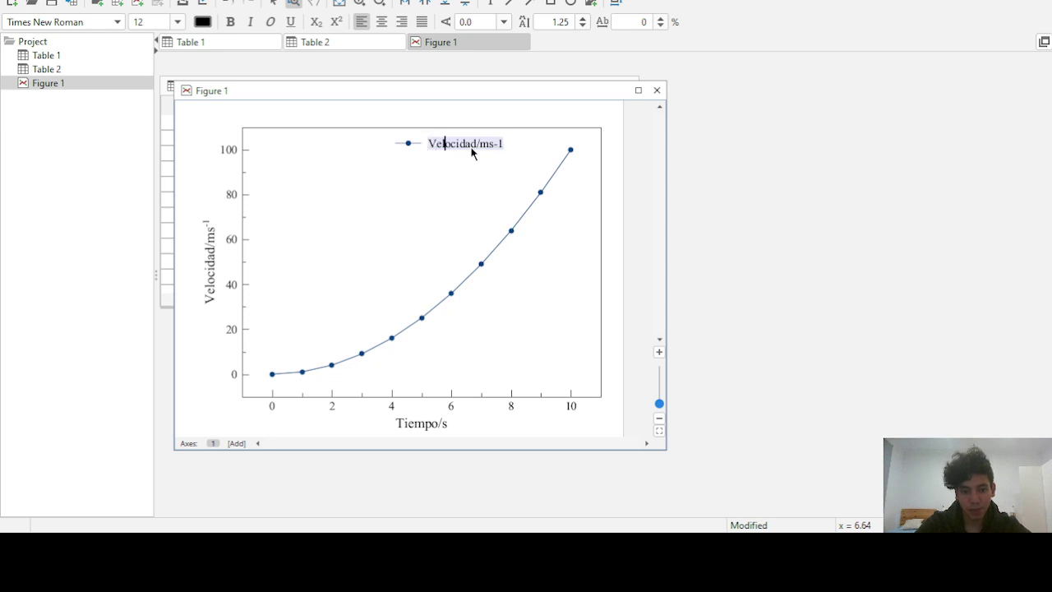
key("BackSpace")
key("BackSpace")
key("BackSpace")
key("BackSpace")
key("BackSpace")
key("BackSpace")
key("BackSpace")
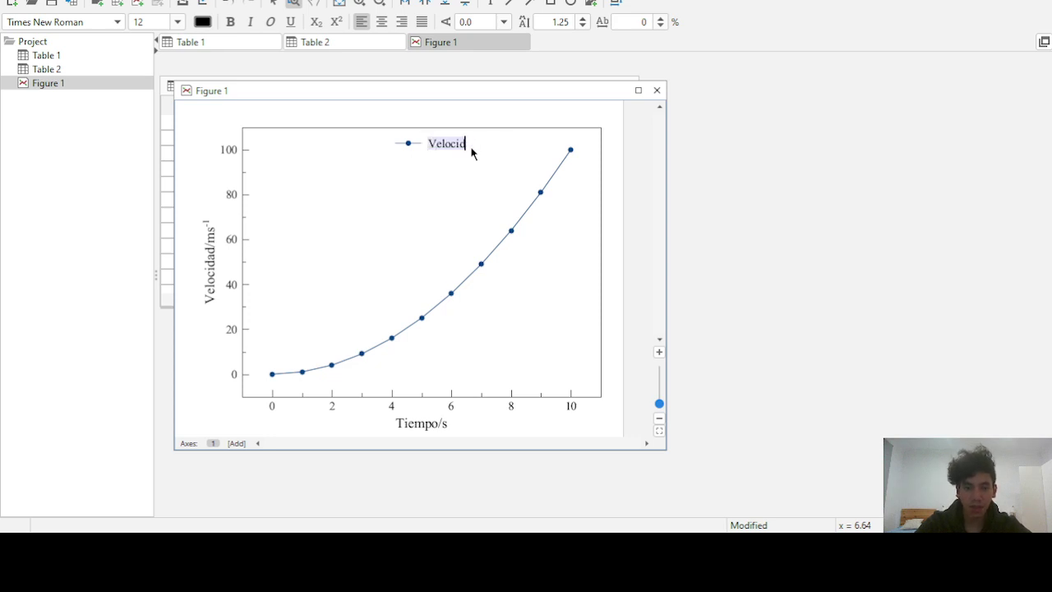
type("idad")
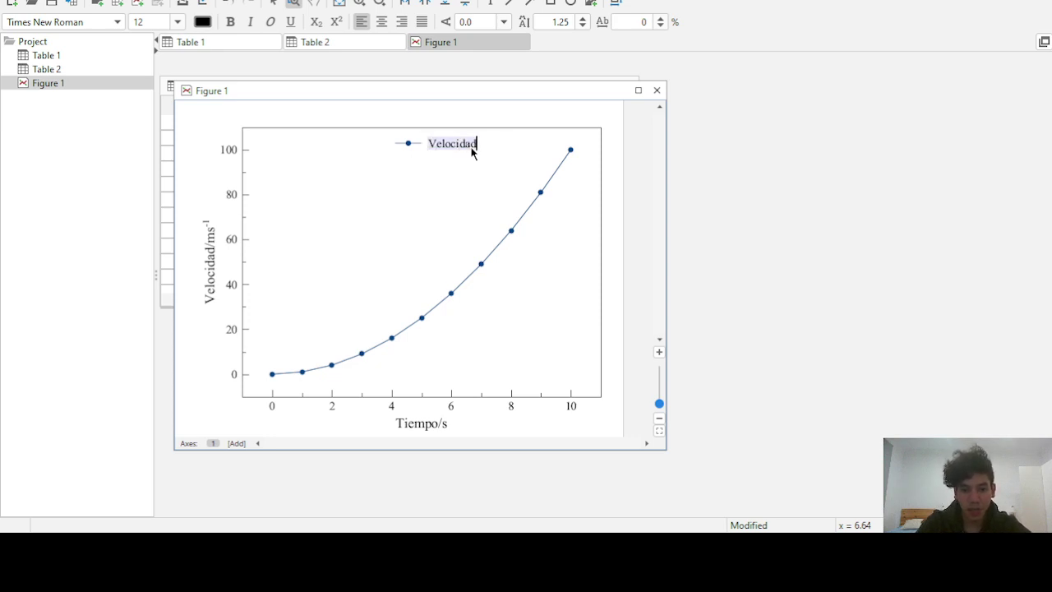
type(" de una canic")
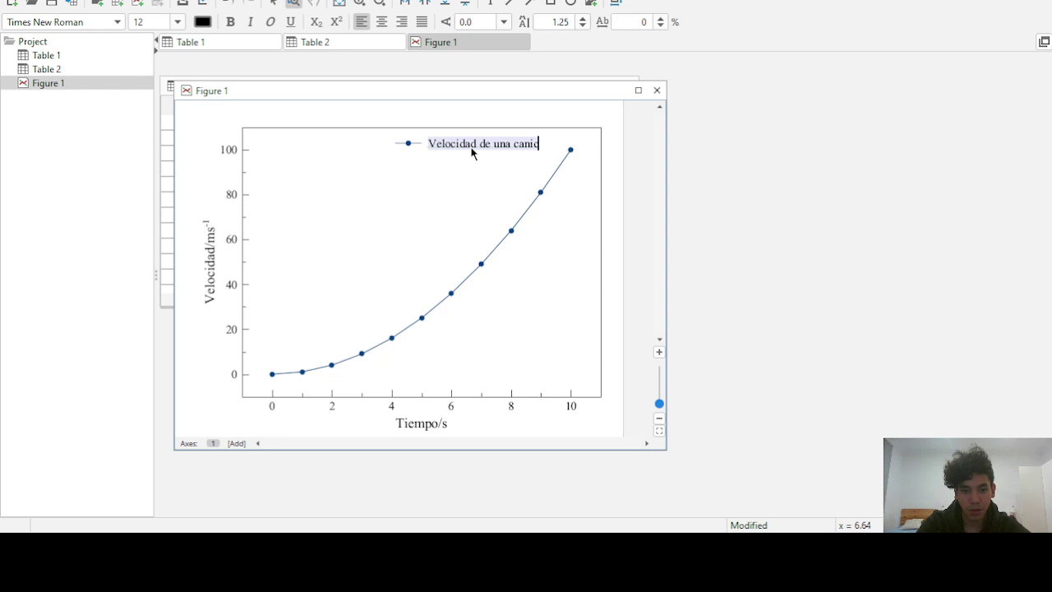
type("a")
left_click(478, 189)
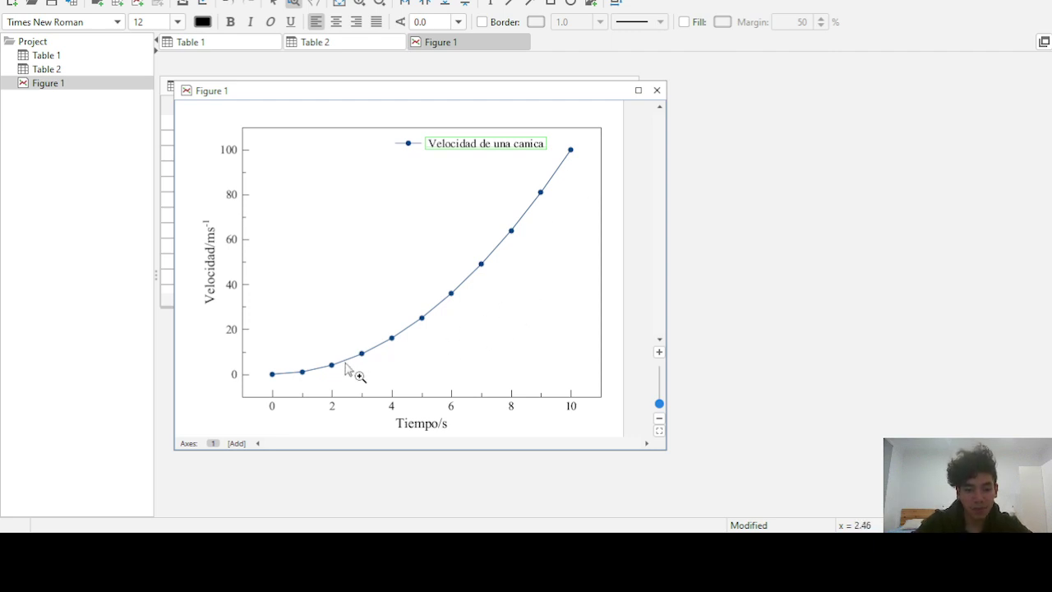
left_click(273, 375)
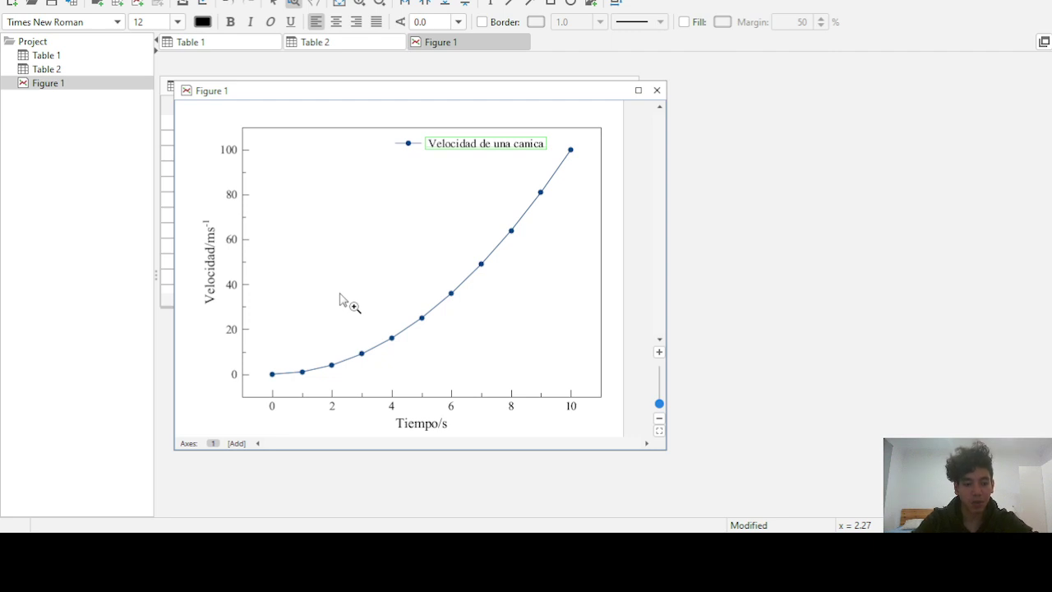
Turn off the connecting line in the velocity curve's properties so that only its data markers are plotted
left_click(301, 372)
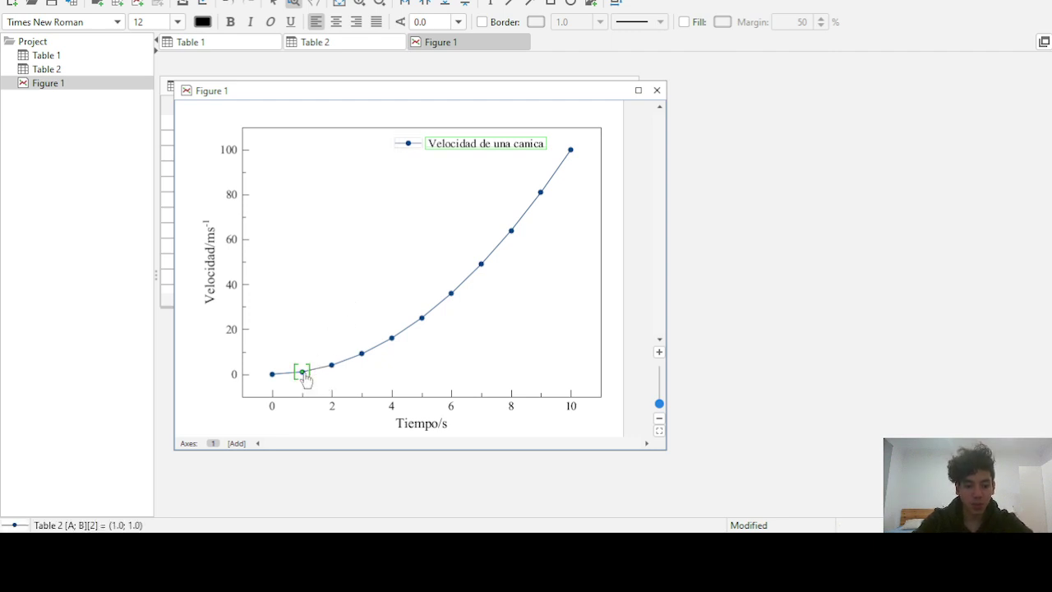
left_click(303, 376)
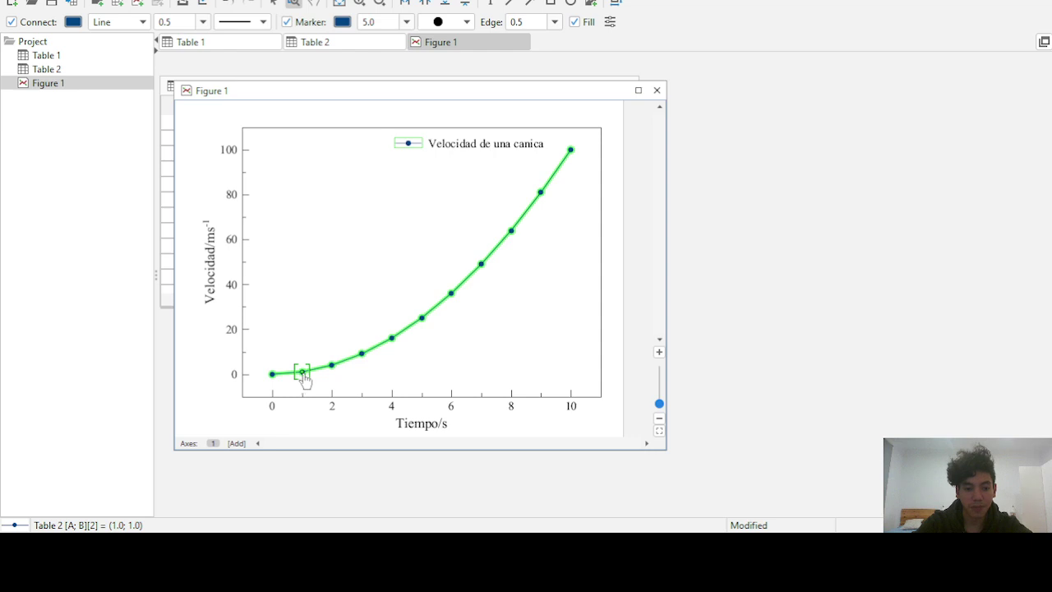
left_click(332, 370)
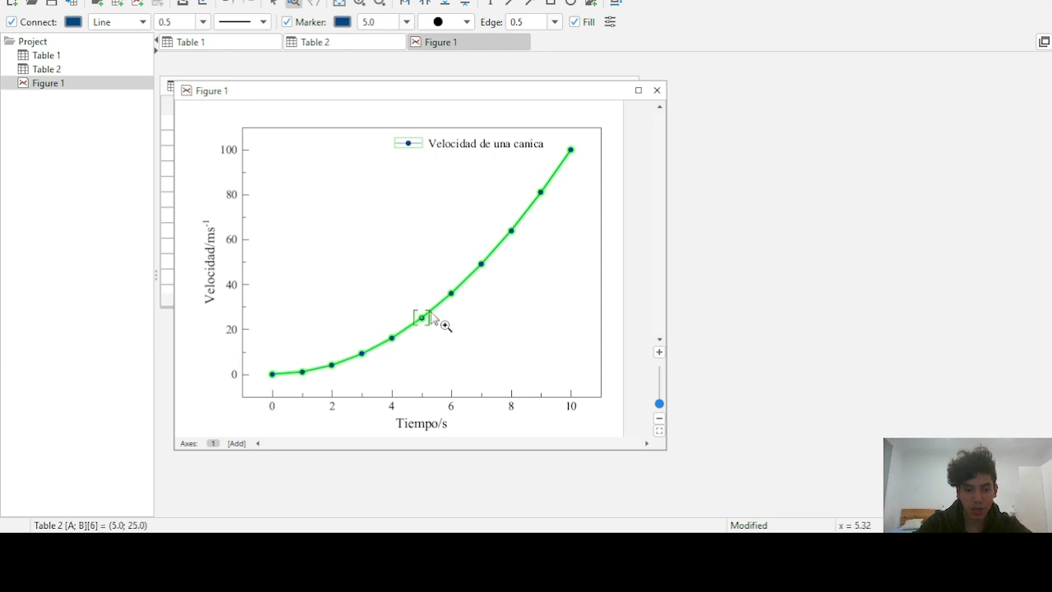
right_click(511, 234)
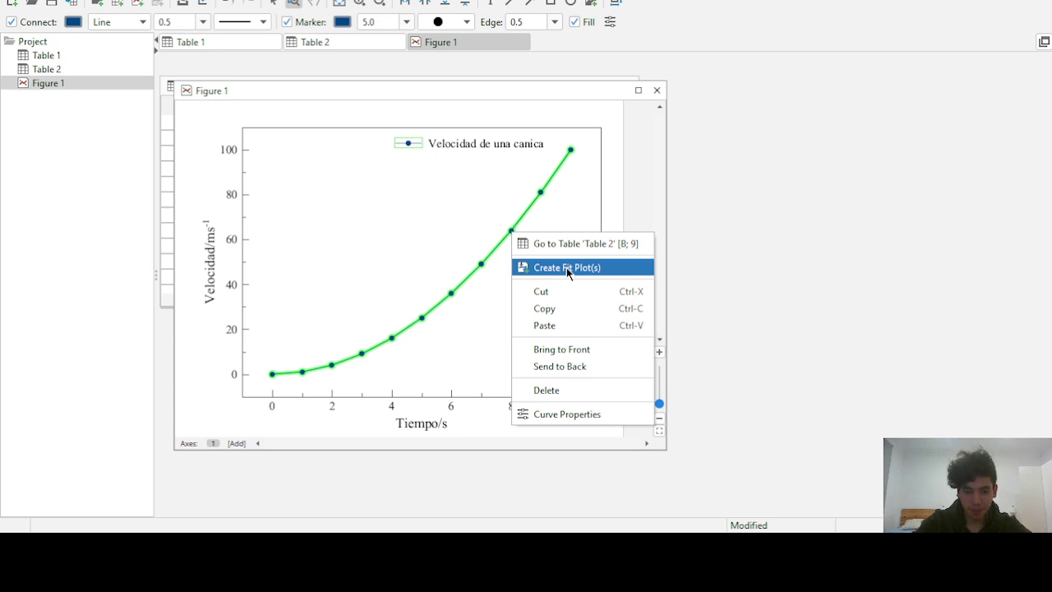
left_click(572, 417)
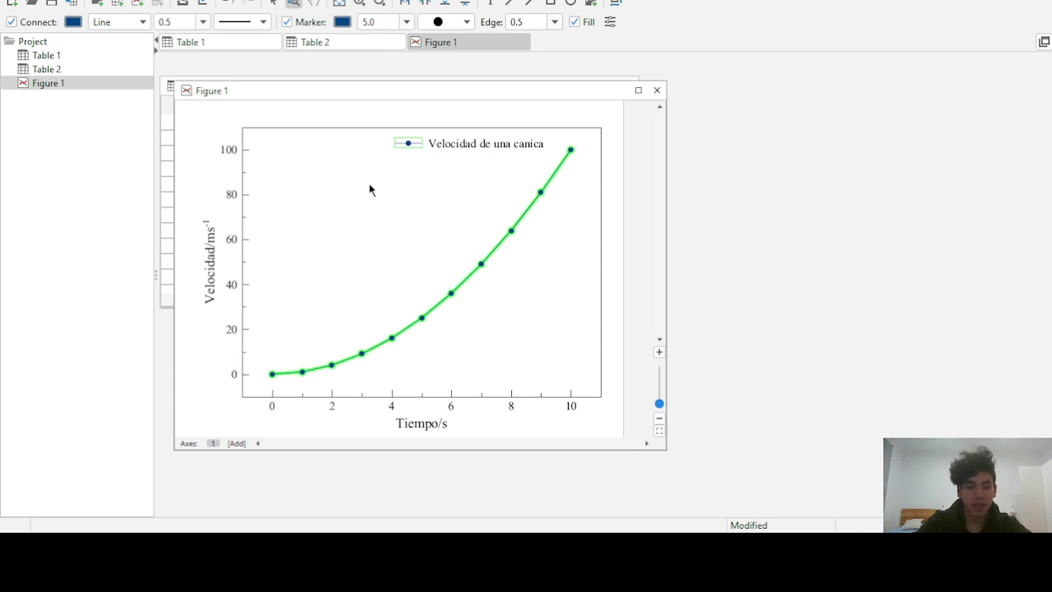
key("ctrl+z")
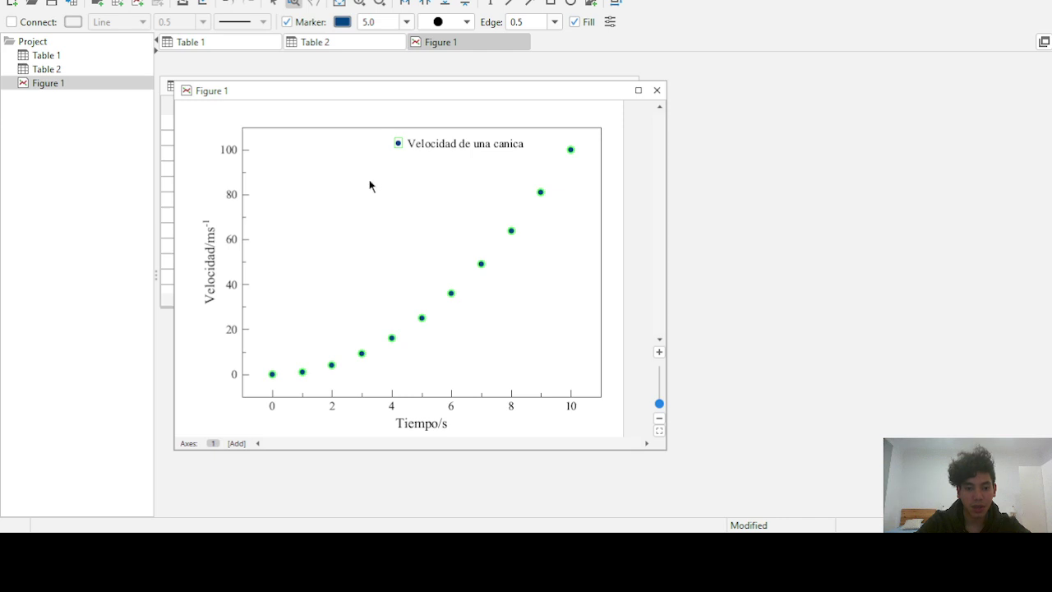
key("ctrl+y")
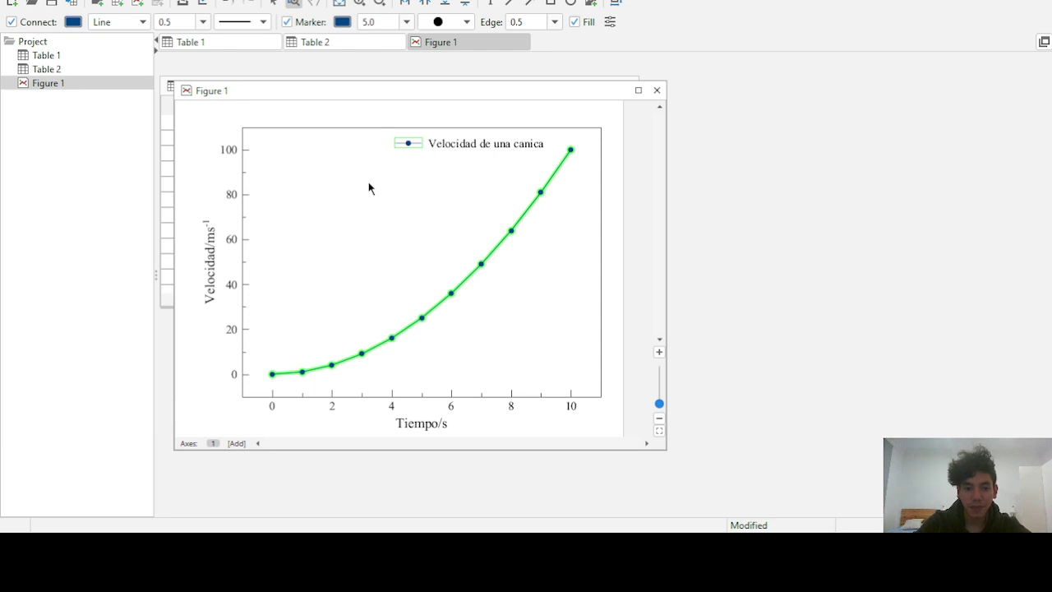
key("ctrl+z")
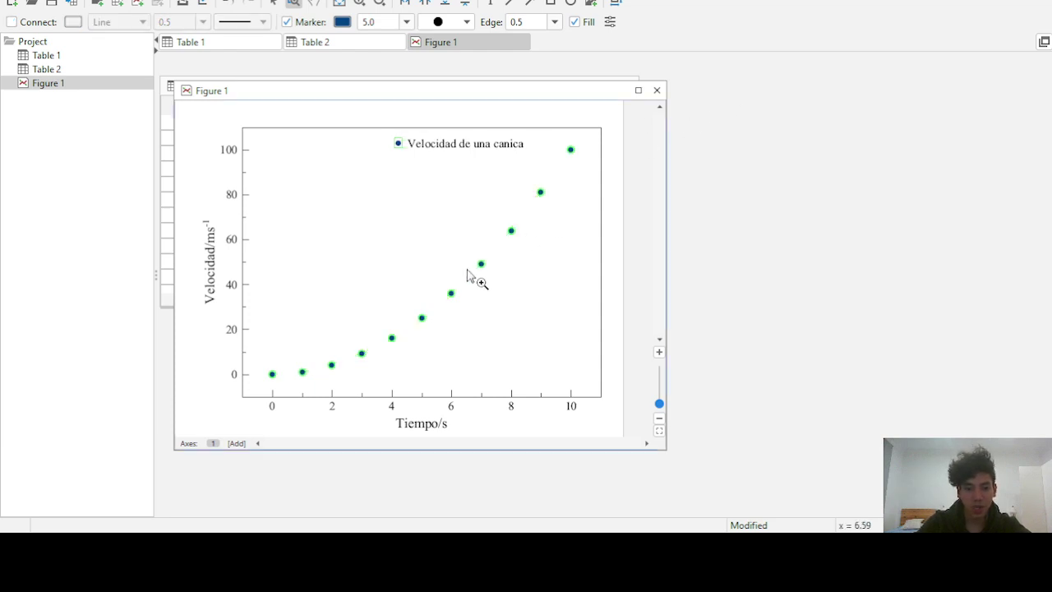
Turn the velocity curve's connecting line back on and its markers off in the curve properties
left_click(421, 317)
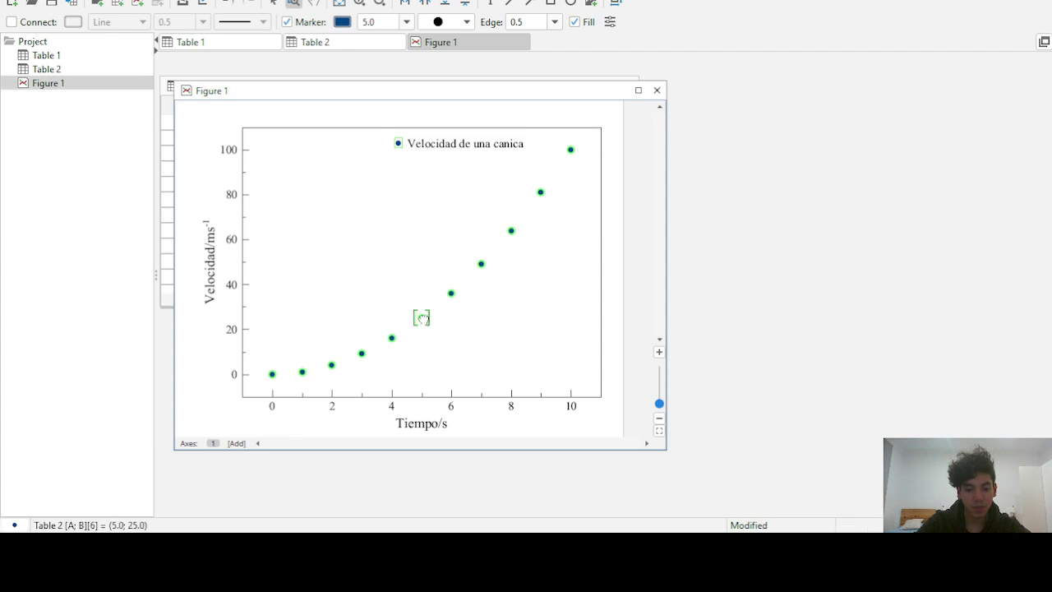
right_click(422, 318)
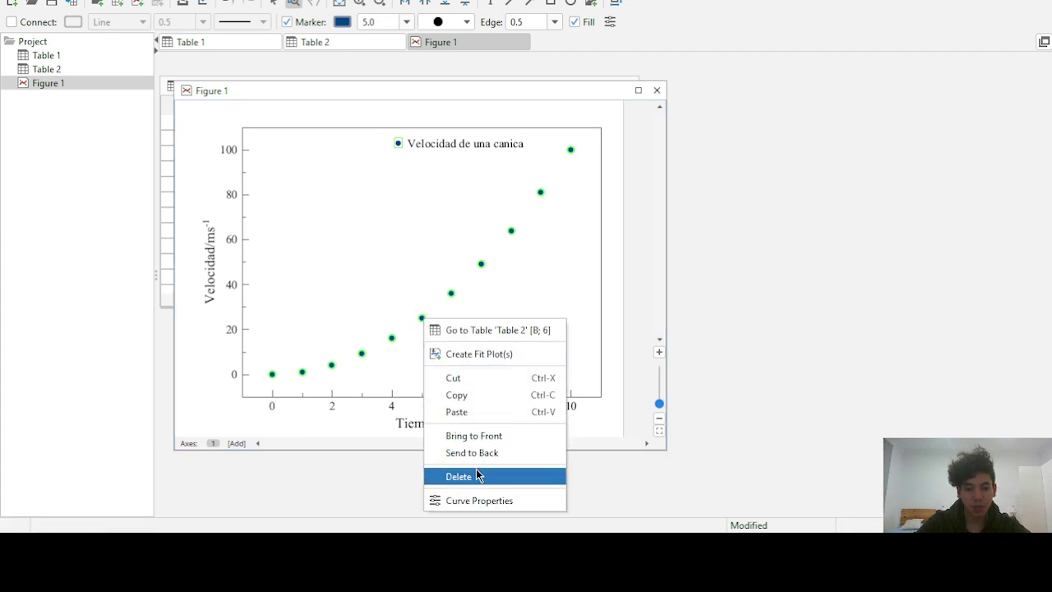
left_click(484, 500)
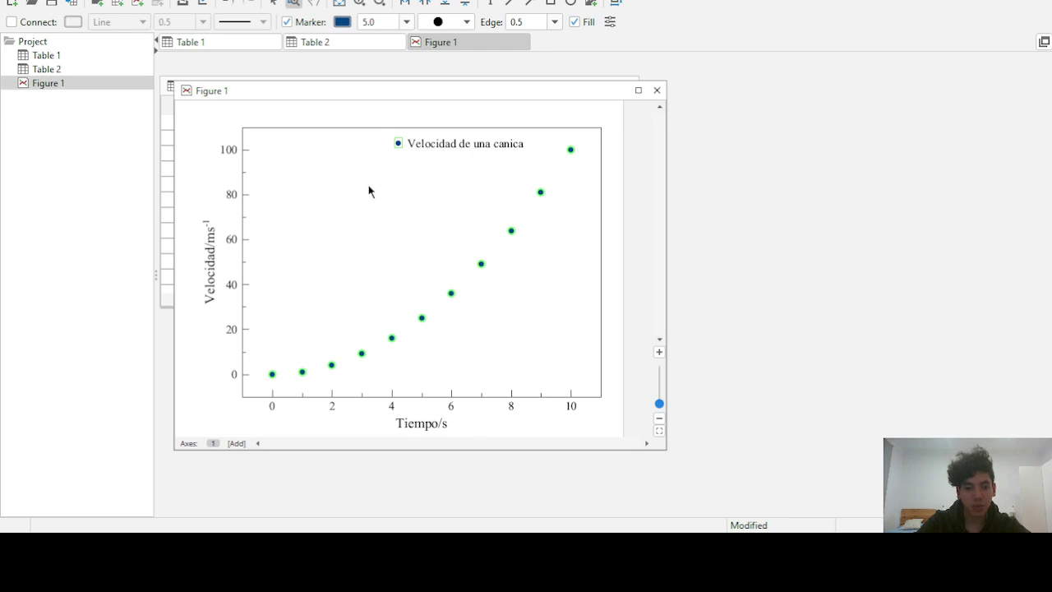
key("ctrl+z")
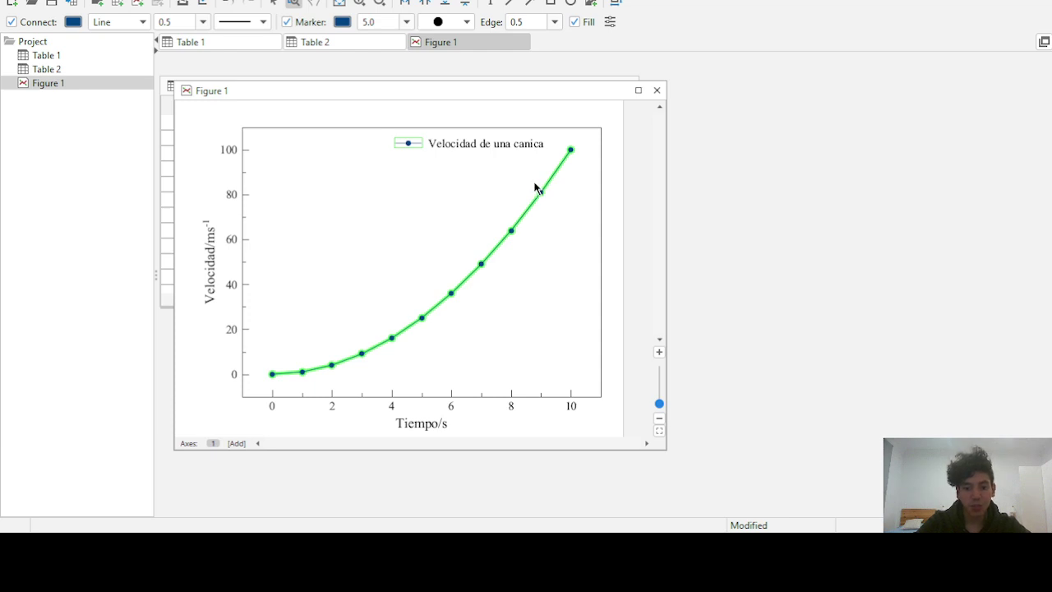
key("ctrl+z")
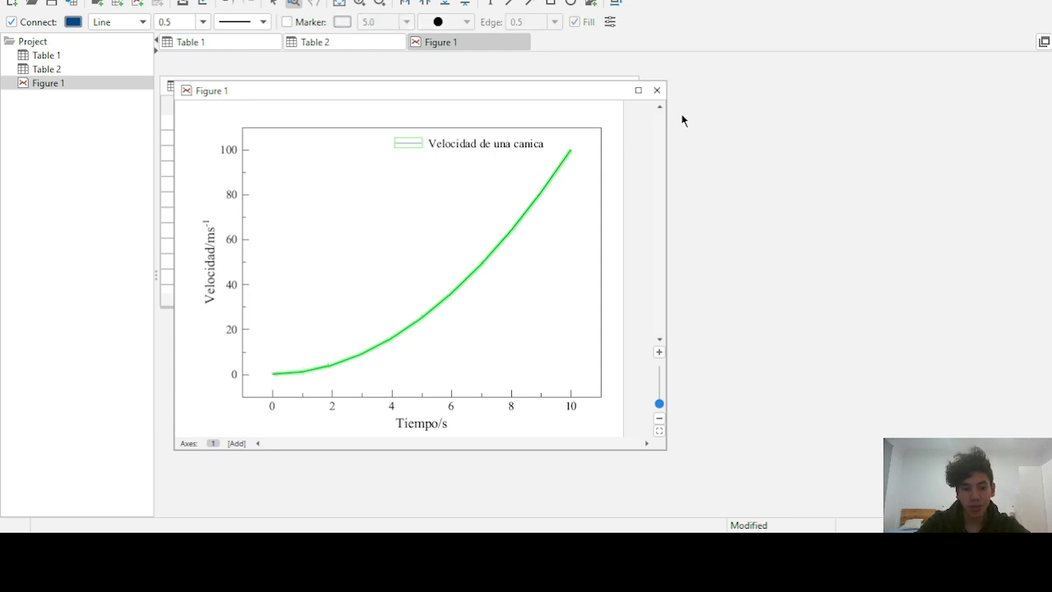
Restore the markers on the velocity curve through its curve properties, keeping the connecting line
right_click(452, 298)
left_click(499, 283)
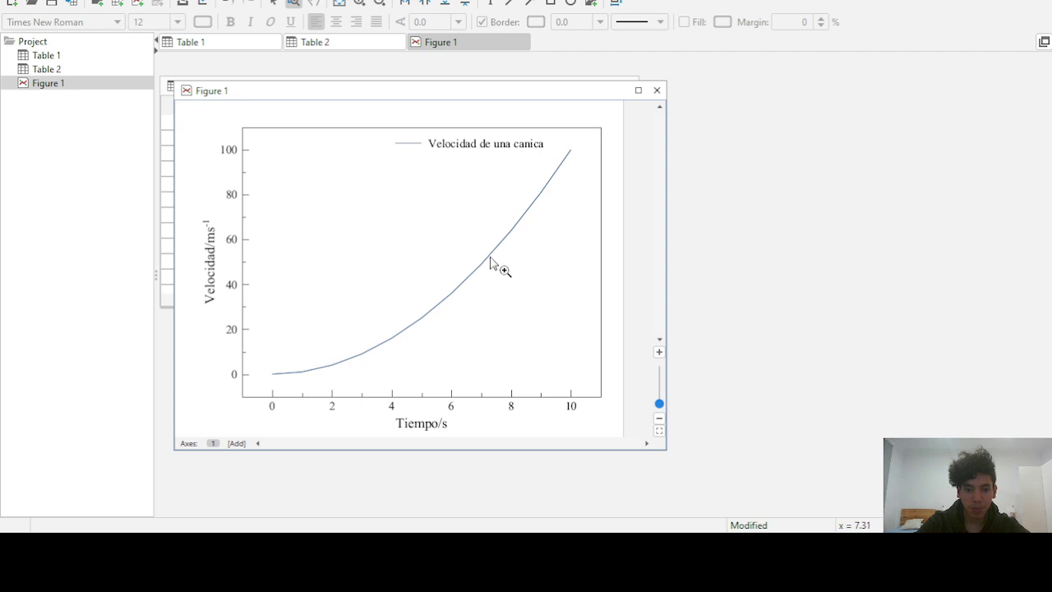
left_click(452, 298)
mouse_move(513, 234)
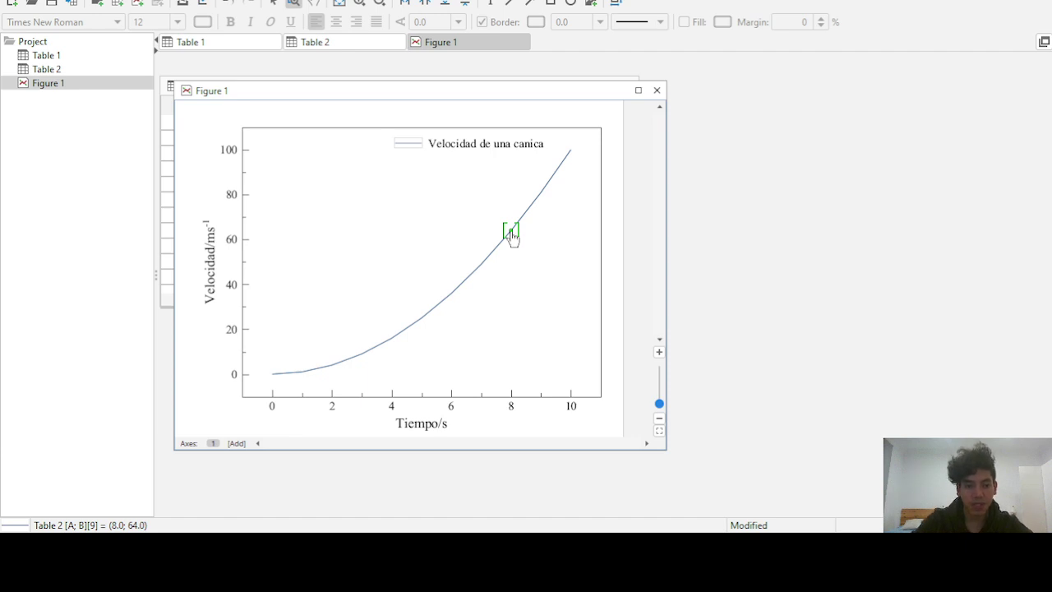
right_click(512, 236)
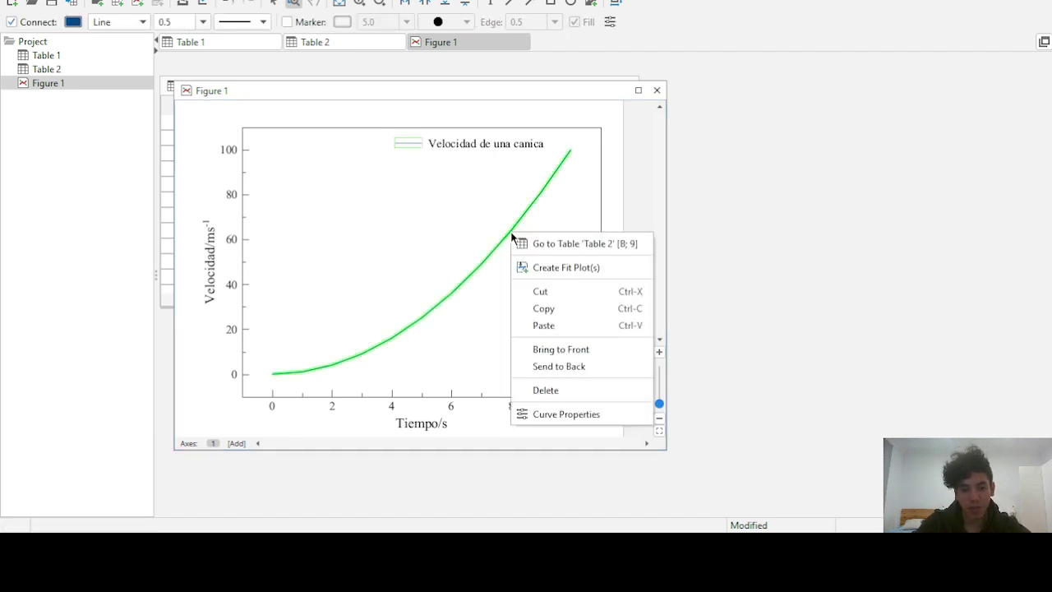
left_click(536, 415)
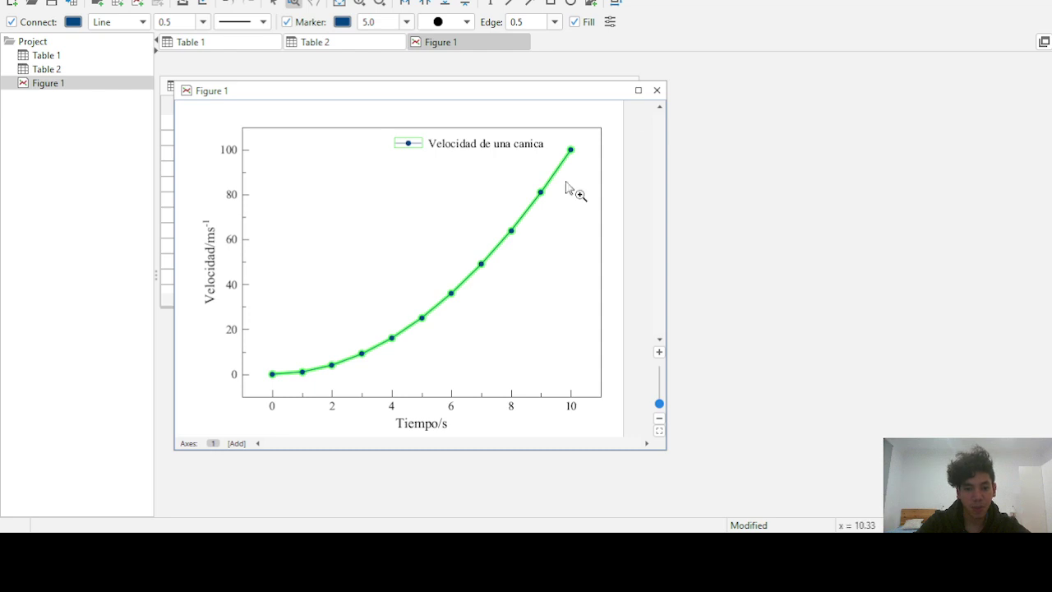
Create a fit plot from the velocity curve in Figure 1
left_click(541, 194)
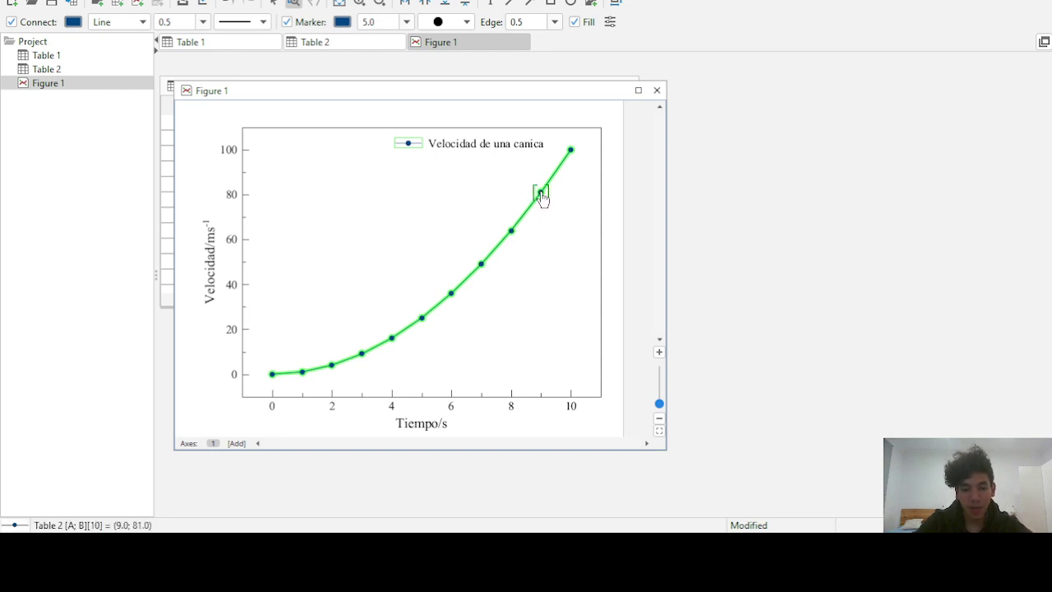
right_click(541, 196)
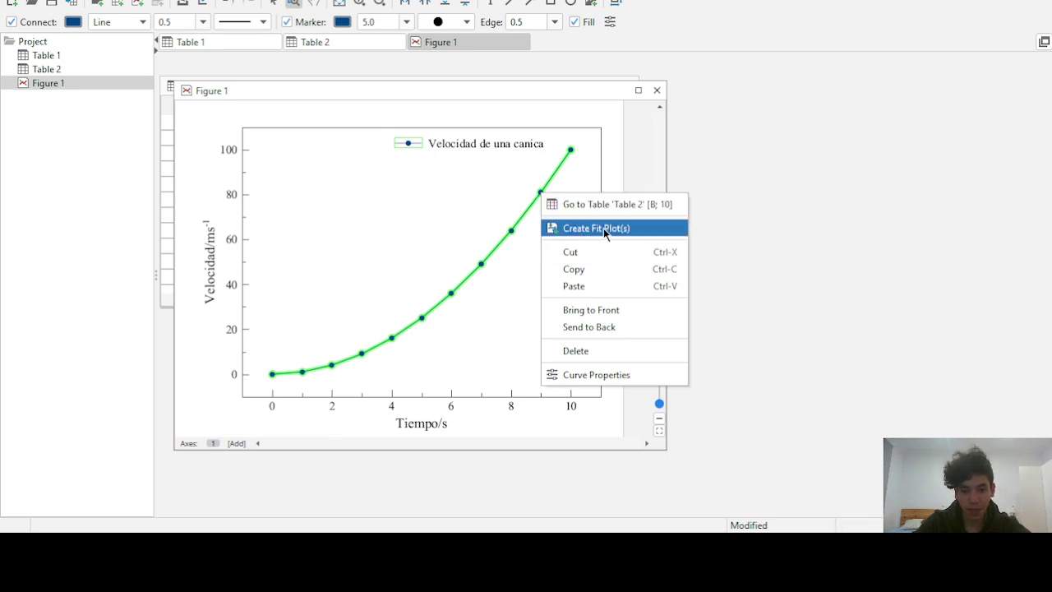
left_click(582, 230)
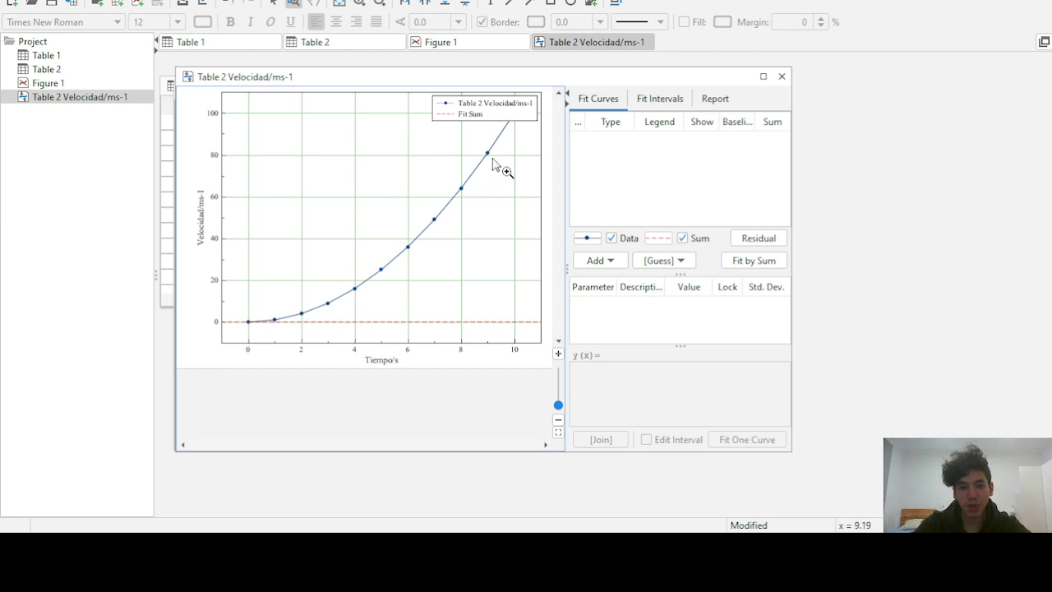
Examine the fit curve types that can be added to the velocity fit plot, including the custom equation option
left_click(434, 220)
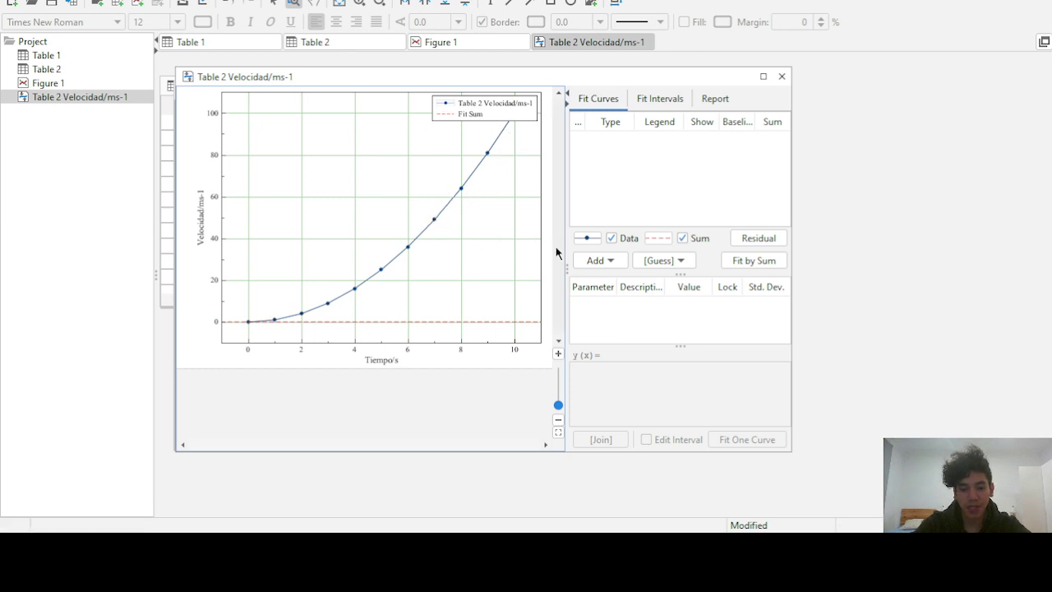
left_click(610, 261)
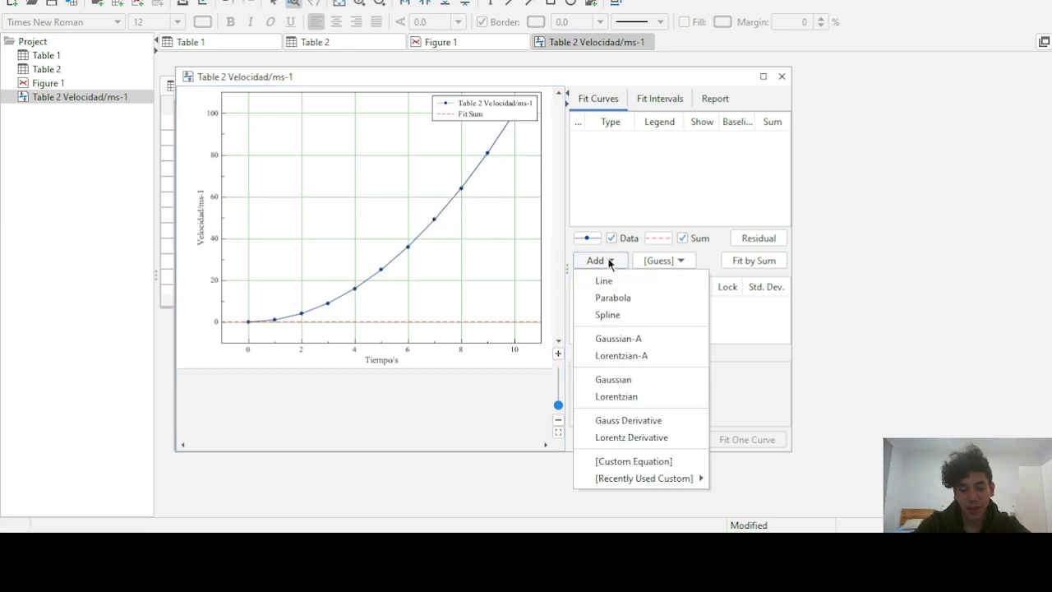
left_click(641, 189)
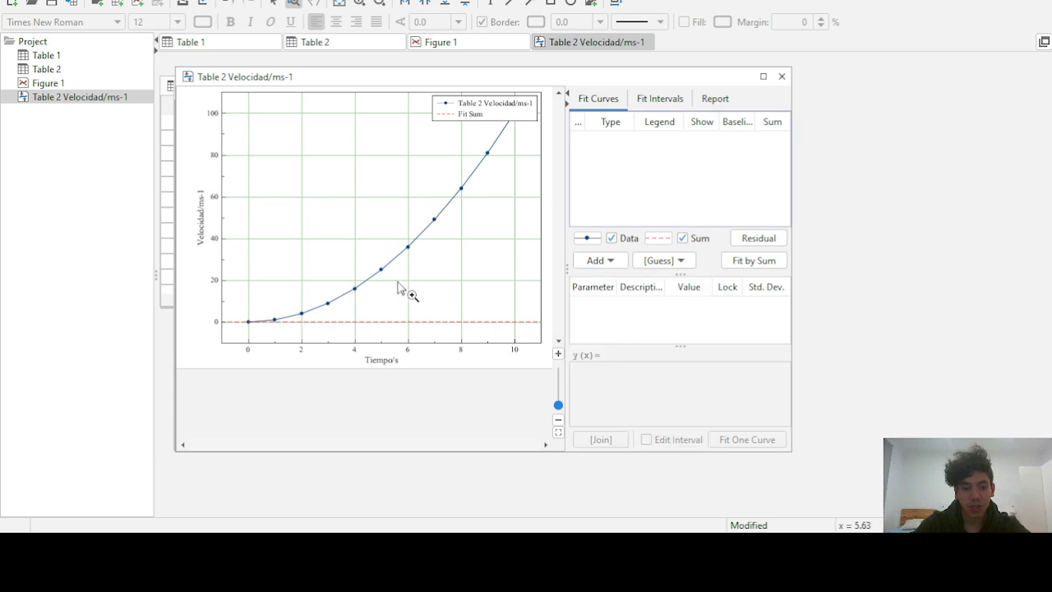
left_click(609, 261)
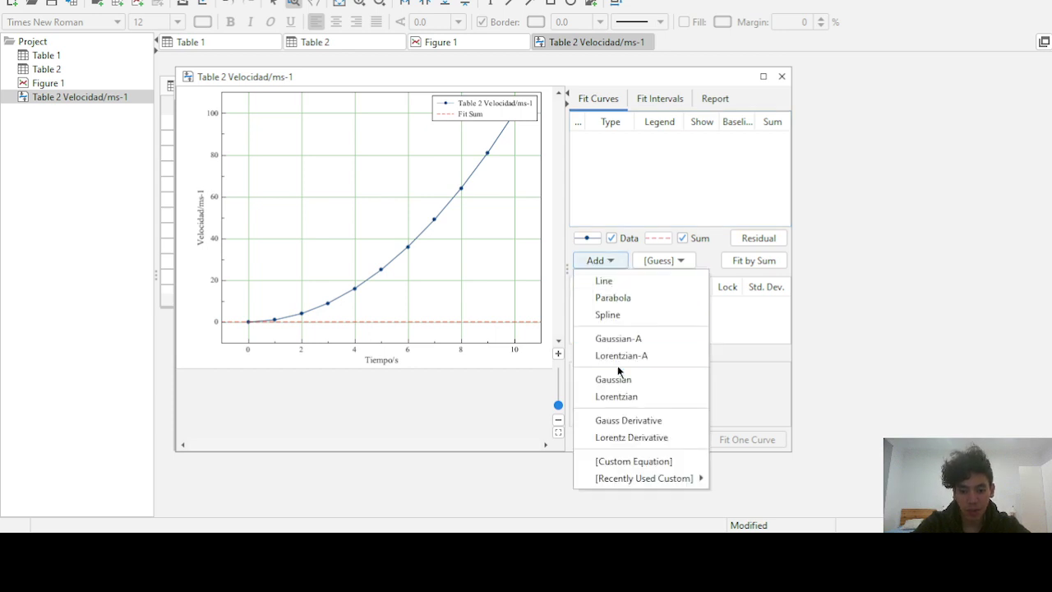
mouse_move(616, 476)
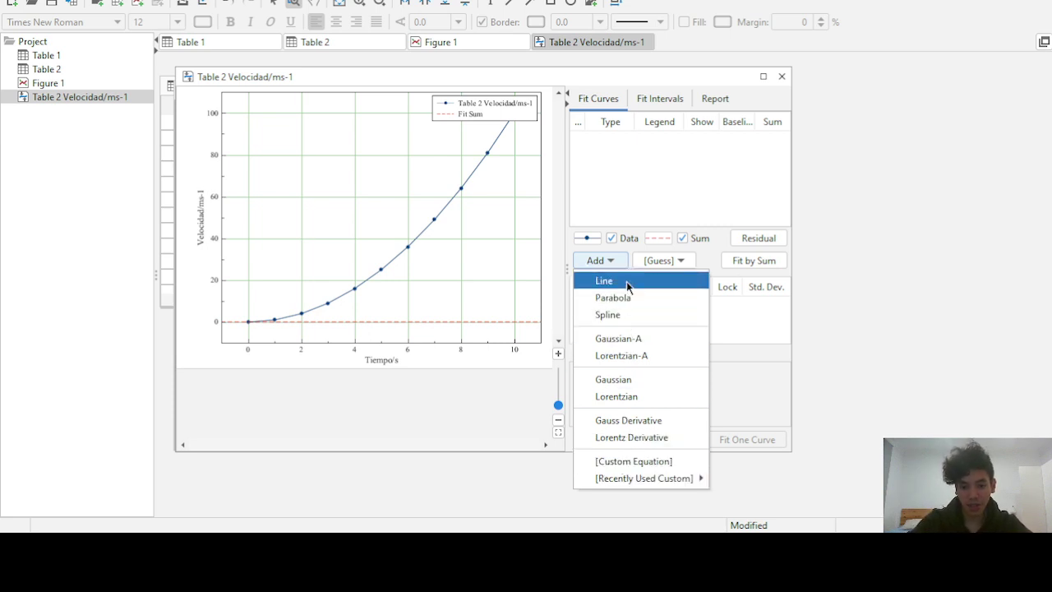
left_click(657, 463)
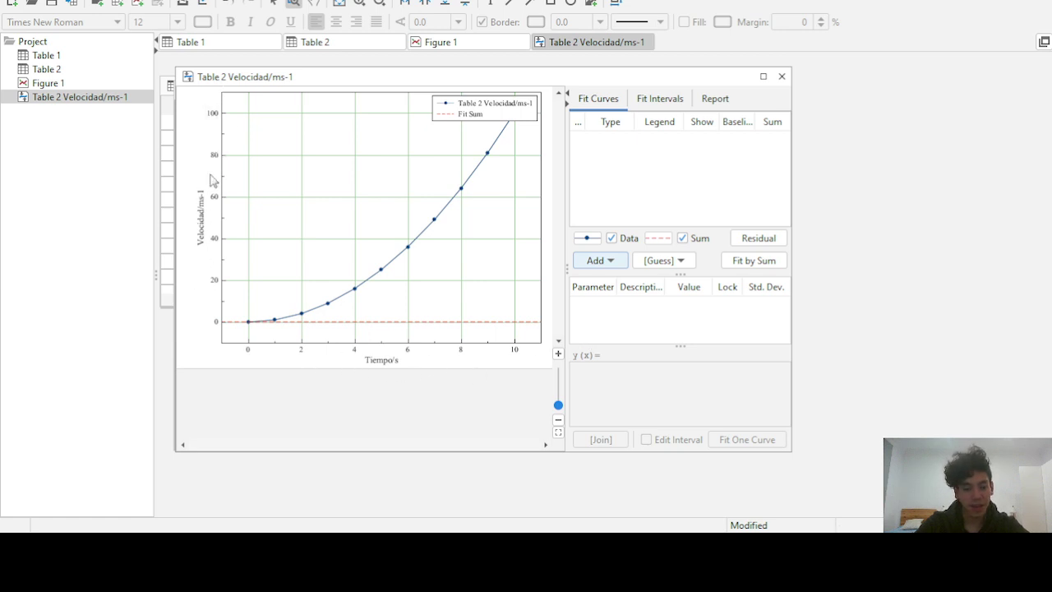
Add a Line fit curve with the equation a*x + b and fit it to the velocity data
left_click(604, 262)
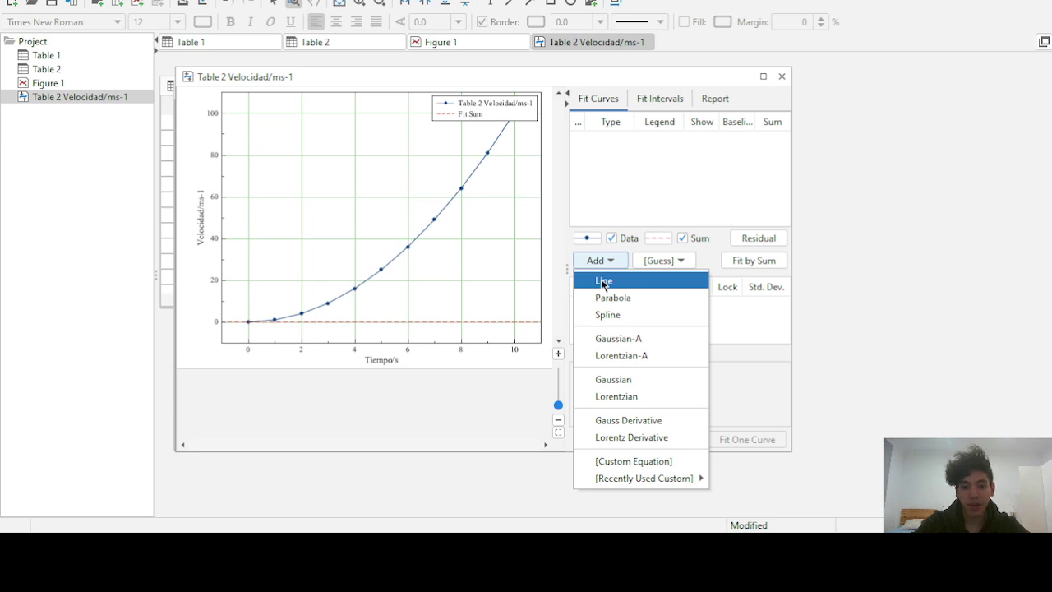
left_click(616, 280)
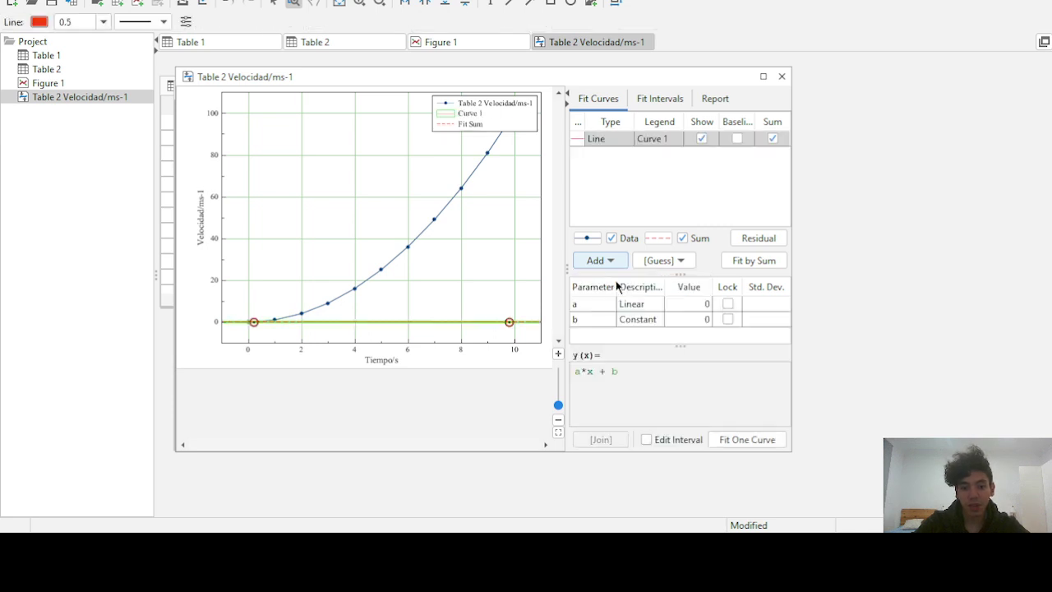
double_click(610, 374)
triple_click(577, 378)
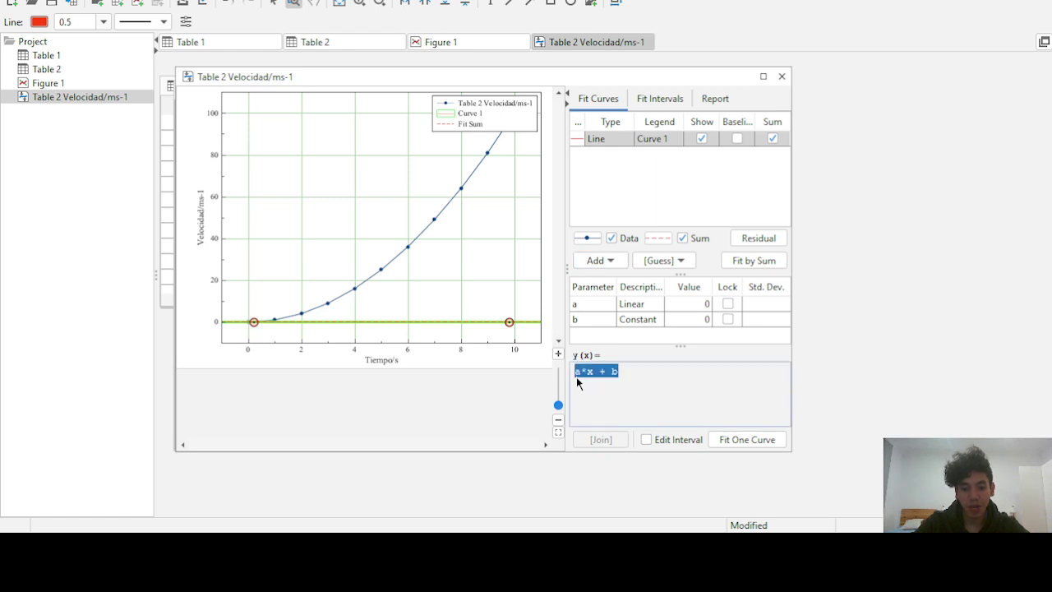
left_click(626, 380)
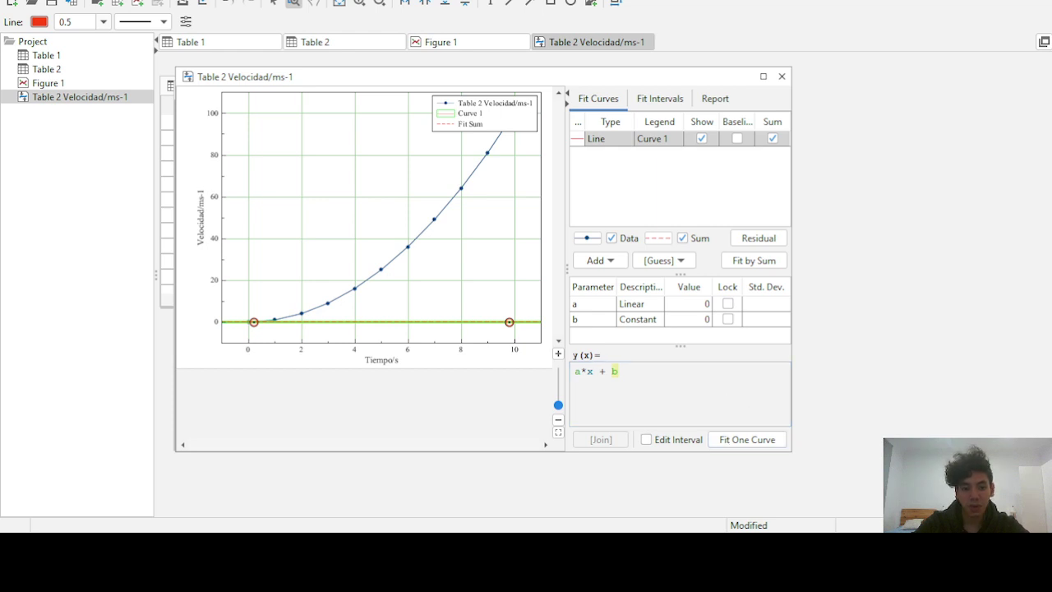
left_click(737, 442)
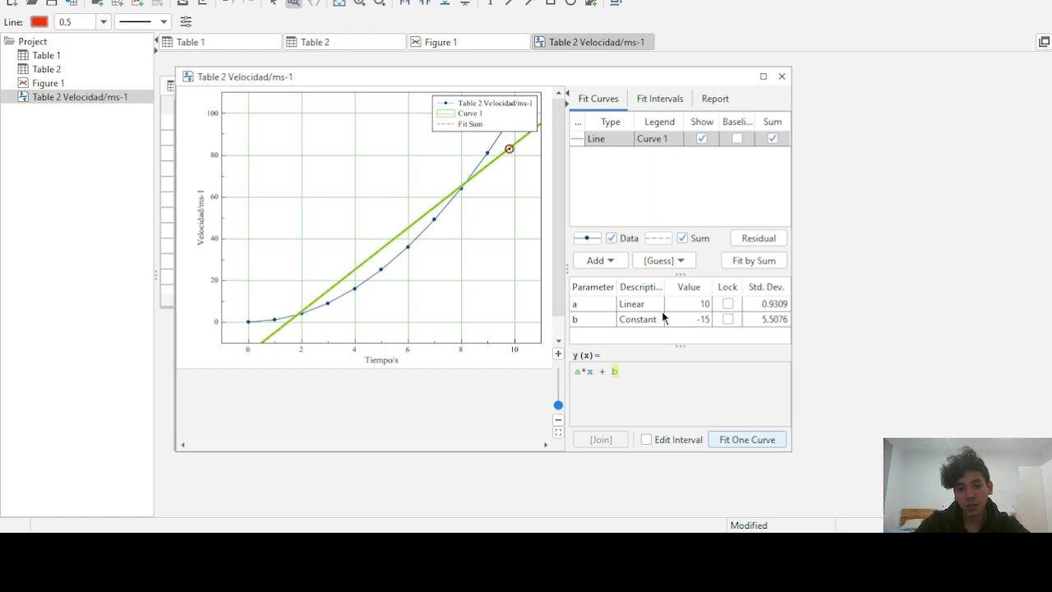
Delete the Line fit curve from the fit curves of the velocity fit plot
left_click(679, 262)
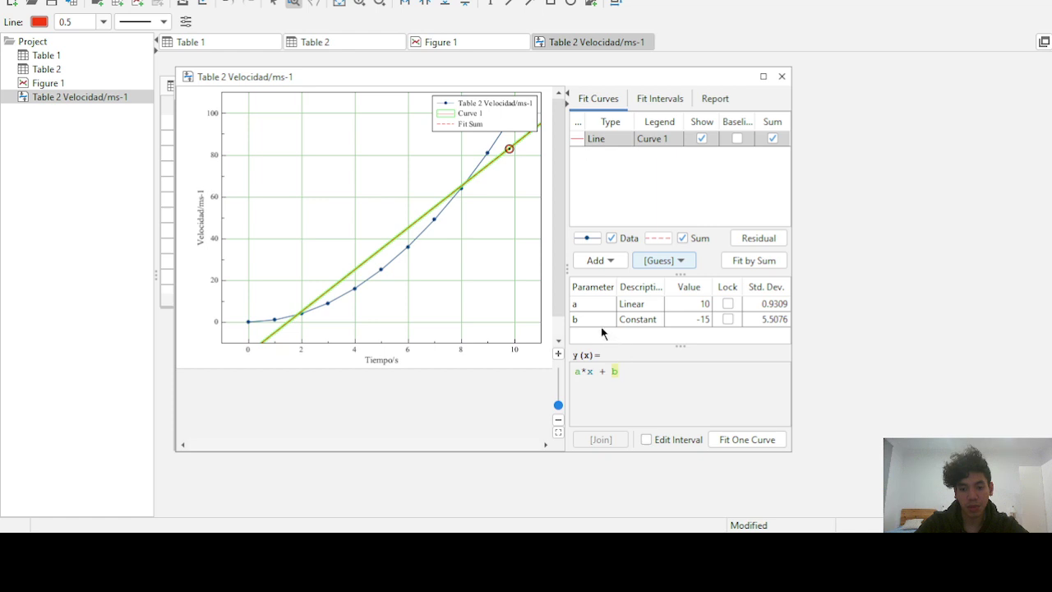
left_click(613, 138)
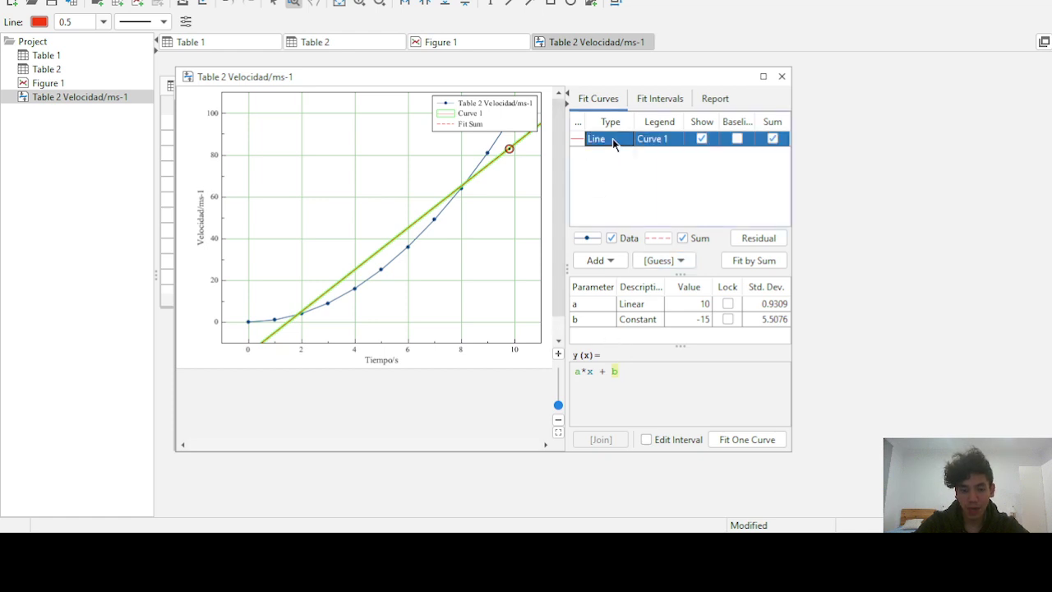
right_click(612, 138)
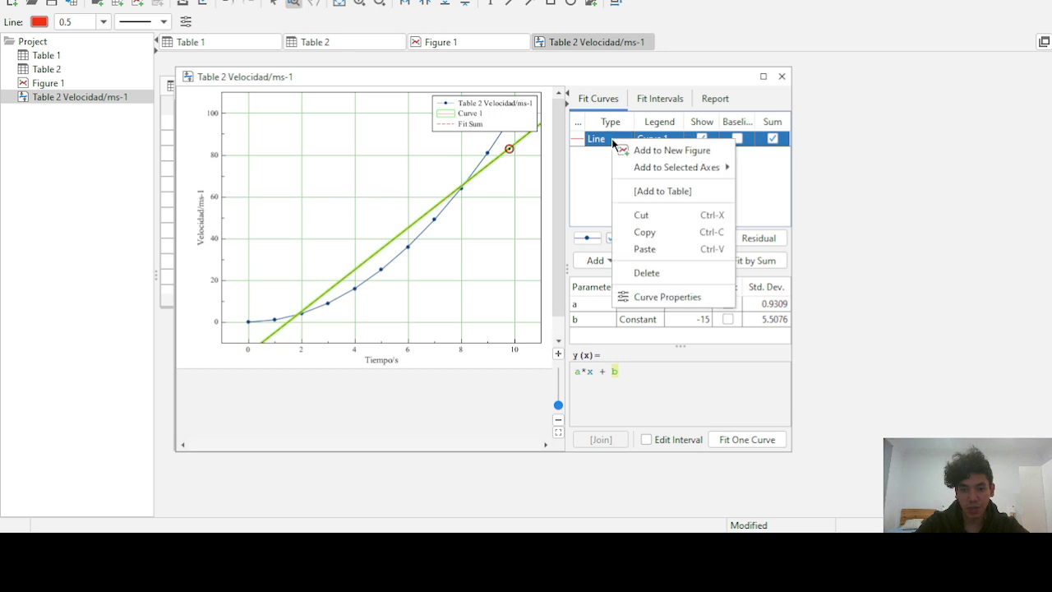
left_click(642, 274)
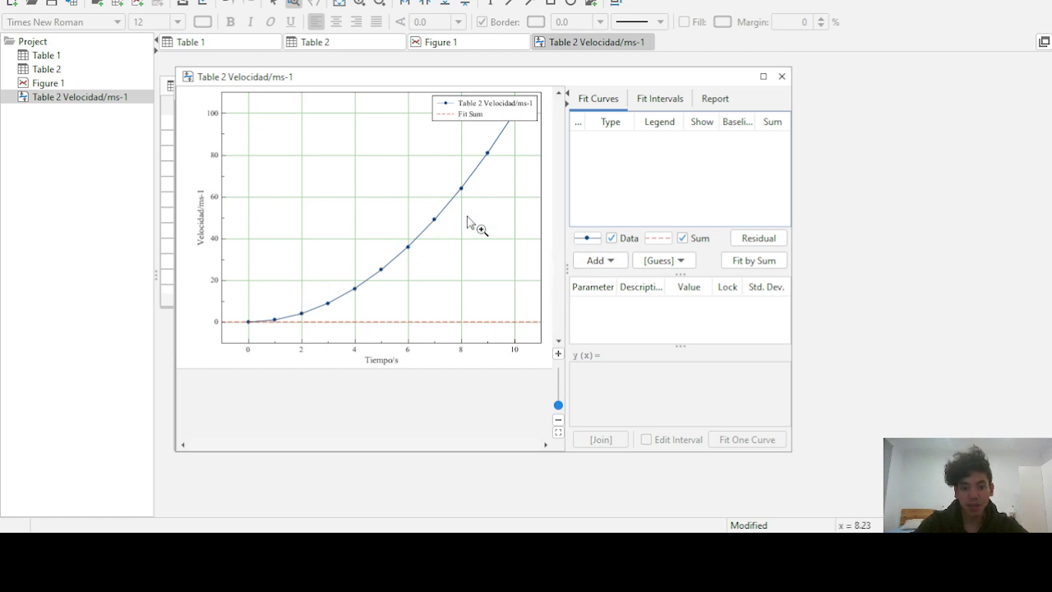
Add a Parabola fit curve with the equation a*x^2 + b*x + c and fit it to the velocity data
left_click(608, 262)
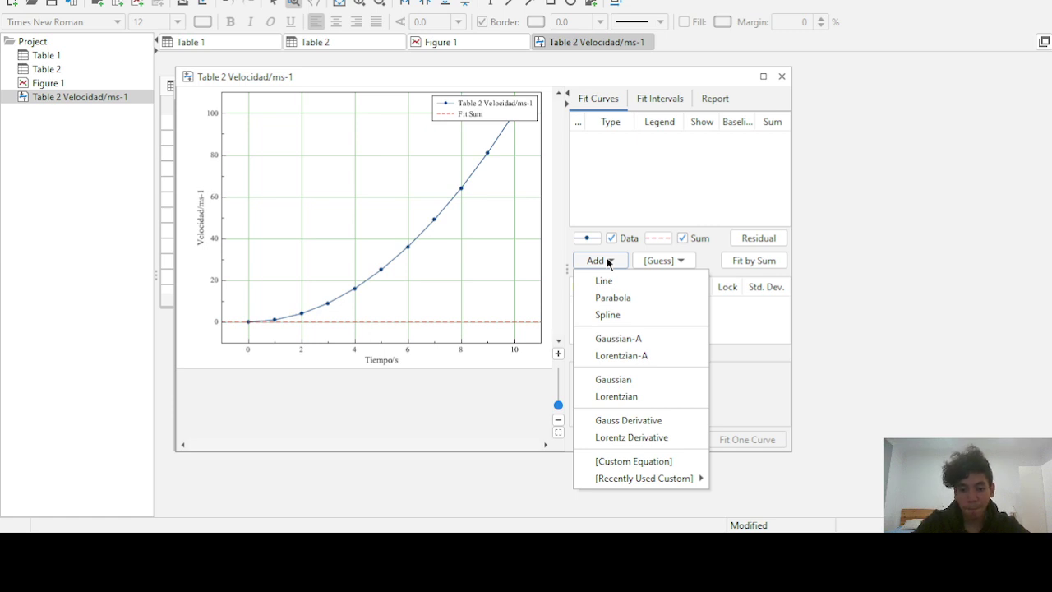
left_click(608, 261)
left_click(606, 261)
left_click(607, 261)
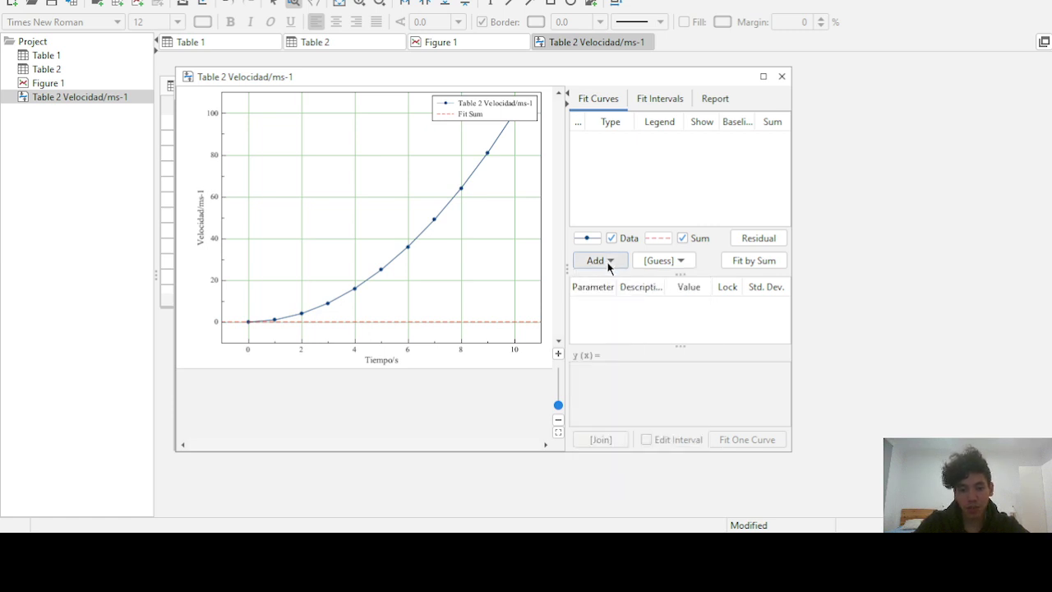
left_click(606, 261)
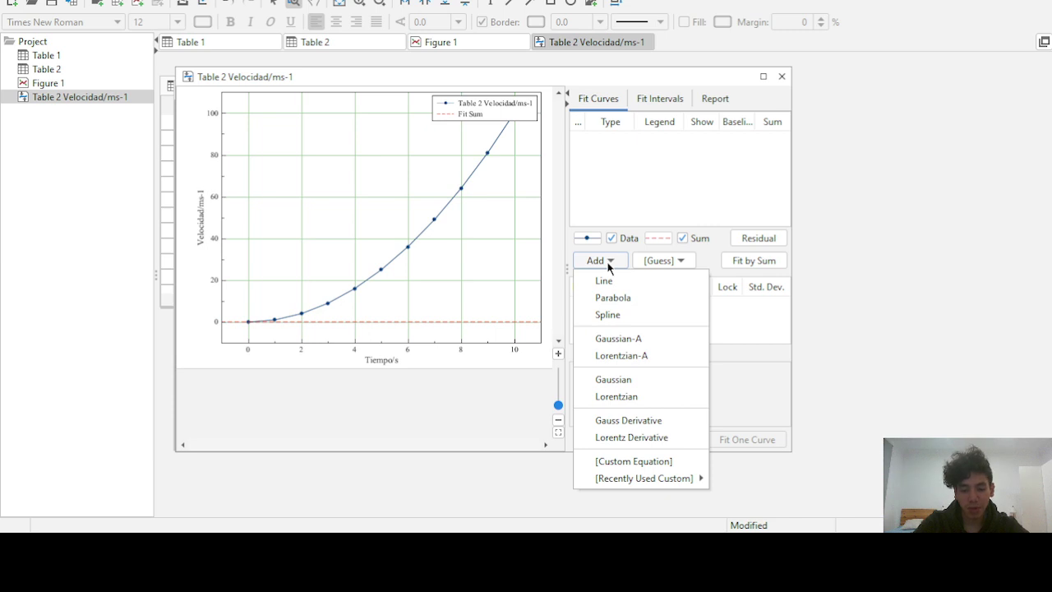
left_click(640, 305)
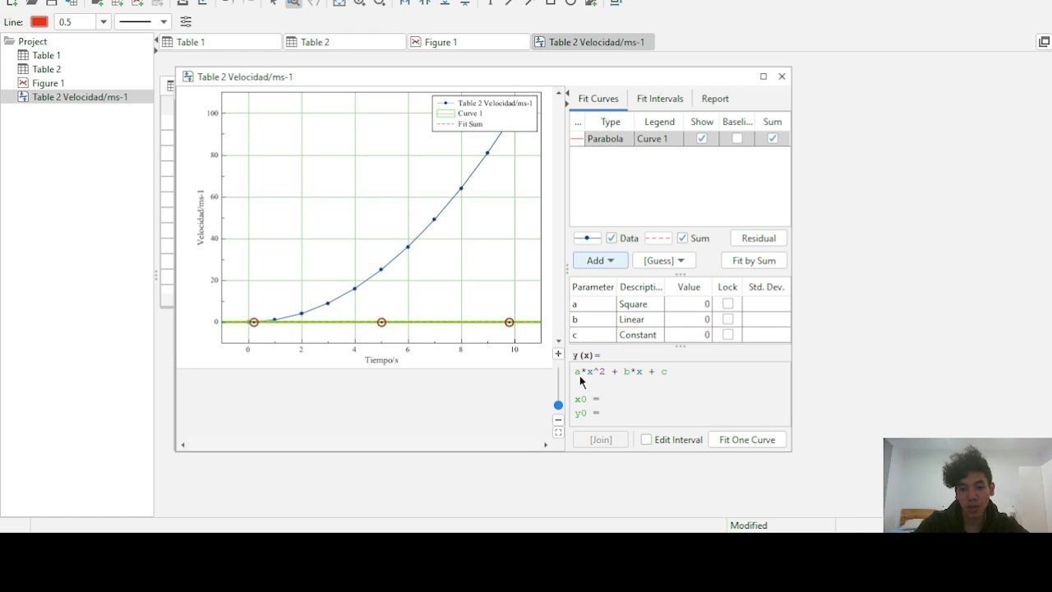
left_click_drag(575, 372, 673, 379)
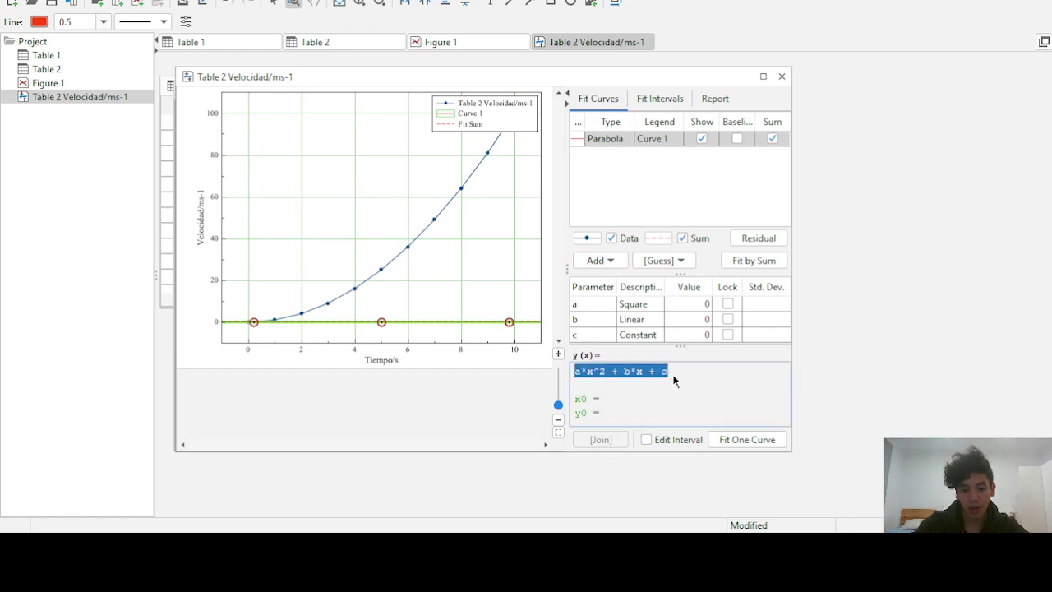
left_click(668, 383)
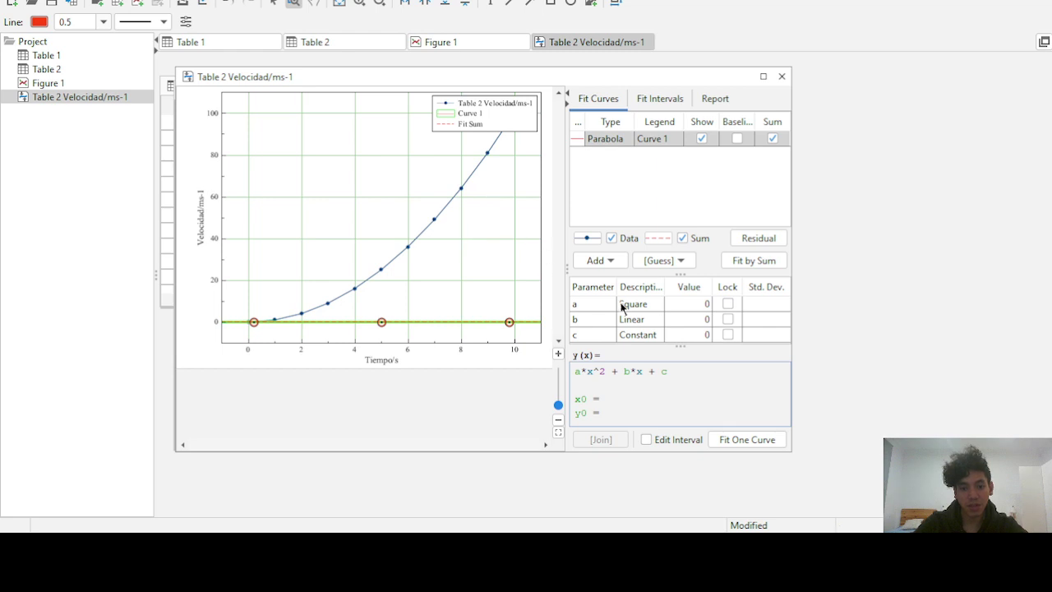
left_click(738, 441)
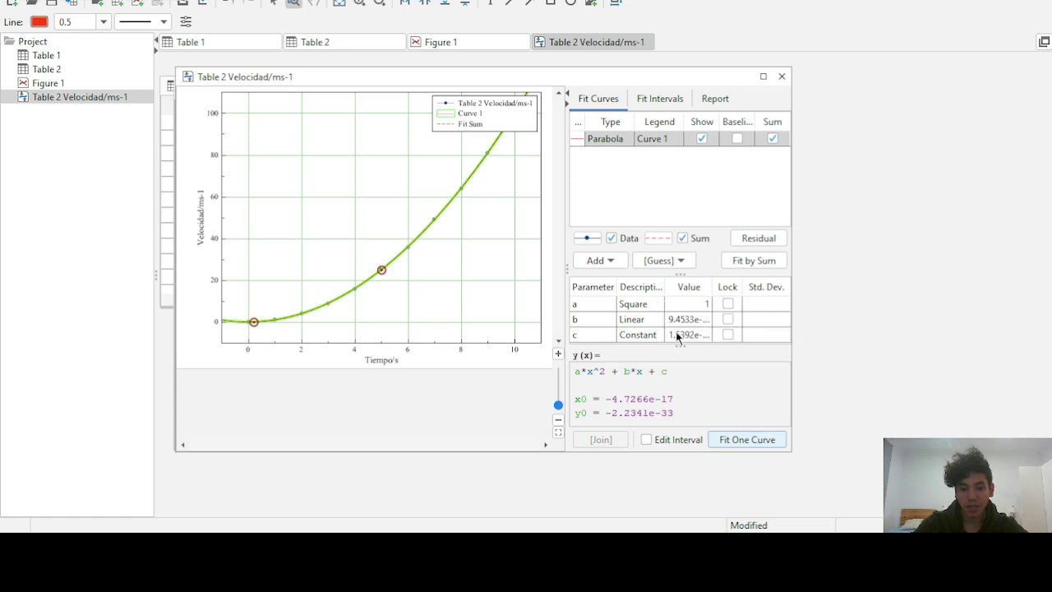
Lock the square parameter a of the parabola at 1 and fit the curve again
left_click(698, 308)
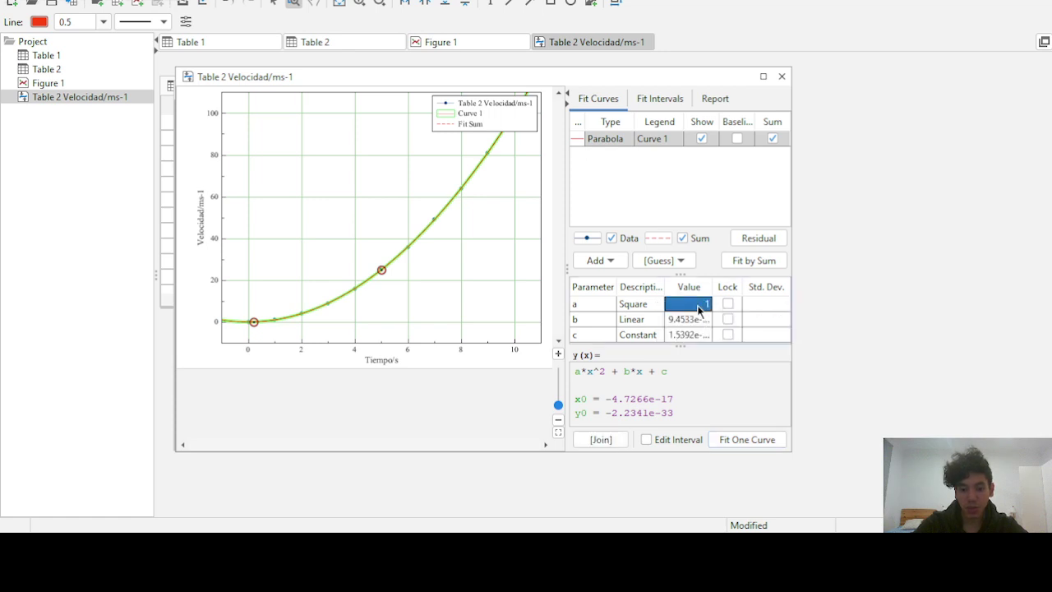
left_click(586, 374)
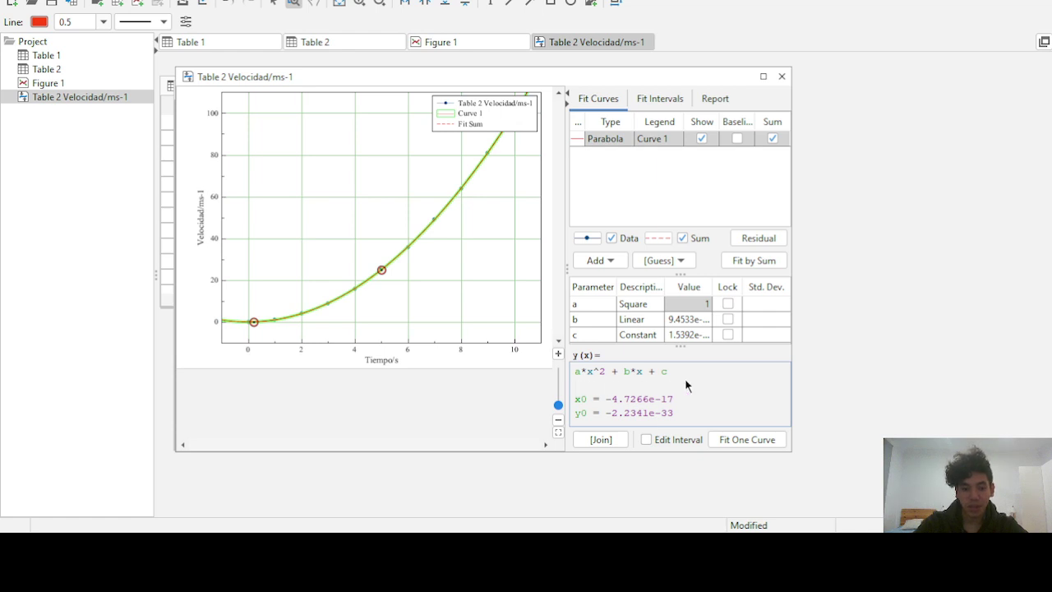
left_click(727, 305)
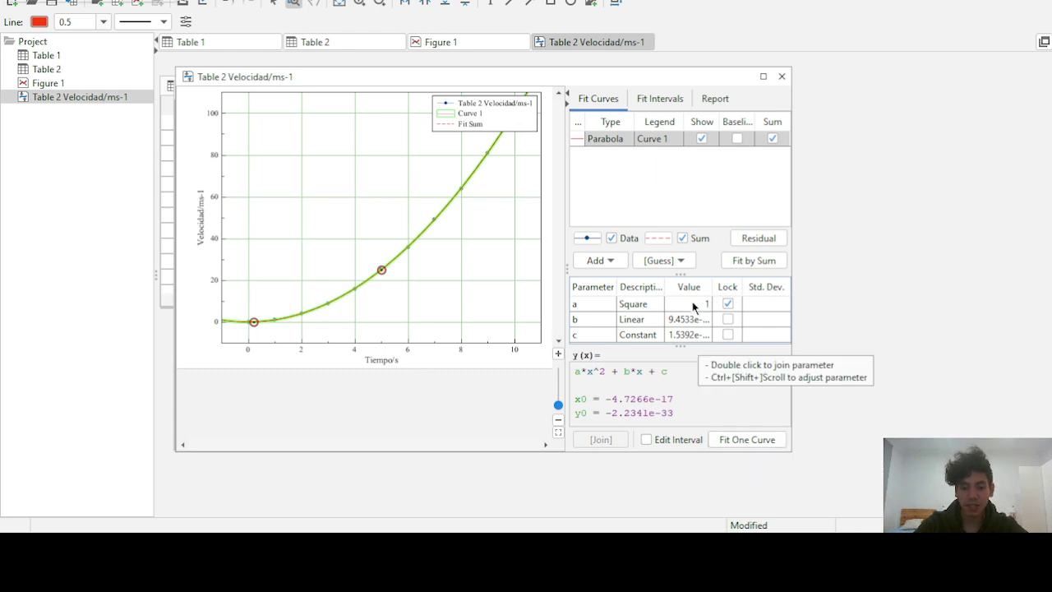
left_click(748, 440)
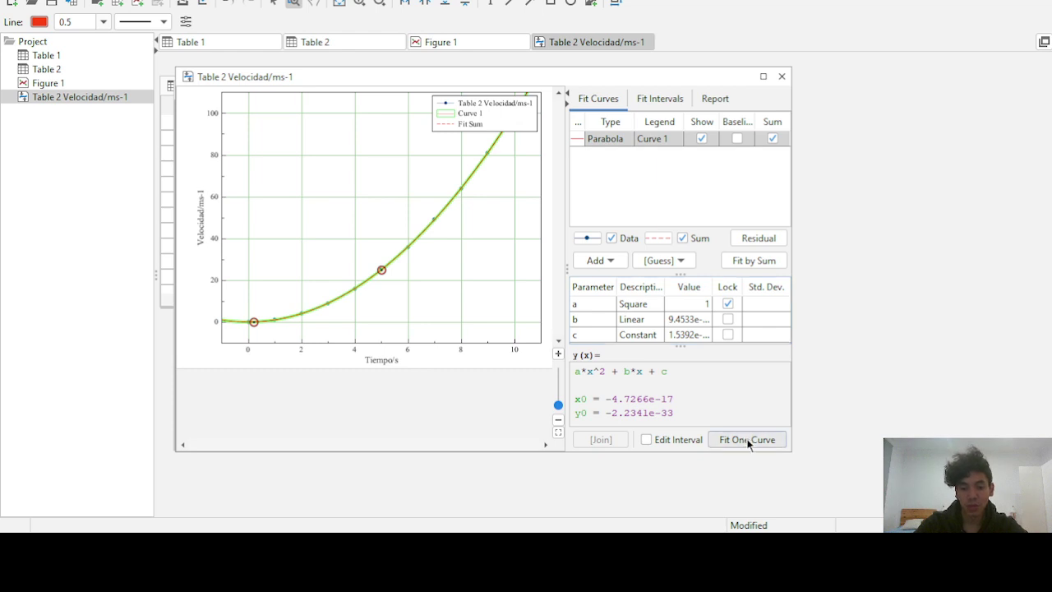
Examine the fitted values of the linear and constant parameters, reading the constant c through to its exponent
left_click(692, 324)
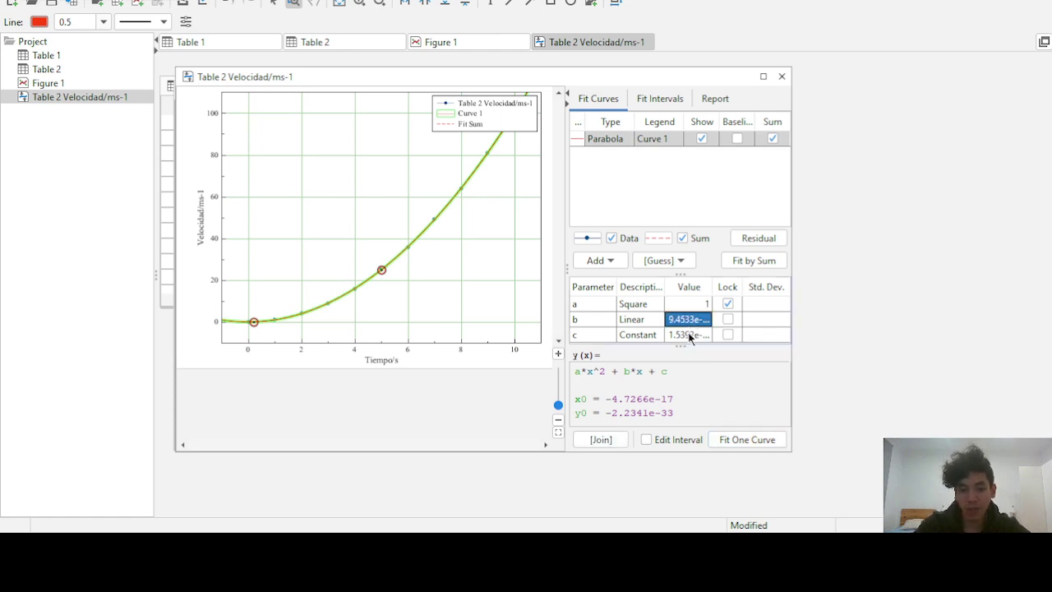
left_click(701, 337)
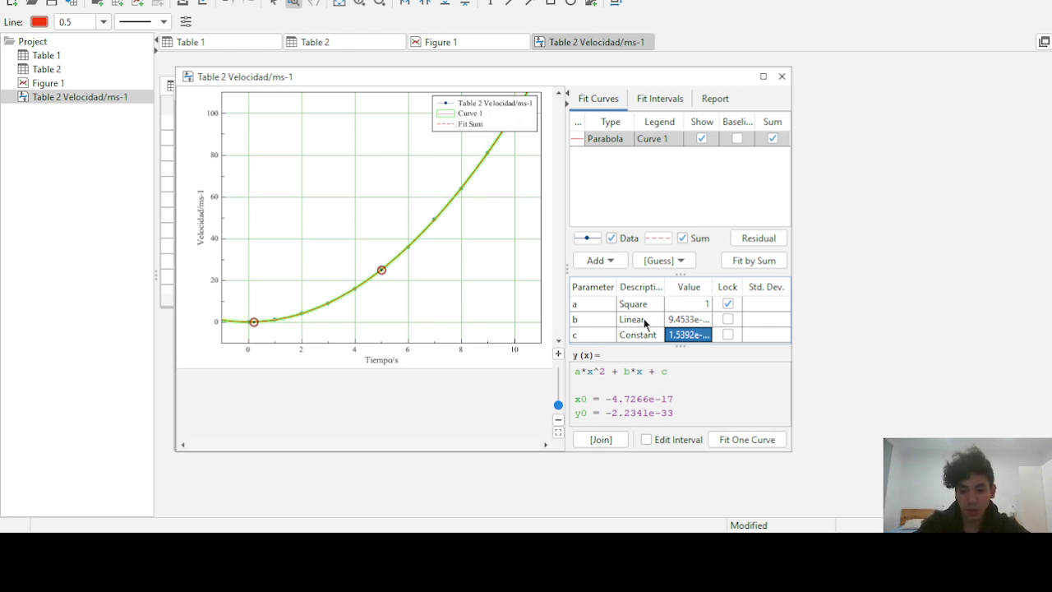
left_click(681, 319)
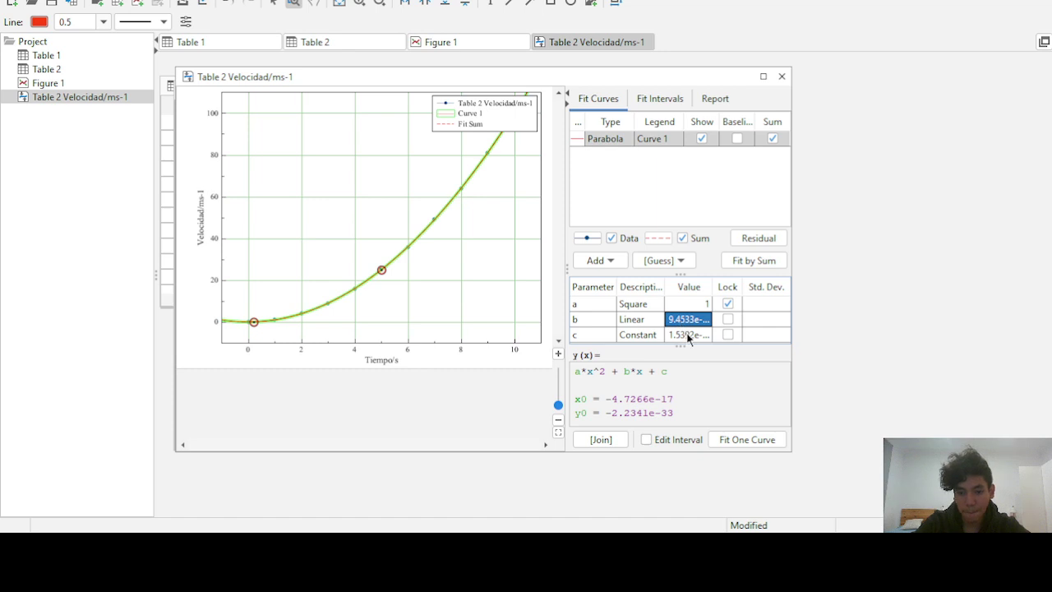
left_click(689, 334)
left_click(683, 335)
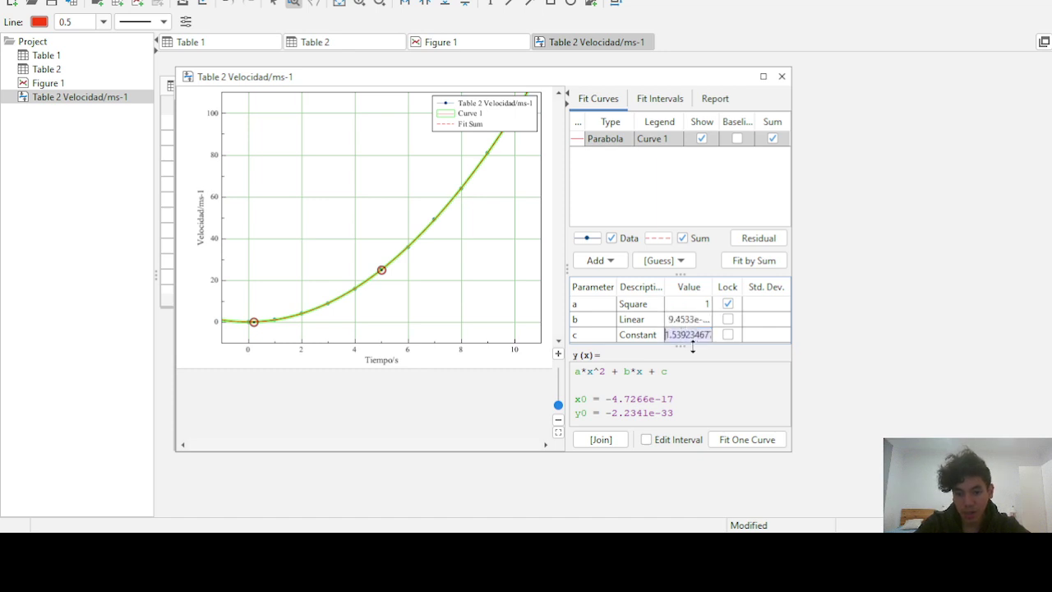
key("End")
key("Home")
key("shift+Right")
key("shift+Right")
key("shift+Right")
key("shift+Right")
key("shift+Right")
key("shift+Right")
key("shift+Right")
key("shift+Right")
key("shift+Right")
key("shift+Right")
key("shift+Right")
key("shift+Right")
key("shift+End")
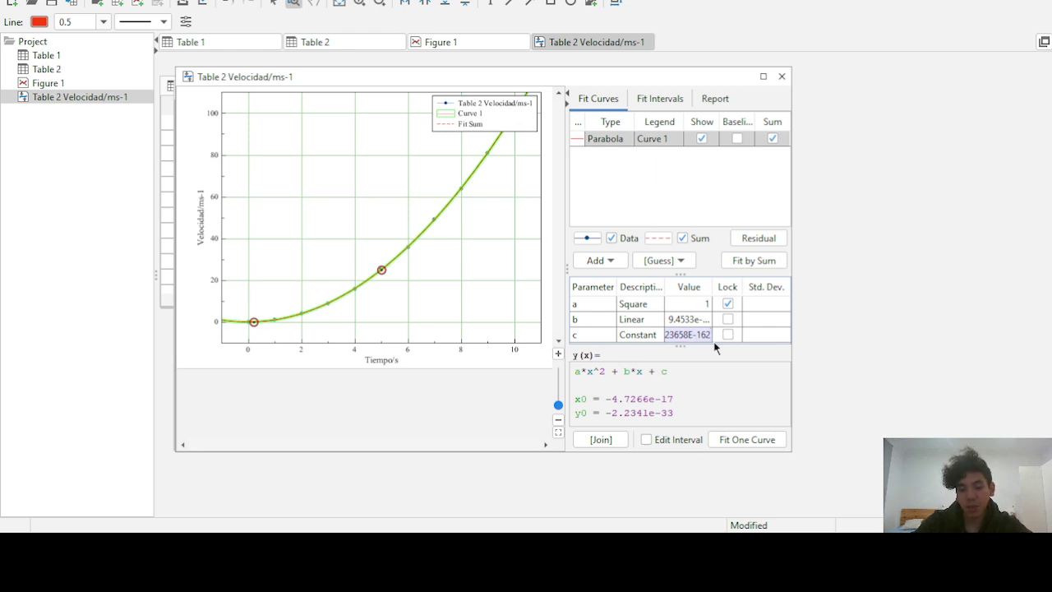
Set the value of the parabola's linear parameter b to 0
double_click(692, 319)
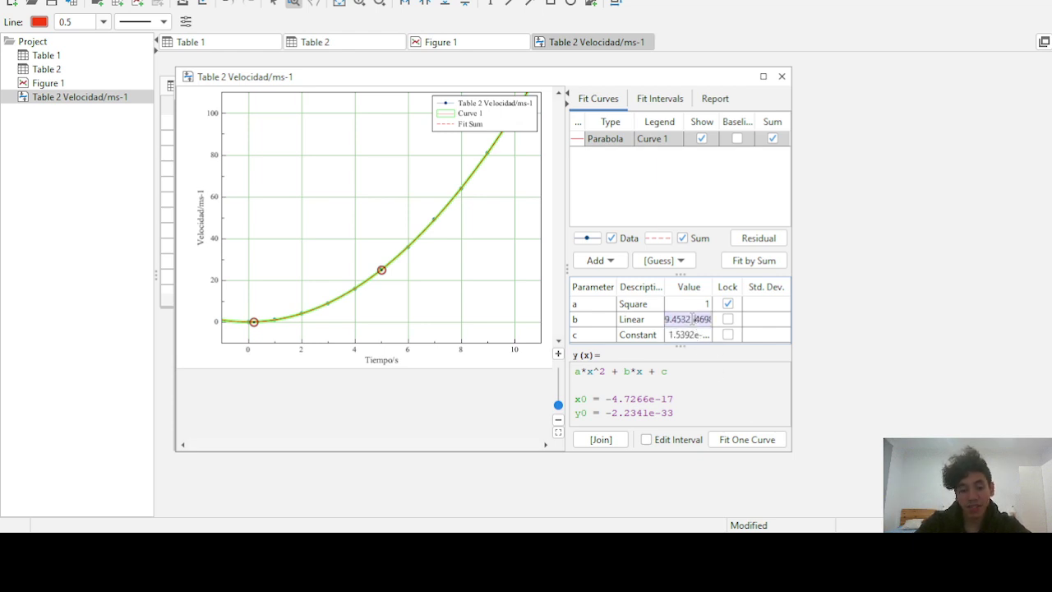
key("Right")
key("Right")
key("Right")
key("Right")
key("Right")
key("Right")
key("Right")
key("Right")
key("Right")
key("Right")
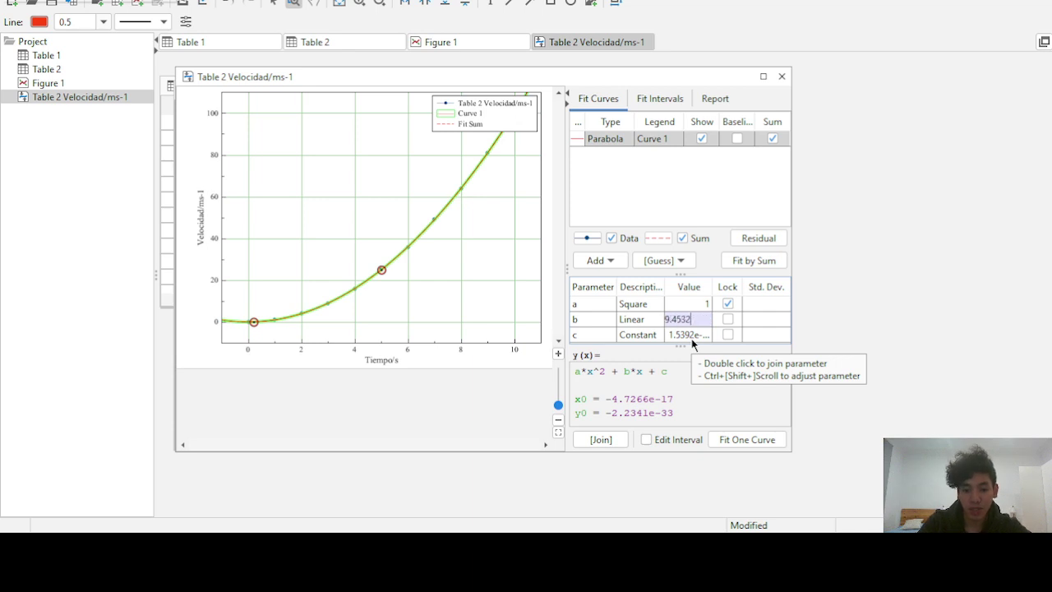
key("BackSpace")
type("0")
key("Return")
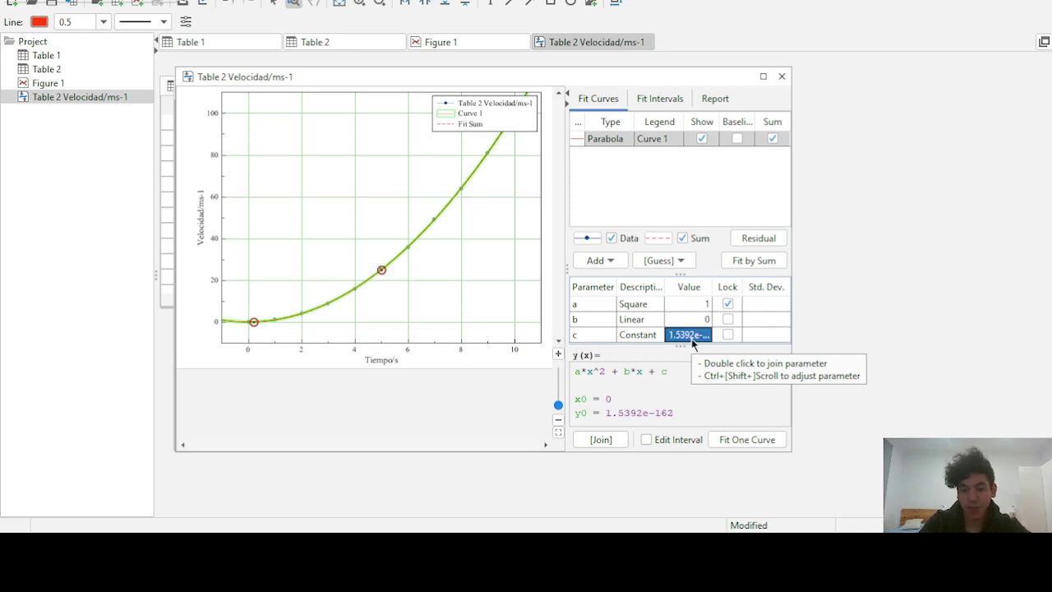
Try fitting the parabola with the linear parameter b locked, and fit it again with that lock released
left_click(728, 322)
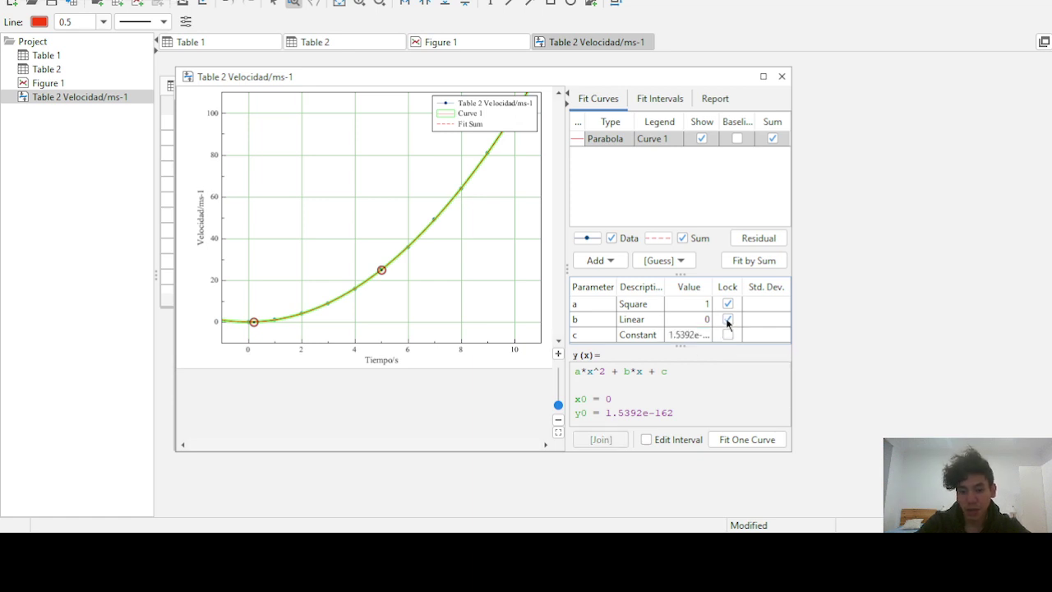
left_click(753, 445)
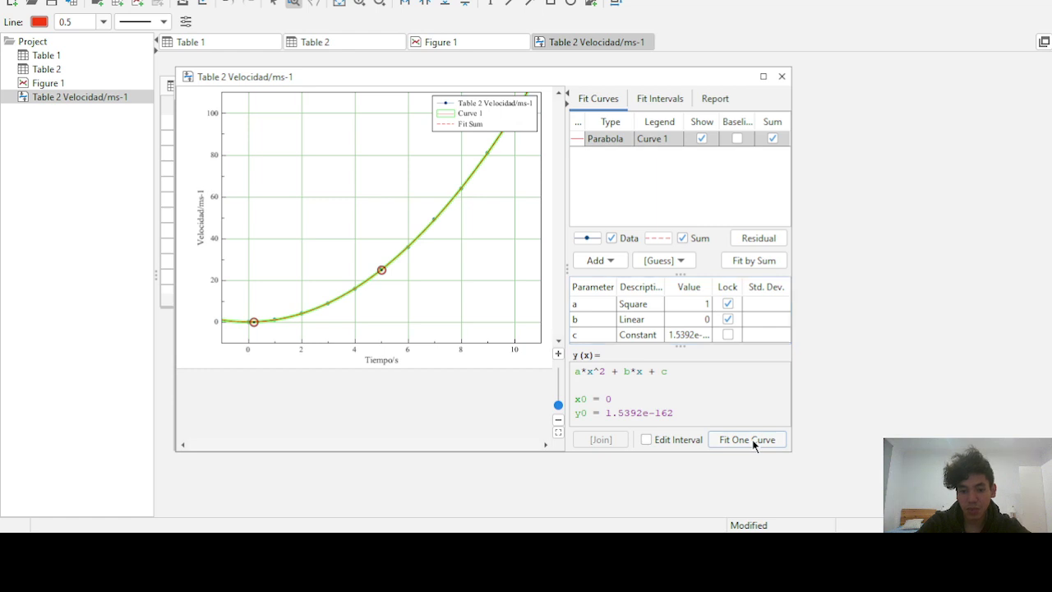
left_click(691, 340)
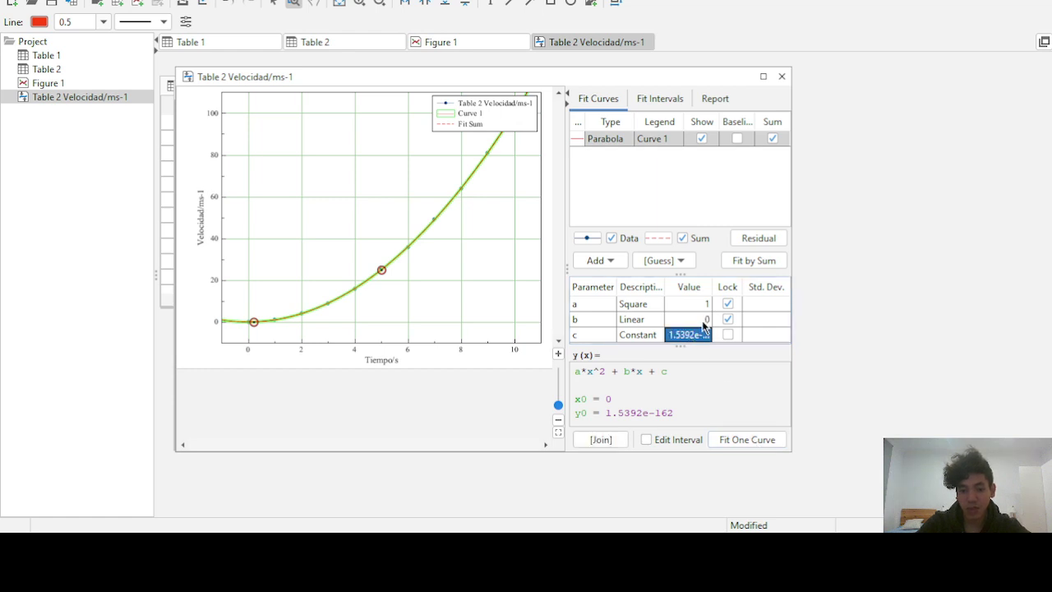
double_click(692, 337)
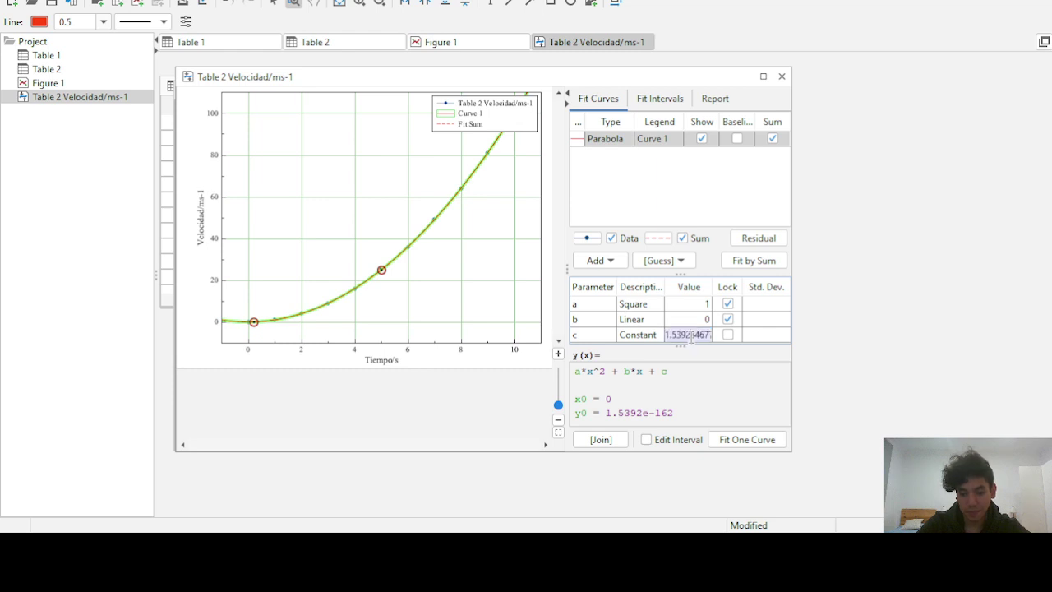
left_click(728, 321)
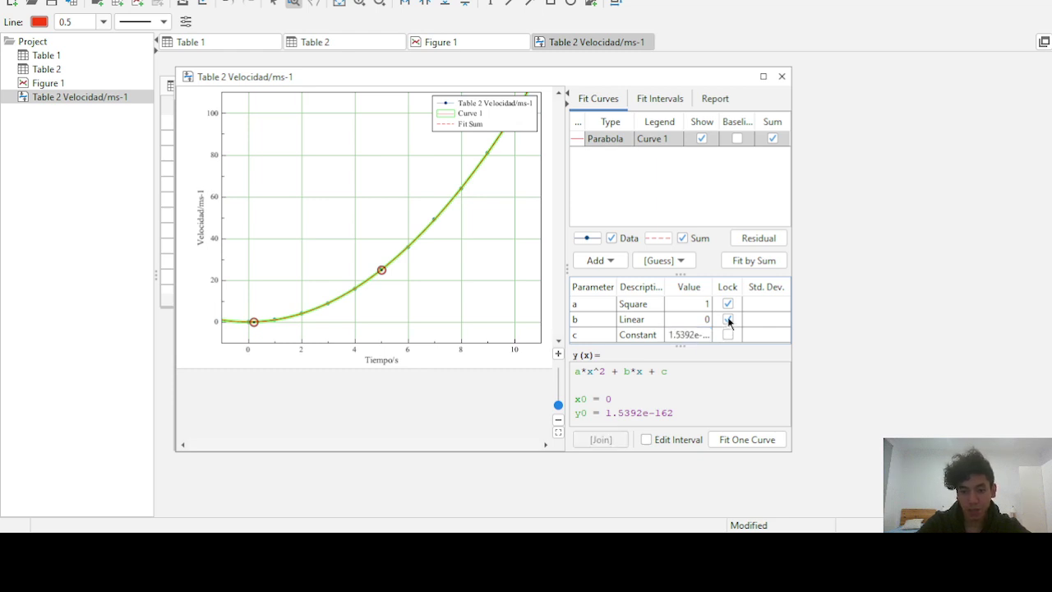
left_click(740, 440)
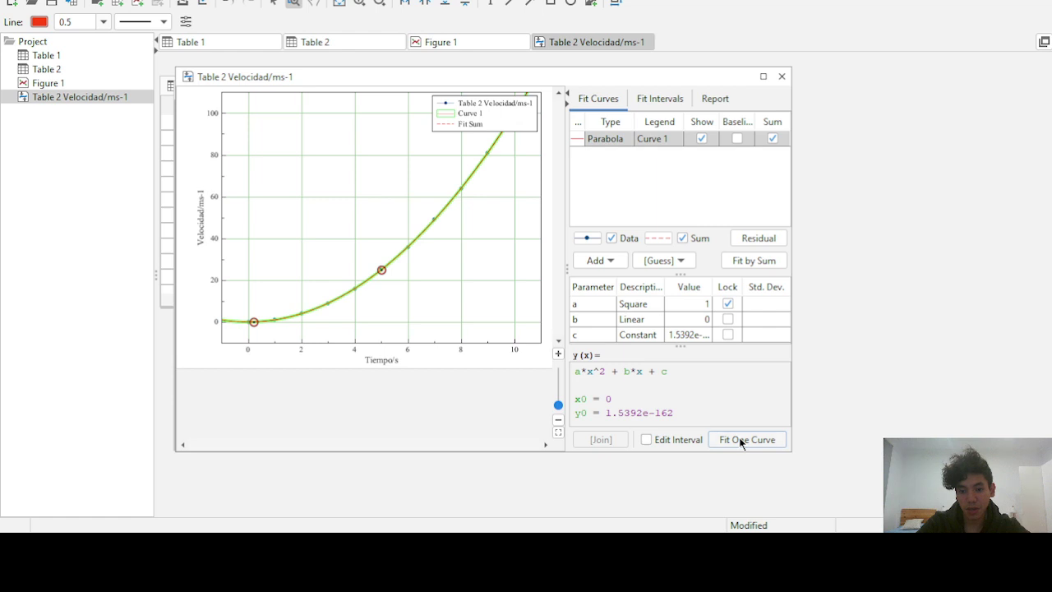
Examine how parameters a, b and c and their values correspond to the terms of the parabola equation
left_click(702, 322)
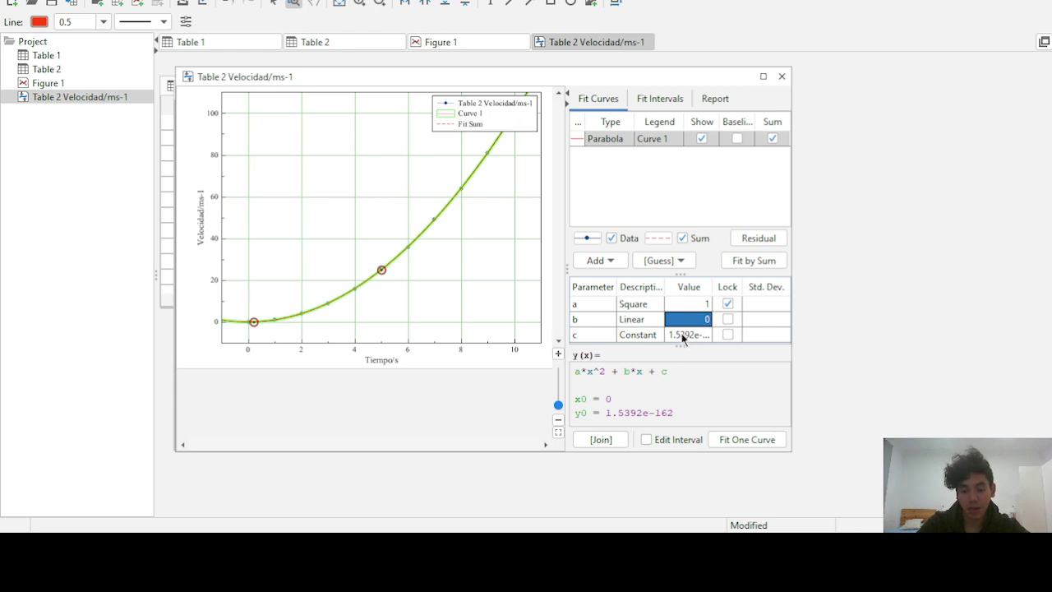
left_click(681, 334)
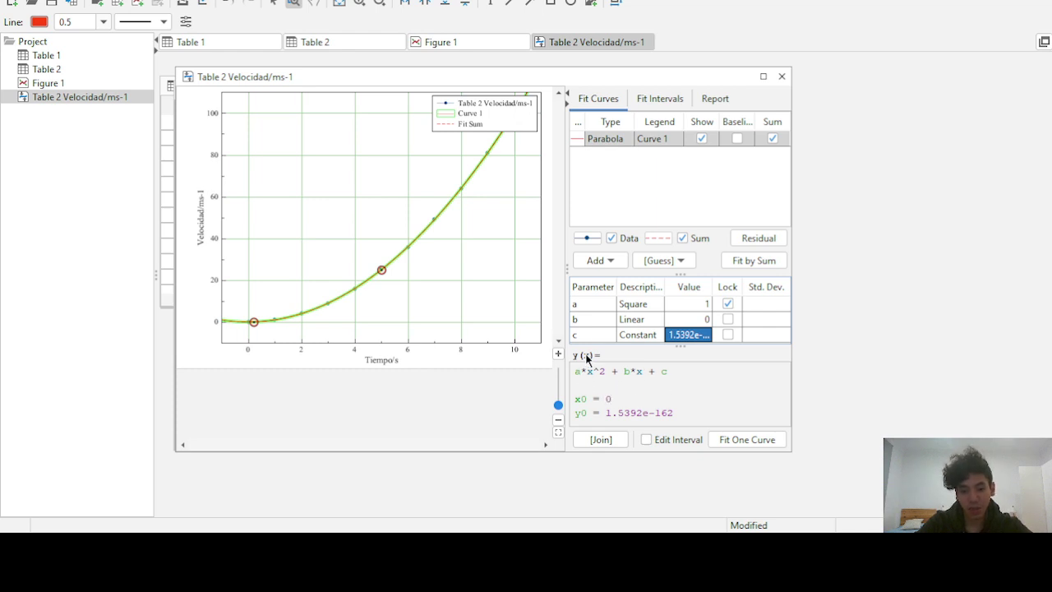
left_click(588, 303)
left_click(588, 321)
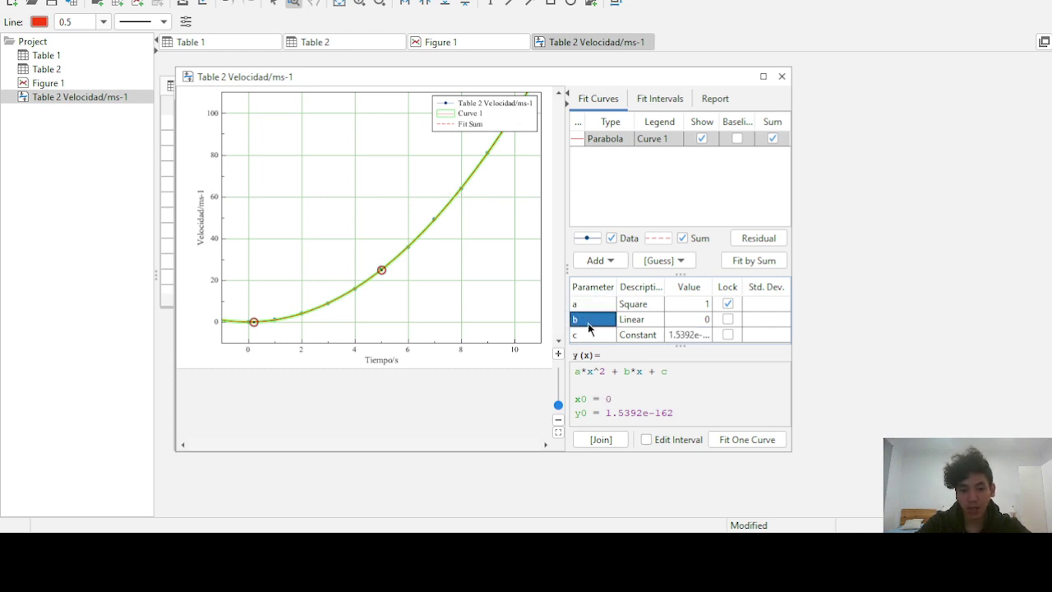
left_click(589, 336)
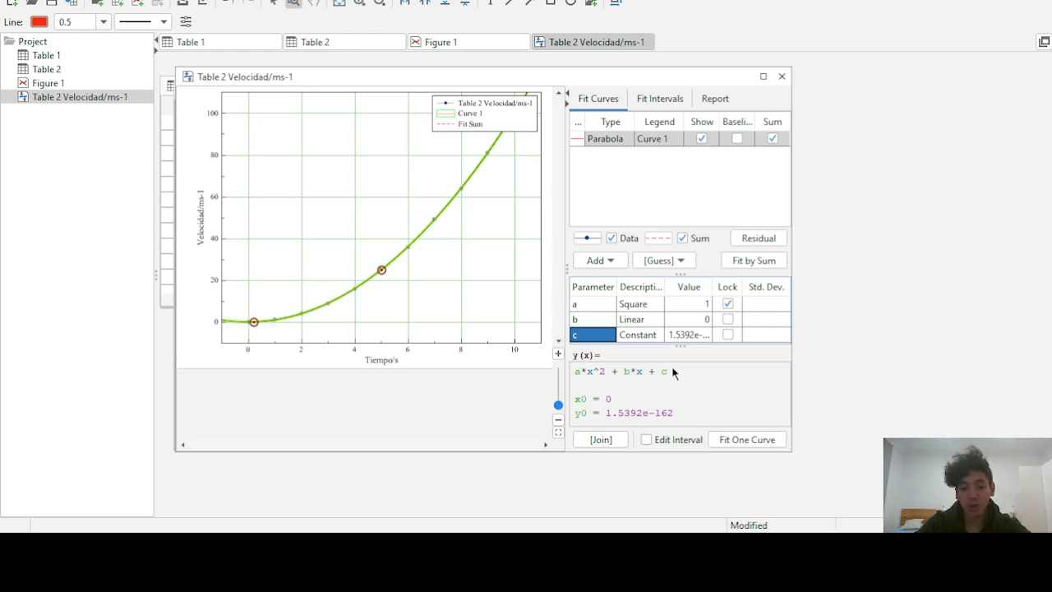
left_click_drag(576, 372, 673, 375)
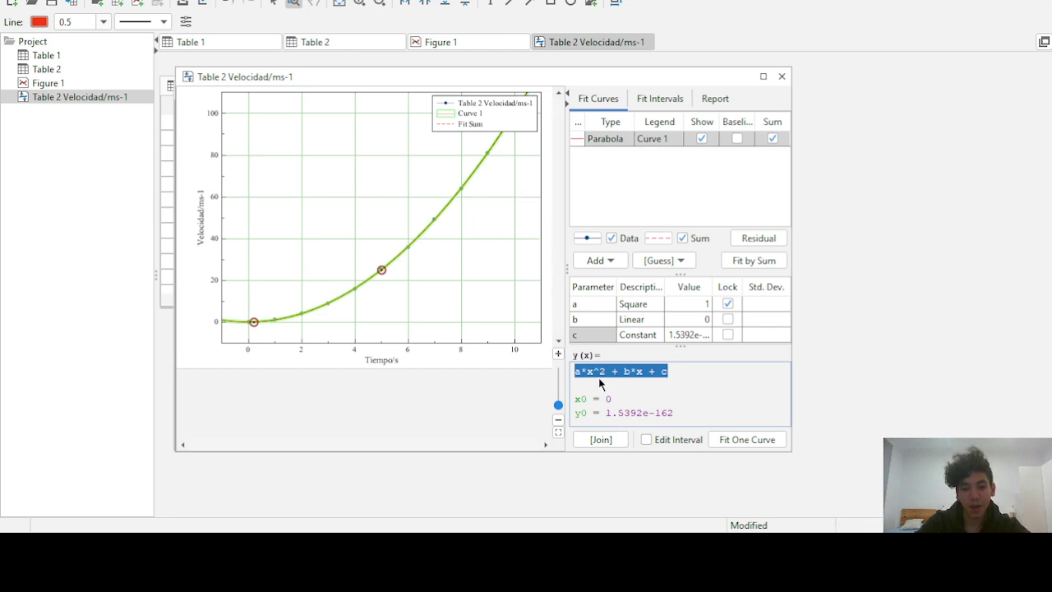
left_click(597, 307)
left_click(591, 325)
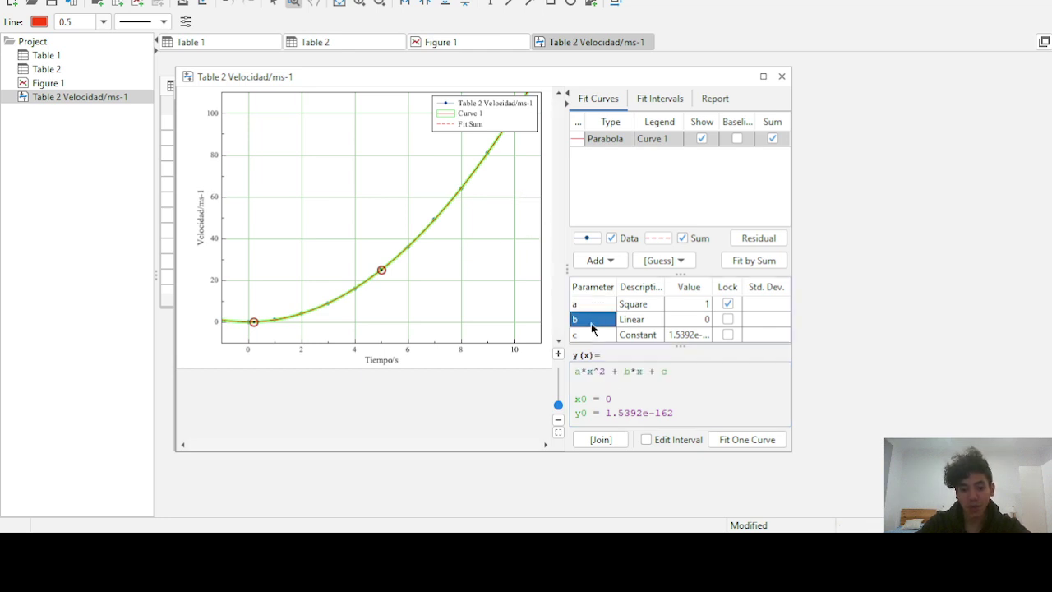
left_click(591, 334)
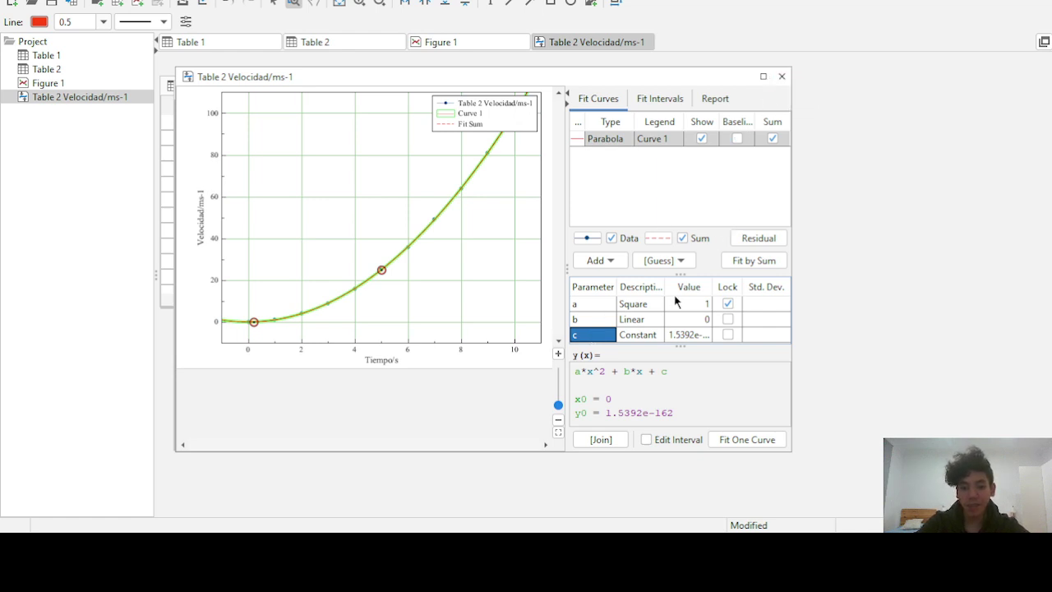
Review the curve types that can be added to the fit, including the custom equation, and close the fit plot window
left_click(617, 262)
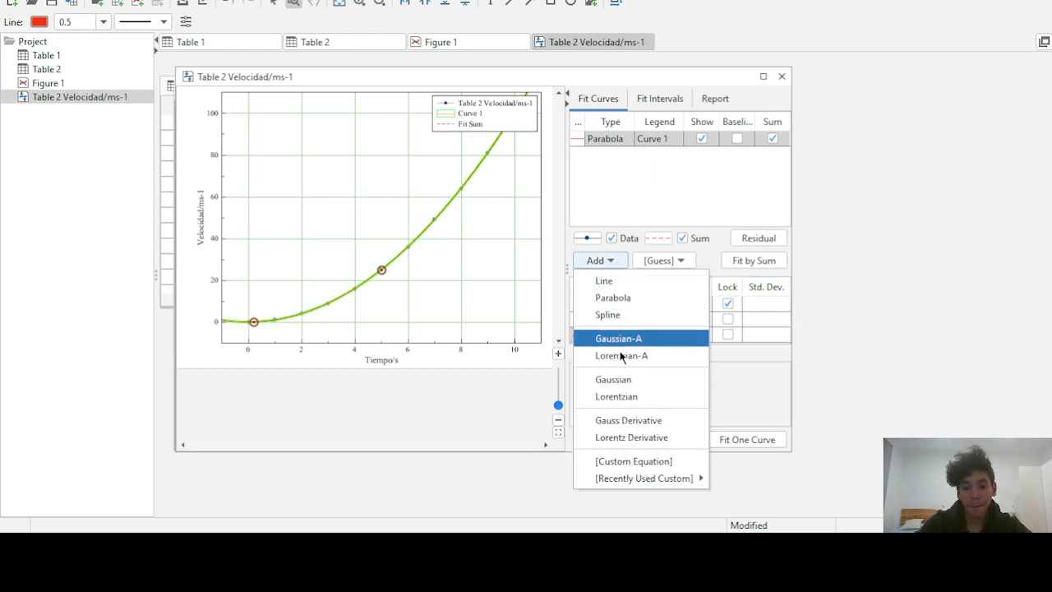
left_click(632, 462)
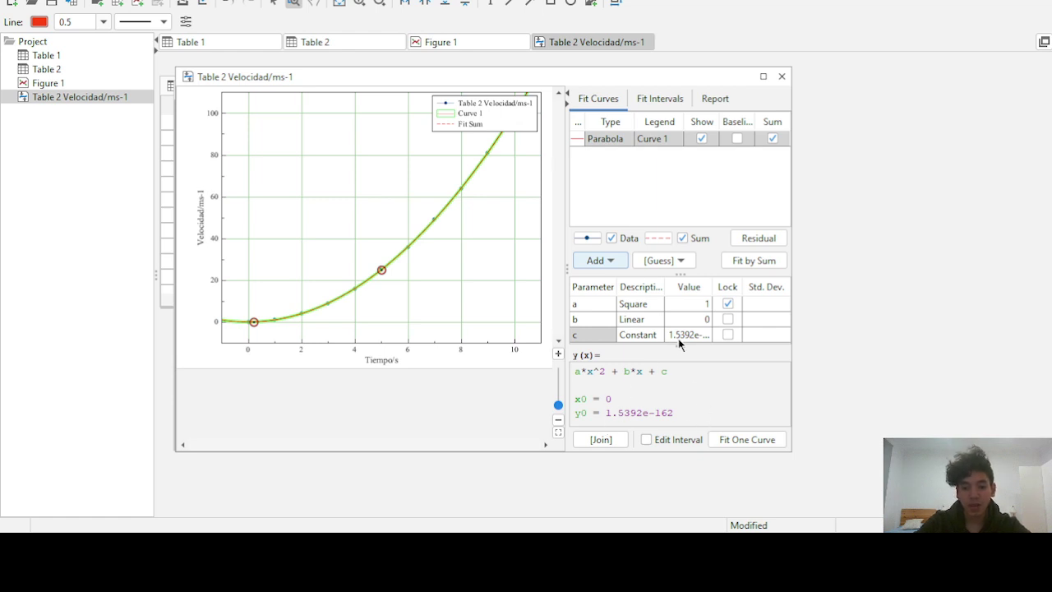
left_click(618, 265)
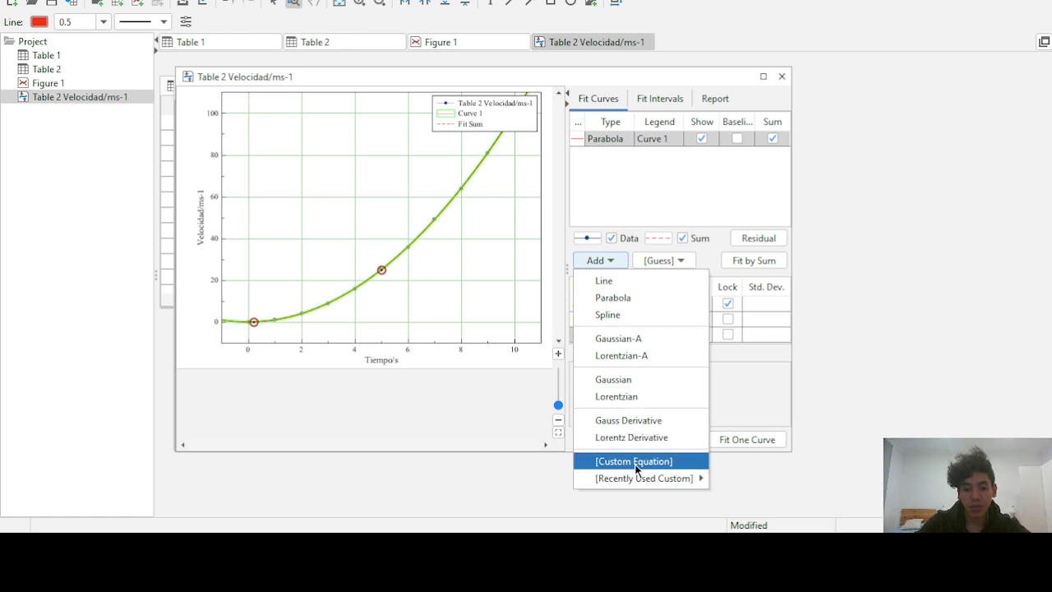
left_click(781, 76)
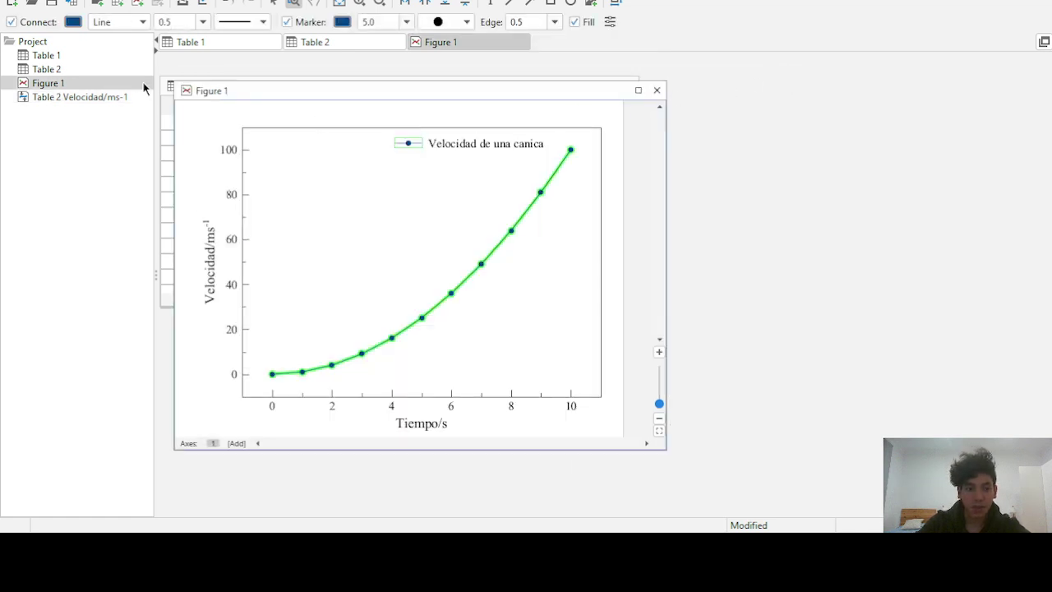
Examine the velocity values in Table 2 and compare them with the curve plotted in Figure 1
left_click(117, 70)
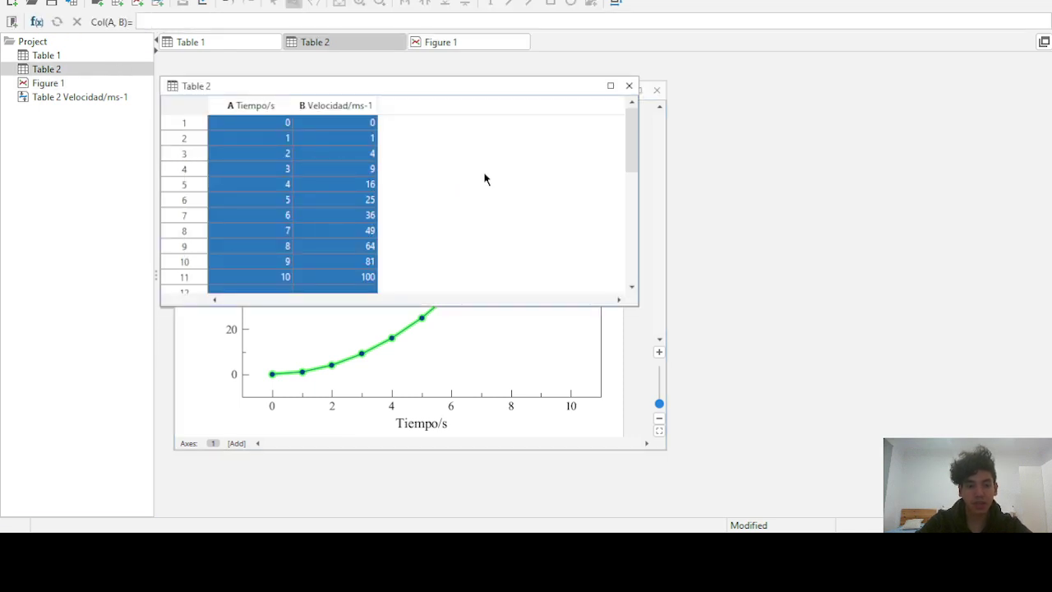
left_click(353, 120)
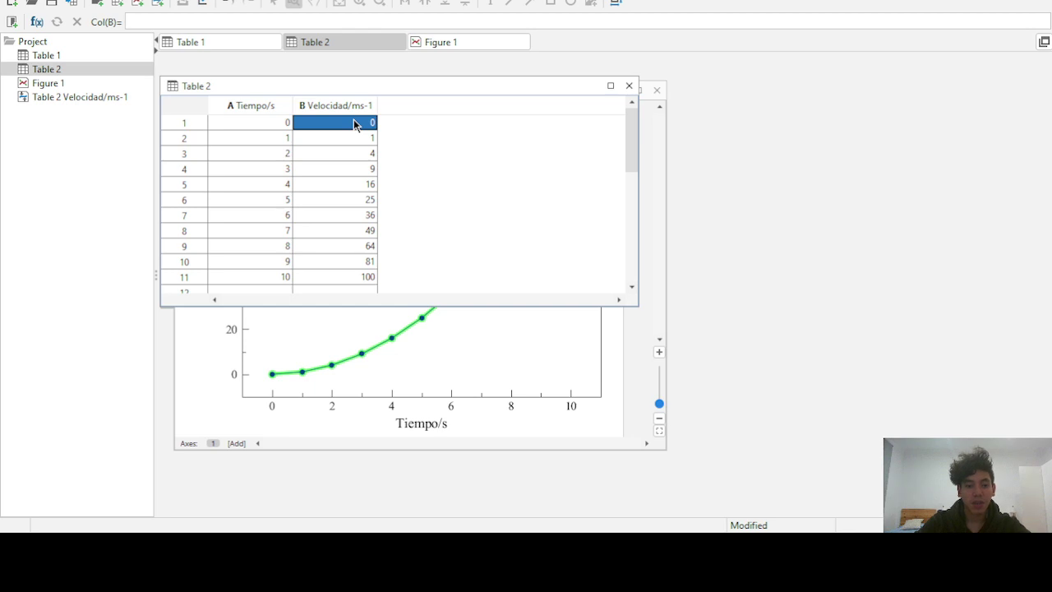
left_click(347, 106)
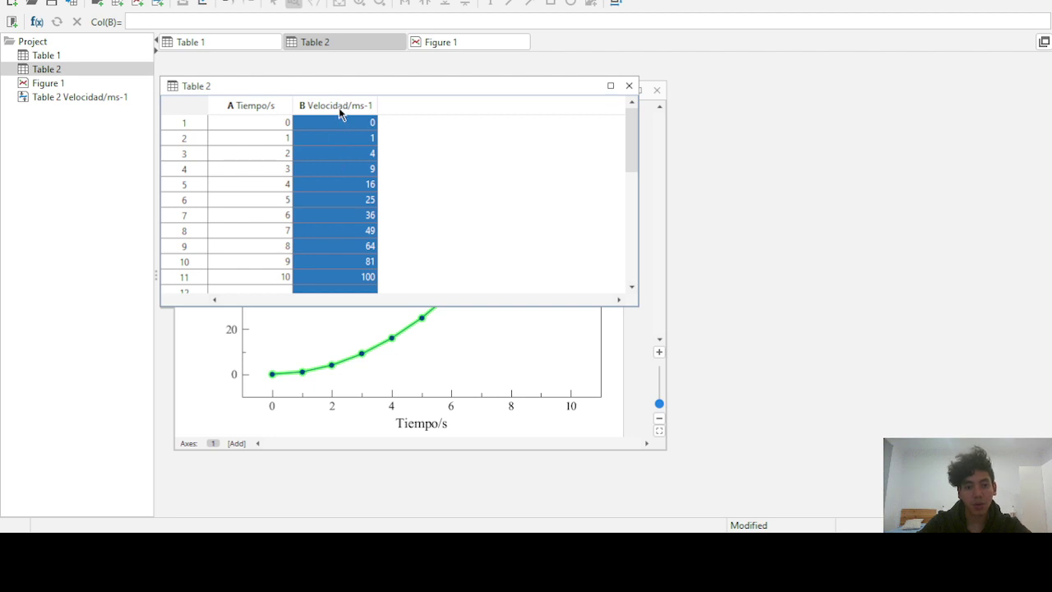
left_click(354, 130)
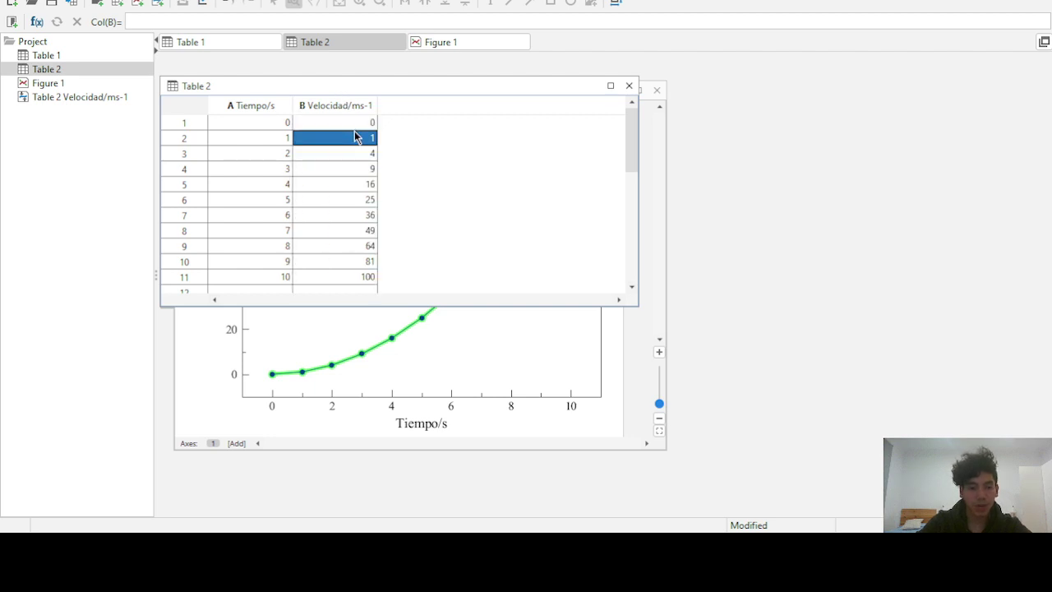
left_click(354, 125)
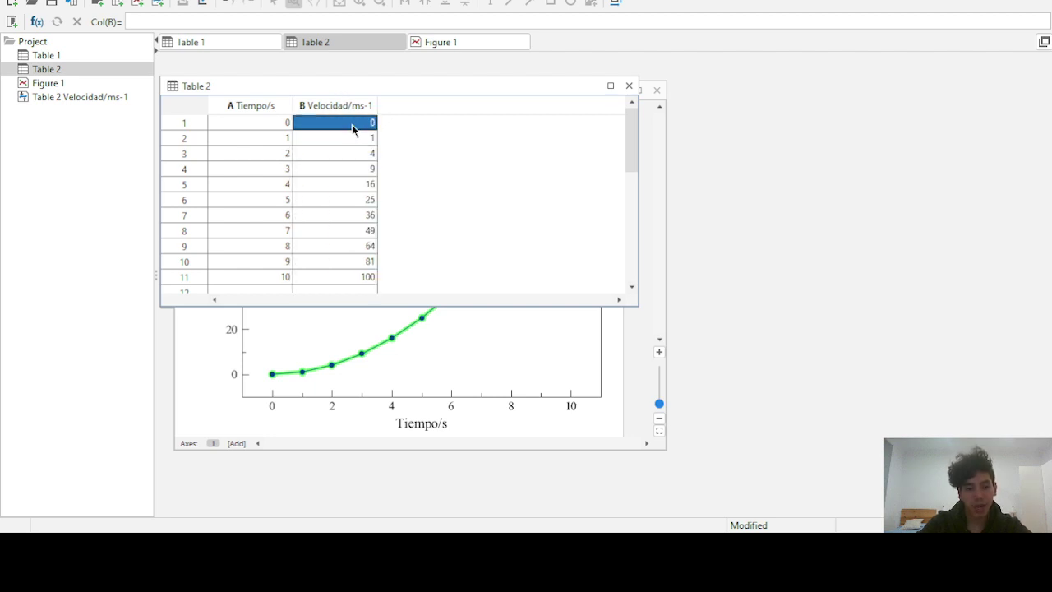
left_click(353, 135)
left_click(355, 119)
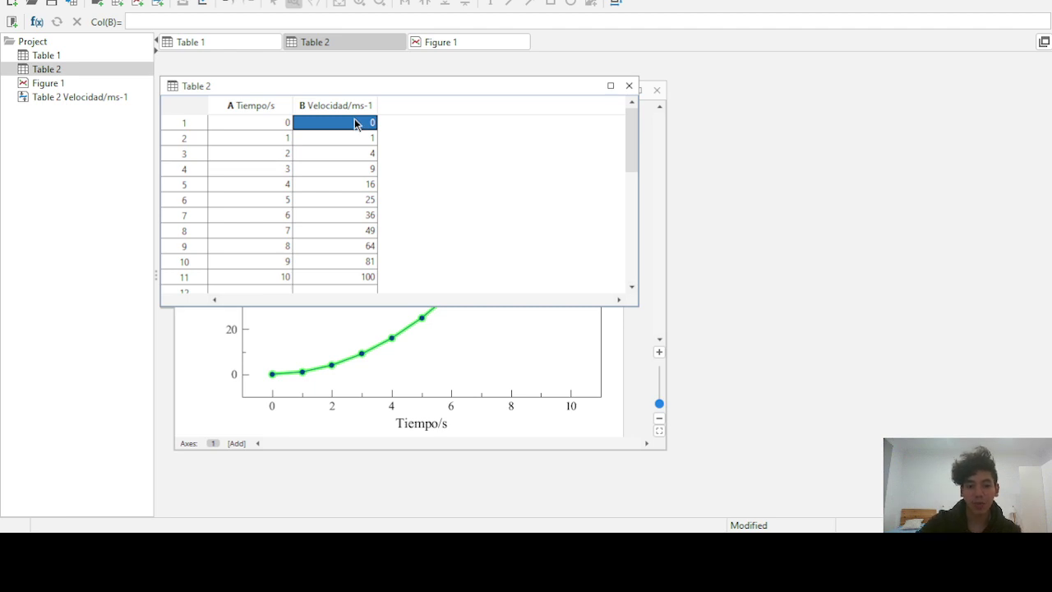
left_click(386, 352)
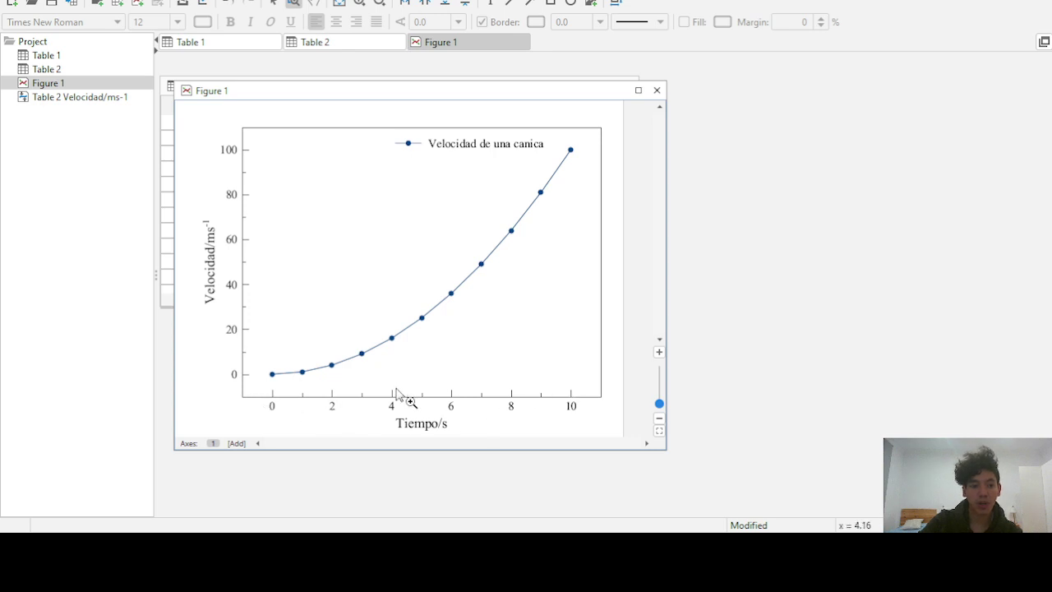
Clear all velocity values in column B of Table 2 and check the effect in Figure 1
left_click(61, 70)
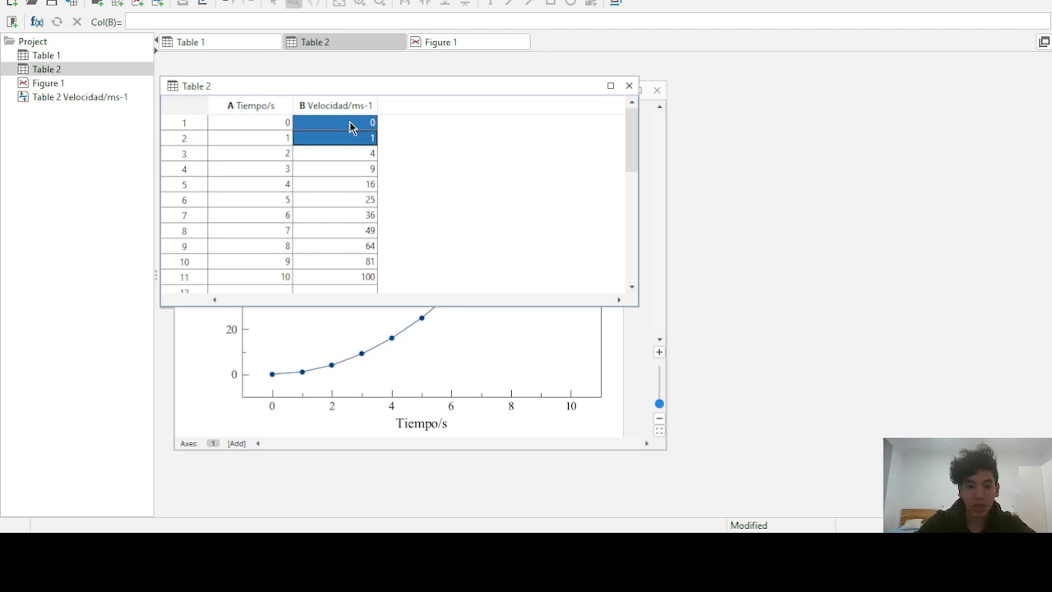
key("ctrl+shift+Down")
key("Delete")
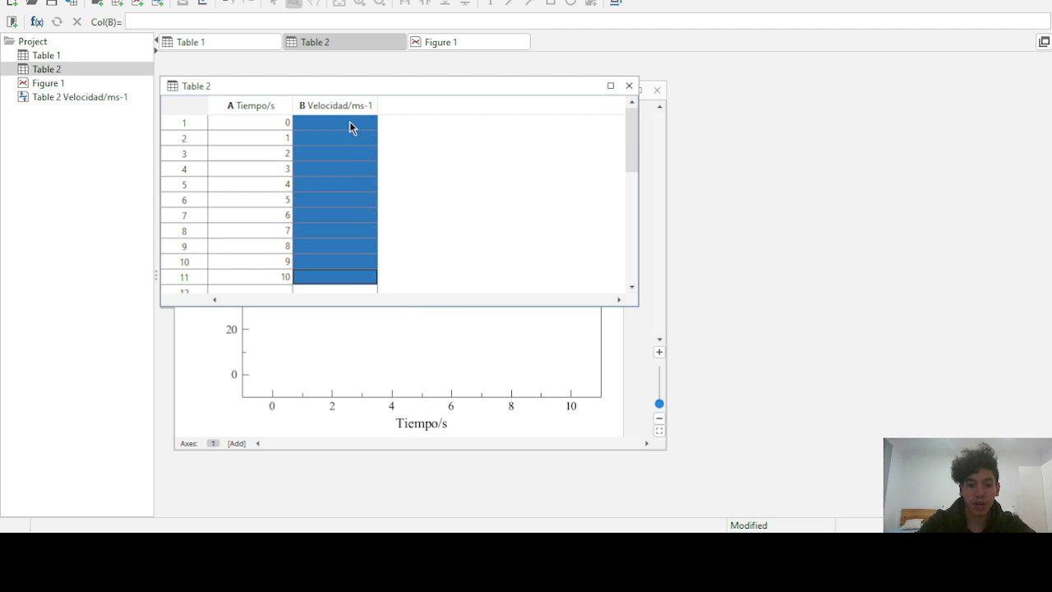
left_click(349, 123)
key("Down")
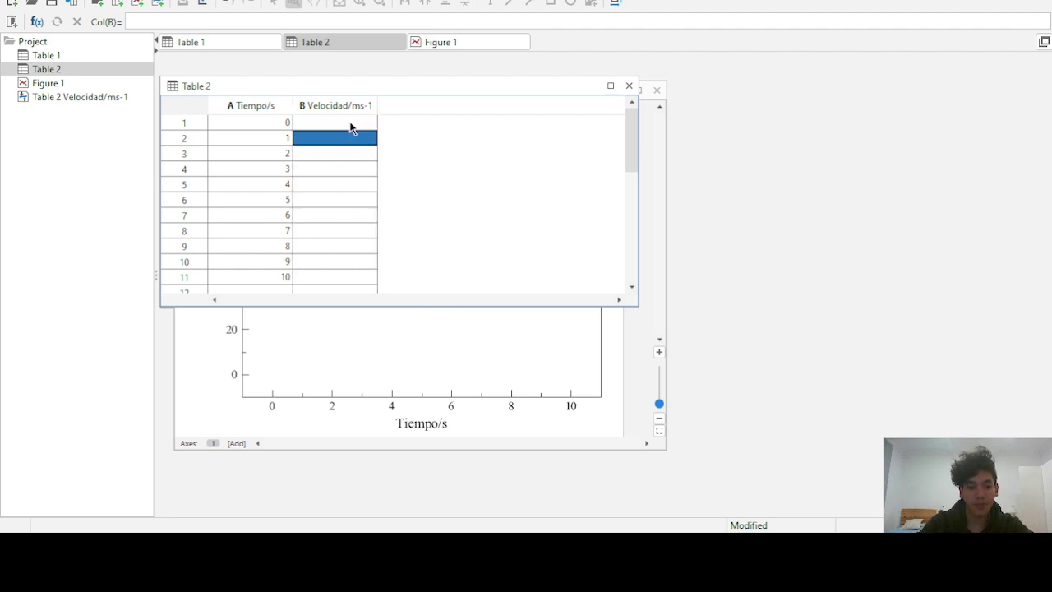
left_click(349, 124)
left_click(207, 374)
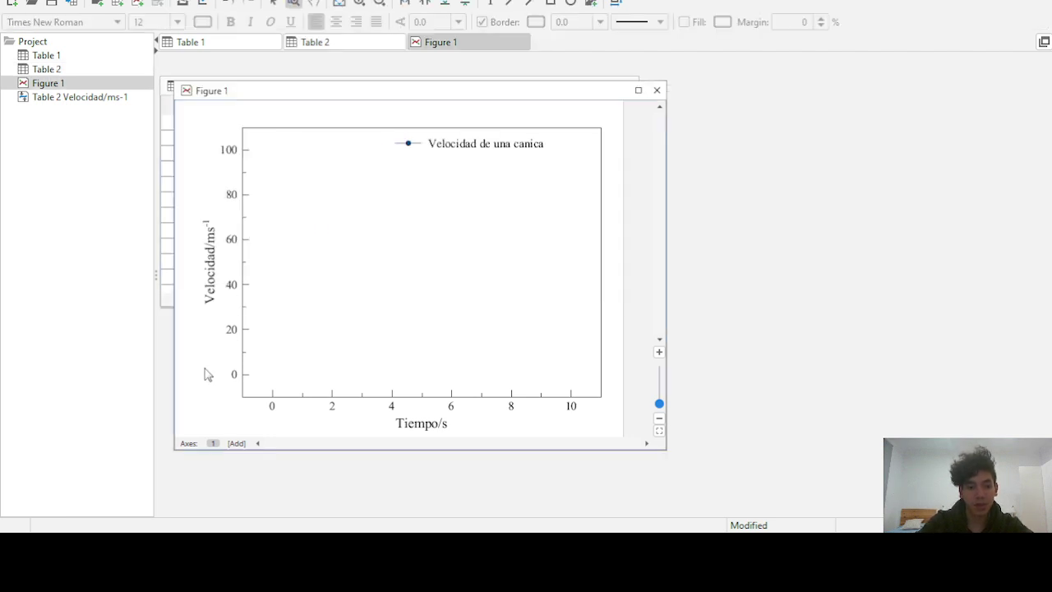
left_click(59, 70)
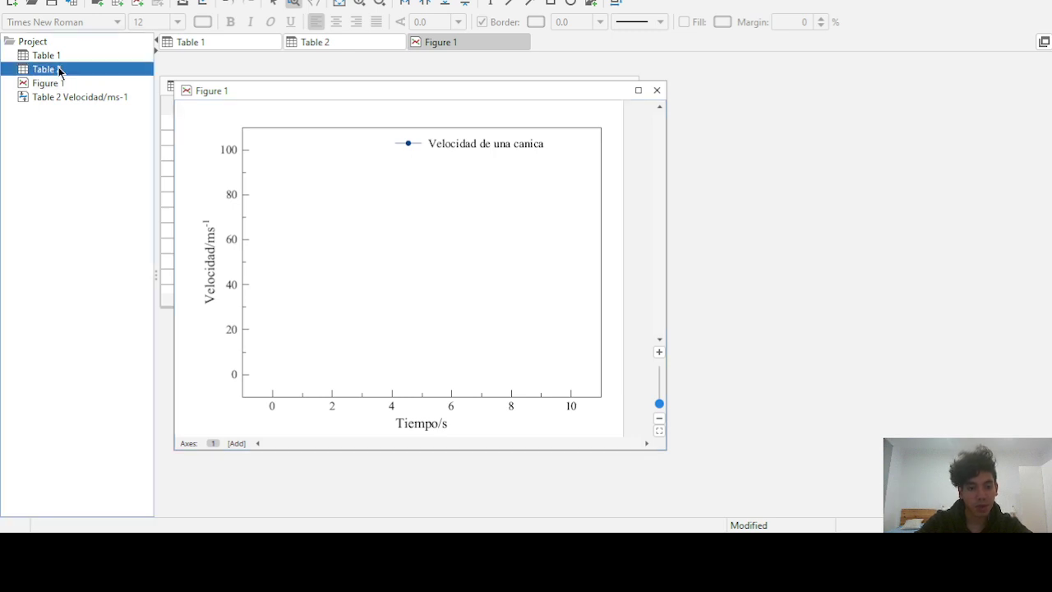
left_click(58, 70)
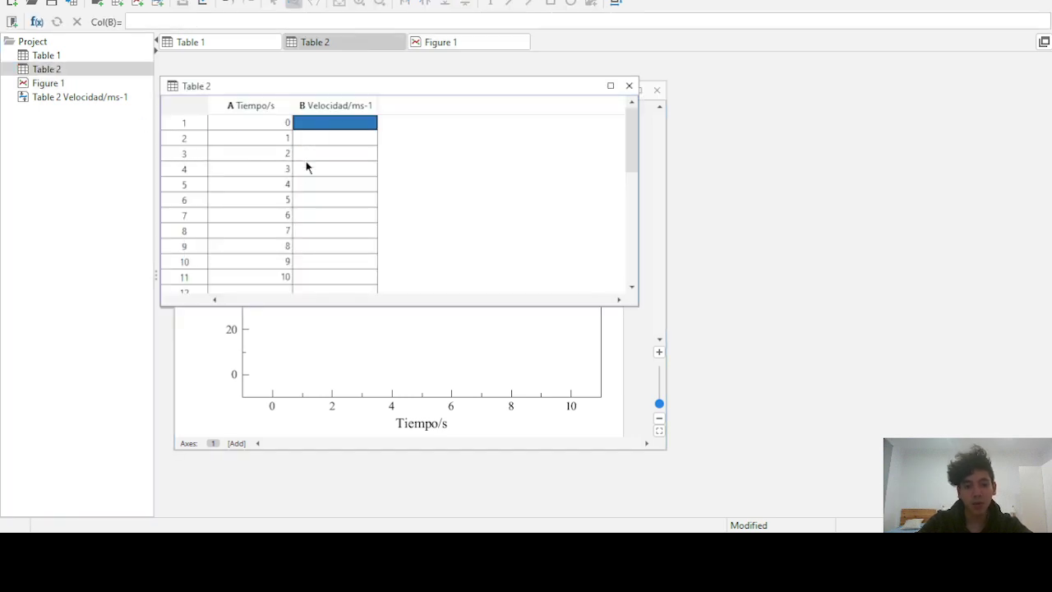
left_click(324, 106)
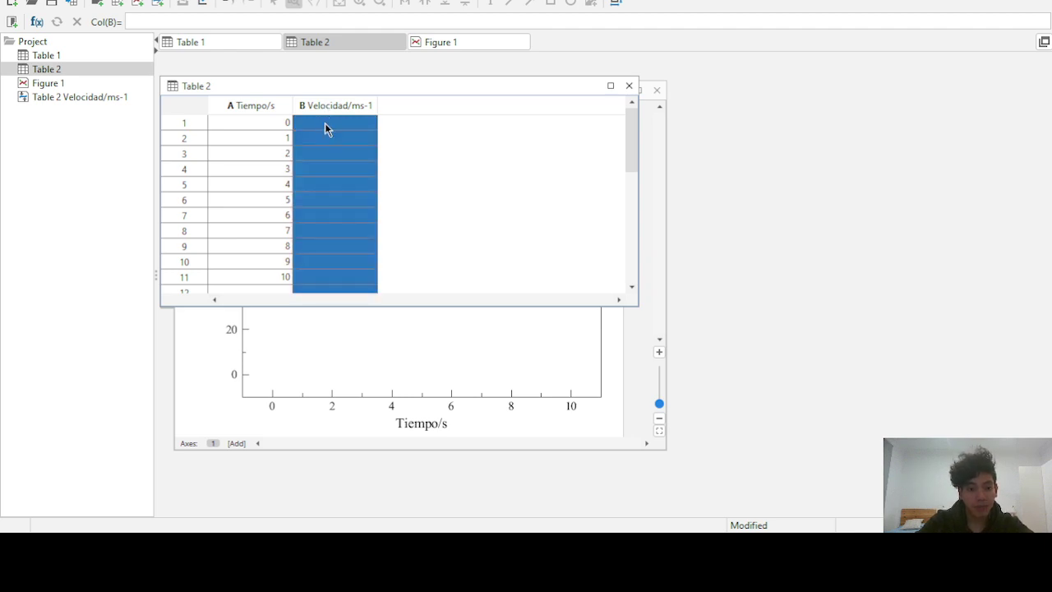
left_click(324, 125)
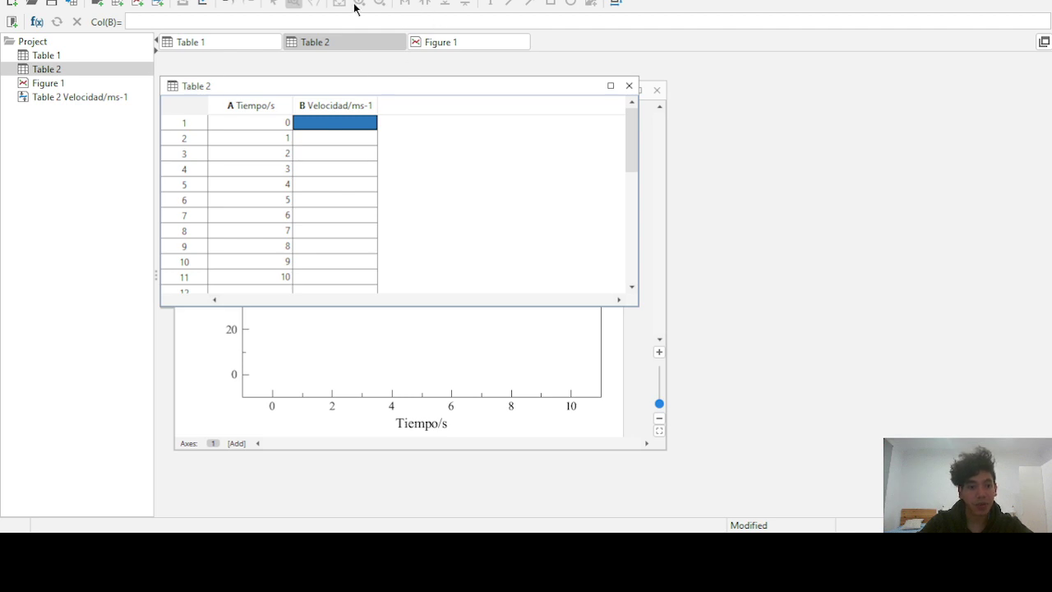
left_click(281, 125)
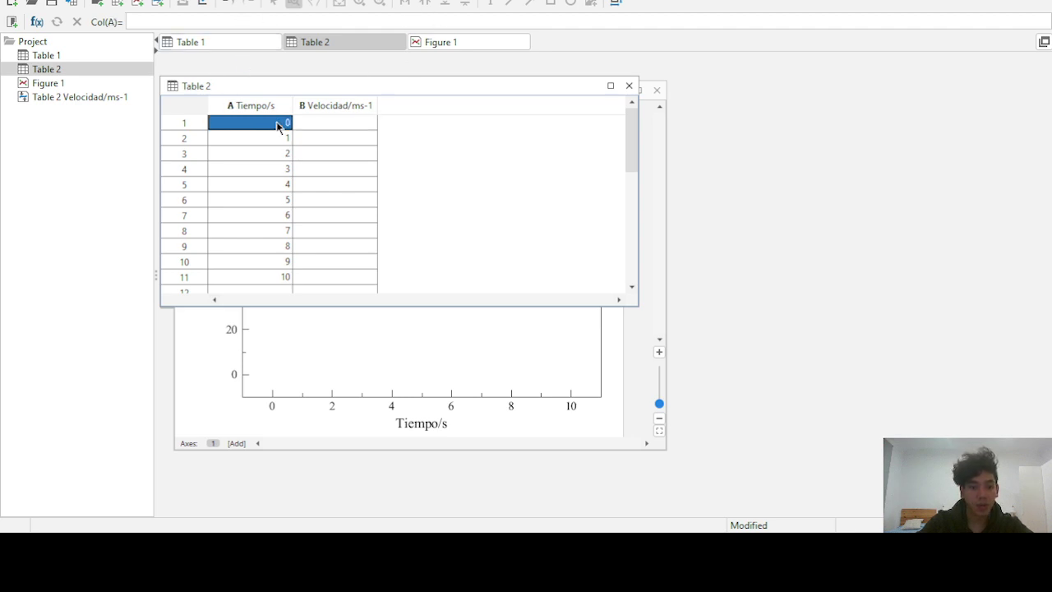
left_click(338, 125)
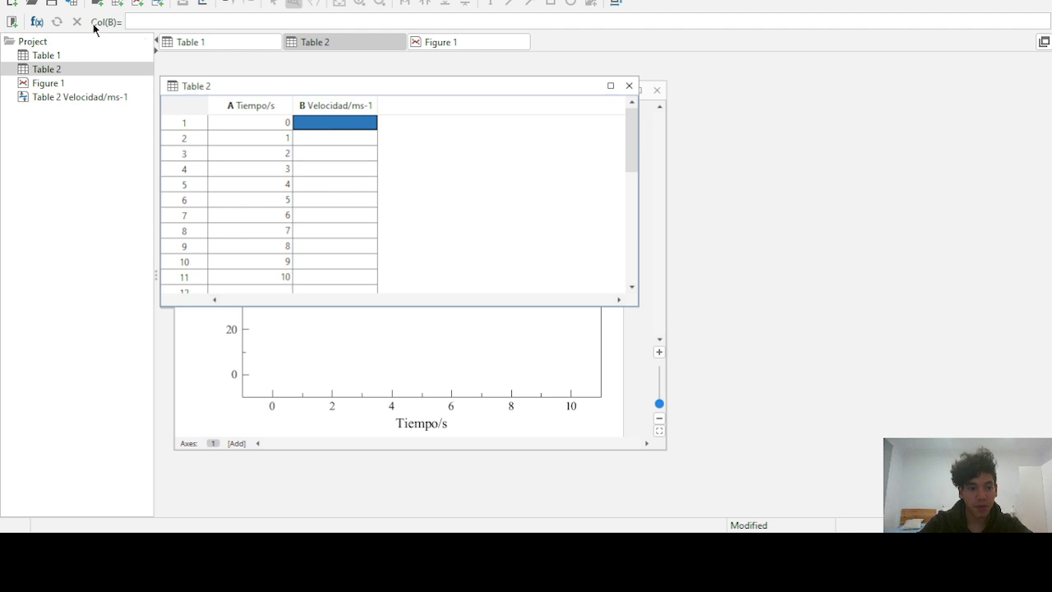
left_click(149, 18)
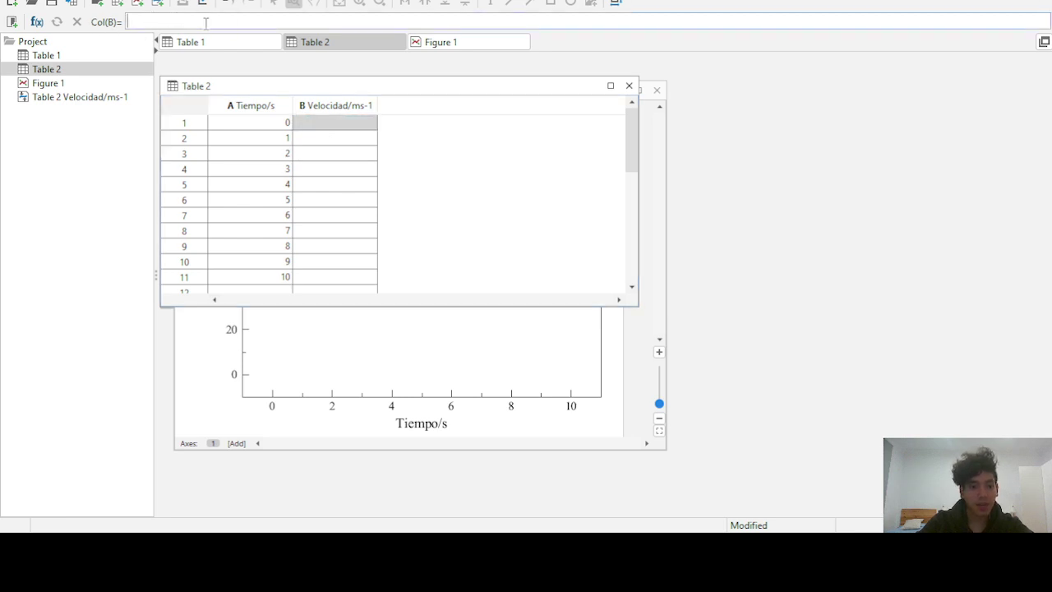
type("adgd")
key("BackSpace")
key("BackSpace")
key("BackSpace")
key("BackSpace")
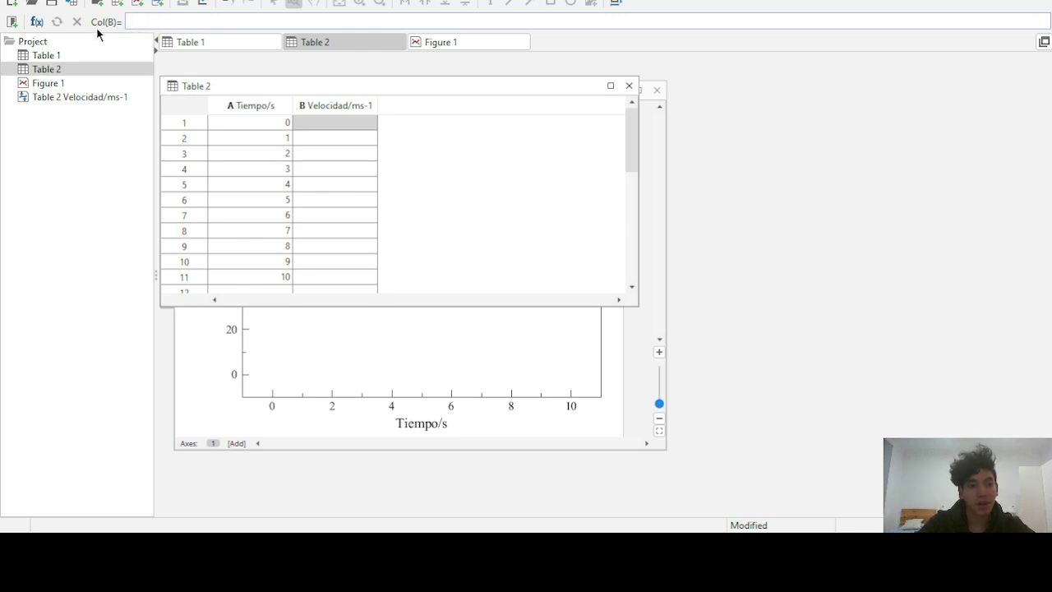
Begin the formula for the velocity column B with $A, referring to the time column
left_click(240, 111)
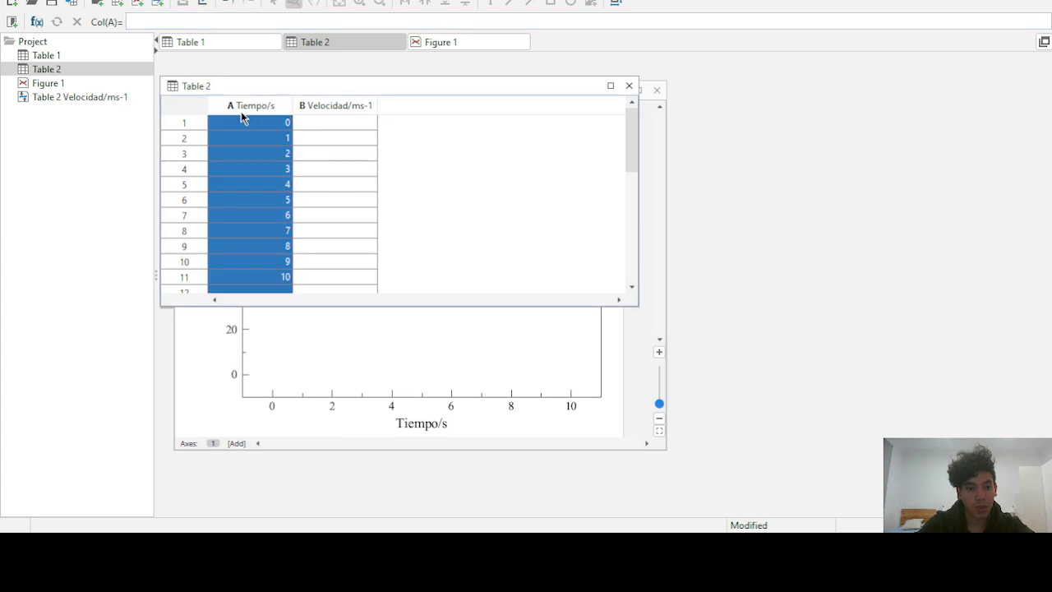
left_click(328, 143)
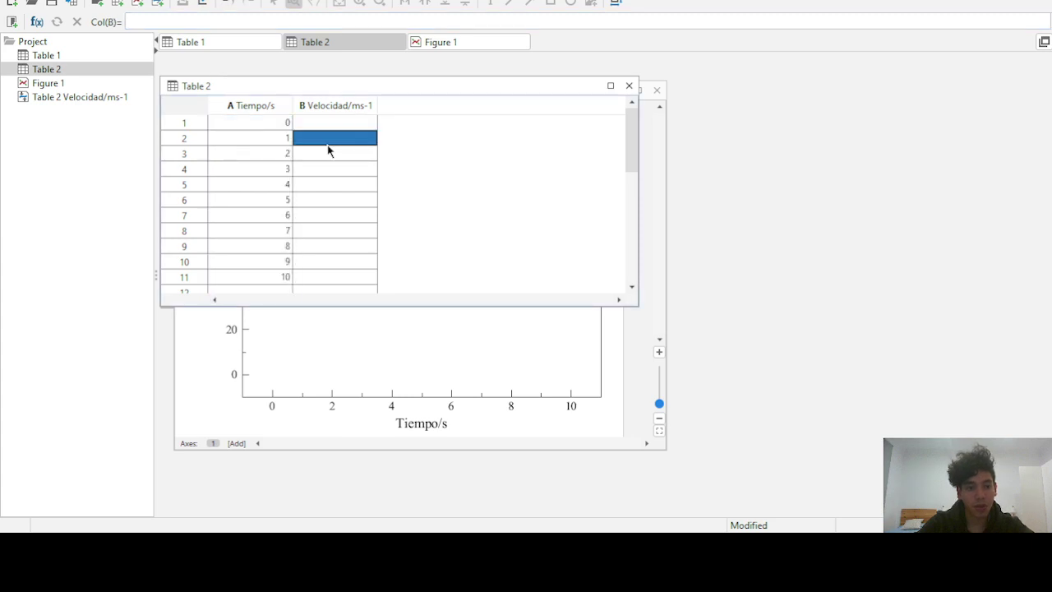
left_click(244, 23)
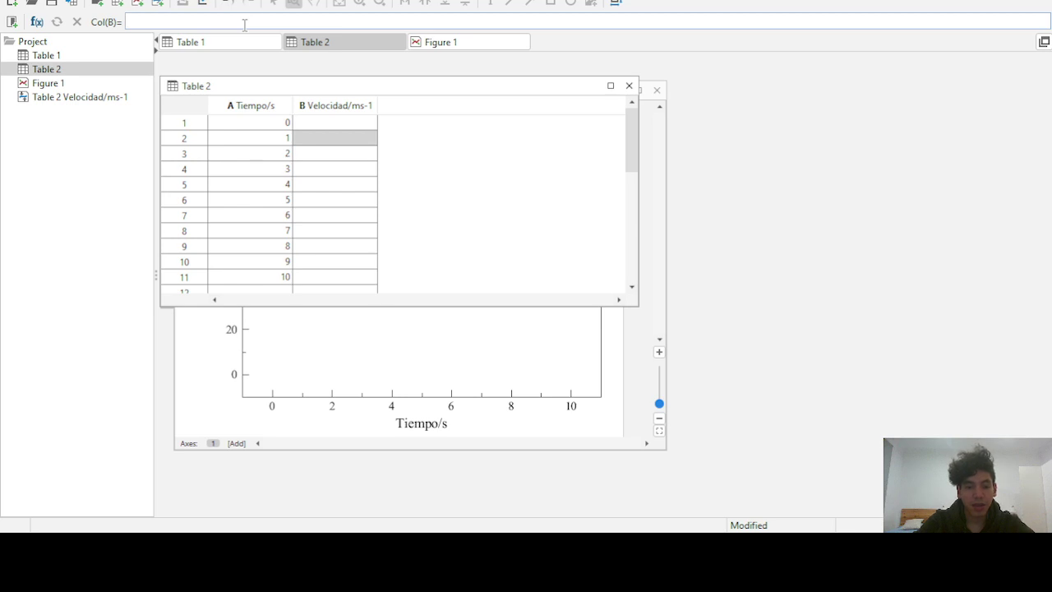
type("2")
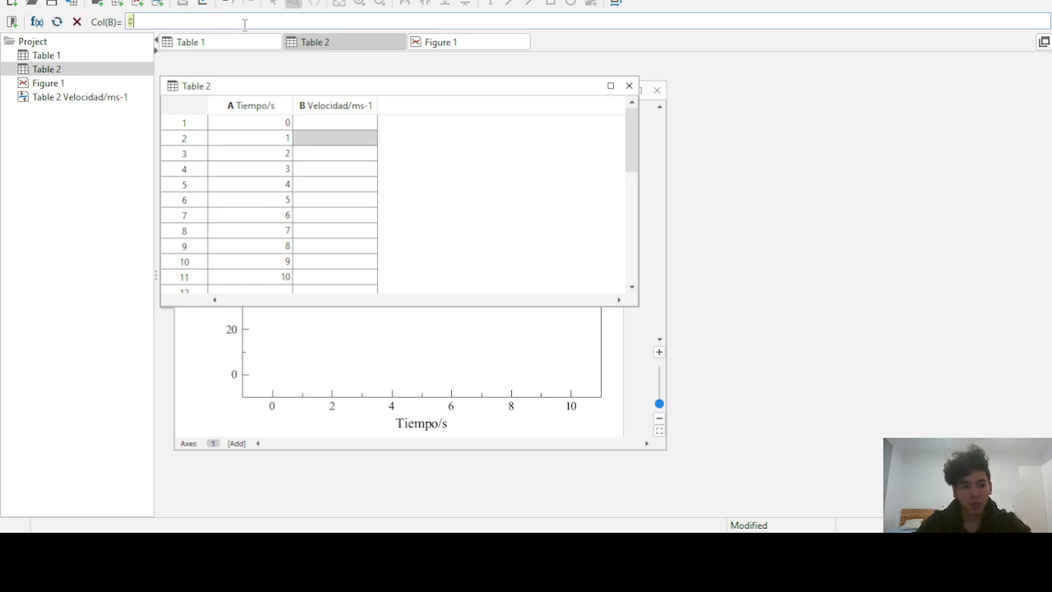
type("A")
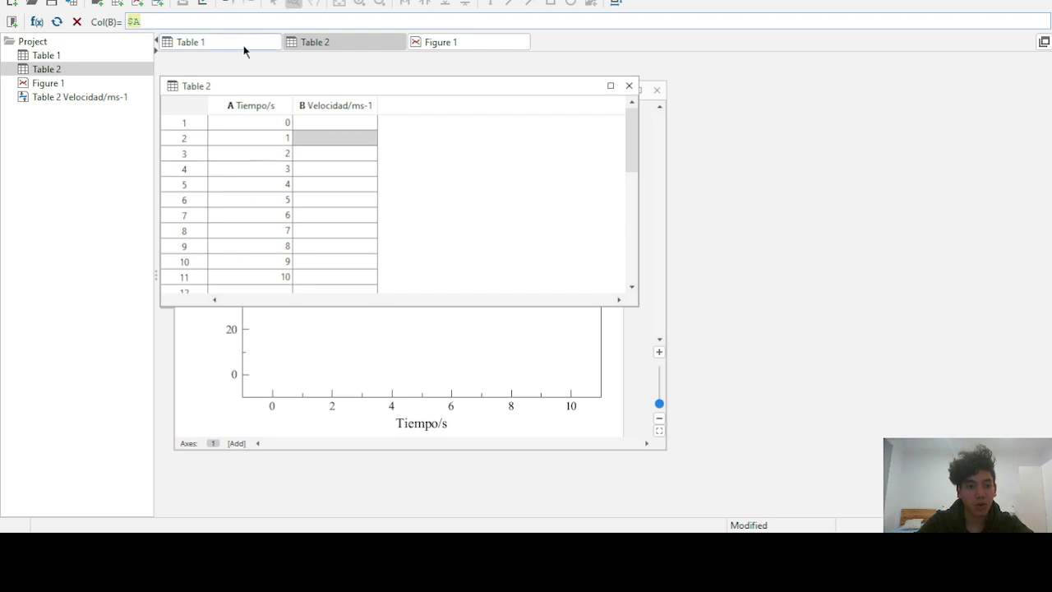
mouse_move(248, 16)
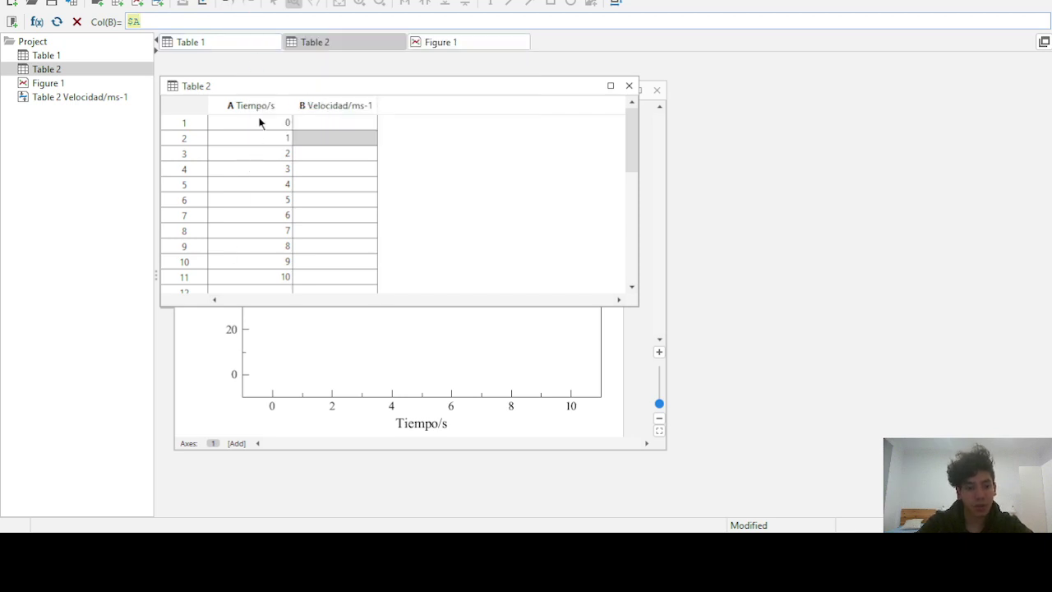
mouse_move(184, 22)
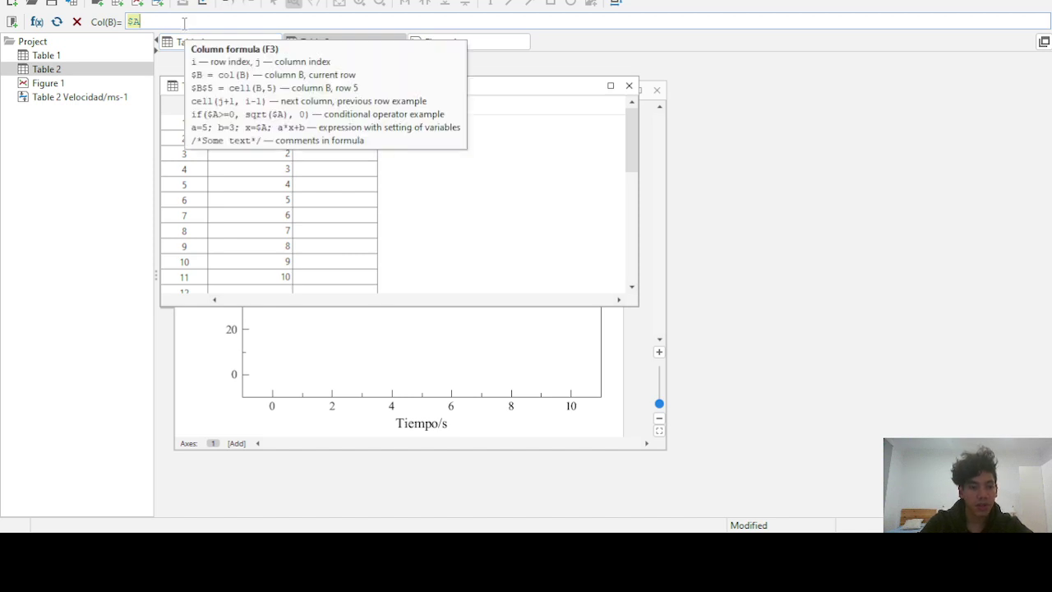
left_click(184, 24)
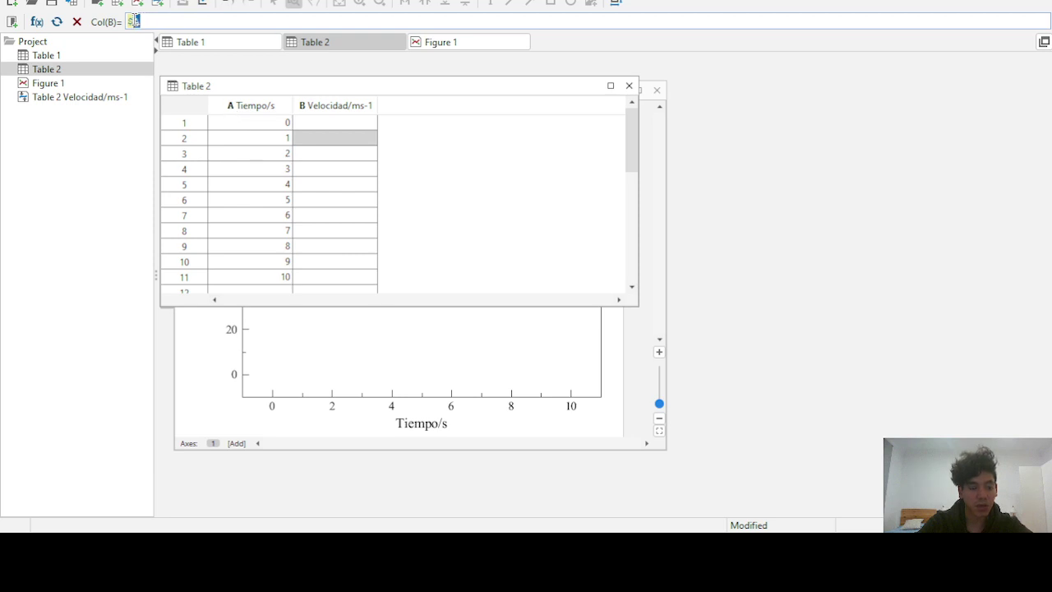
type("A")
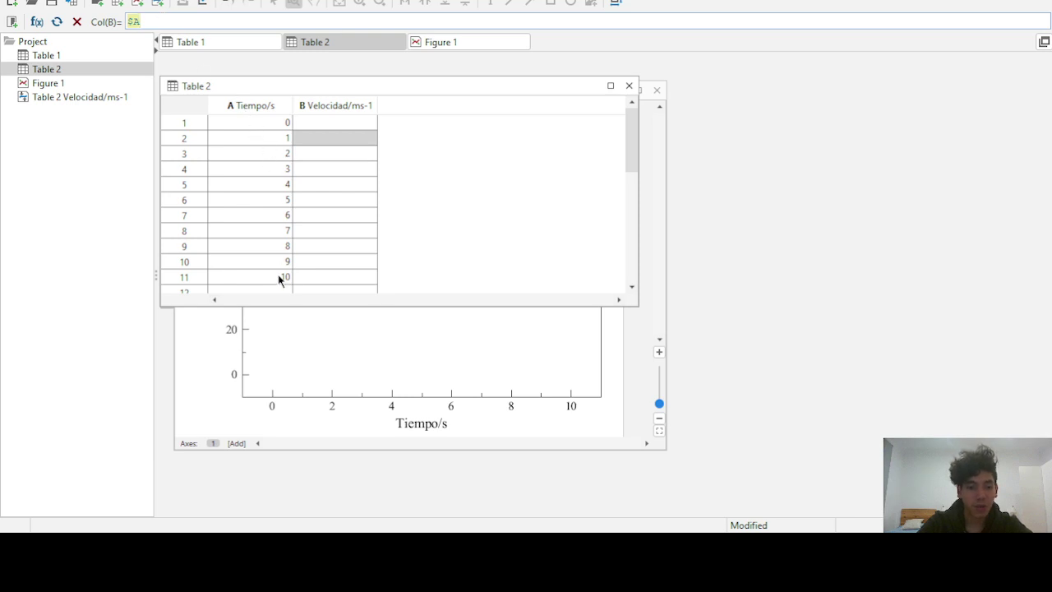
Complete the velocity column's formula as $A^2 and calculate column B from the squared time values
type("=")
key("BackSpace")
type("+2")
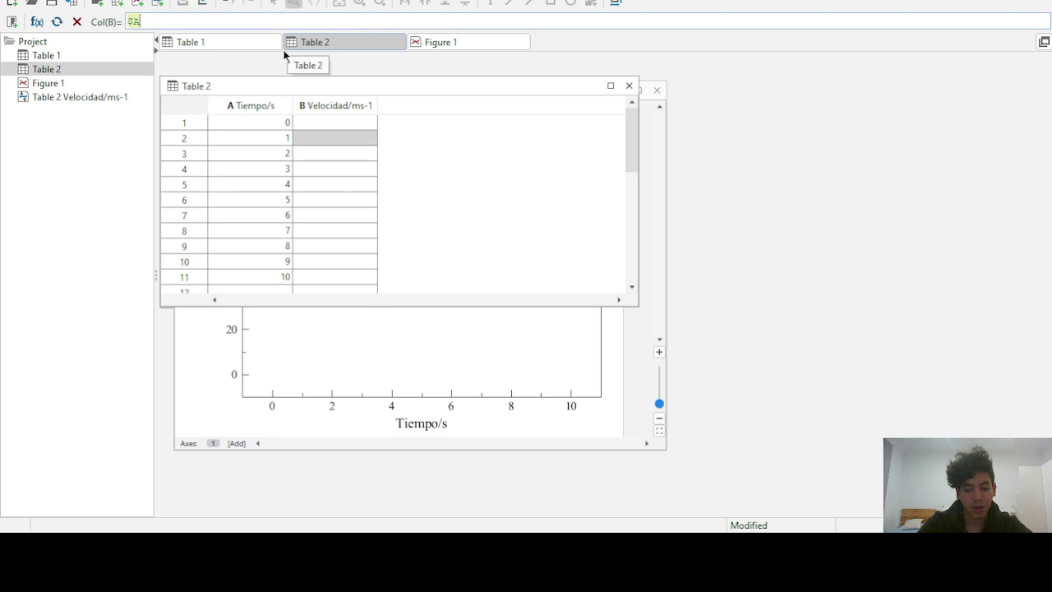
key("BackSpace")
key("BackSpace")
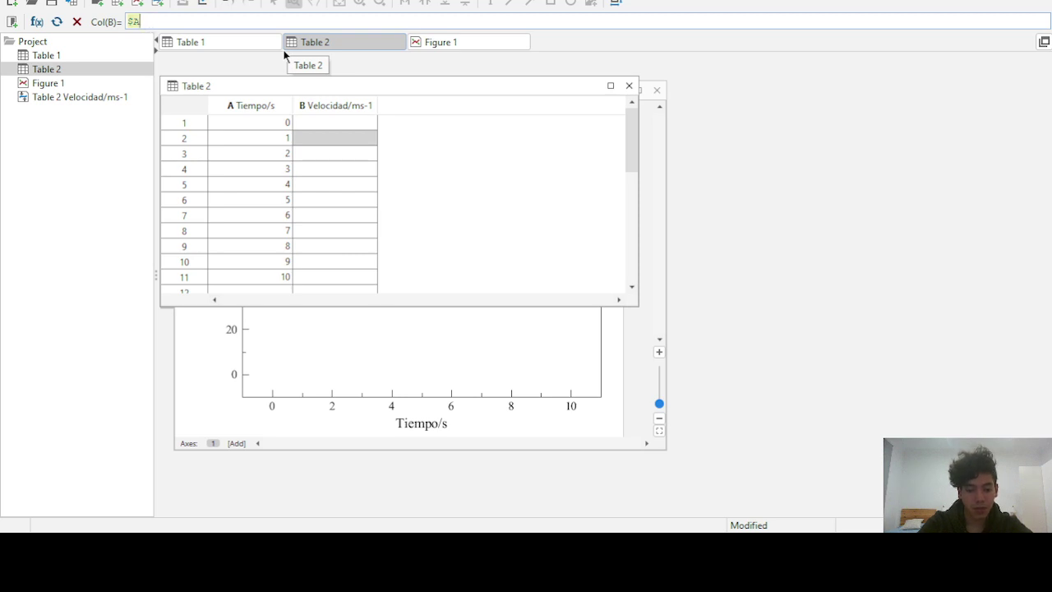
type("*")
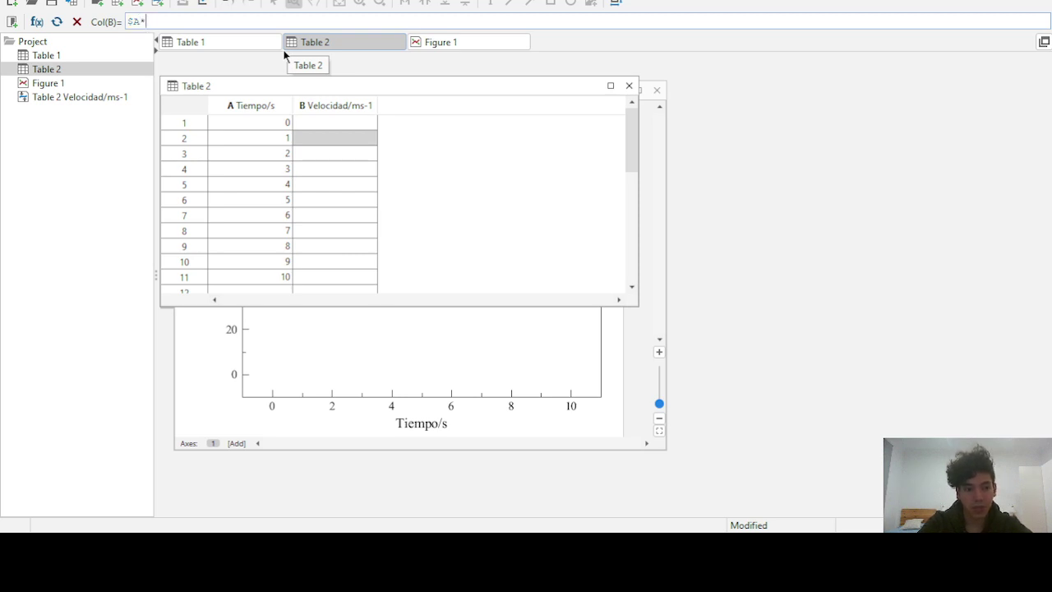
key("BackSpace")
type("^2")
key("Return")
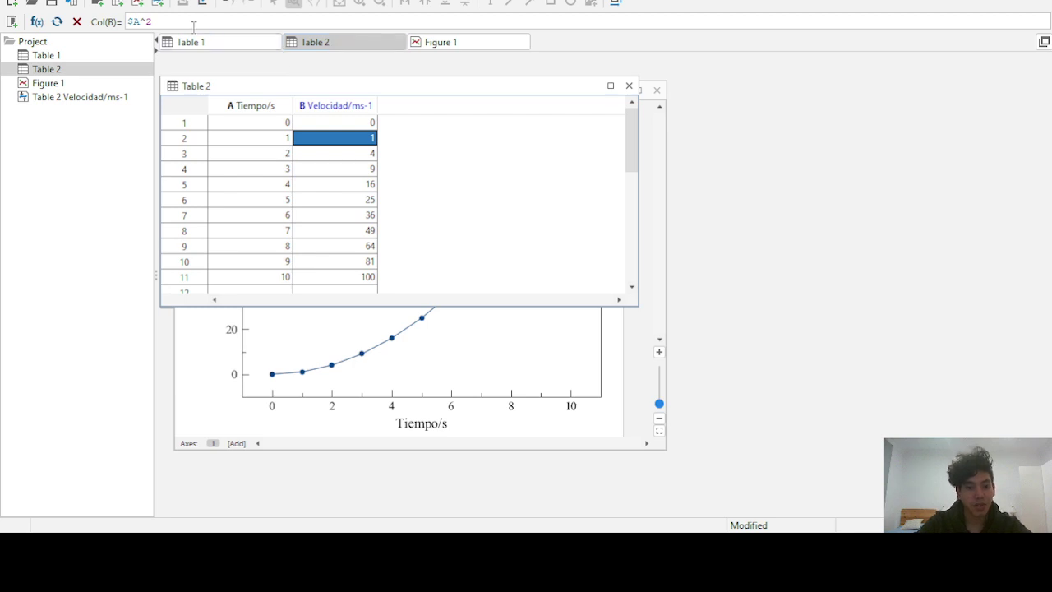
Examine the calculated velocity values in column B alongside their formula and the time values in column A
left_click_drag(338, 123, 335, 277)
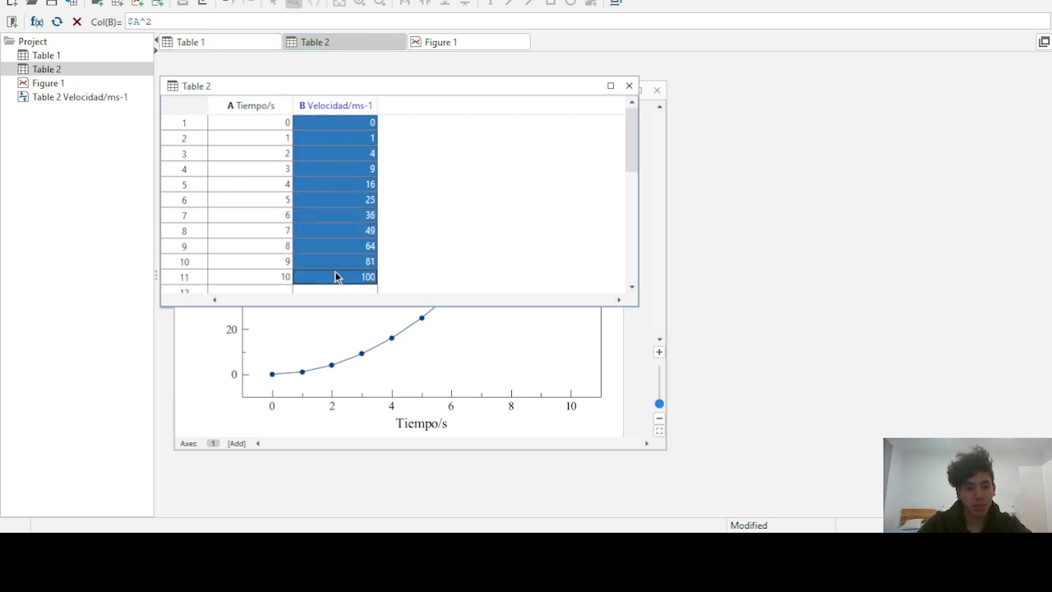
left_click(335, 125)
left_click(163, 21)
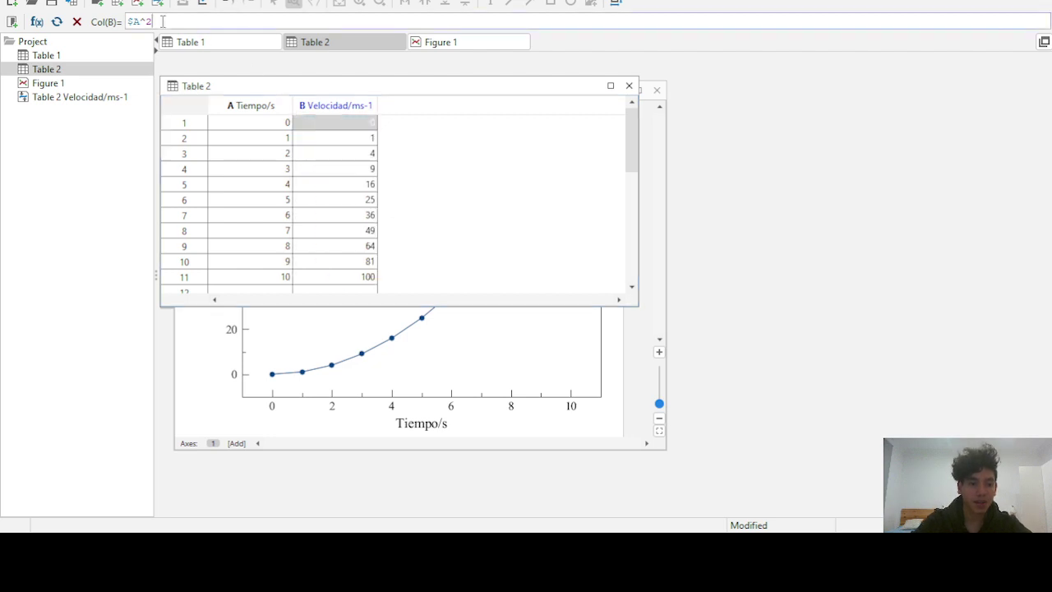
left_click_drag(162, 22, 129, 21)
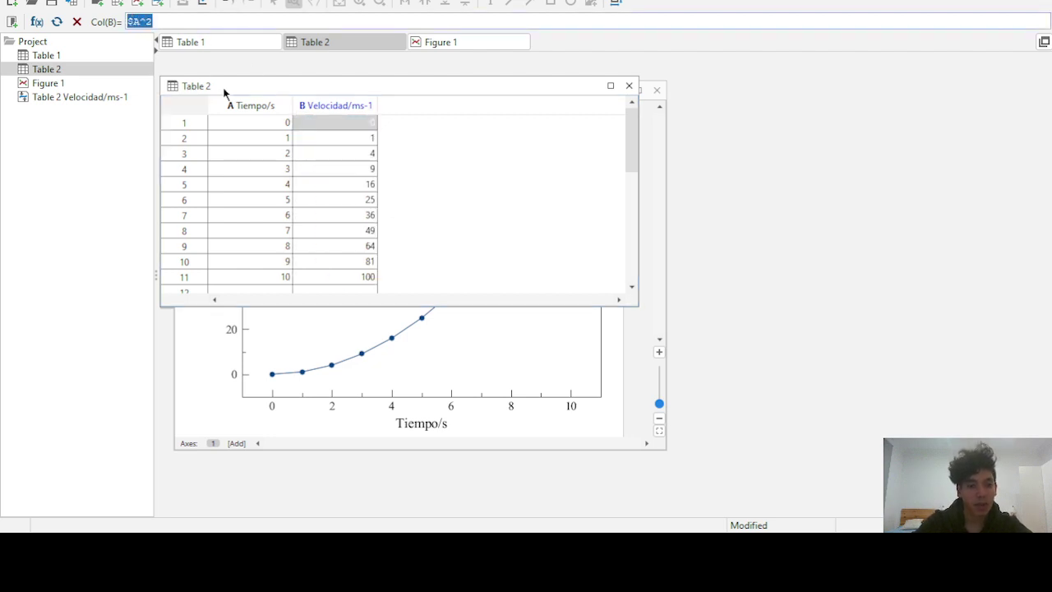
left_click(326, 125)
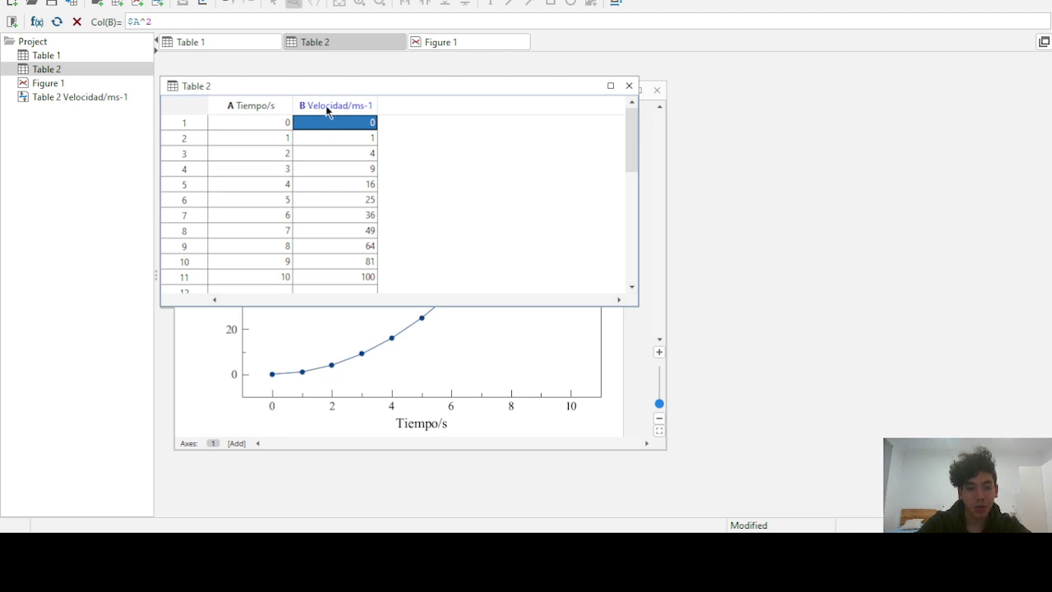
left_click(315, 112)
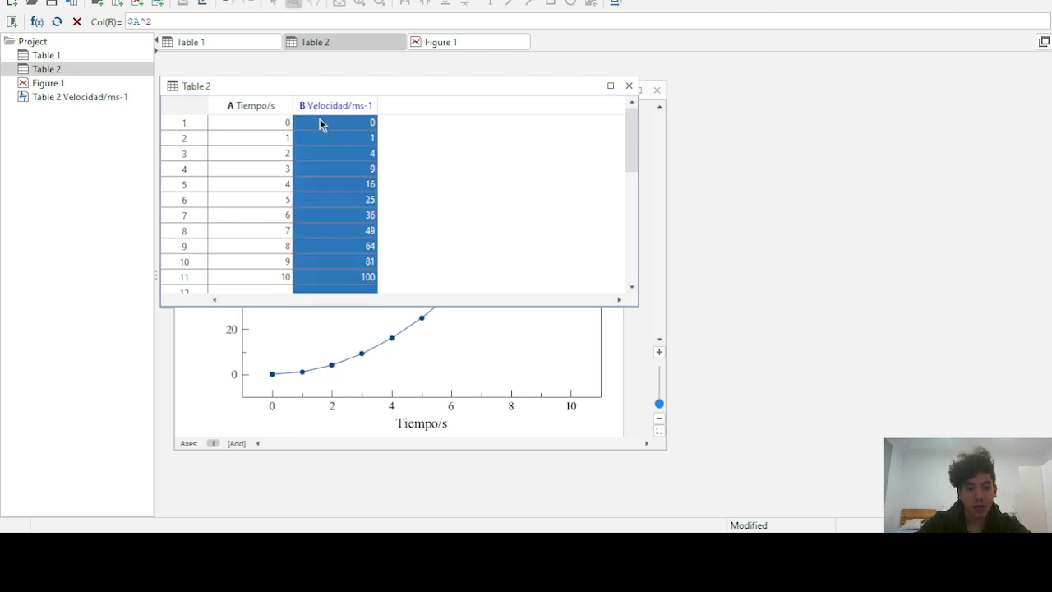
left_click(319, 124)
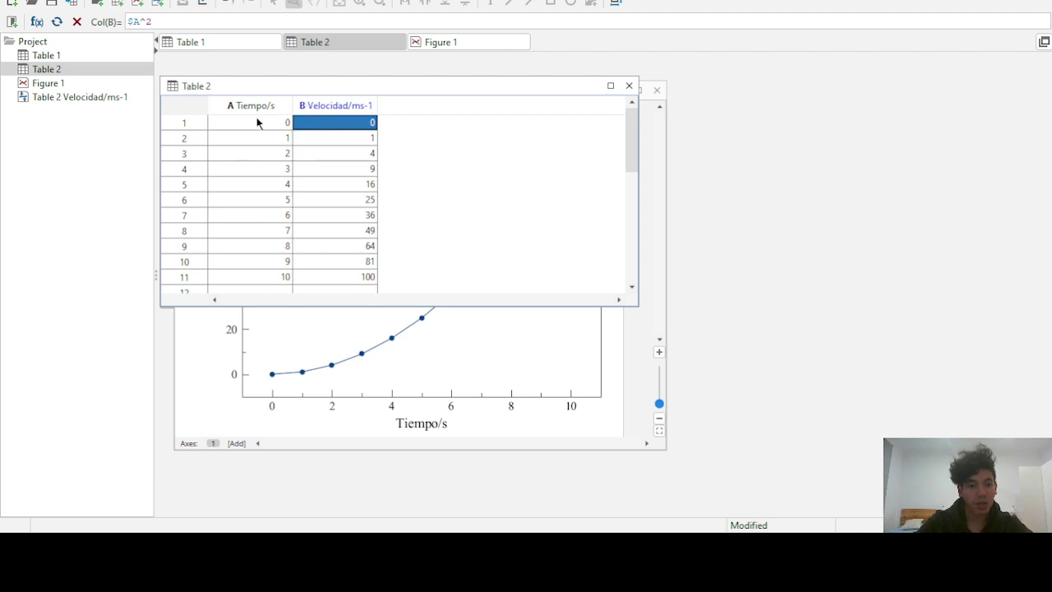
left_click(258, 122)
left_click(317, 132)
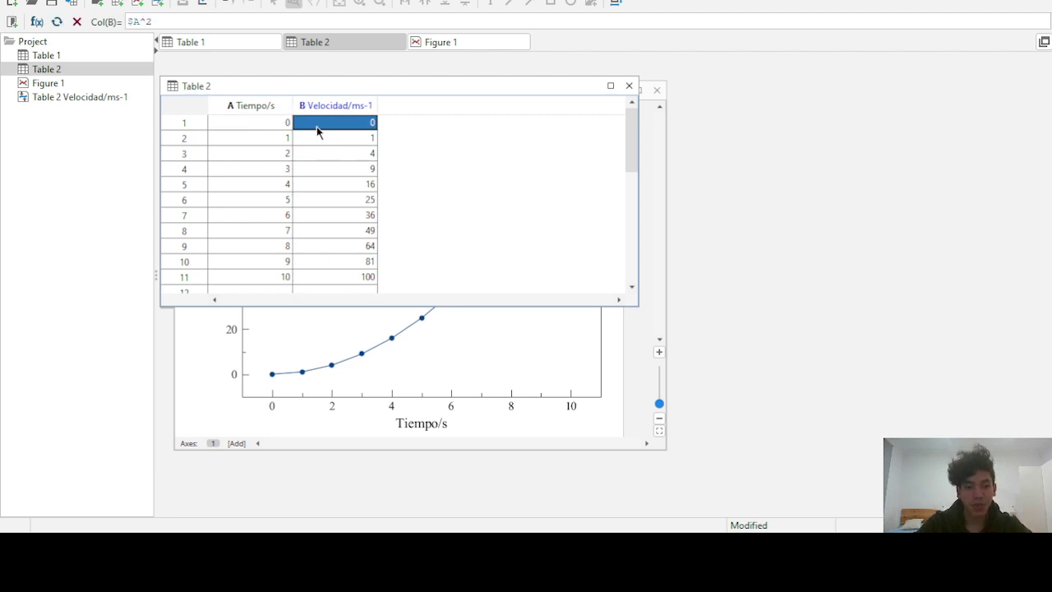
Change the velocity column's formula to ($A^2)/2 and check the updated curve in Figure 1
left_click(189, 23)
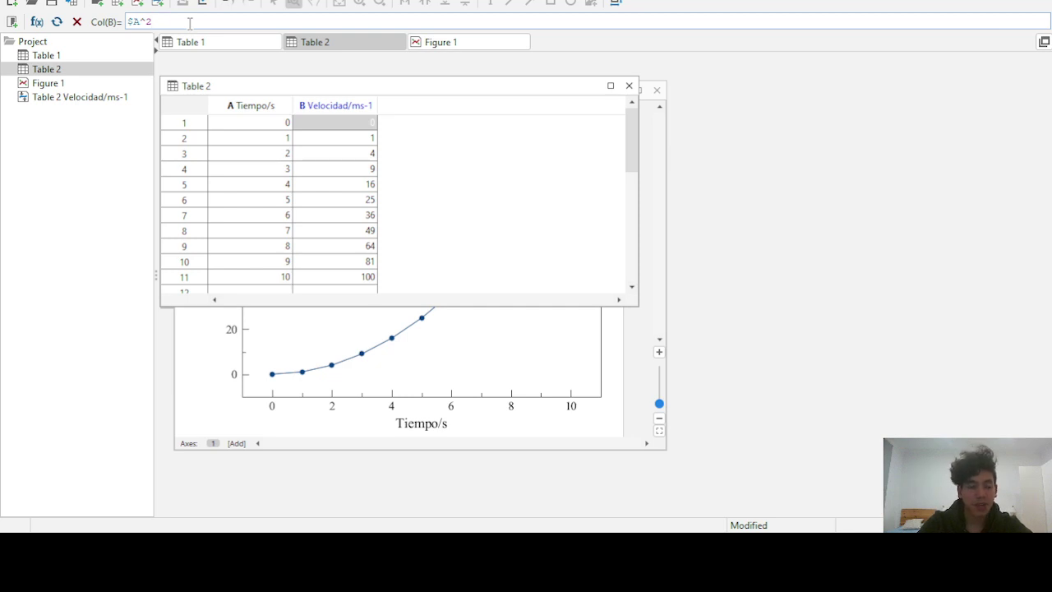
left_click(189, 23)
key("Home")
type("(")
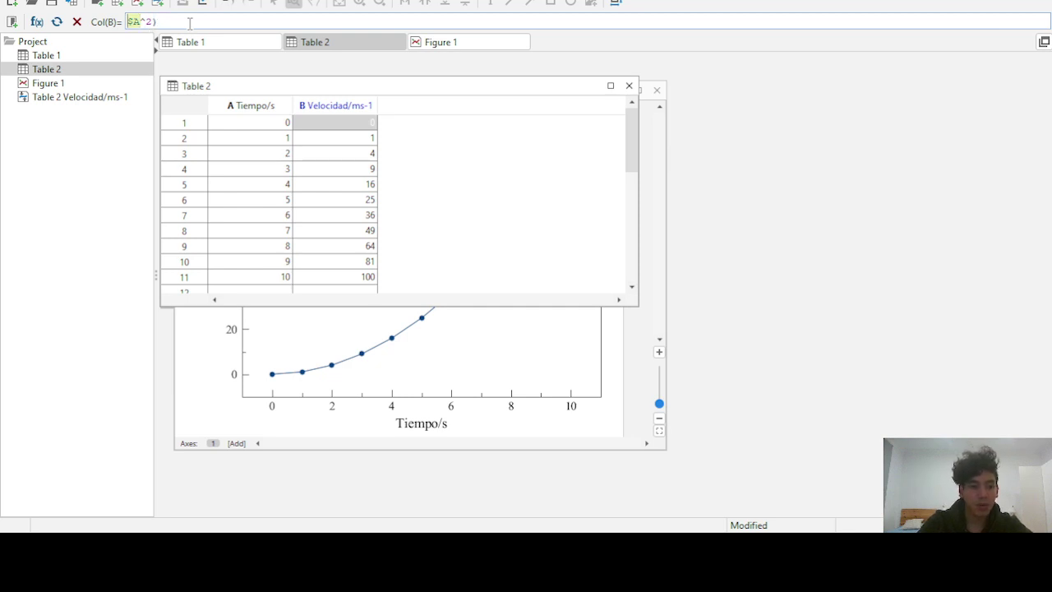
key("End")
type(")")
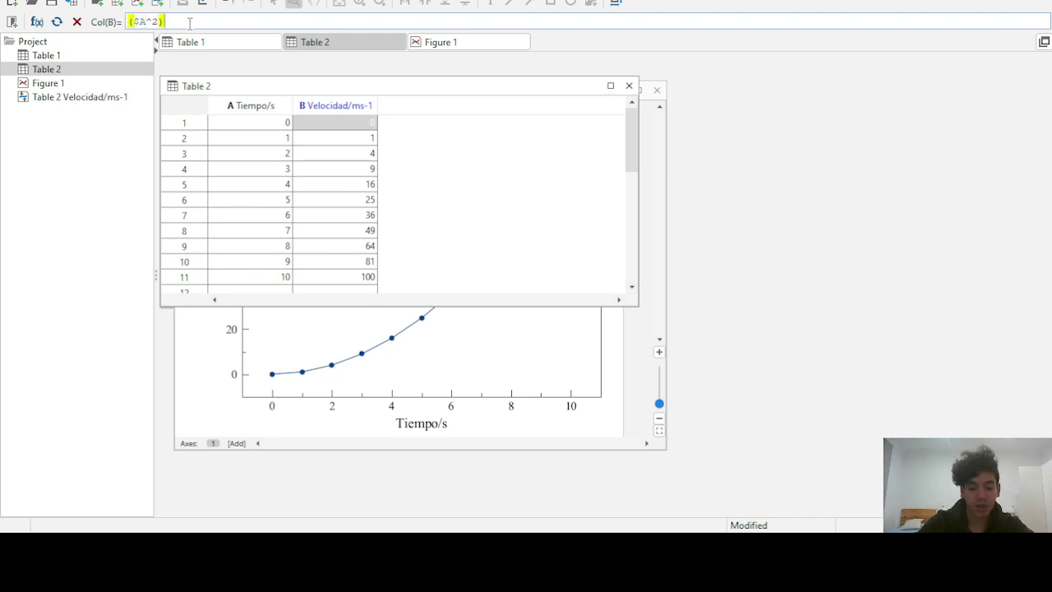
type("/2")
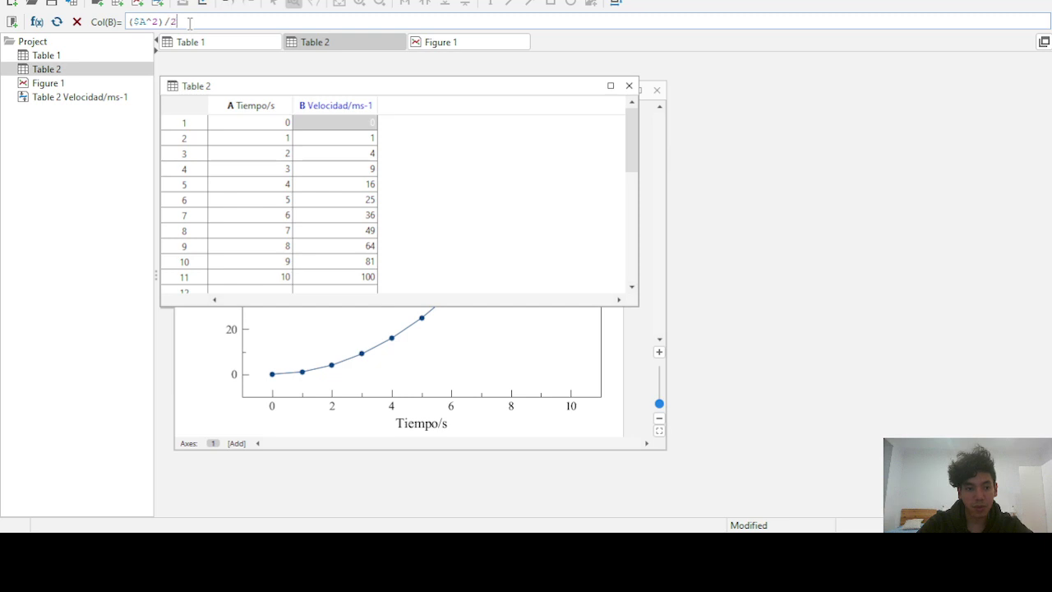
key("Return")
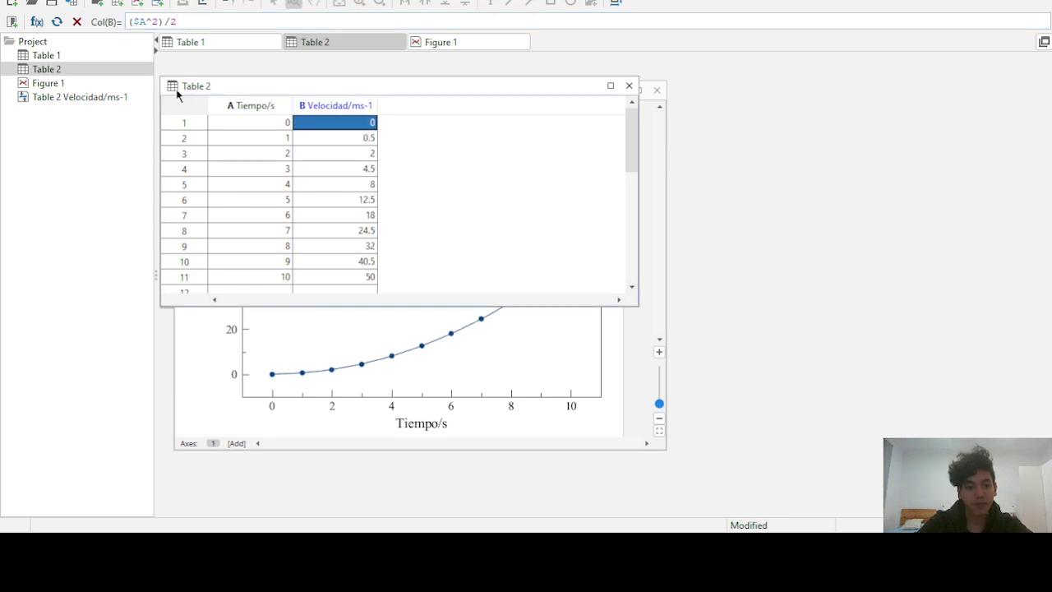
left_click(199, 365)
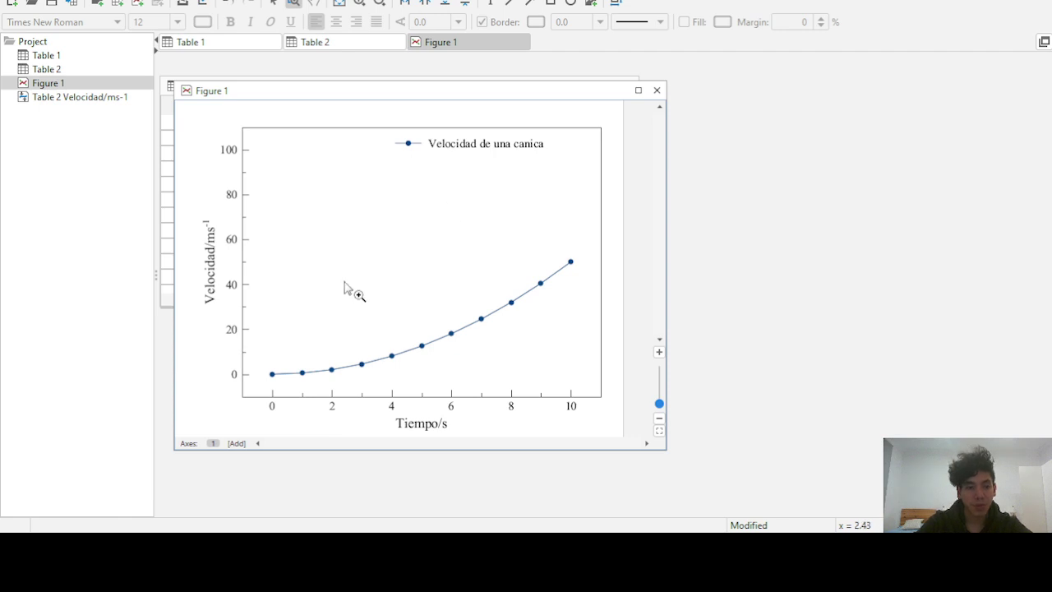
Open the Table 2 Velocidad/ms-1 fit plot and delete its outdated parabola fit curve
left_click(91, 101)
double_click(91, 105)
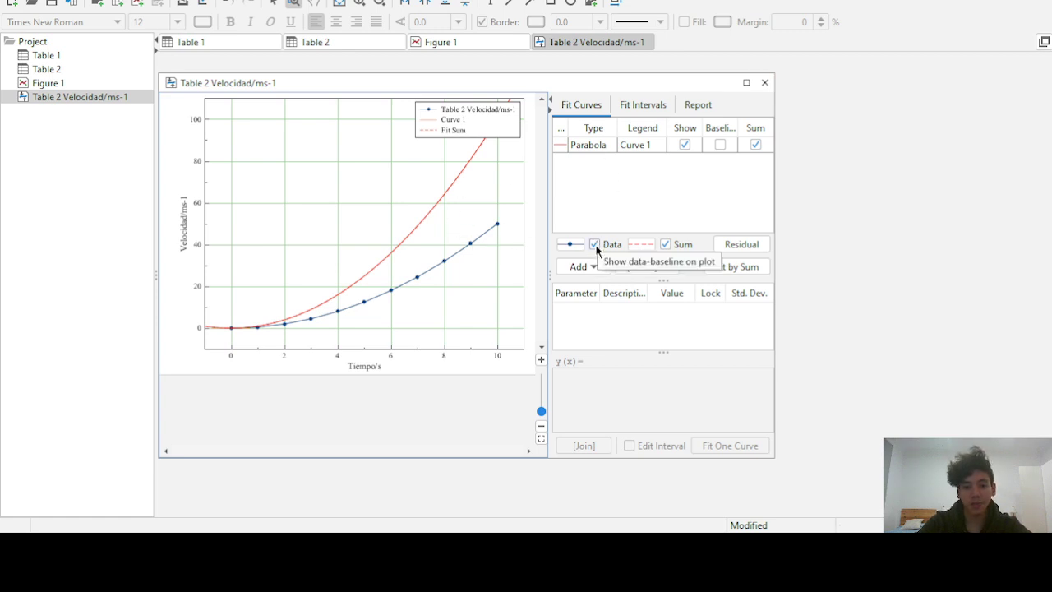
left_click(593, 145)
right_click(589, 150)
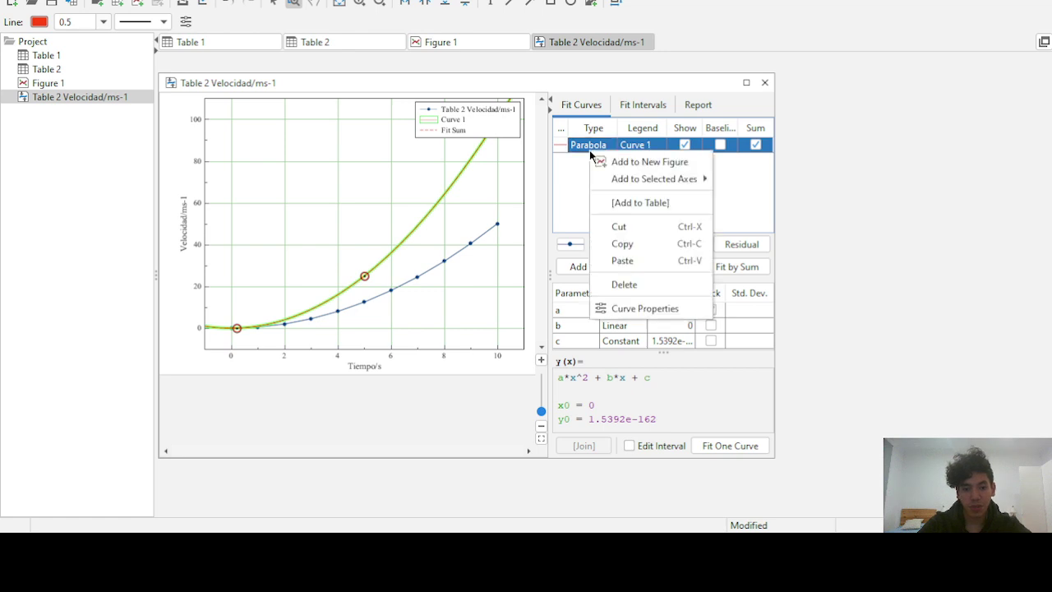
left_click(624, 284)
Fit a new Parabola curve to the recalculated velocity data and inspect its square coefficient a
left_click(589, 267)
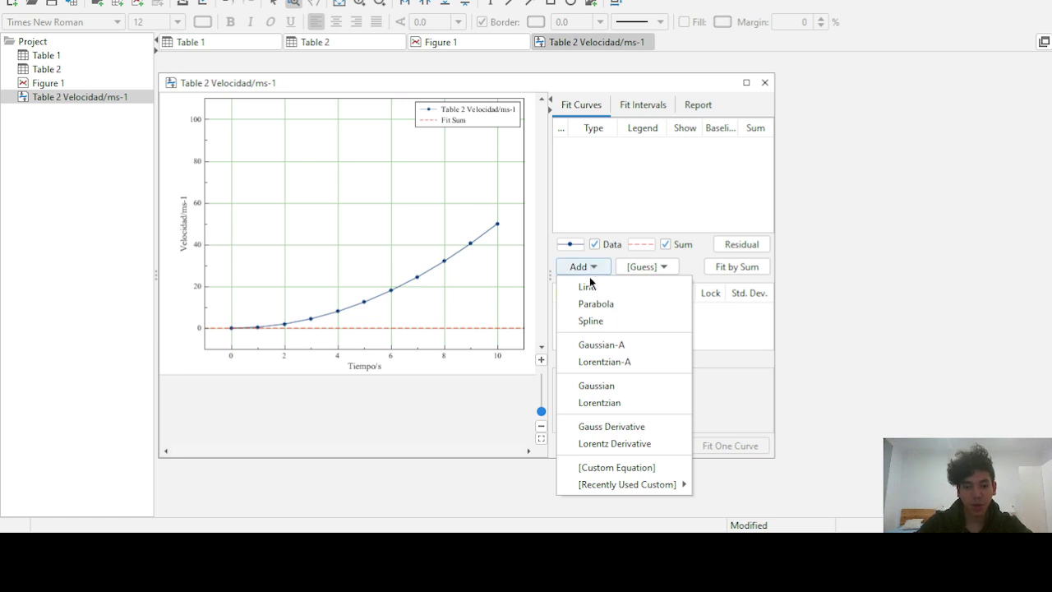
left_click(594, 303)
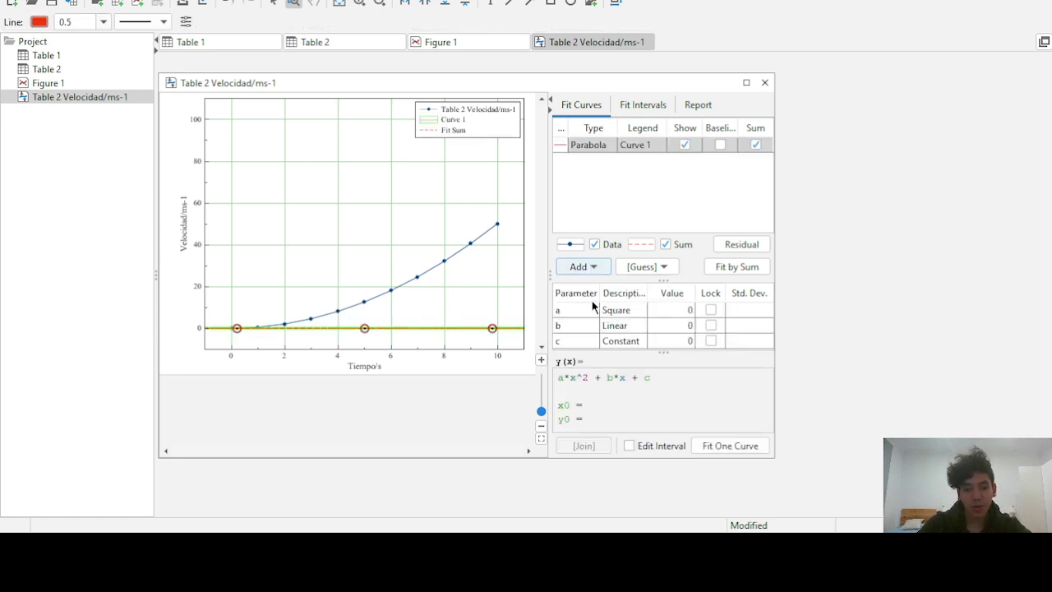
left_click(742, 446)
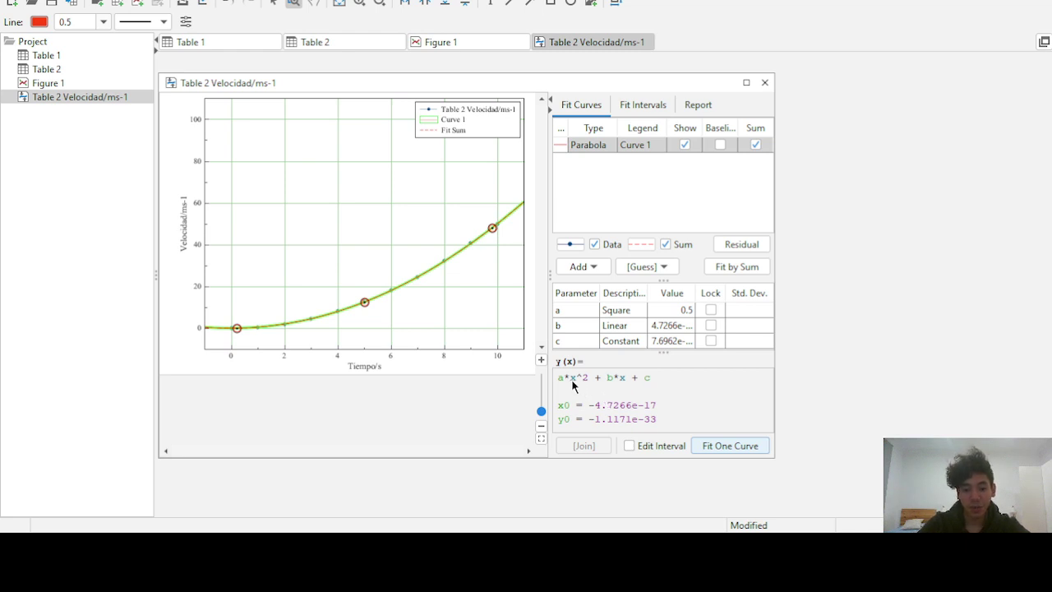
left_click_drag(560, 378, 572, 378)
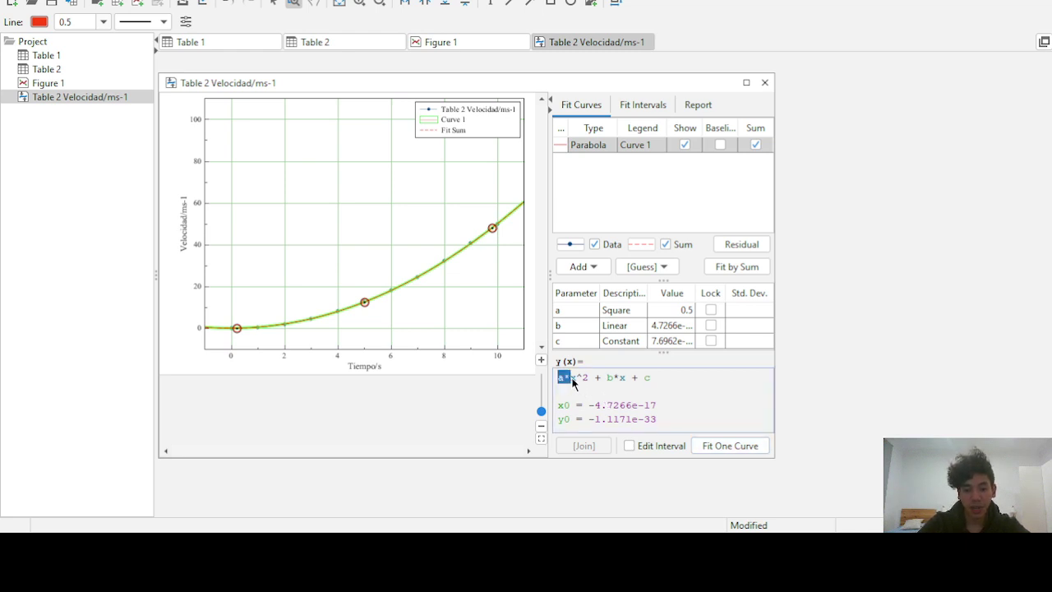
left_click(679, 311)
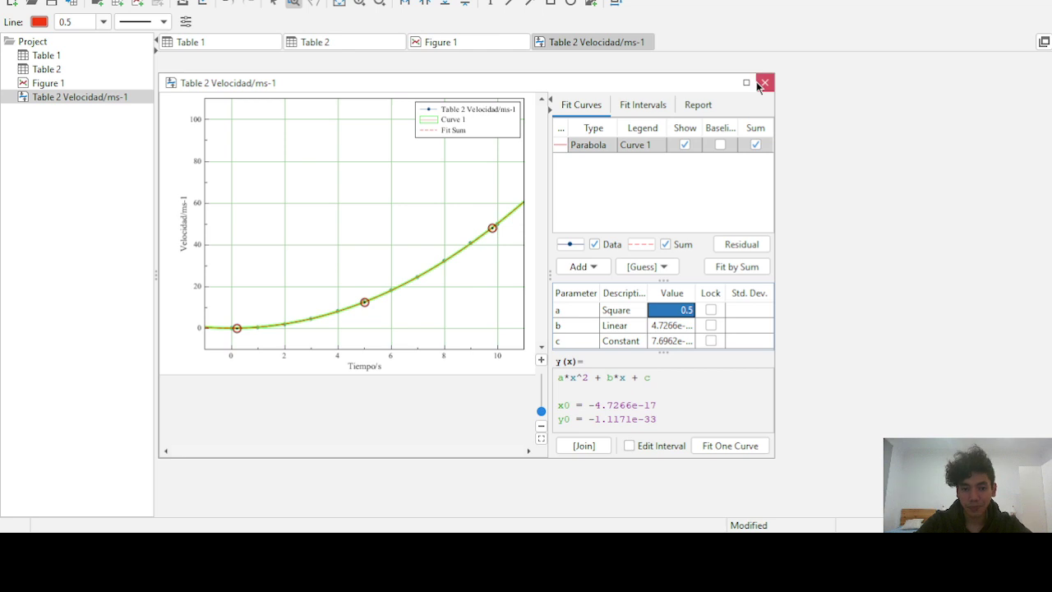
Return to Table 2 and compare the time column with the formula-driven velocity column
left_click(92, 71)
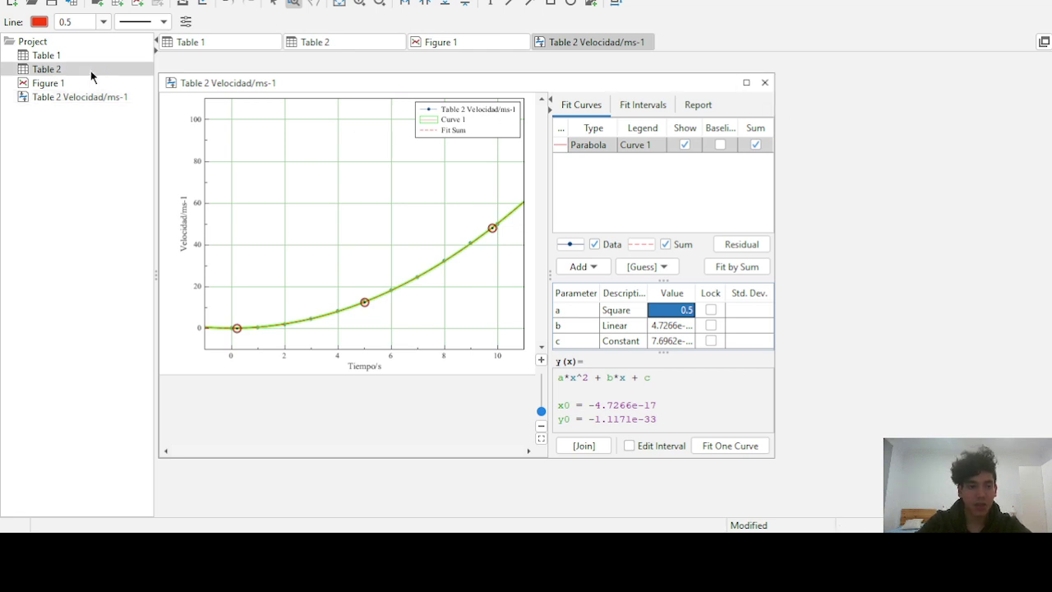
left_click(92, 72)
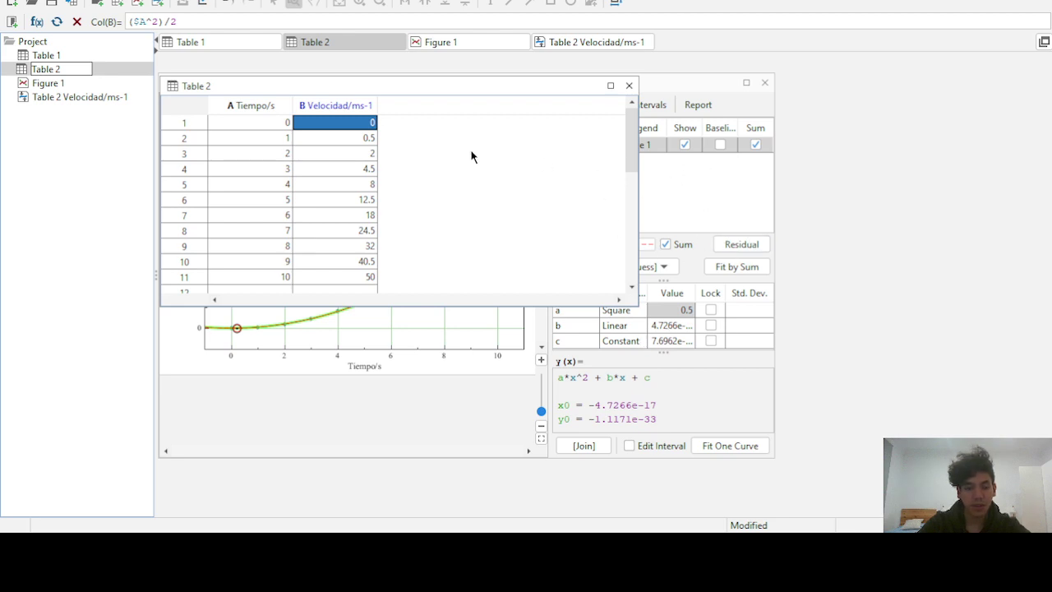
scroll(322, 183, "down", 3)
scroll(321, 183, "up", 3)
left_click(329, 107)
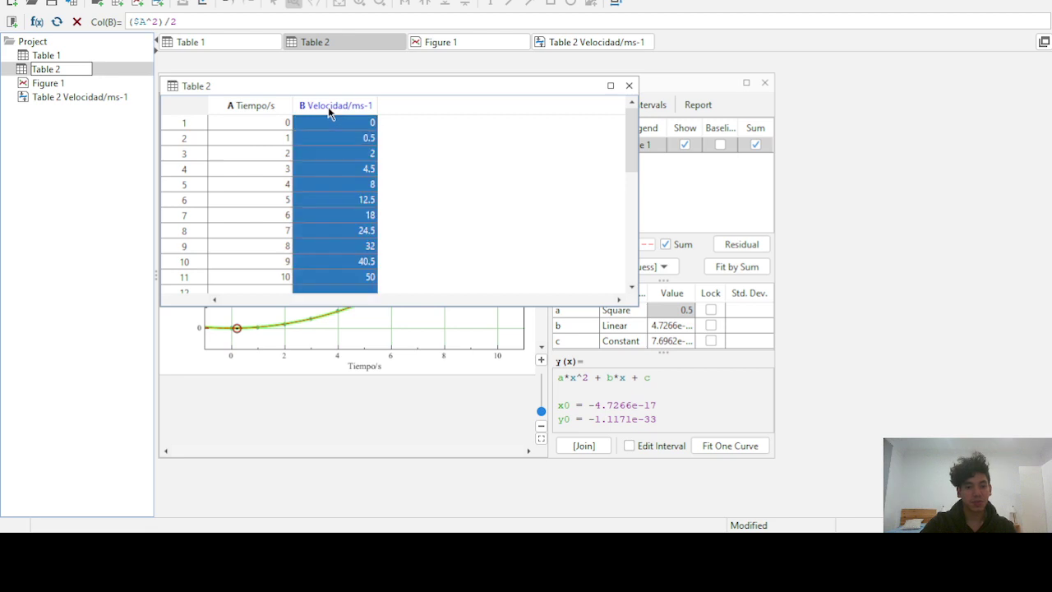
left_click(332, 122)
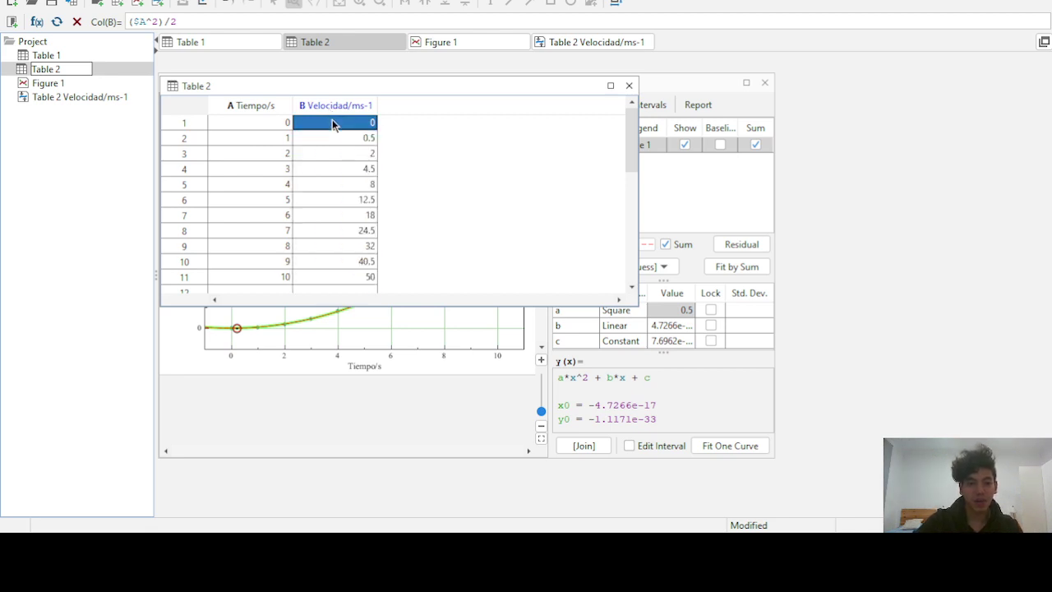
left_click(281, 122)
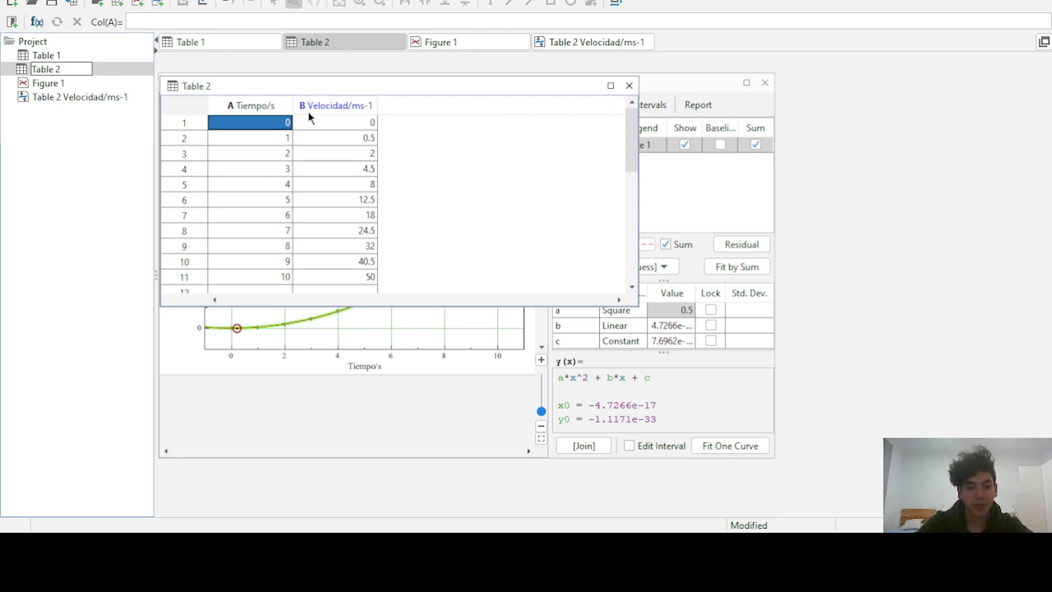
left_click(264, 106)
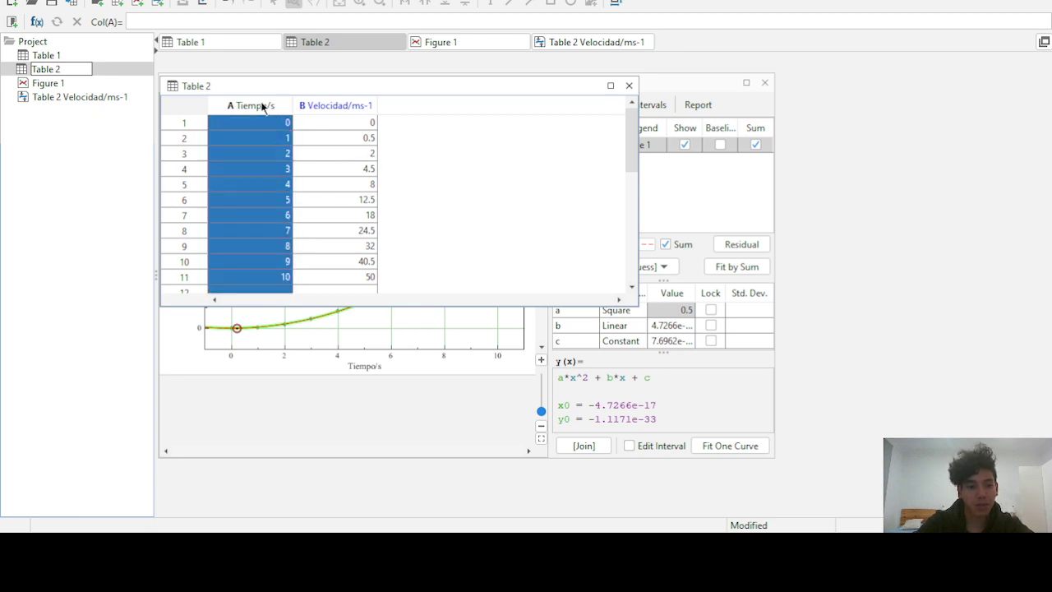
left_click(315, 106)
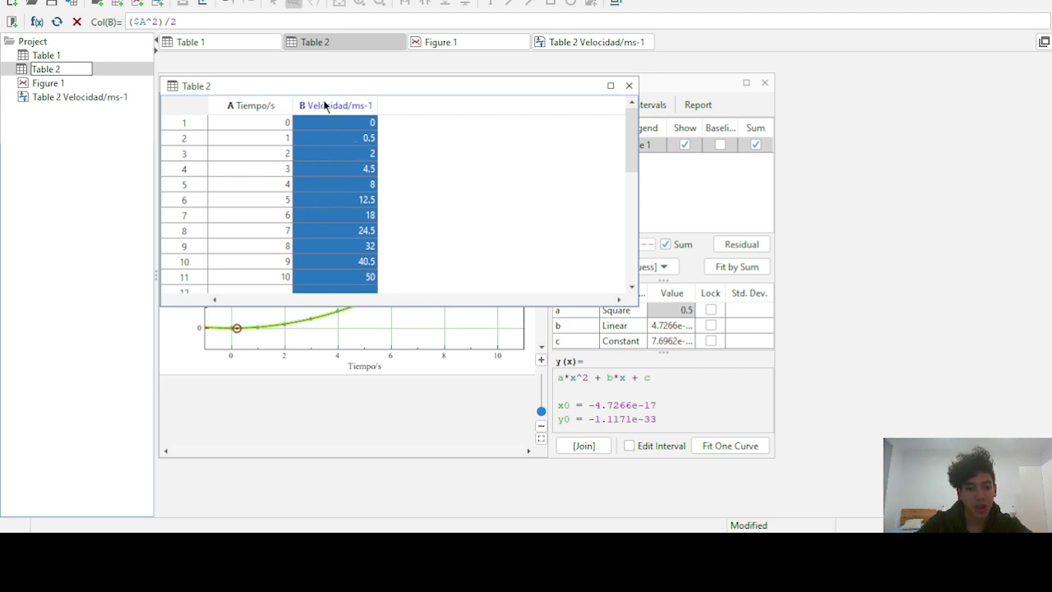
Examine the $A reference in the velocity formula and the time values in column A it draws on
double_click(189, 20)
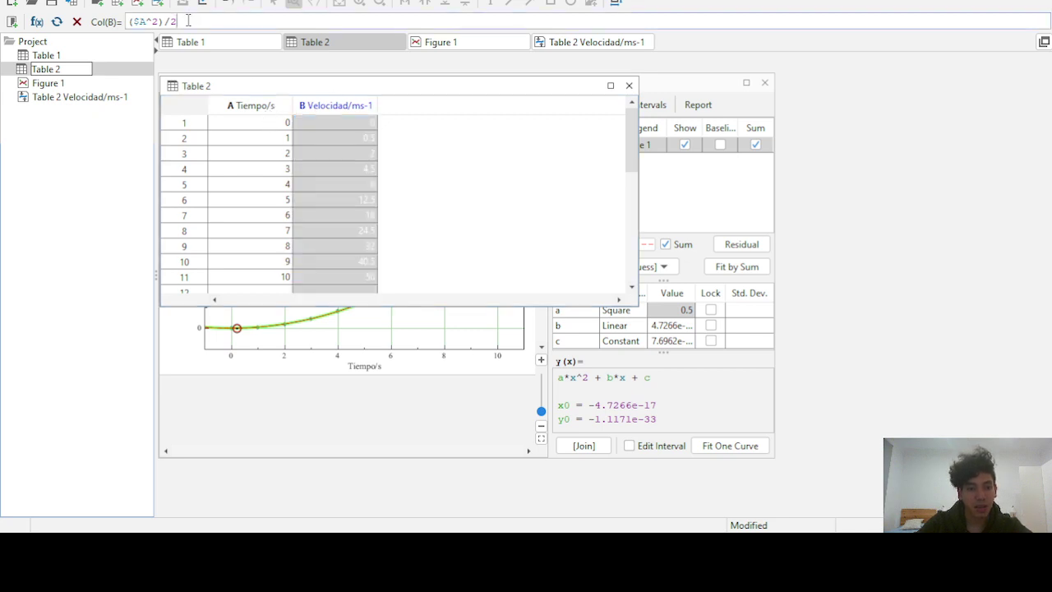
left_click(141, 21)
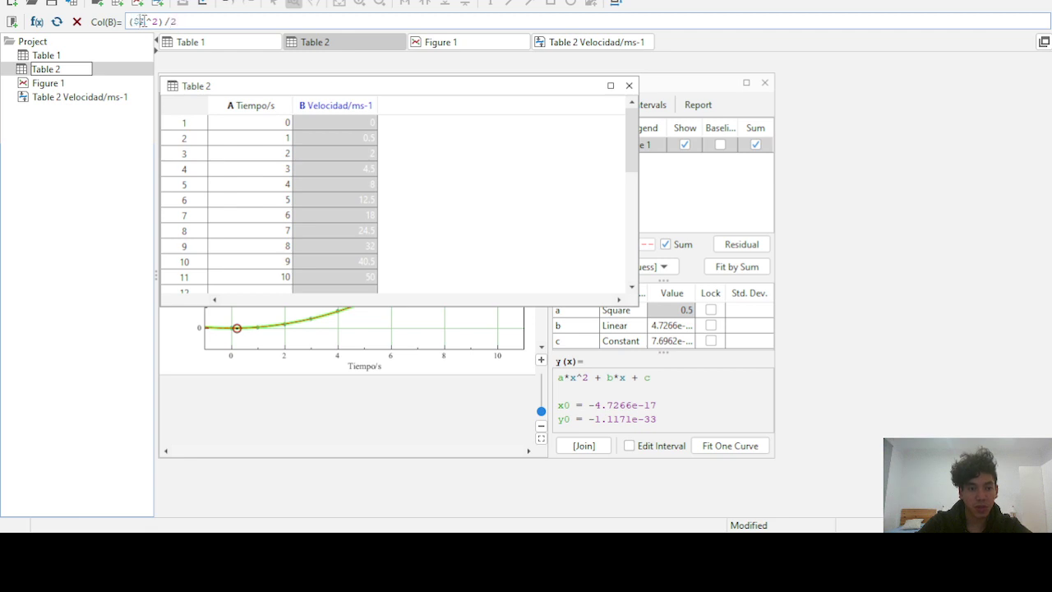
double_click(139, 21)
left_click(246, 169)
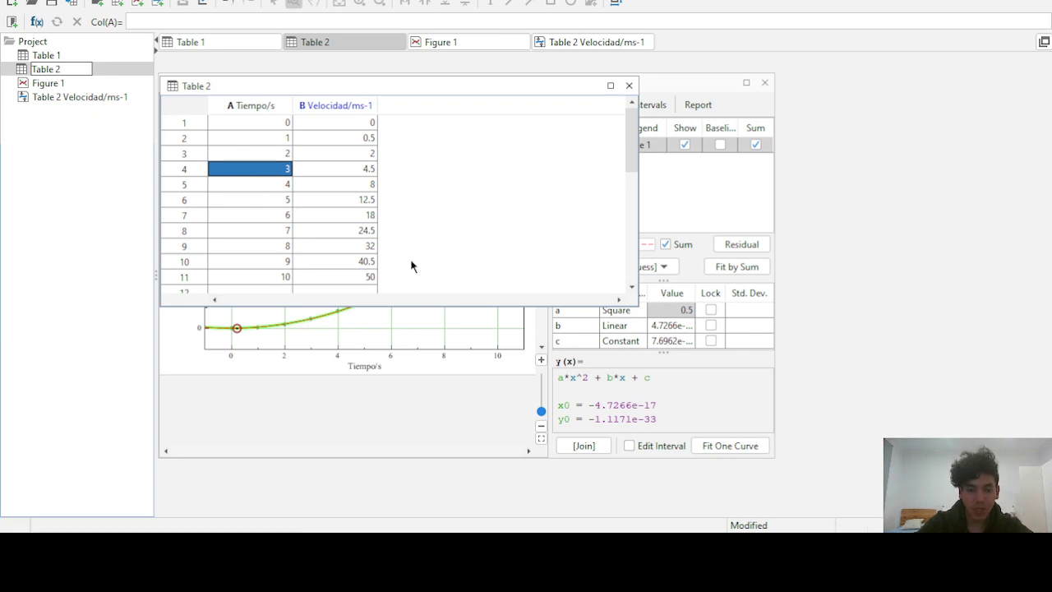
scroll(289, 215, "down", 5)
scroll(289, 215, "up", 5)
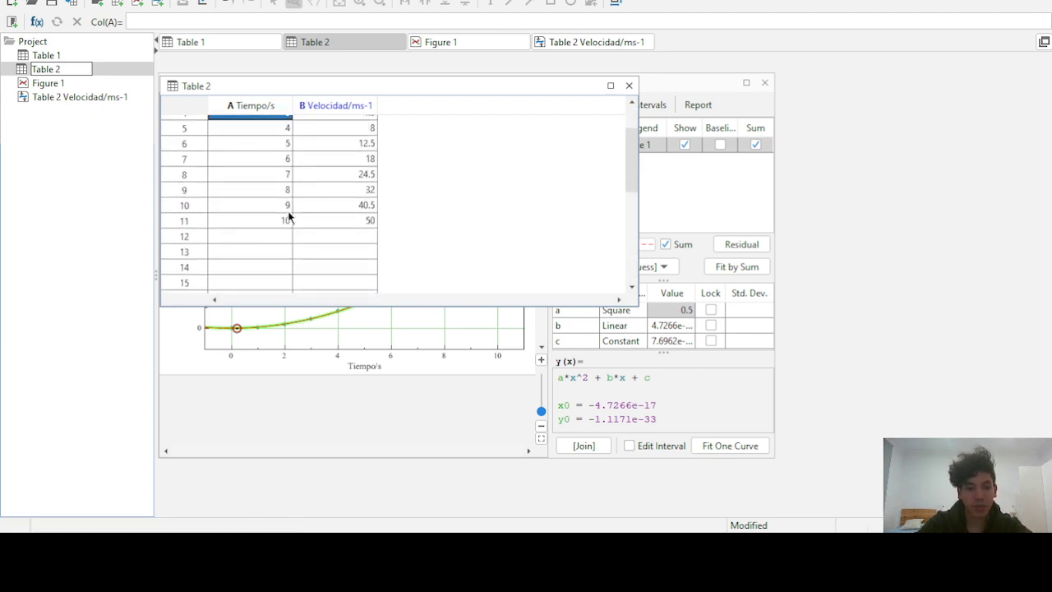
Examine the empty time cells below row 11 of Table 2 and return to the top of the table
scroll(288, 215, "up", 1)
scroll(288, 215, "down", 3)
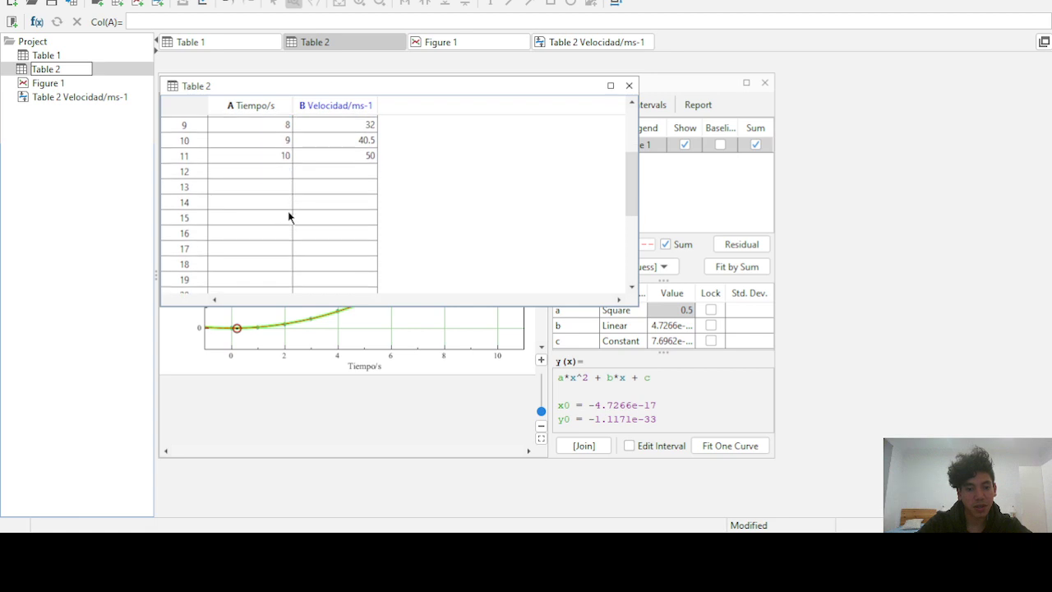
left_click(276, 172)
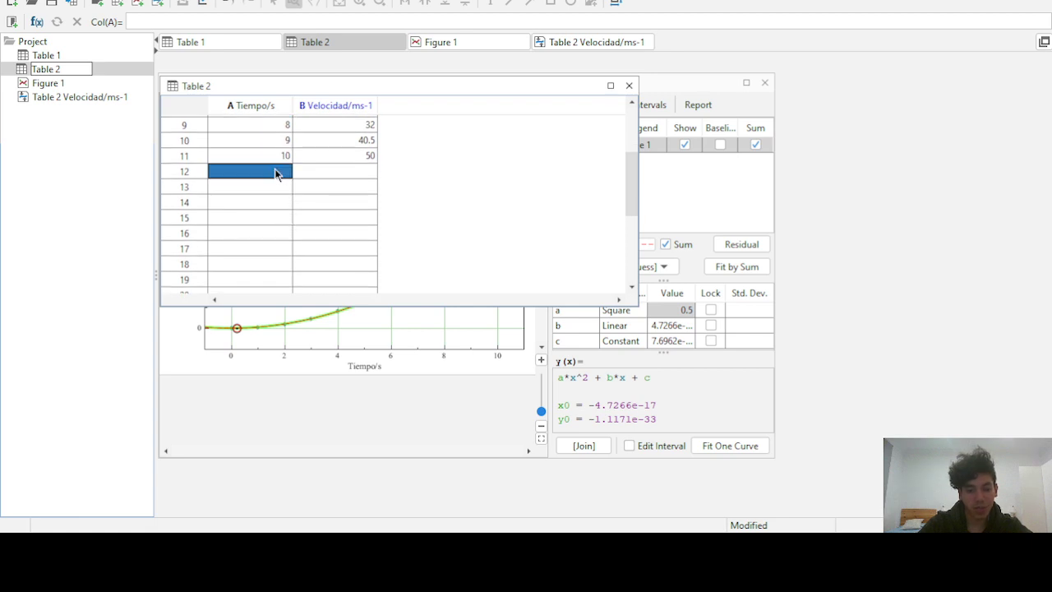
key("shift+Down")
key("shift+Down")
key("shift+Down")
key("shift+Down")
key("shift+Down")
key("shift+Down")
key("shift+Down")
key("shift+Down")
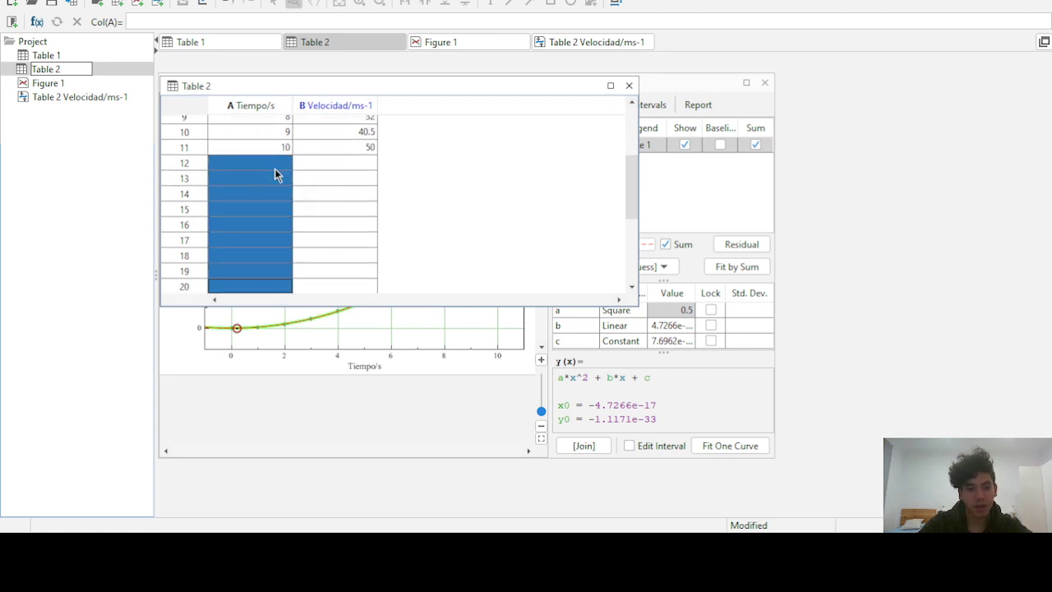
key("shift+Down")
left_click(275, 168)
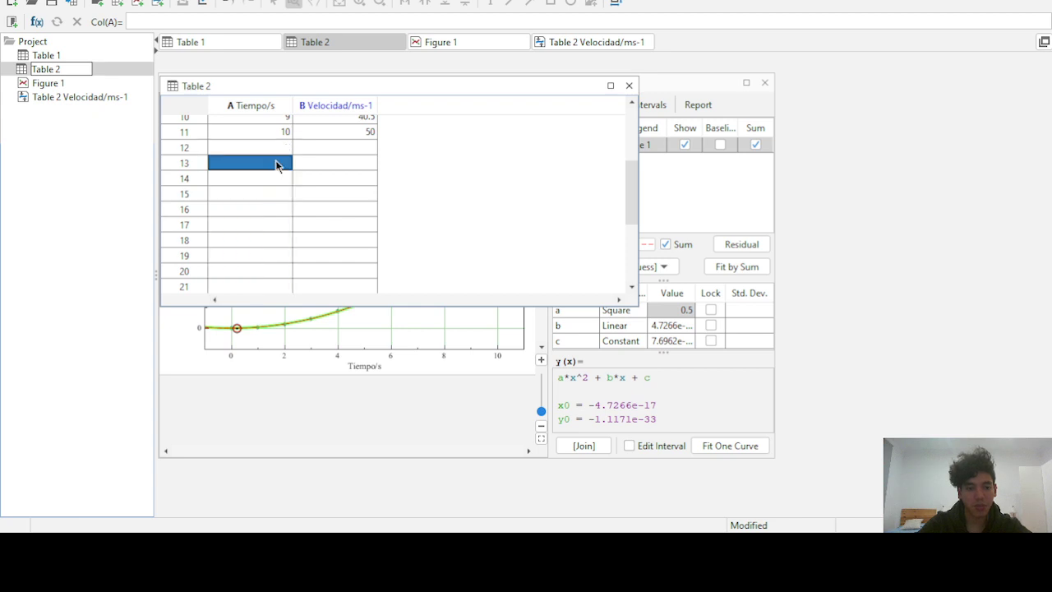
scroll(275, 167, "up", 4)
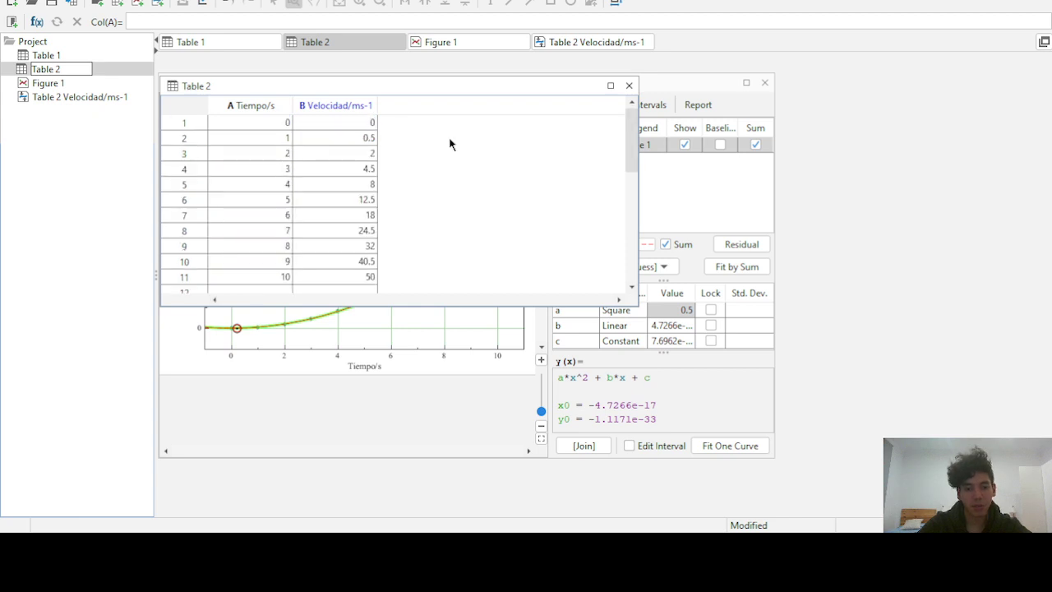
Bring the Table 2 Velocidad/ms-1 fit plot forward, zoom its velocity axis in and out, and rescale it to Best View
left_click(412, 384)
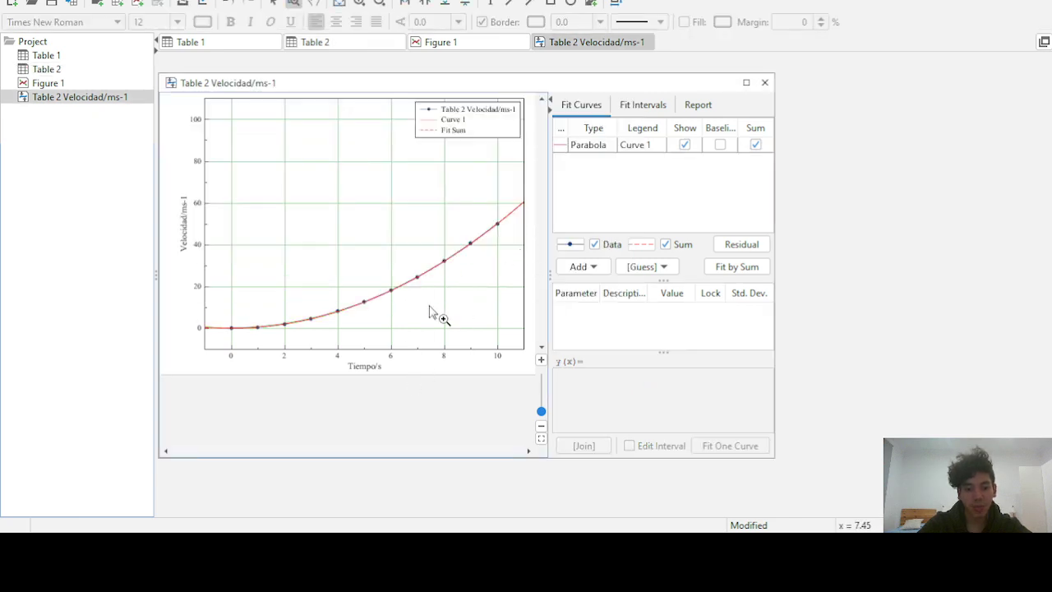
scroll(428, 315, "down", 3)
scroll(428, 316, "up", 2)
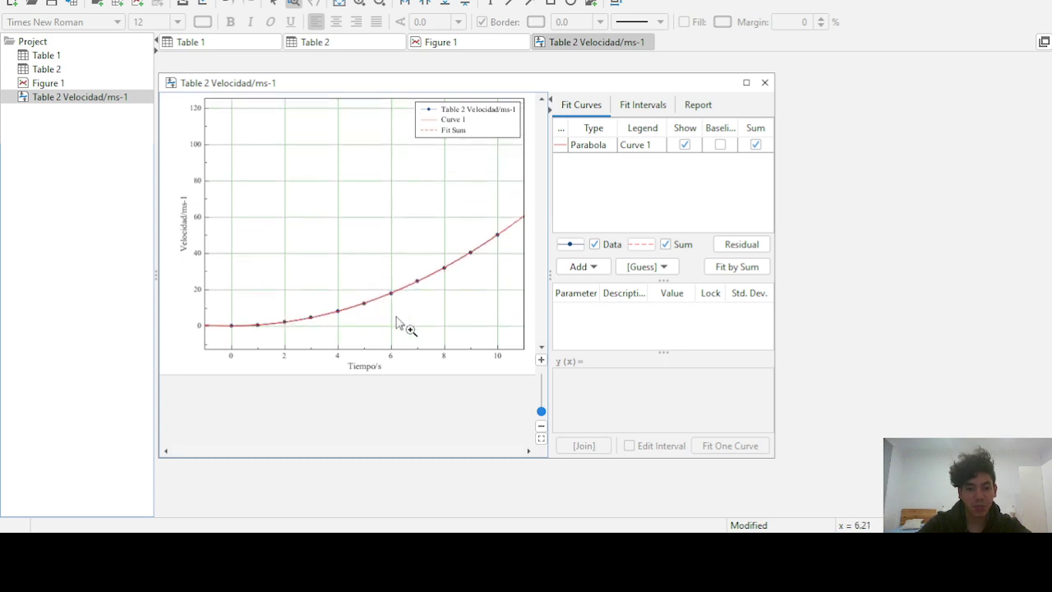
scroll(392, 237, "up", 10)
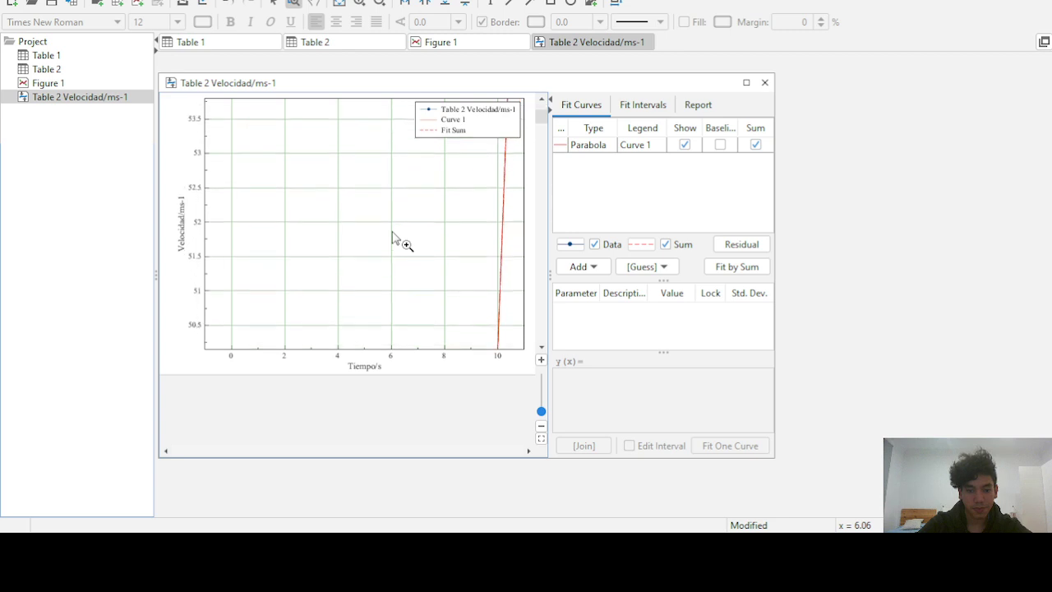
scroll(392, 237, "down", 3)
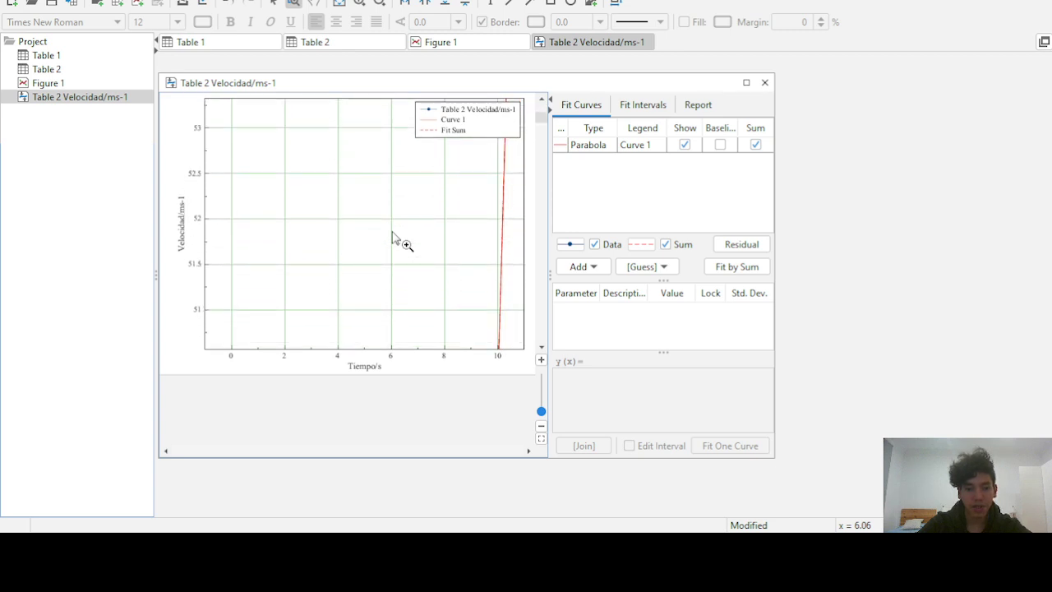
scroll(392, 237, "down", 10)
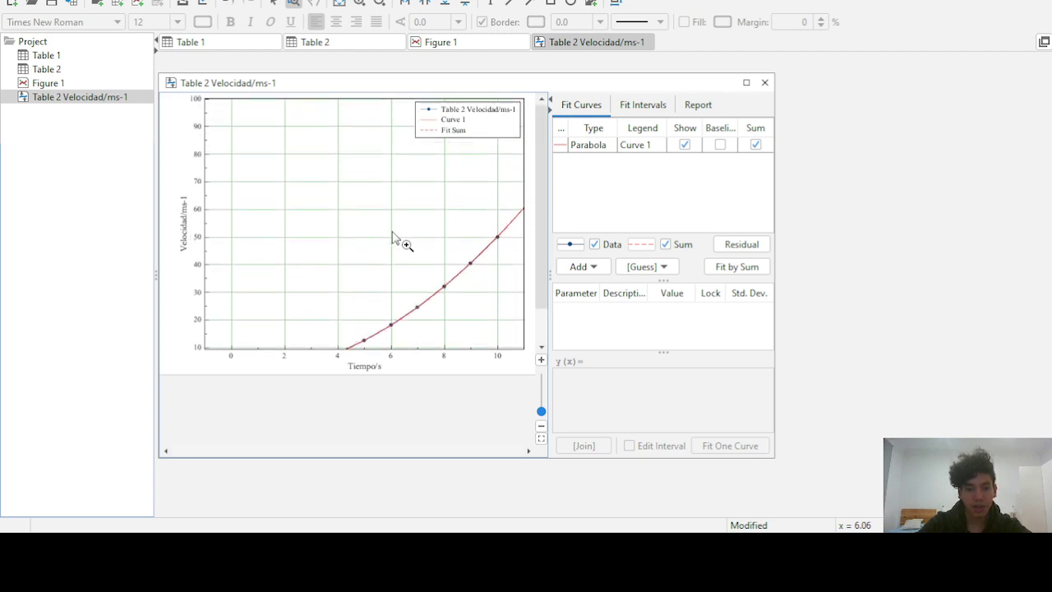
scroll(395, 238, "down", 1)
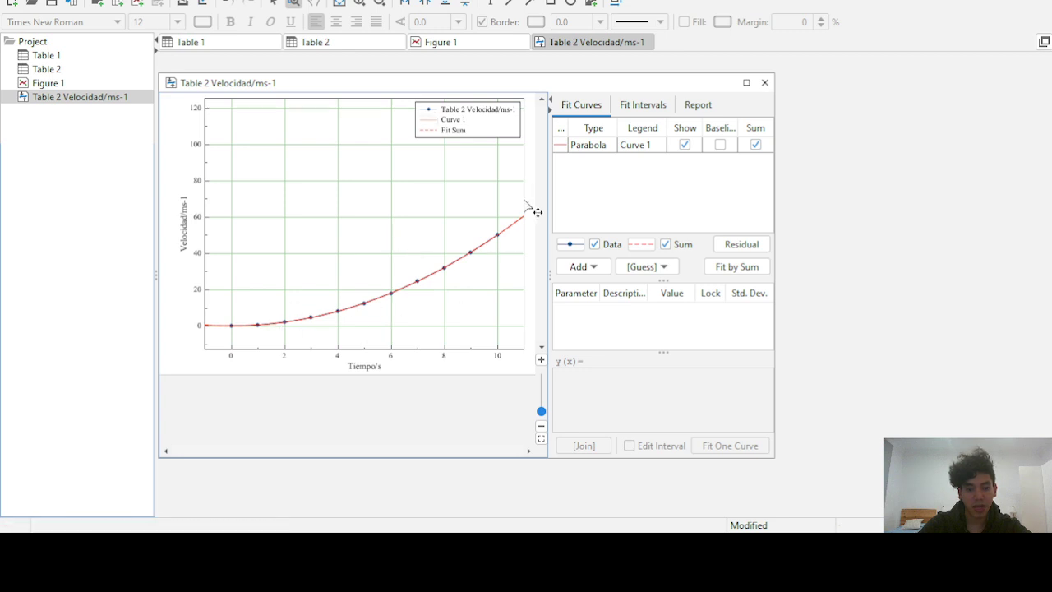
right_click(458, 315)
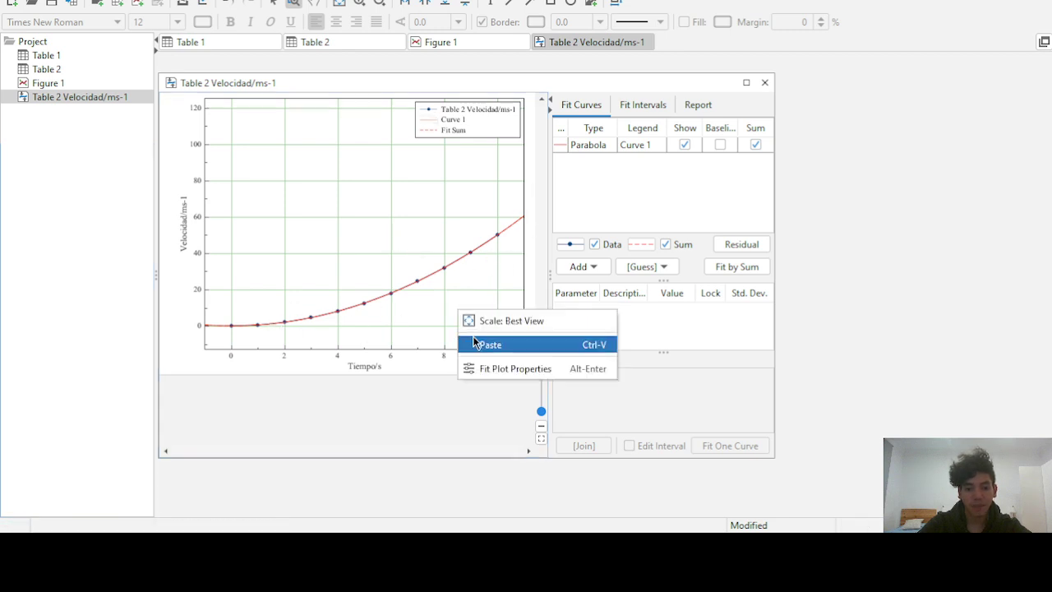
left_click(484, 320)
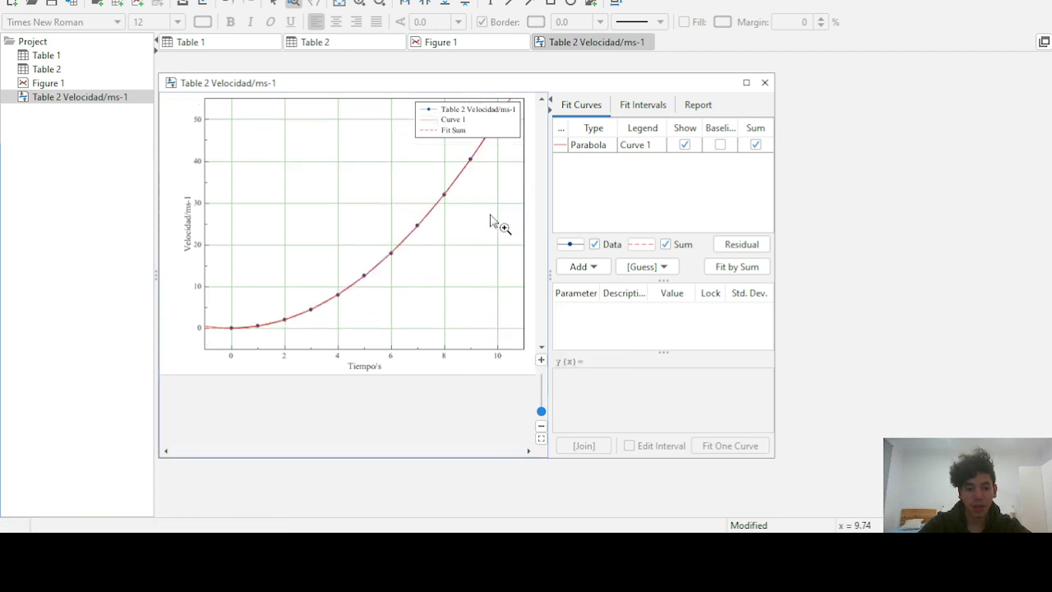
Reset the fit plot to Best View, zoom deep into the velocity axis near 19.16, and restore Best View
right_click(323, 191)
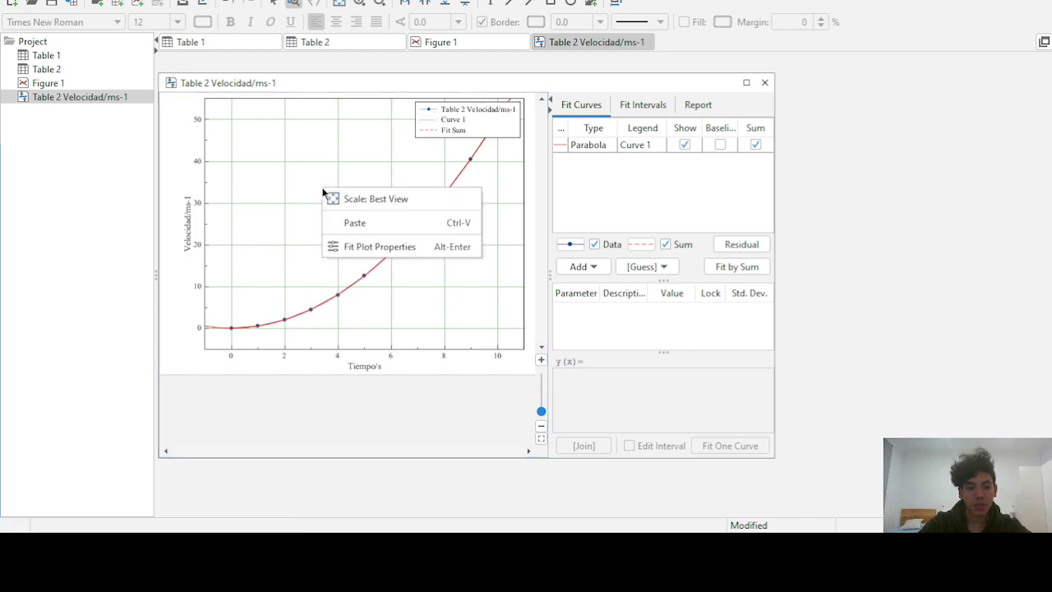
left_click(373, 201)
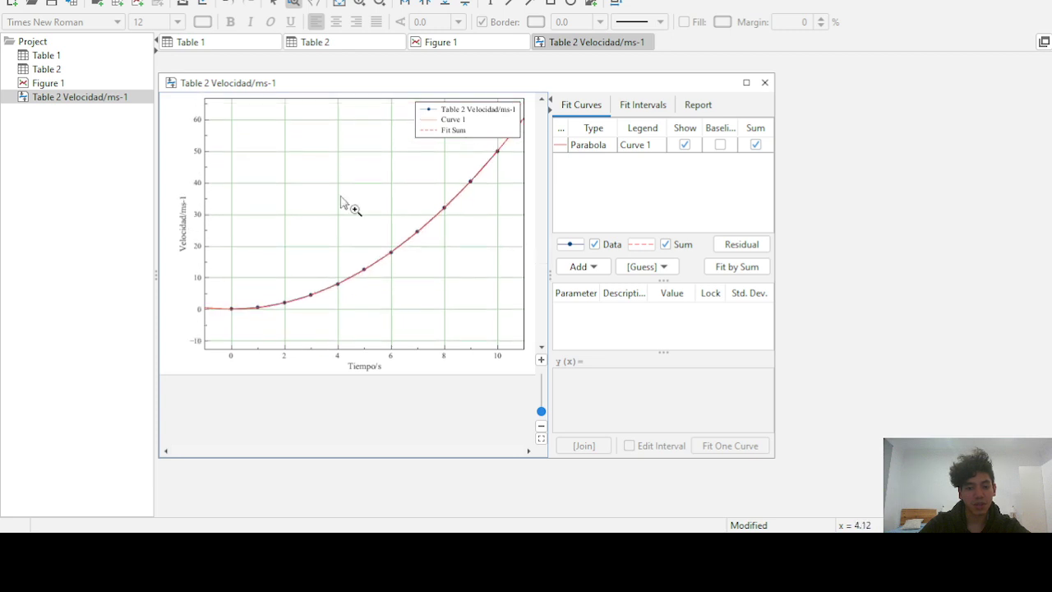
scroll(259, 249, "up", 15)
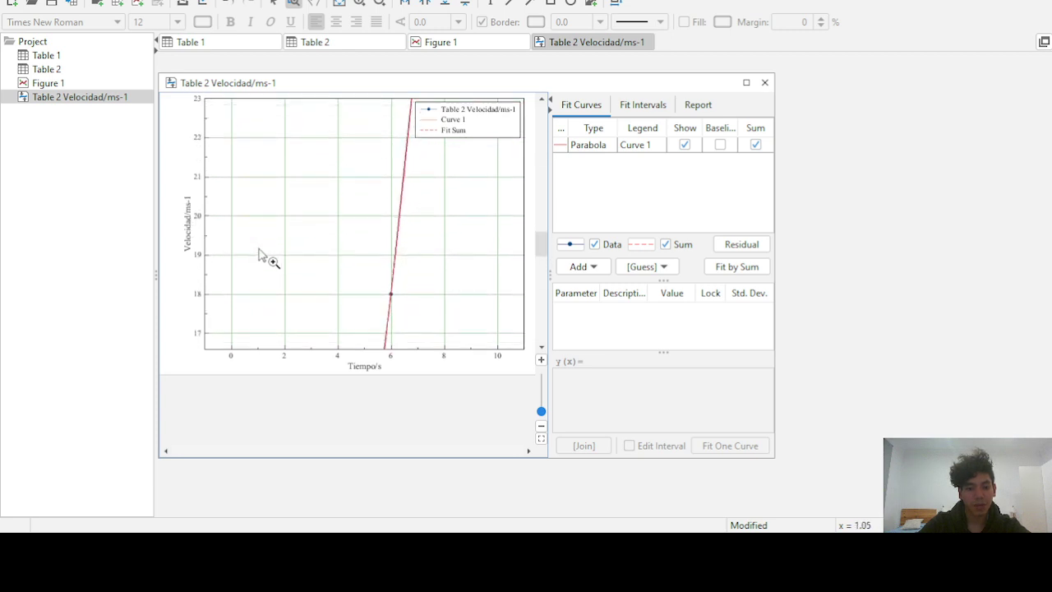
scroll(259, 254, "up", 10)
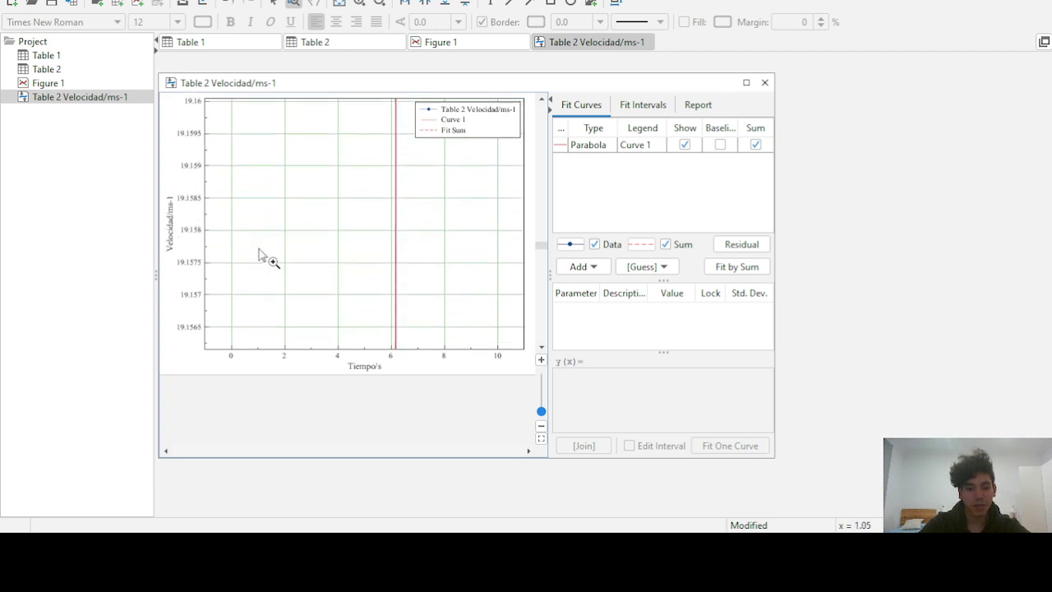
scroll(259, 255, "up", 8)
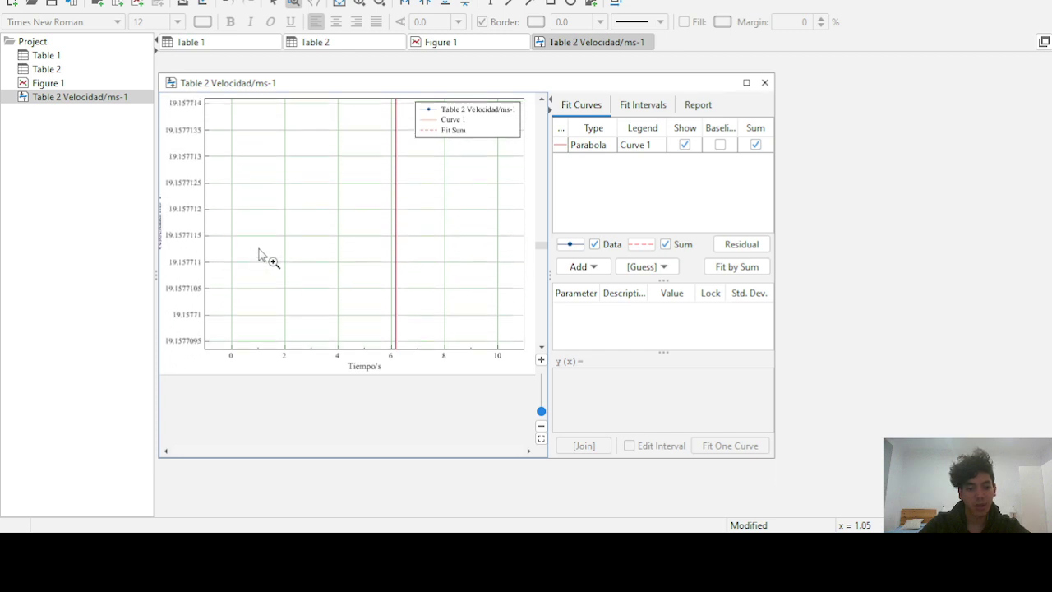
right_click(295, 233)
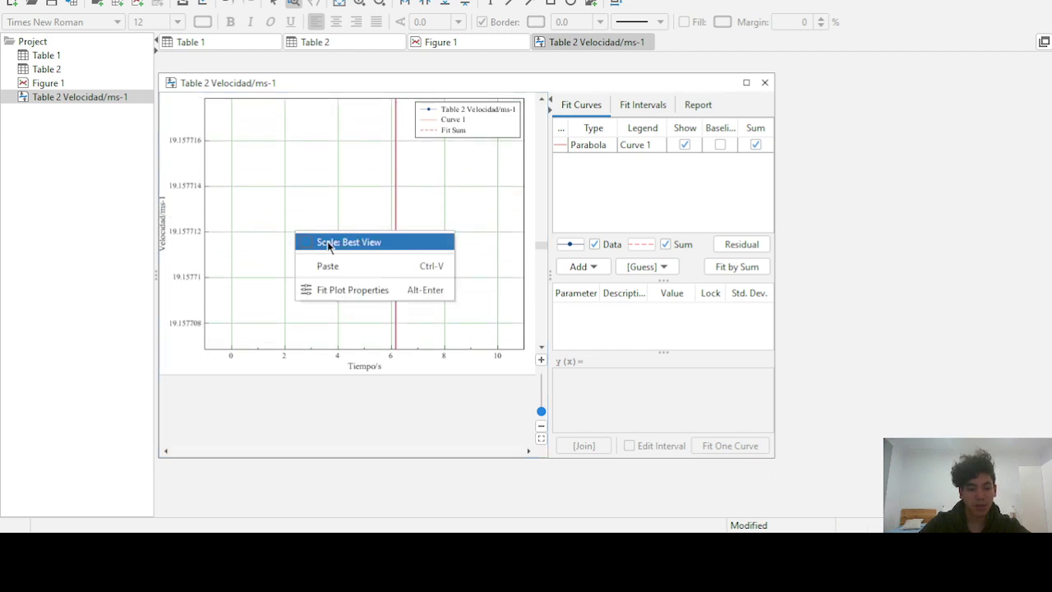
left_click(386, 242)
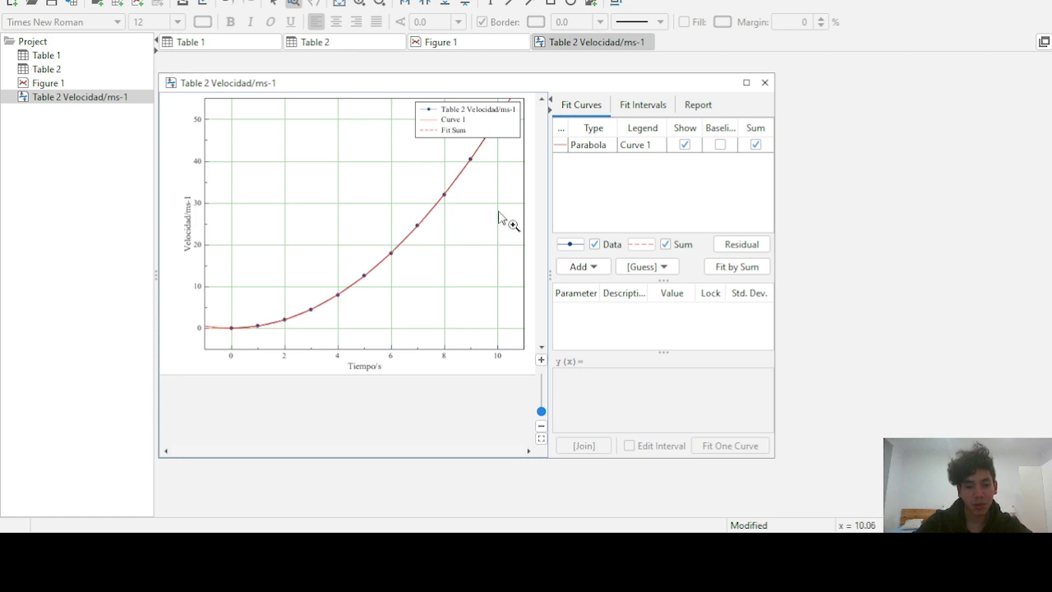
Inspect the low-velocity part of the fit curve up close, and return the plot to its Best View scale
scroll(503, 329, "up", 2)
scroll(502, 329, "up", 5)
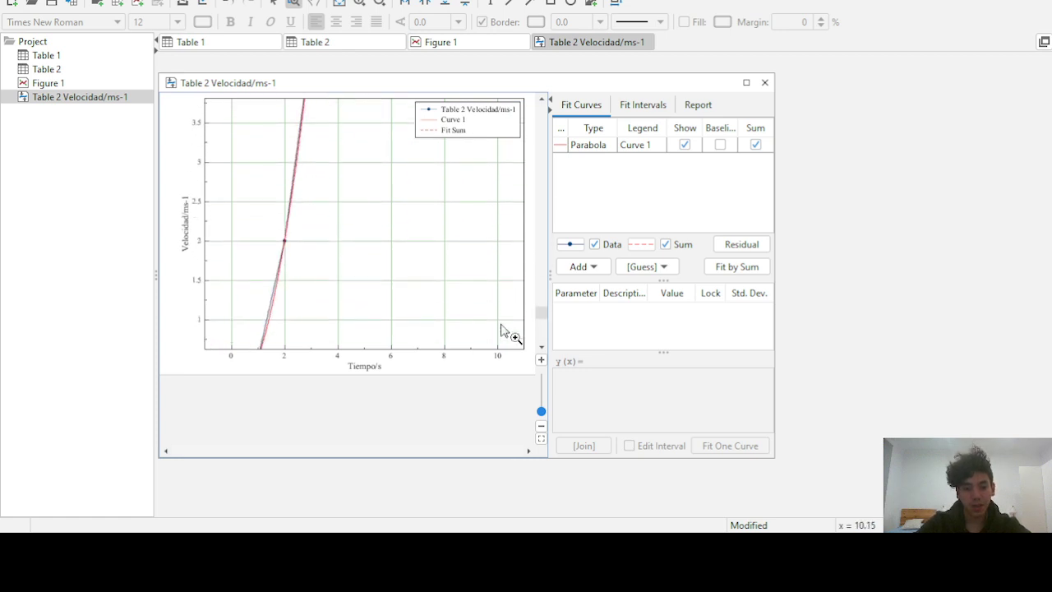
scroll(503, 329, "up", 3)
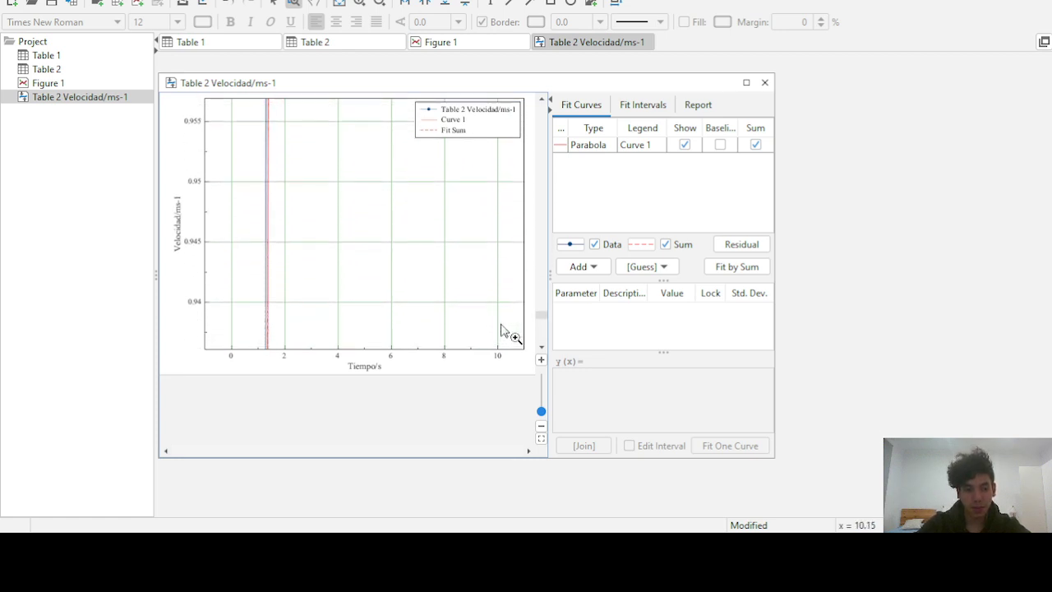
scroll(503, 333, "up", 5)
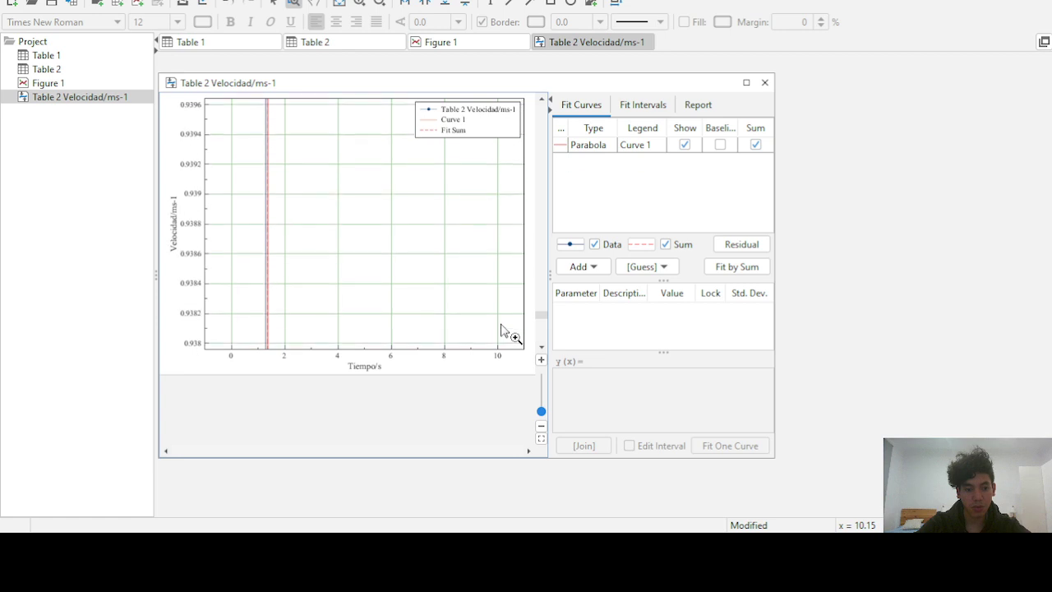
right_click(451, 235)
left_click(471, 241)
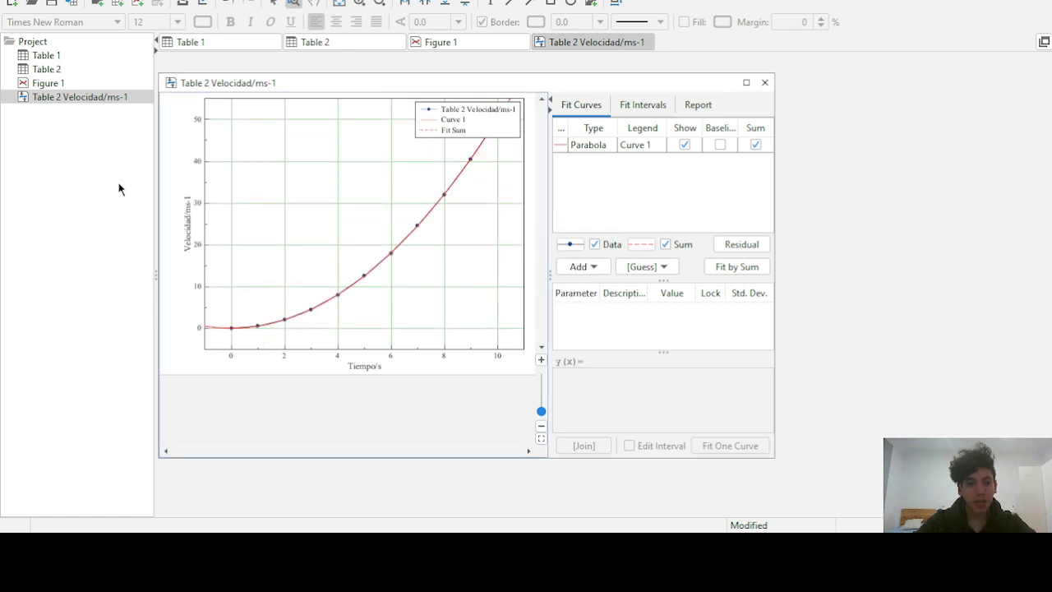
left_click(99, 207)
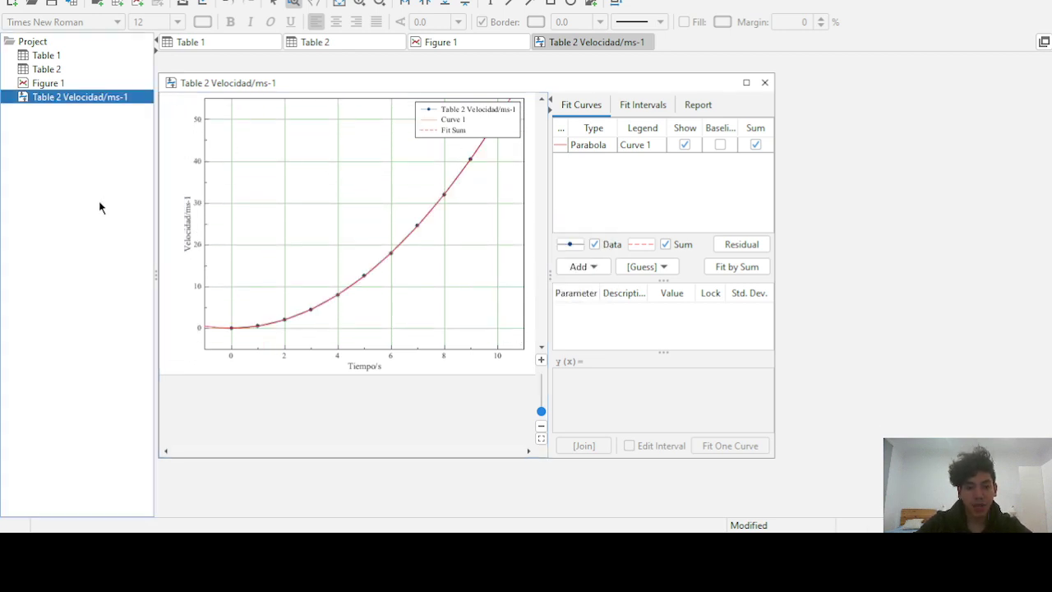
left_click(556, 87)
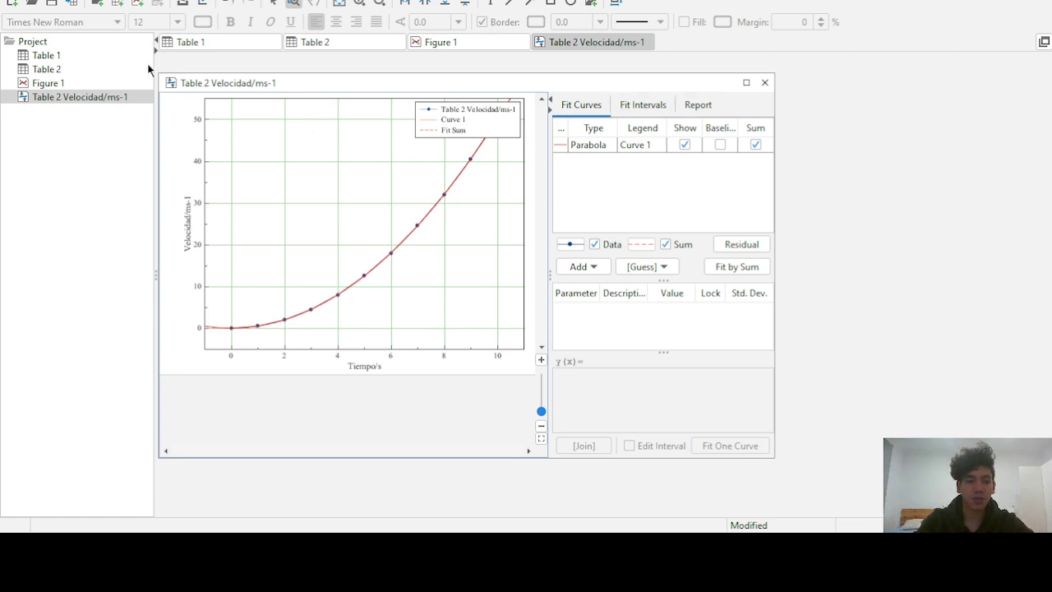
Open Table 1 and enlarge its window to show about 21 rows of data
left_click(182, 44)
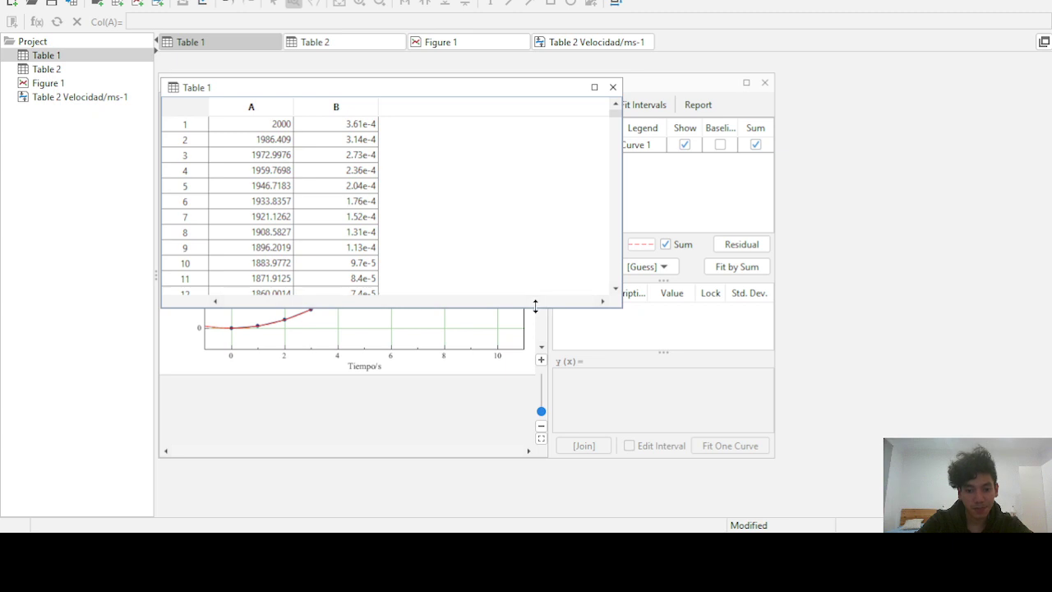
left_click_drag(535, 306, 539, 450)
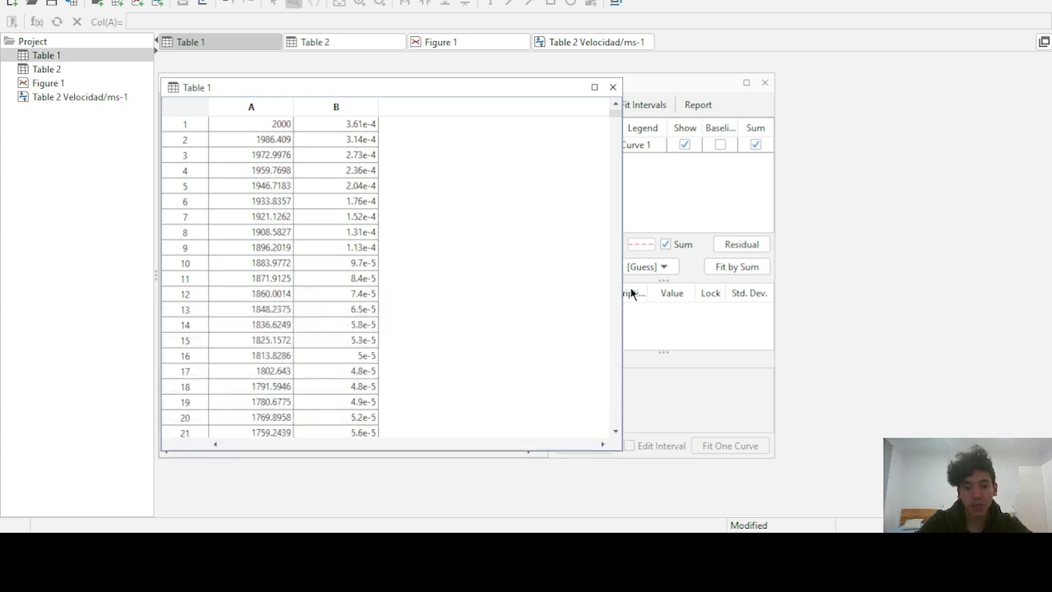
left_click_drag(620, 283, 625, 284)
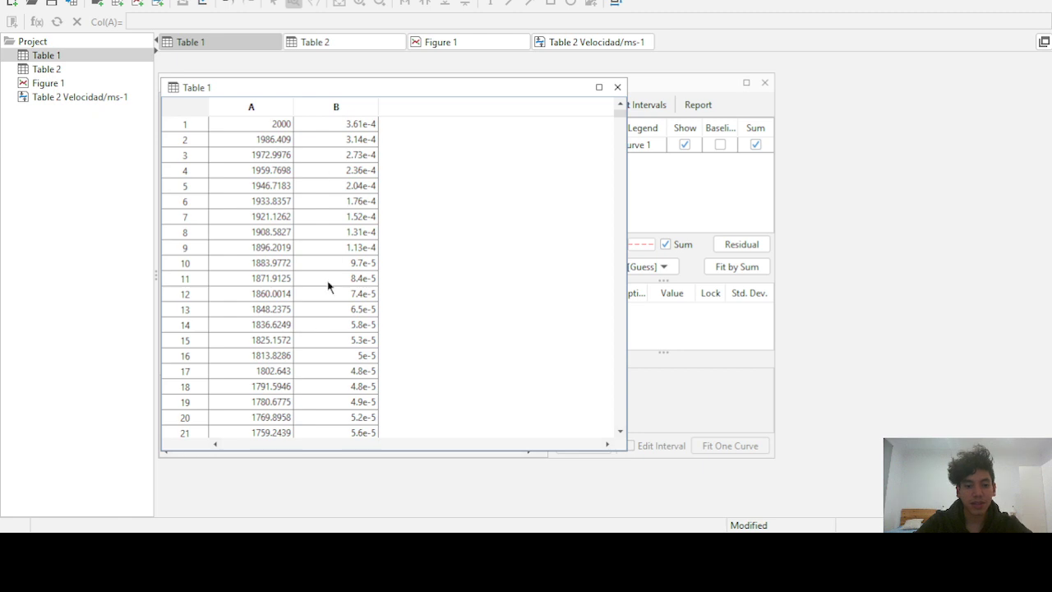
Examine the data in columns A and B of Table 1, highlighting the first values of A and the whole of column B
left_click(262, 125)
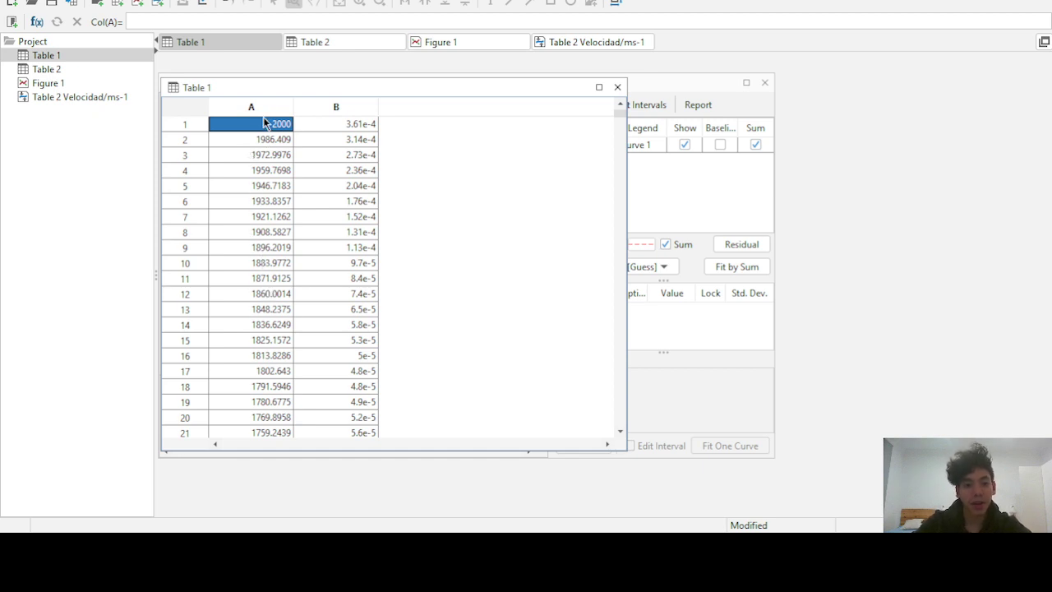
left_click(321, 128)
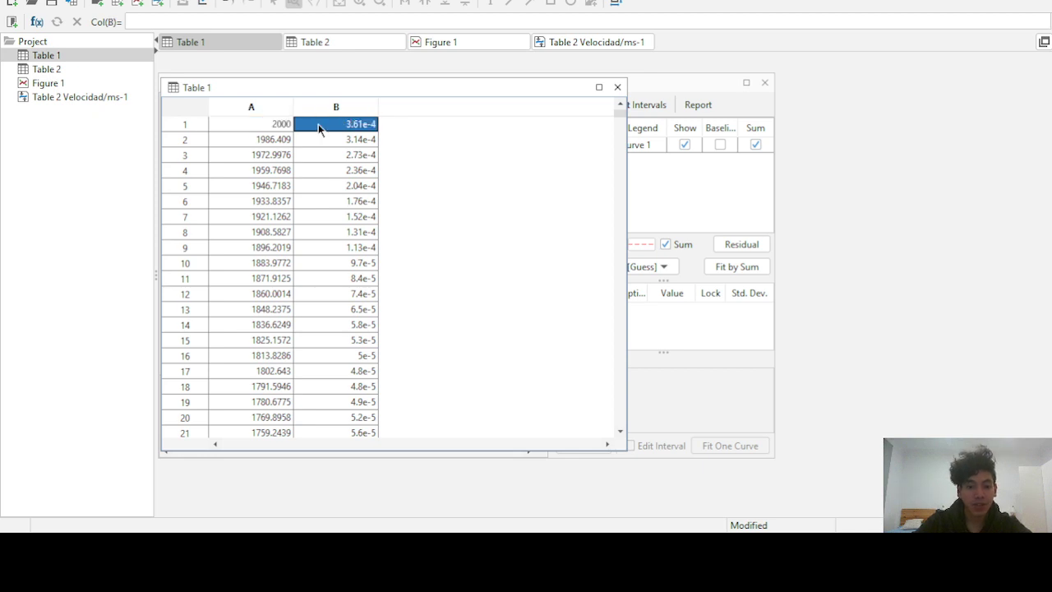
left_click(267, 128)
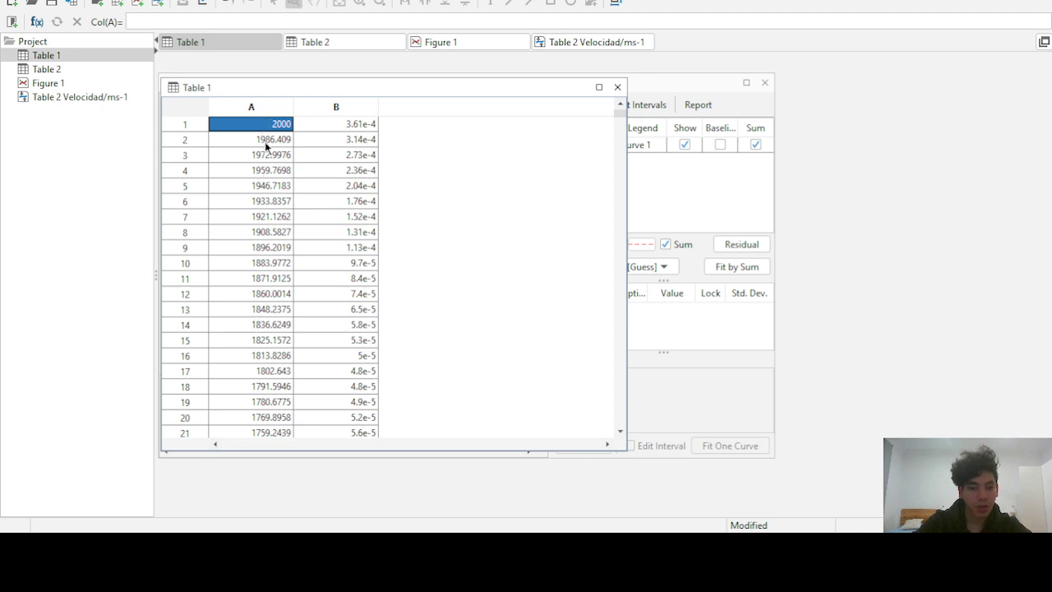
key("shift+Down")
key("shift+Down")
key("shift+Down")
key("shift+Down")
key("shift+Down")
key("shift+Down")
key("shift+Down")
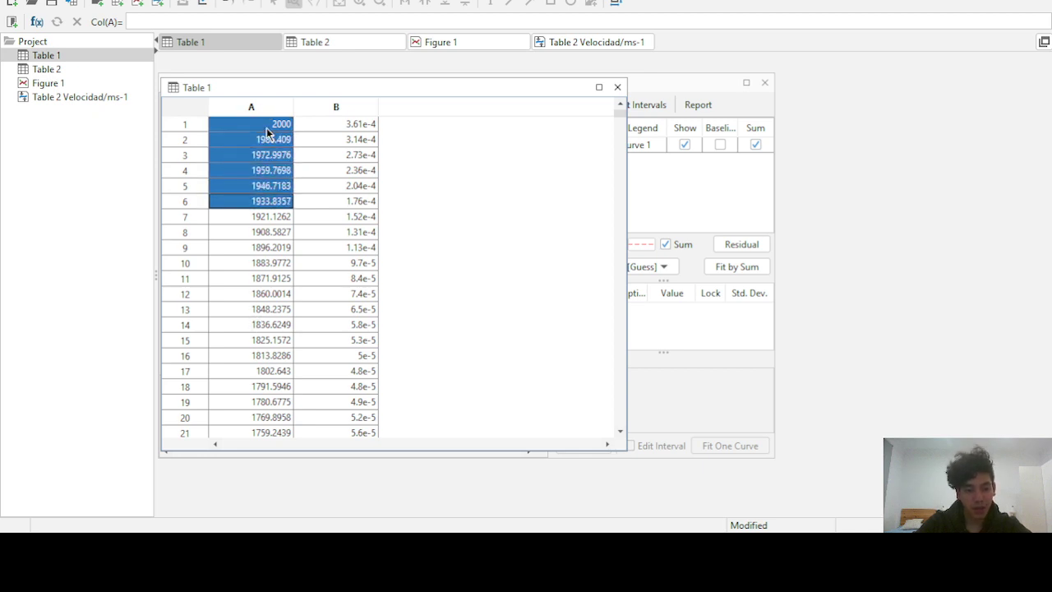
left_click(266, 131)
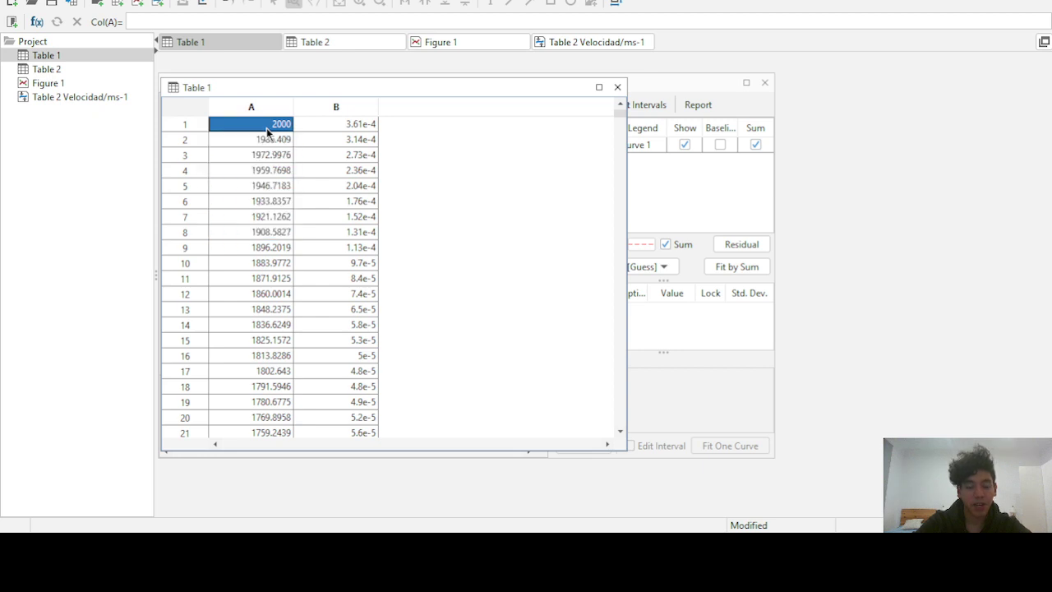
left_click(344, 110)
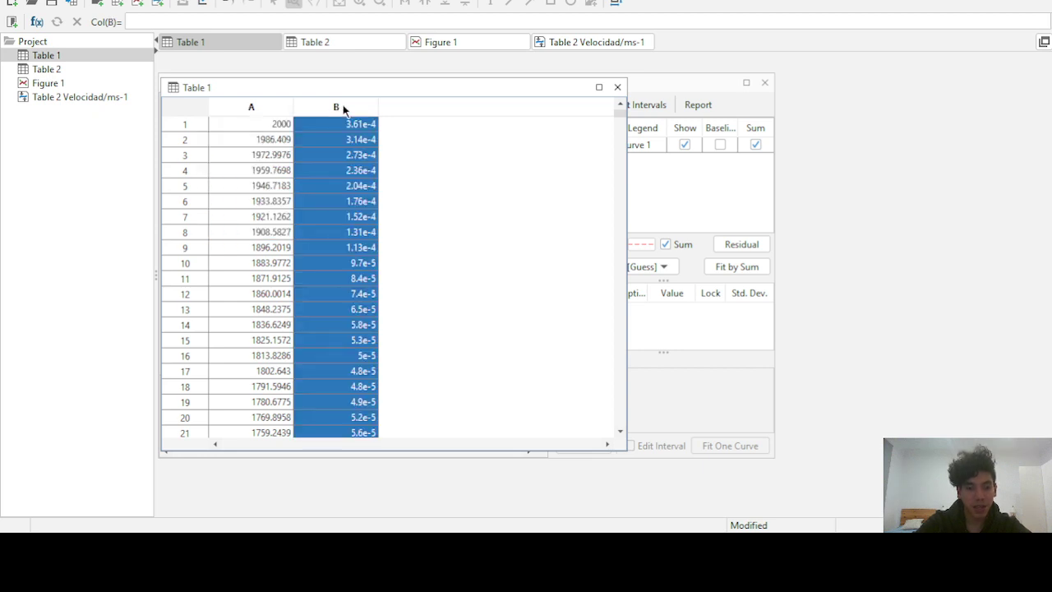
Name column B of Table 1 "Intensidad/UA"
left_click(342, 124)
double_click(339, 104)
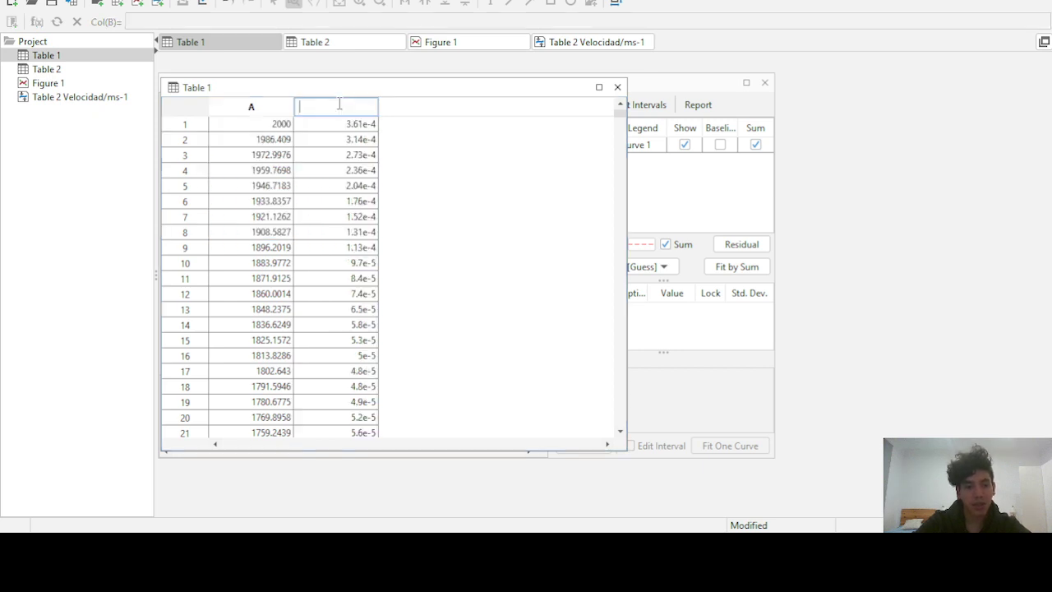
type("Intensida")
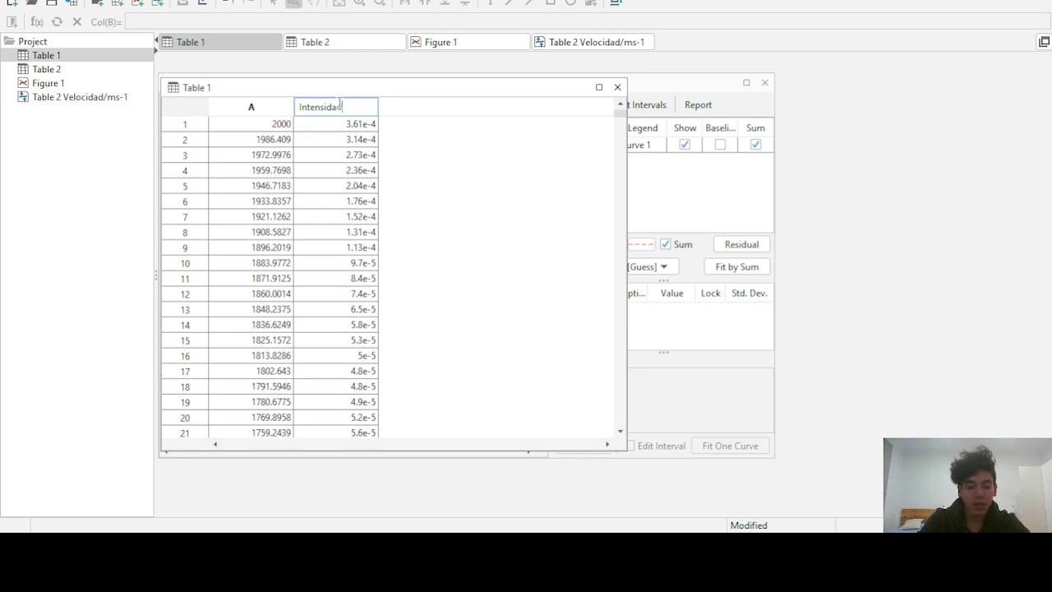
type("d")
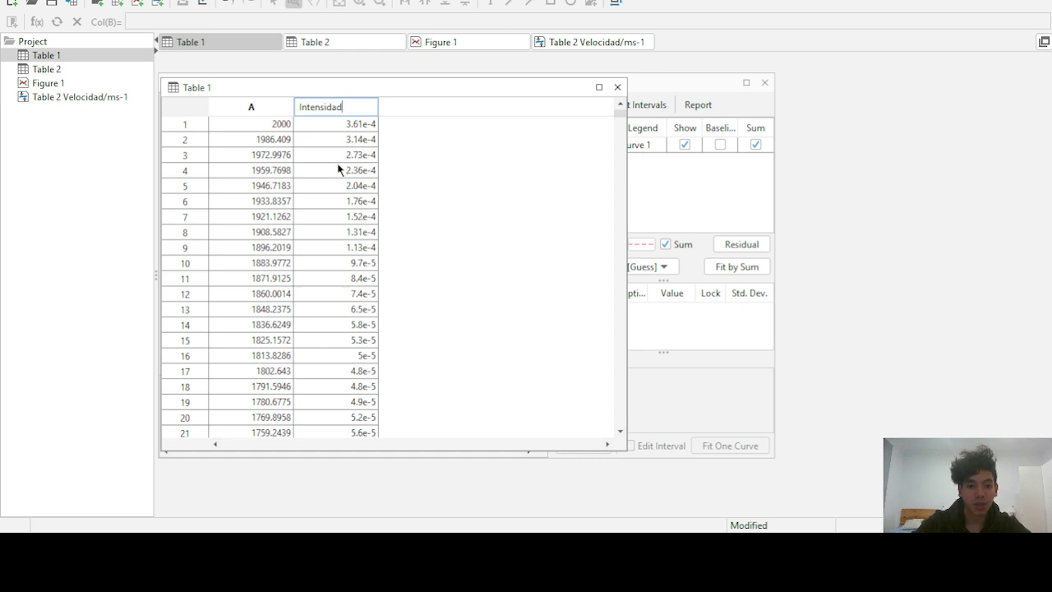
scroll(362, 280, "down", 19)
scroll(362, 283, "up", 9)
scroll(361, 283, "up", 10)
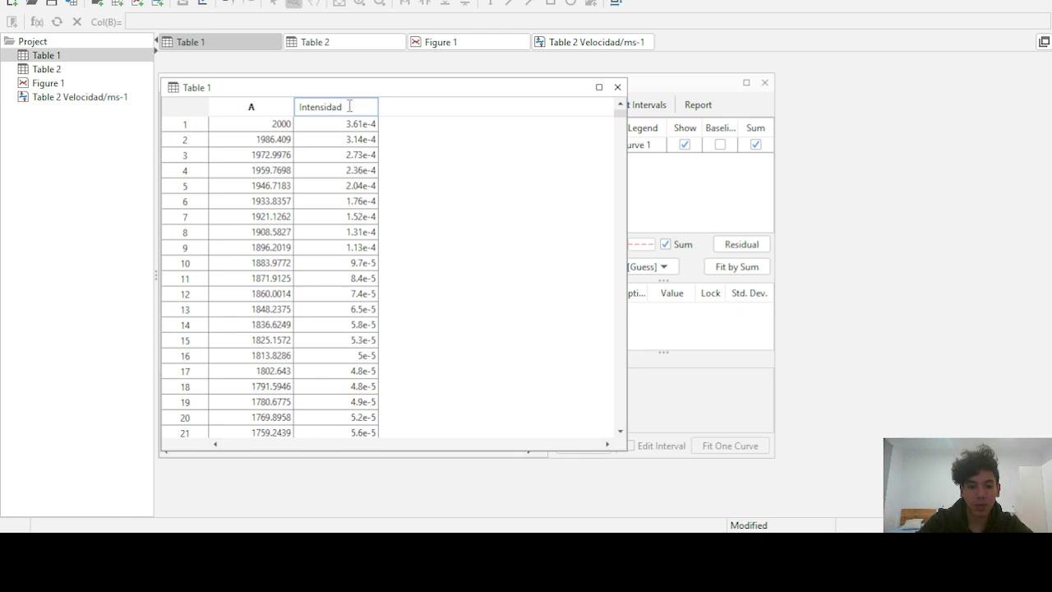
type("/")
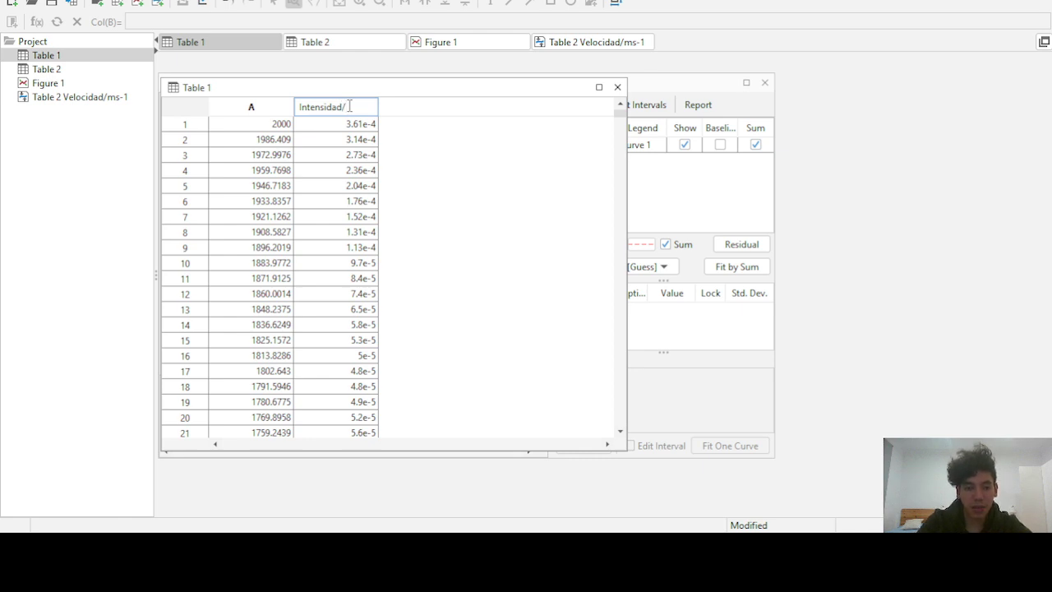
type("UA")
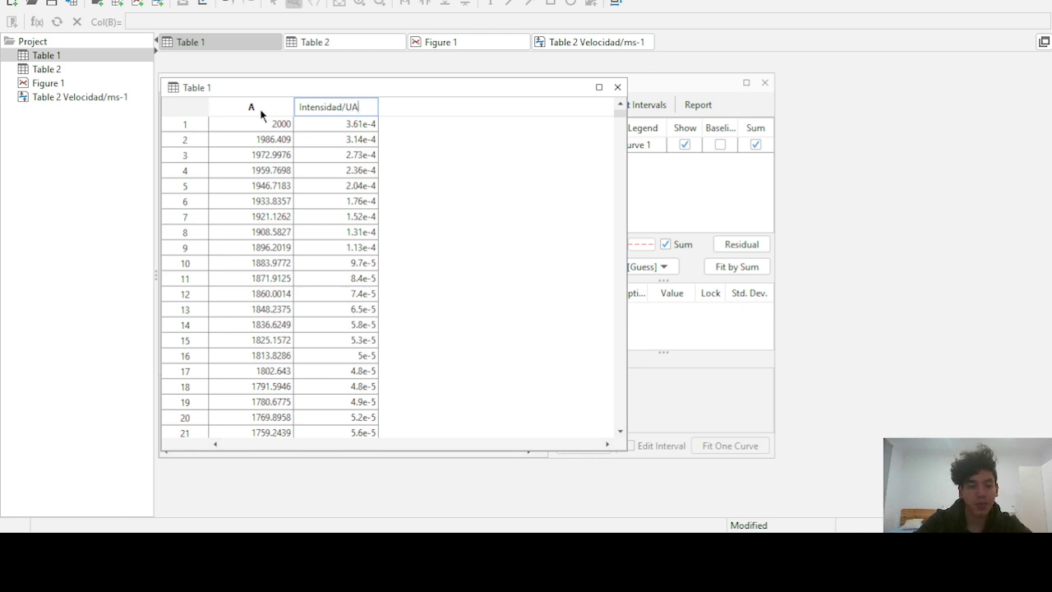
Name column A of Table 1 "Longitud de onda/nm"
left_click(260, 108)
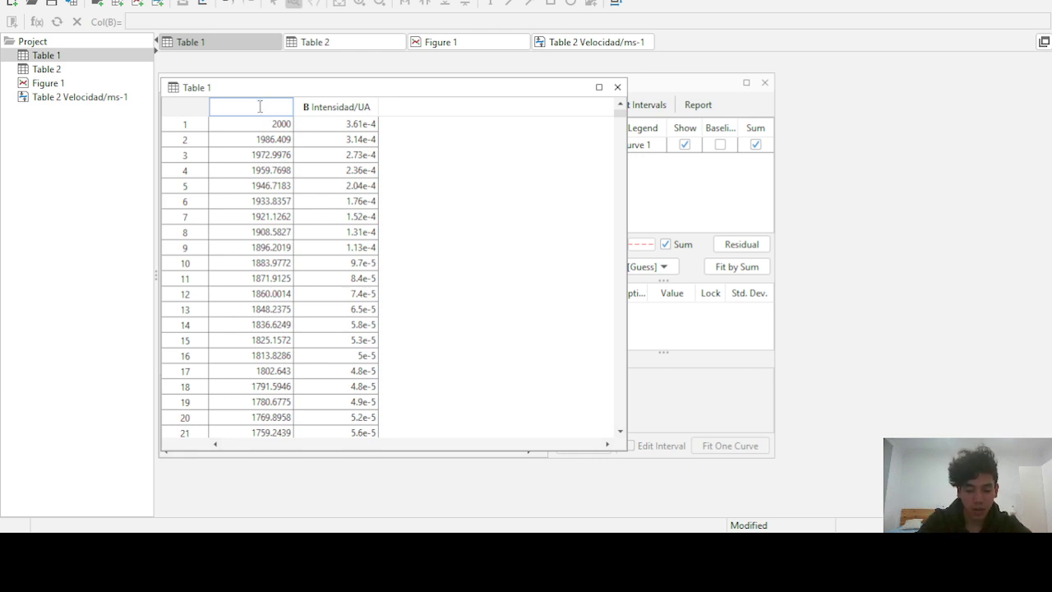
type("Longitud de onda")
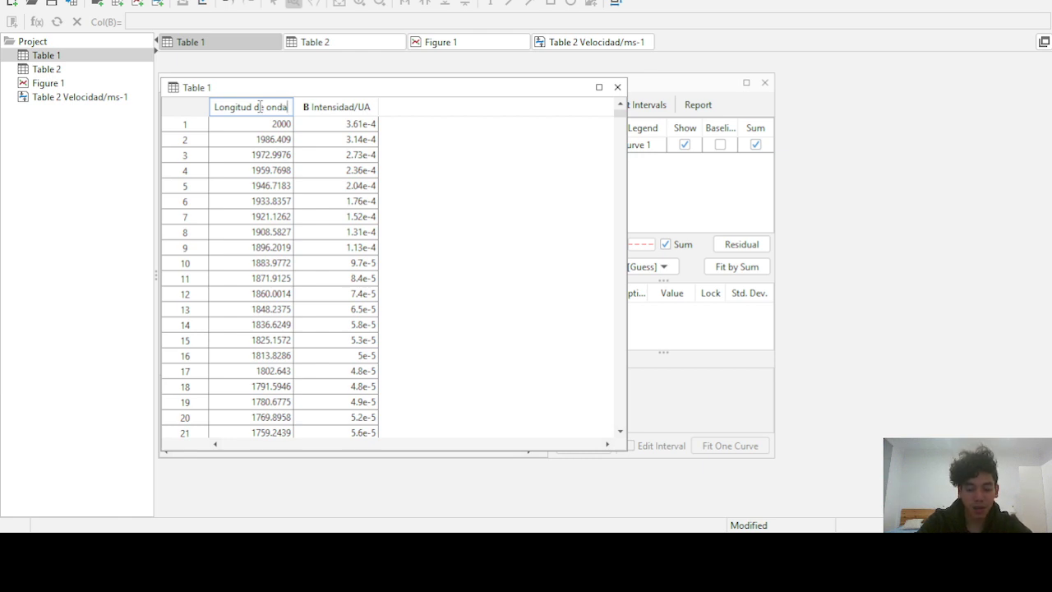
type("/nm")
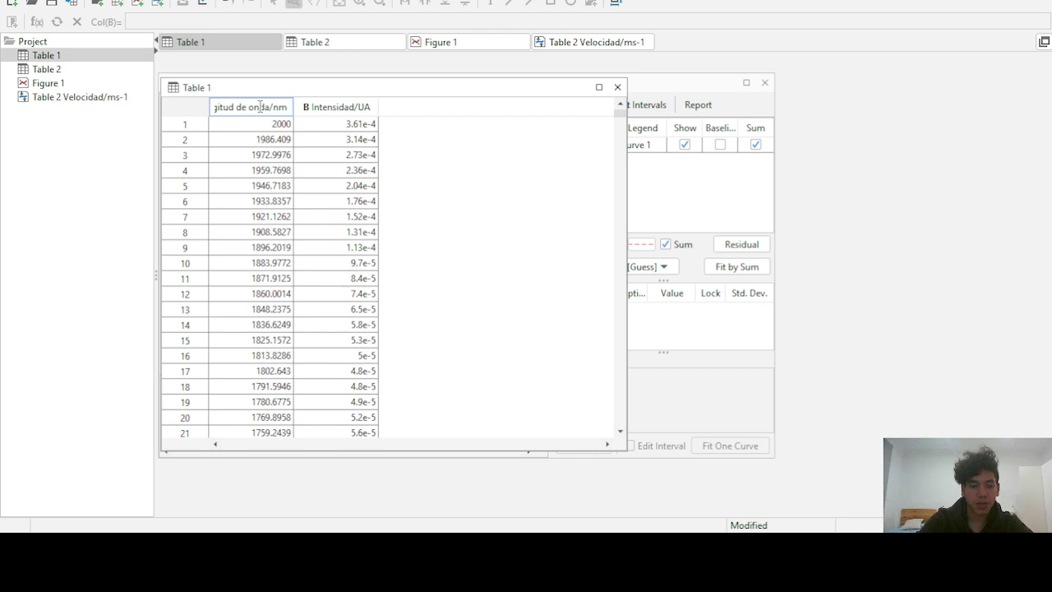
key("Return")
Create a Line & Markers figure from the Longitud de onda and Intensidad columns of Table 1
left_click(262, 112)
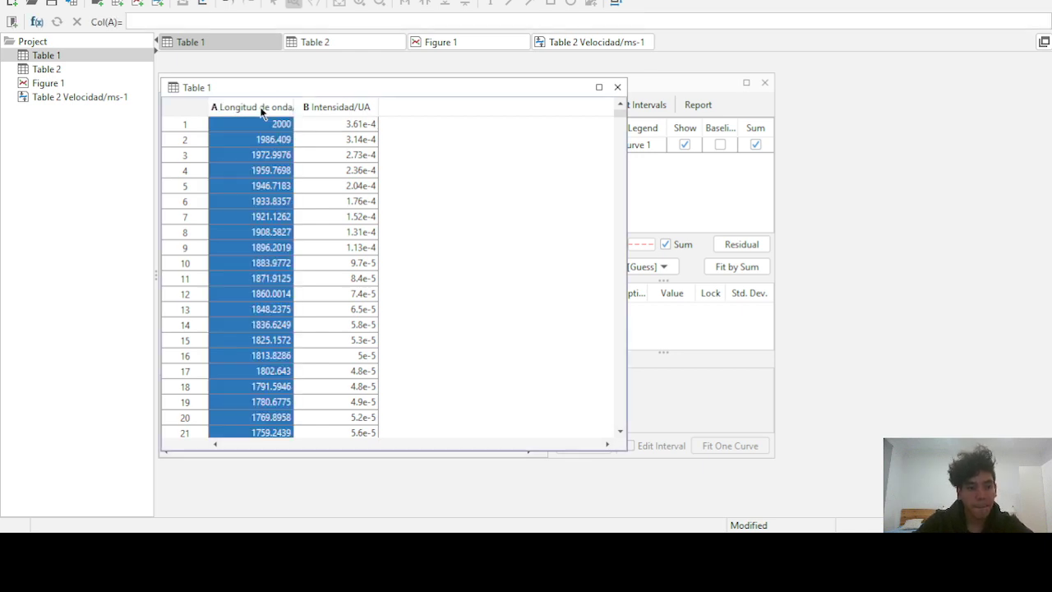
left_click(319, 108, "shift")
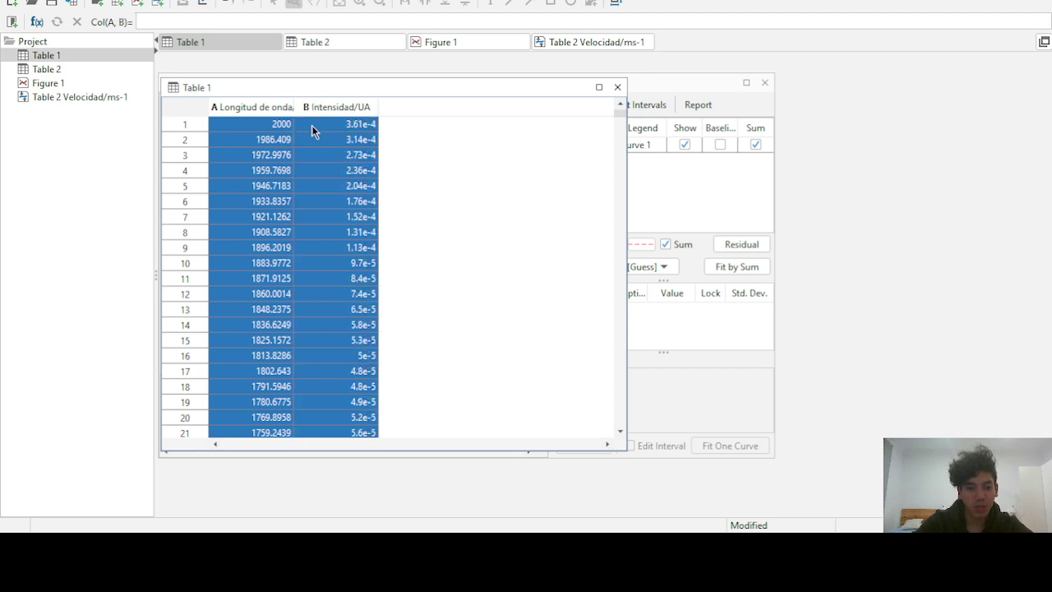
right_click(312, 125)
mouse_move(344, 165)
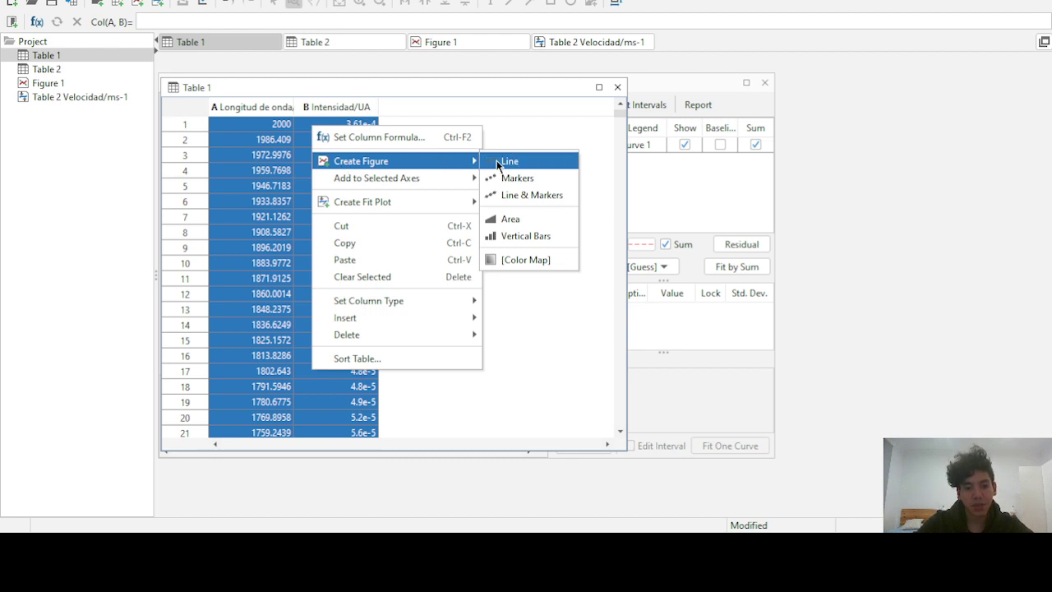
left_click(532, 198)
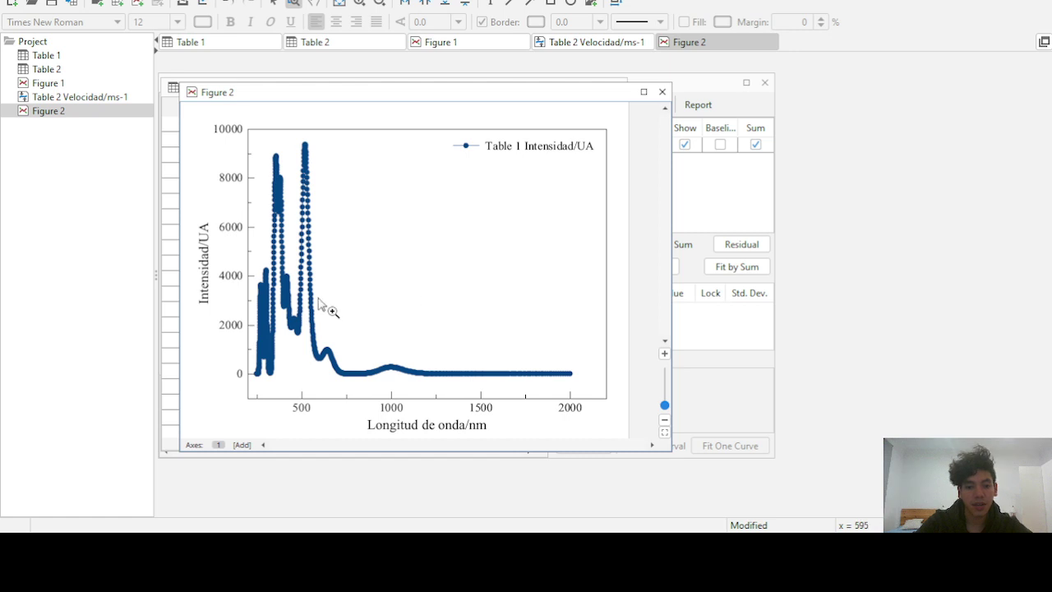
Turn off the markers of the Intensidad/UA curve in Figure 2, leaving only the connecting line
right_click(419, 243)
left_click(441, 247)
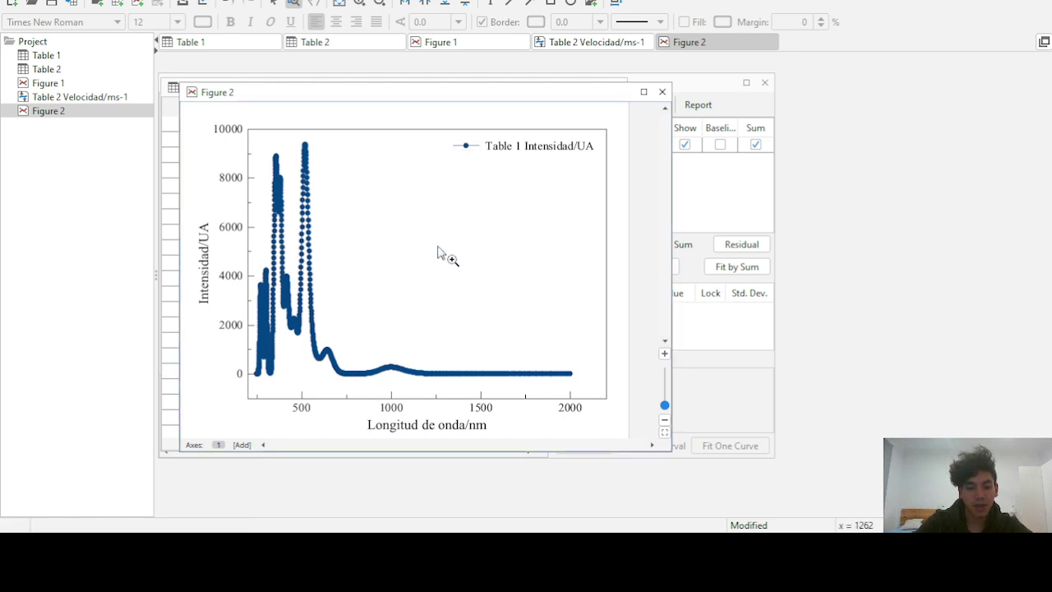
mouse_move(313, 340)
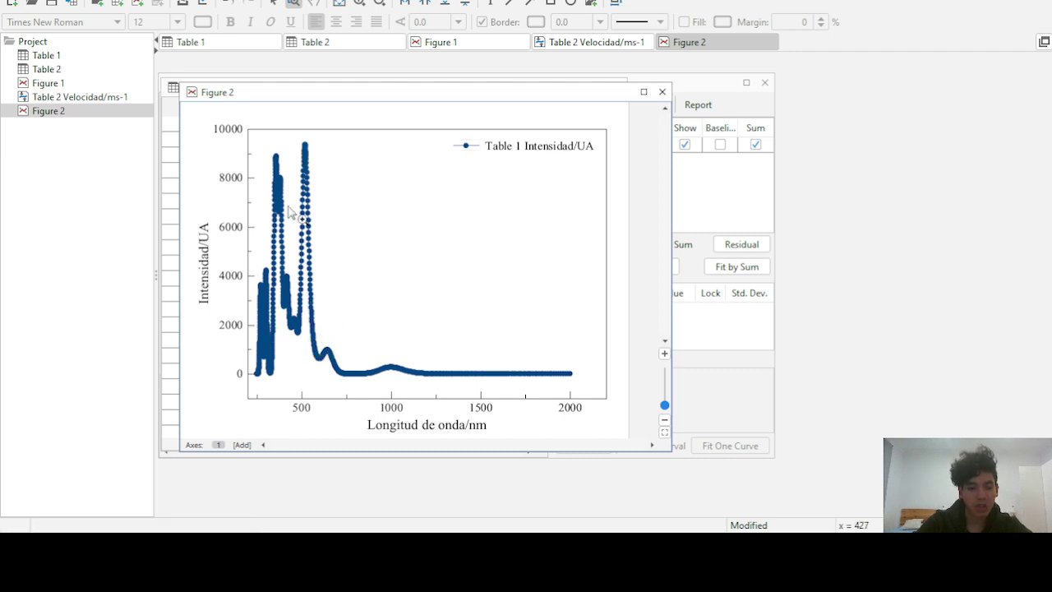
left_click(315, 343)
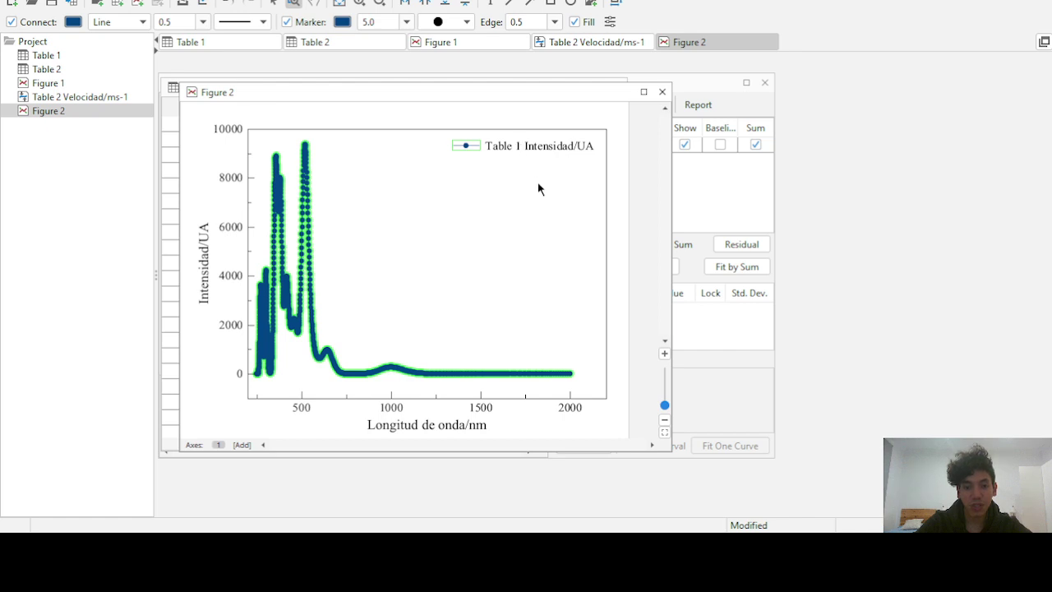
key("ctrl+z")
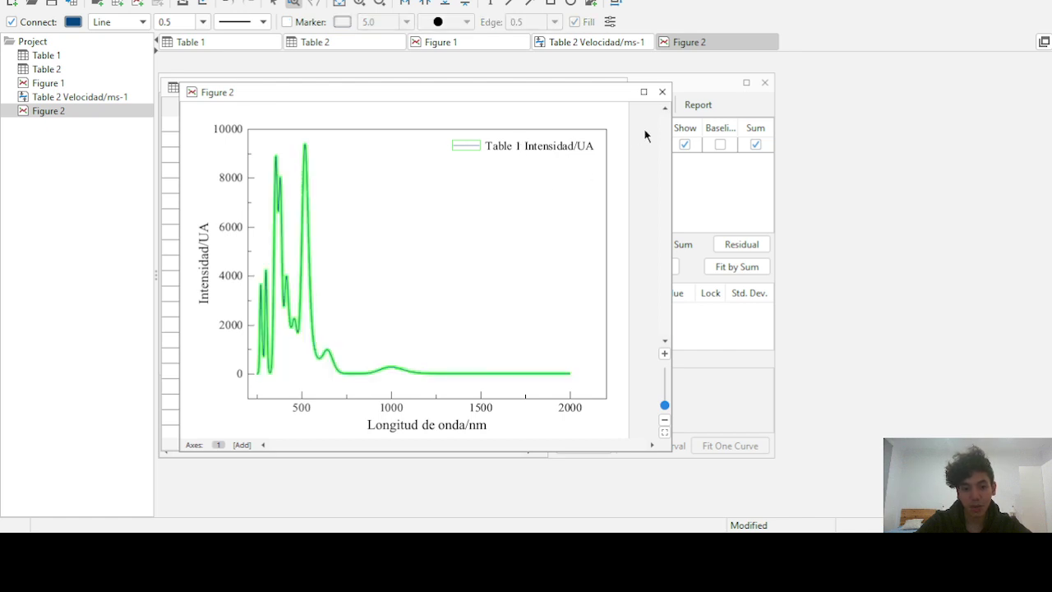
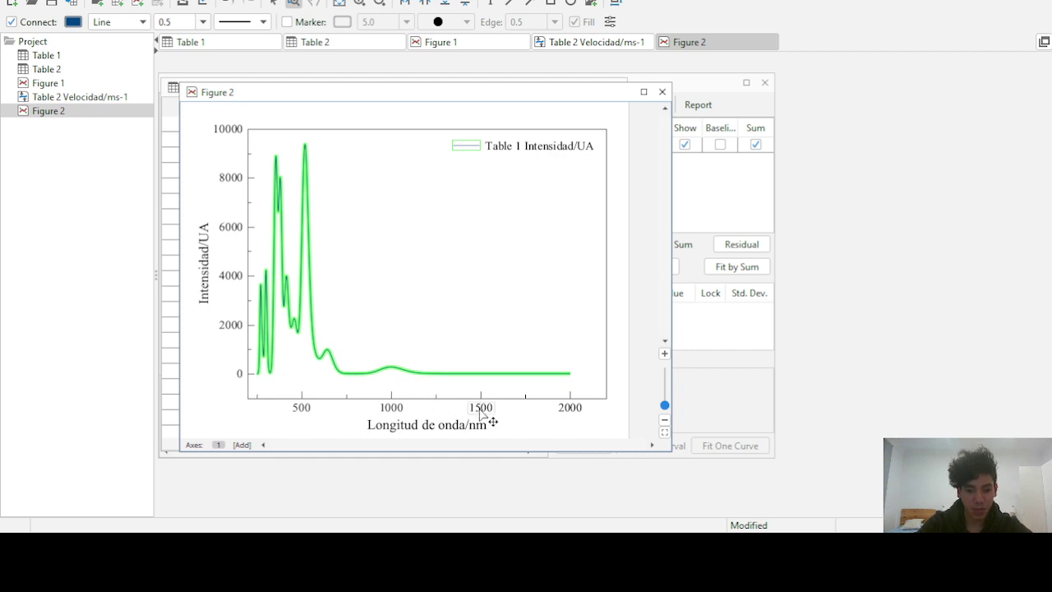
left_click(526, 401)
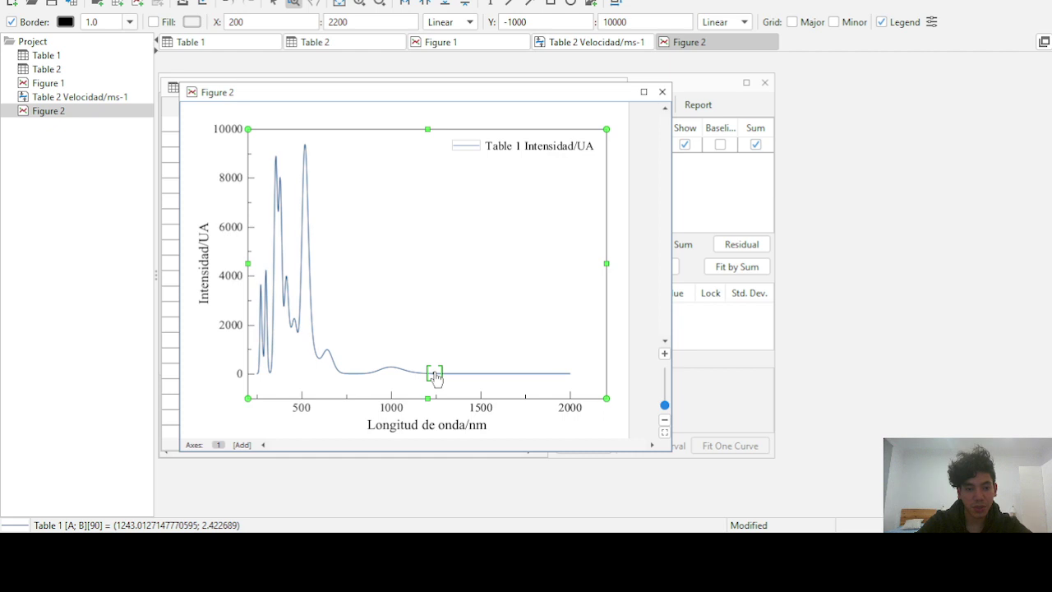
Select rows 1 to 87 of columns A and B in Table 1, down to the wavelength 1259.0764
left_click(171, 301)
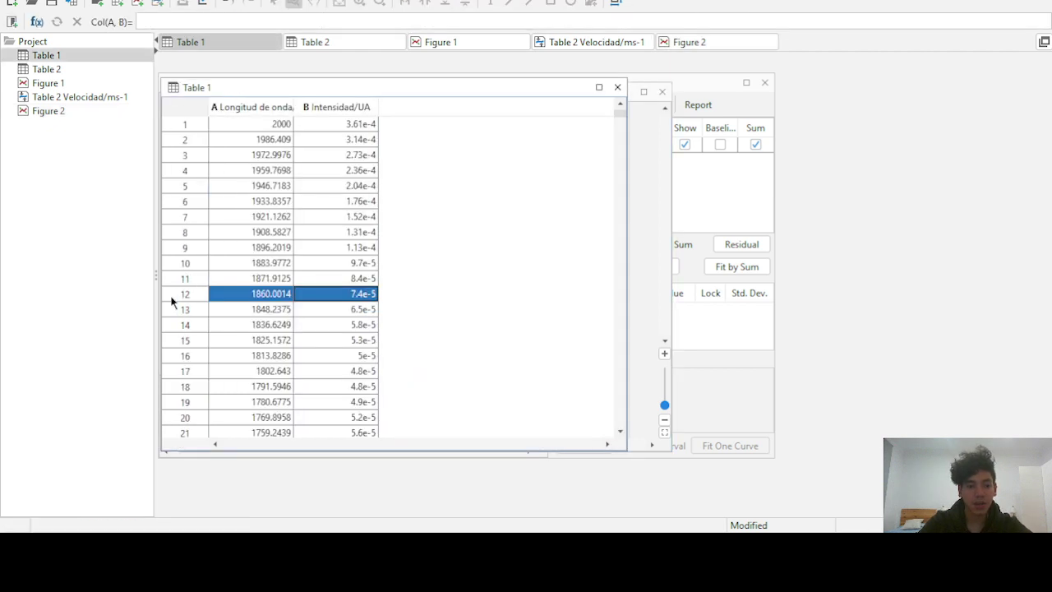
left_click(277, 264)
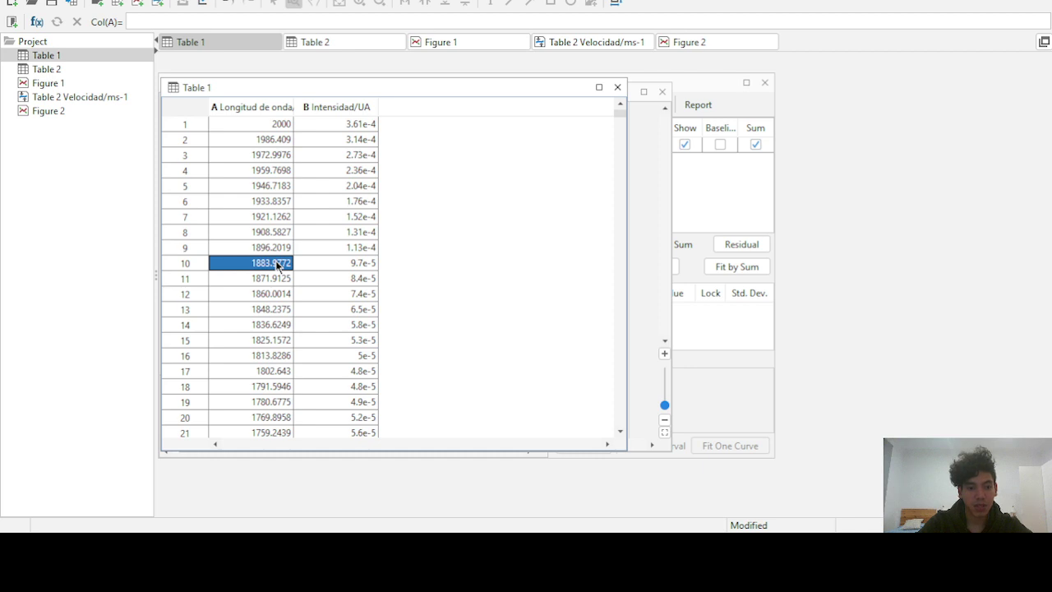
left_click(268, 128)
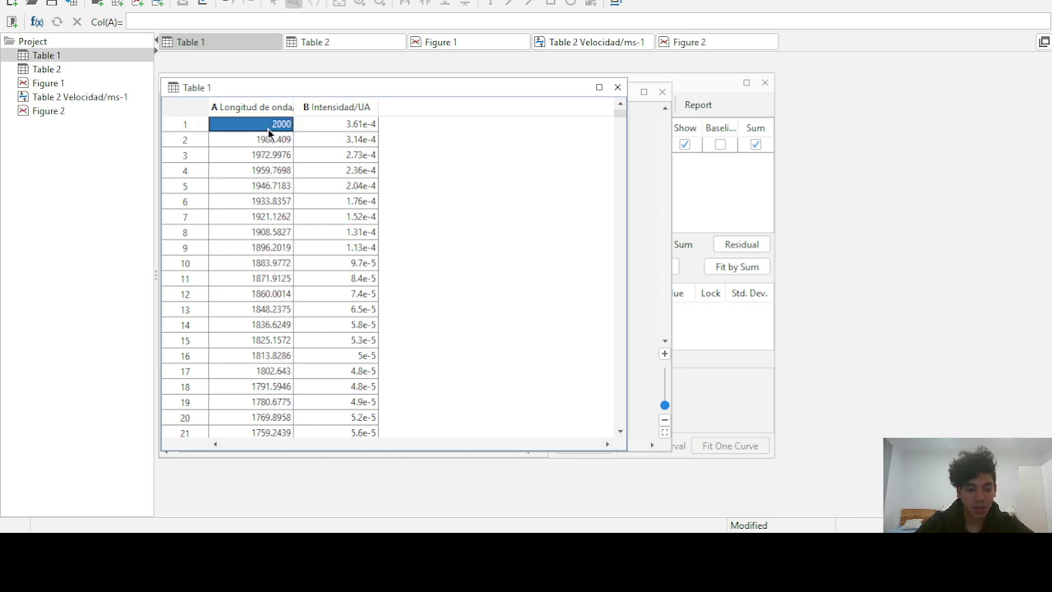
key("shift+Right")
key("shift+Down")
key("shift+Down")
key("shift+Down")
key("shift+Down")
key("shift+Down")
key("shift+Down")
key("shift+Down")
key("shift+Down")
key("shift+Down")
key("shift+Down")
key("shift+Down")
key("shift+Down")
key("shift+Down")
key("shift+Down")
key("shift+Down")
key("shift+Down")
key("shift+Down")
key("shift+Down")
key("shift+Down")
key("shift+Down")
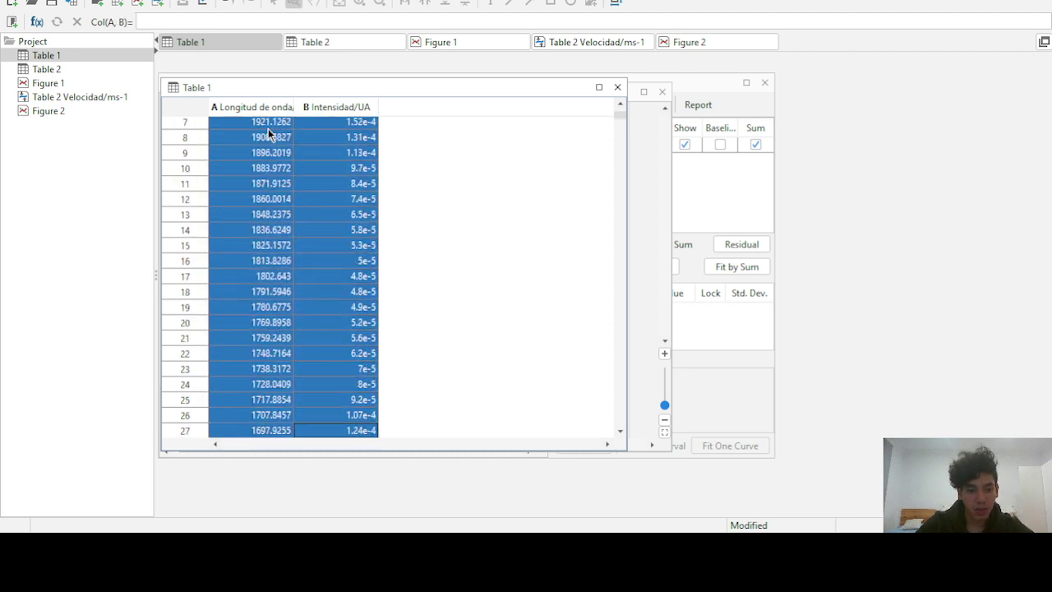
key("shift+Down")
key("shift+Down")
key("shift+Down")
key("shift+Down")
key("shift+Down")
key("shift+Down")
key("shift+Down")
key("shift+Down")
key("shift+Down")
key("shift+Down")
key("shift+Down")
key("shift+Down")
key("shift+Down")
key("shift+Down")
key("shift+Down")
key("shift+Down")
key("shift+Down")
key("shift+Down")
key("shift+Down")
key("shift+Down")
key("shift+Down")
key("shift+Down")
key("shift+Down")
key("shift+Down")
key("shift+Down")
key("shift+Down")
key("shift+Down")
key("shift+Down")
key("shift+Down")
key("shift+Down")
key("shift+Down")
key("shift+Down")
key("shift+Down")
key("shift+Down")
key("shift+Down")
key("shift+Down")
key("shift+Down")
key("shift+Down")
key("shift+Down")
key("shift+Down")
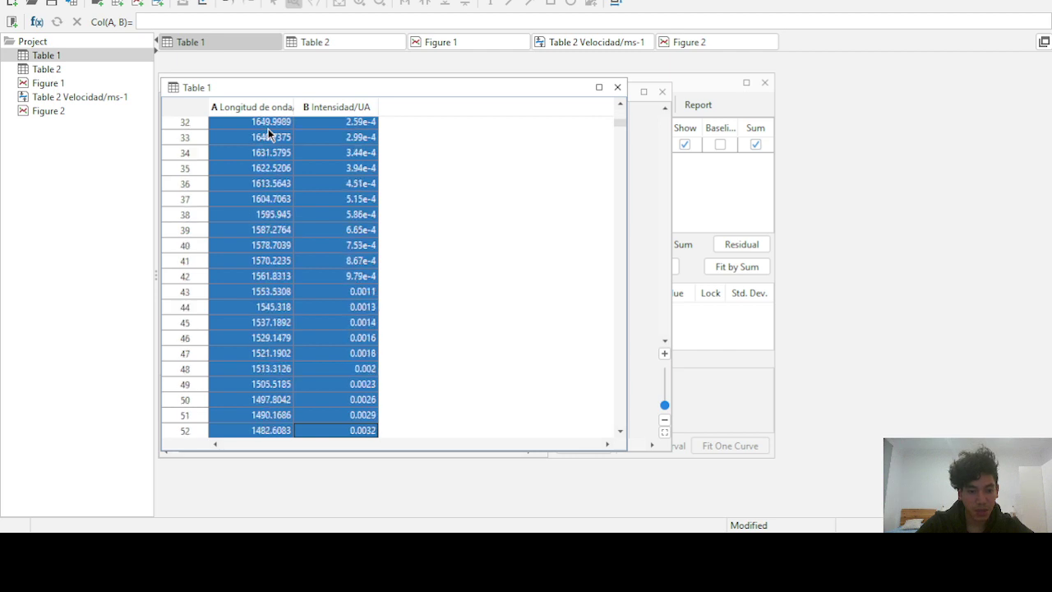
key("shift+Down")
key("shift+Down")
key("shift+Down")
key("shift+Down")
key("shift+Down")
key("shift+Down")
key("shift+Down")
key("shift+Down")
key("shift+Down")
key("shift+Down")
key("shift+Down")
key("shift+Down")
key("shift+Down")
key("shift+Down")
key("shift+Down")
key("shift+Down")
key("shift+Down")
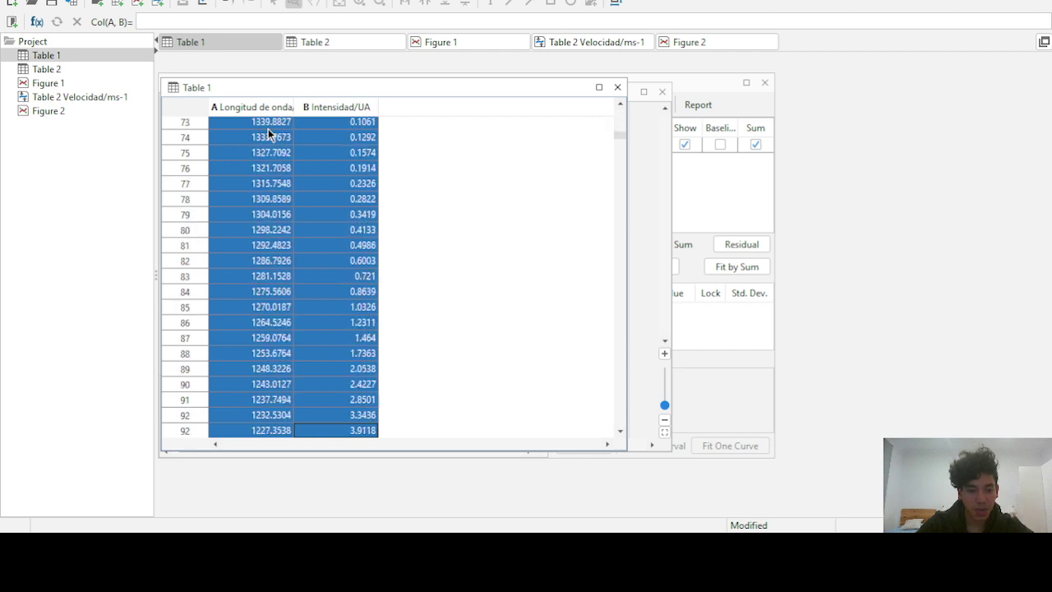
key("shift+Up")
key("shift+Up")
key("shift+Up")
key("shift+Up")
key("shift+Up")
key("shift+Up")
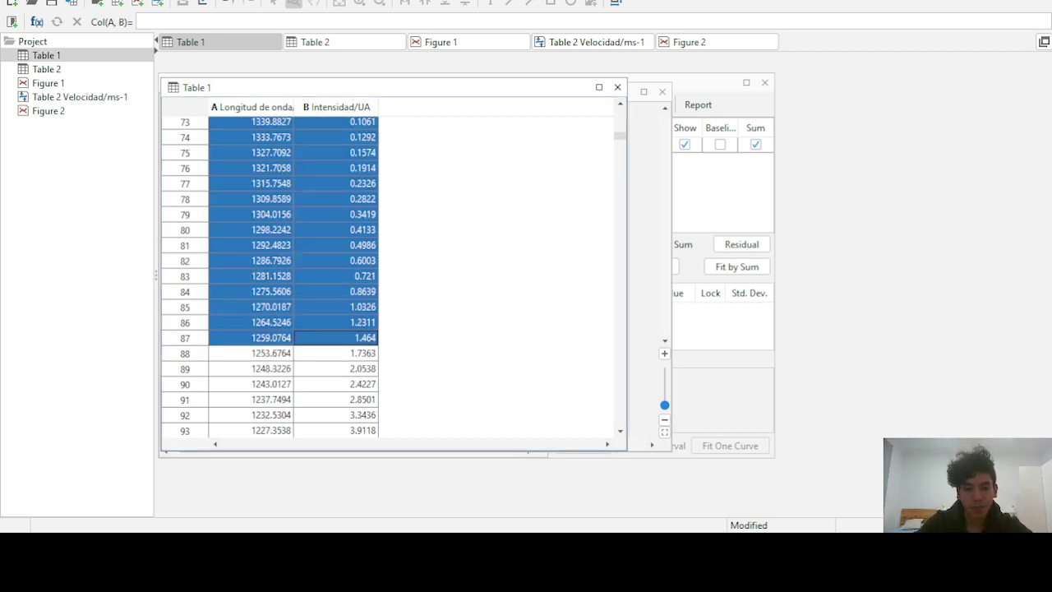
Check the flat long-wavelength tail of the curve near 1250 nm in Figure 2, and return to Table 1
left_click(634, 204)
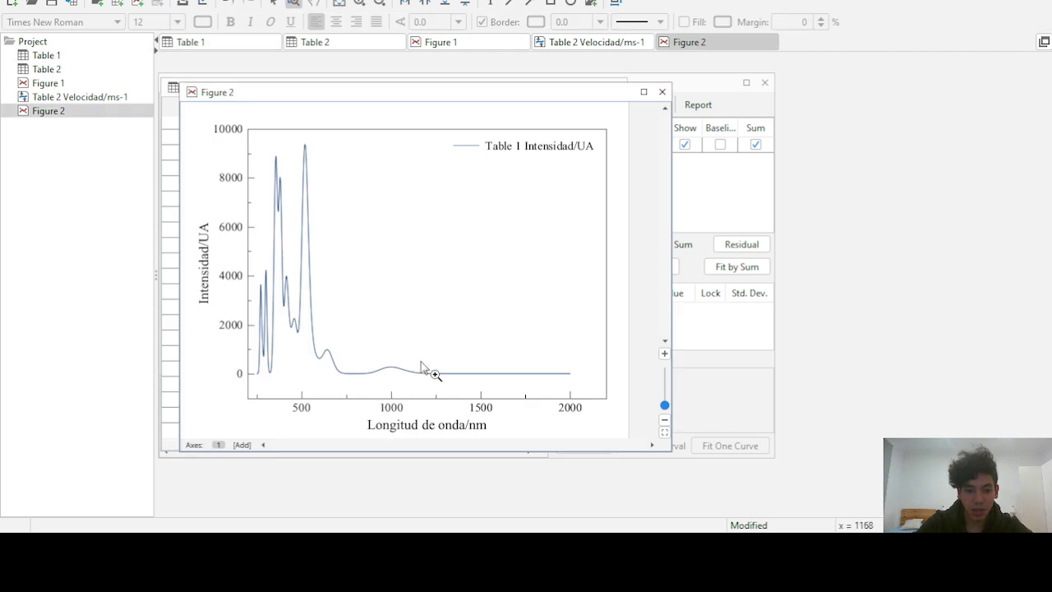
left_click_drag(431, 369, 439, 380)
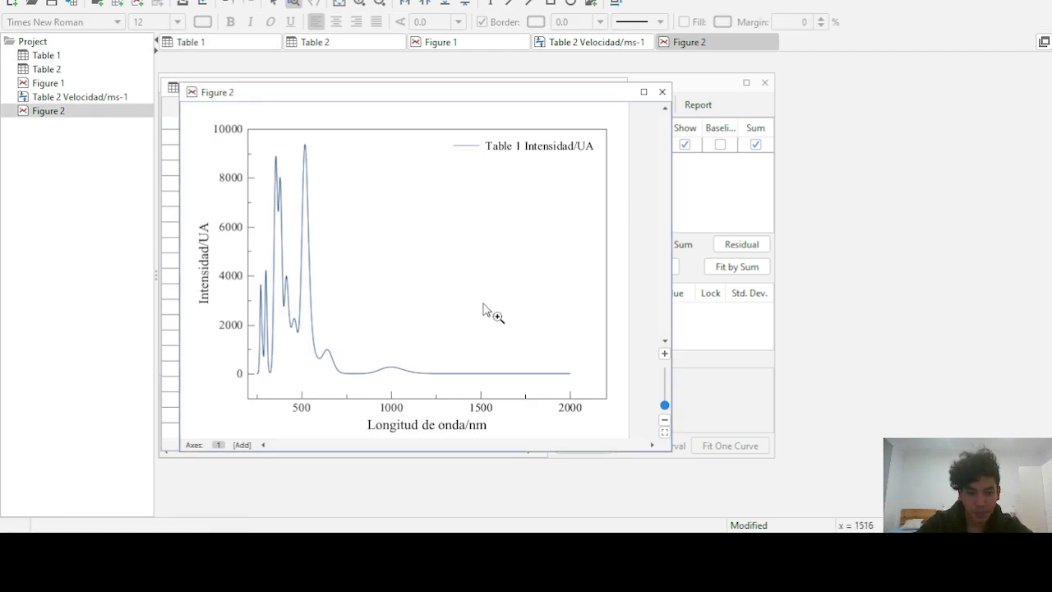
left_click(240, 47)
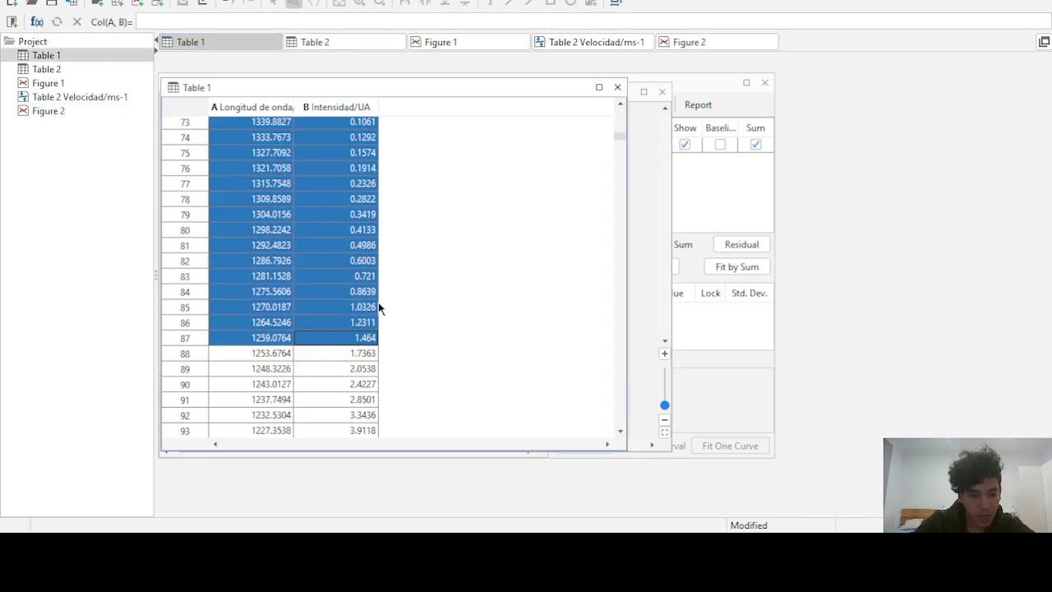
Shrink and extend the selected block of Table 1 by single rows and a column, ending again at row 87 across A and B
key("shift+Up")
key("shift+Up")
key("shift+Down")
key("shift+Down")
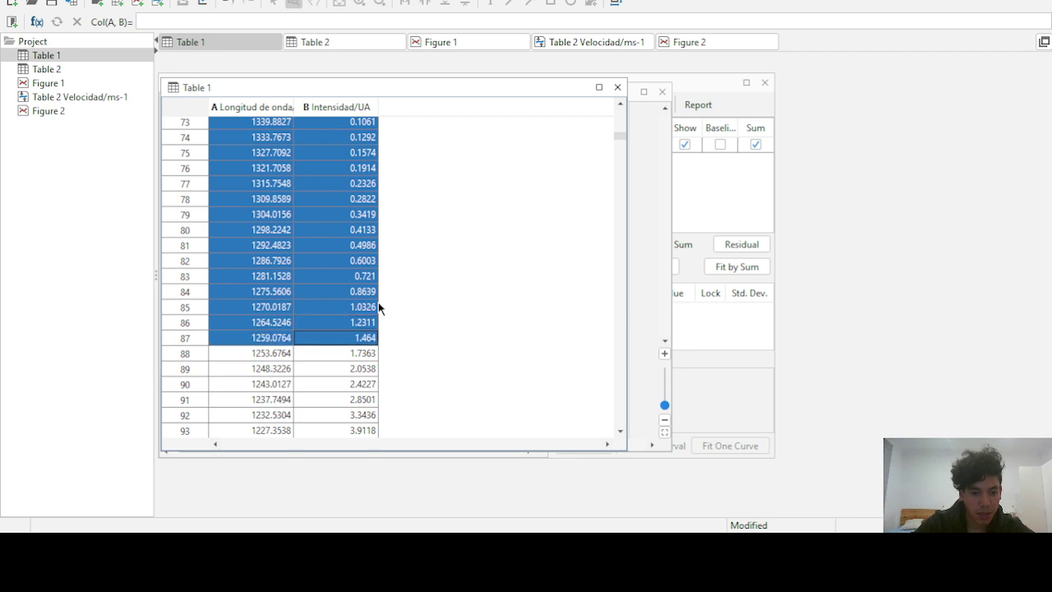
key("shift+Left")
key("shift+Right")
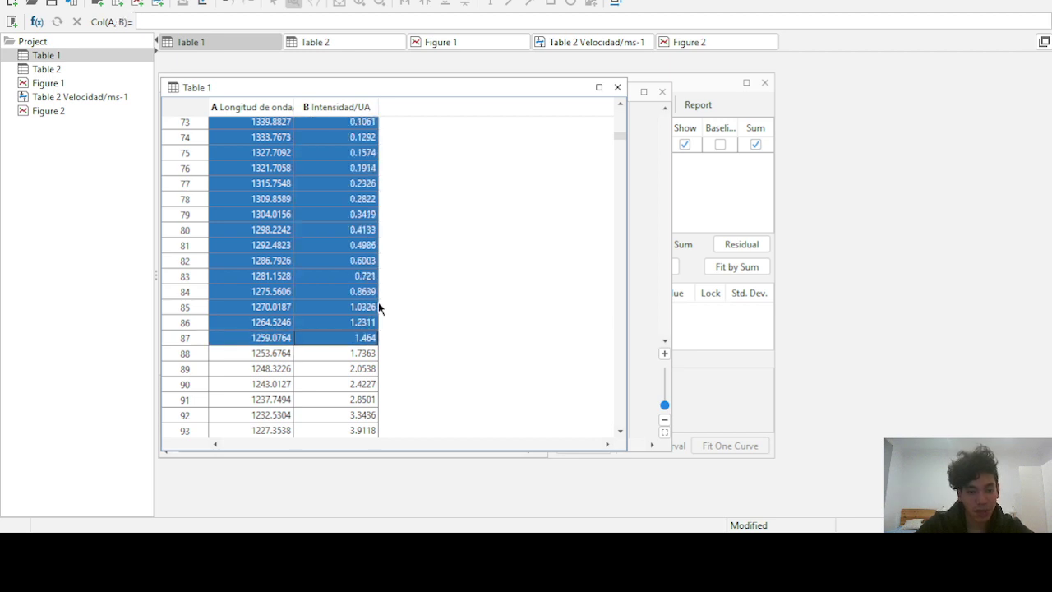
key("shift+Down")
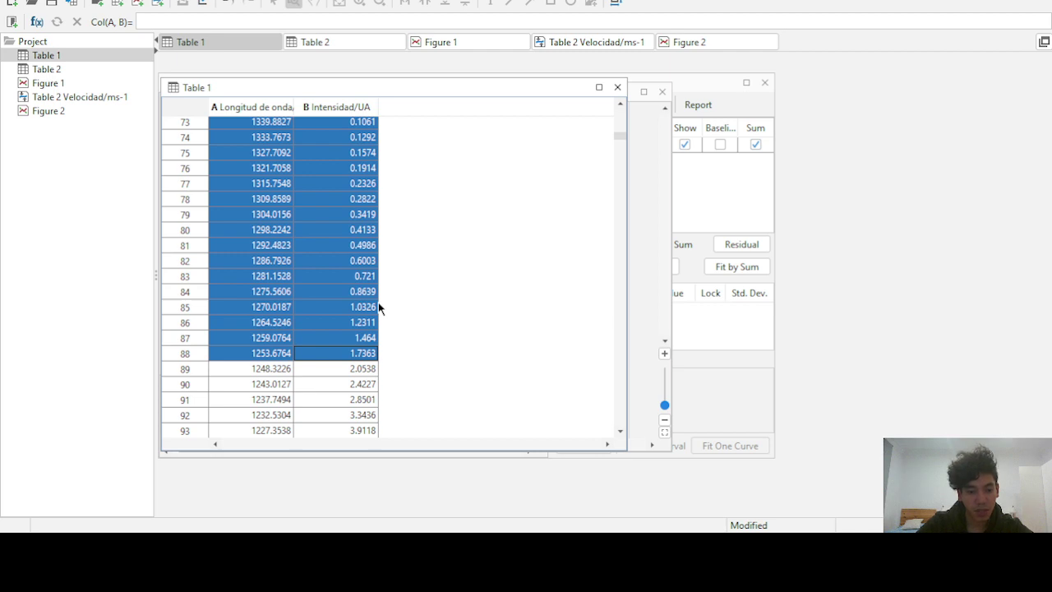
key("shift+Up")
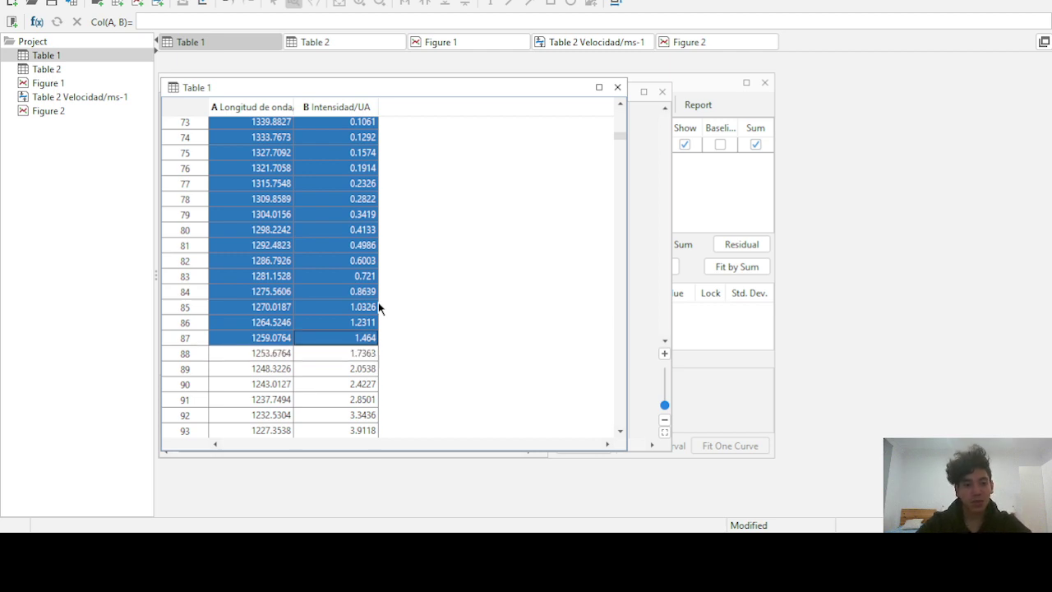
key("shift+Up")
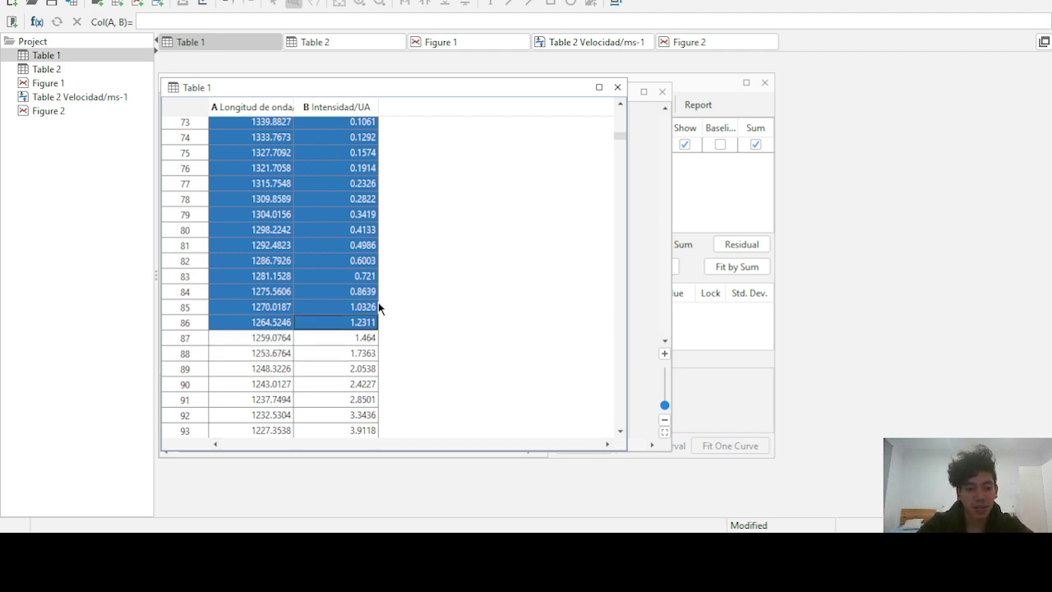
key("shift+Down")
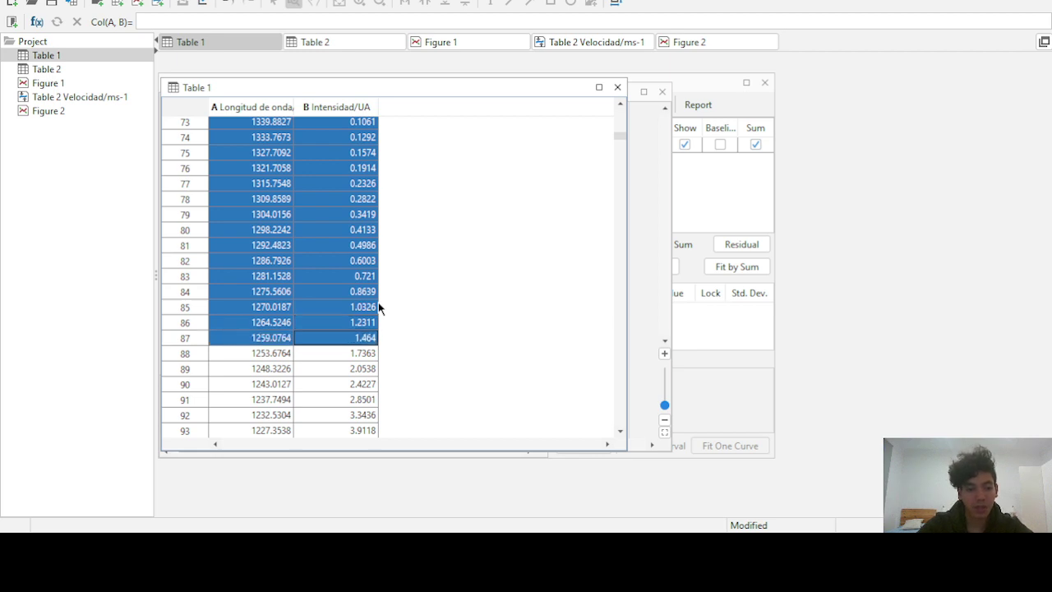
Clear the contents of rows 1 to 86 in columns A and B of Table 1, keeping the 1259.0764 wavelength row
key("shift+Up")
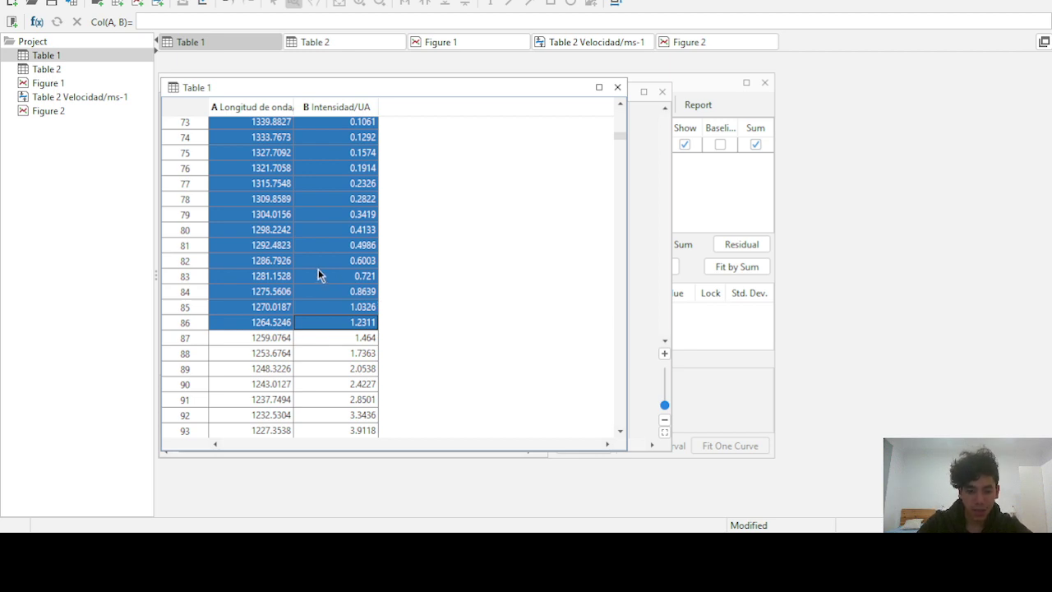
key("Delete")
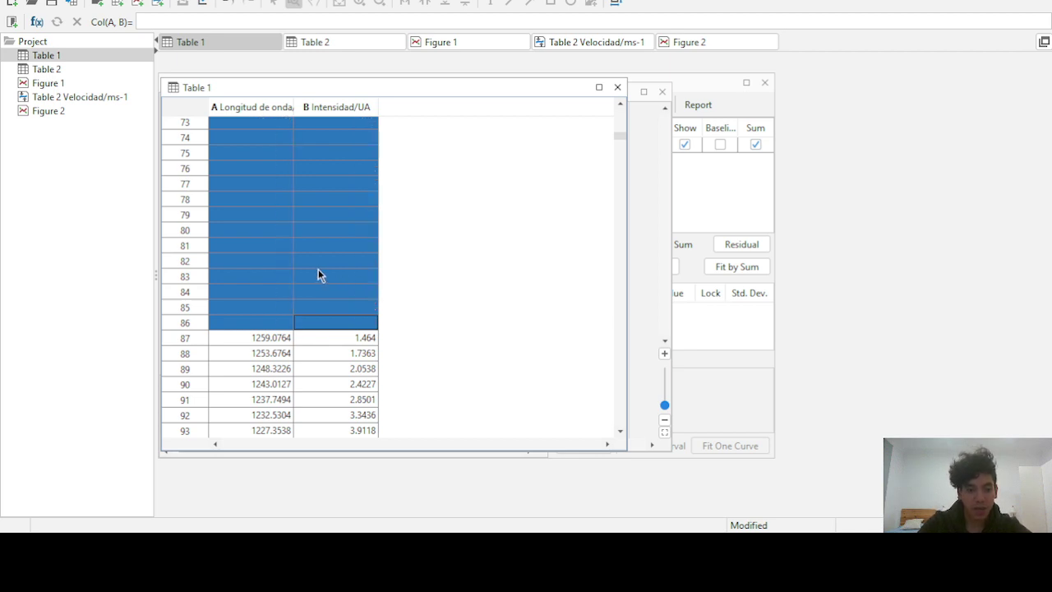
left_click(318, 271)
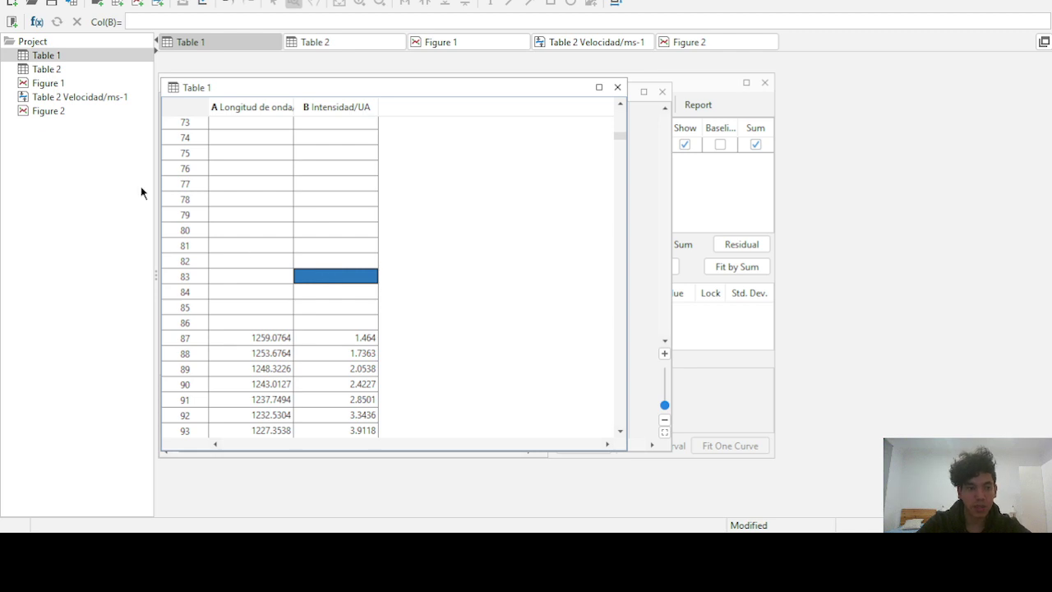
Rescale Figure 2 to the best view so the axes fit the shortened spectrum
left_click(655, 220)
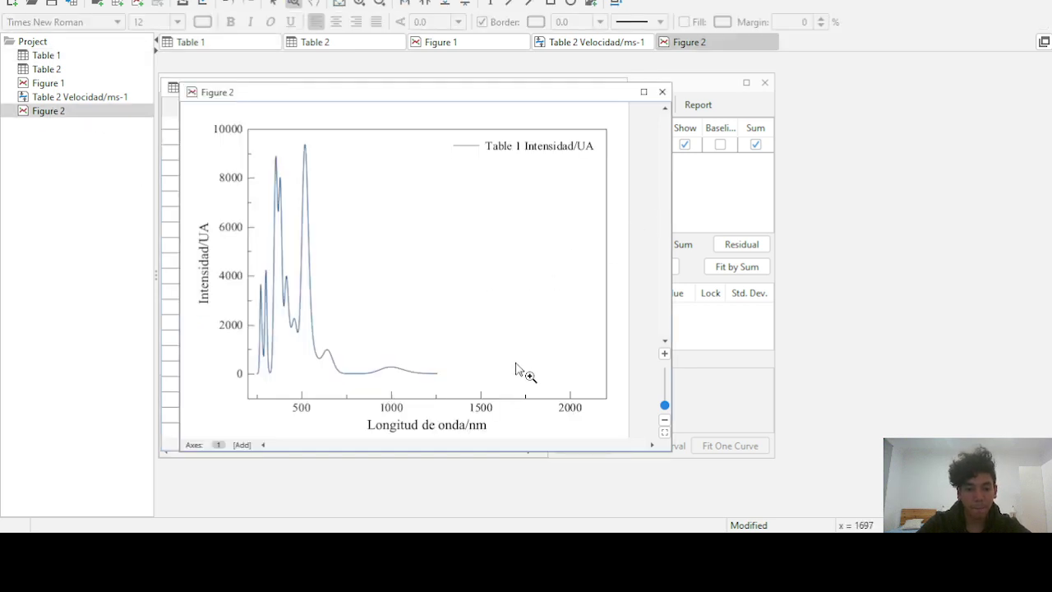
left_click(434, 375)
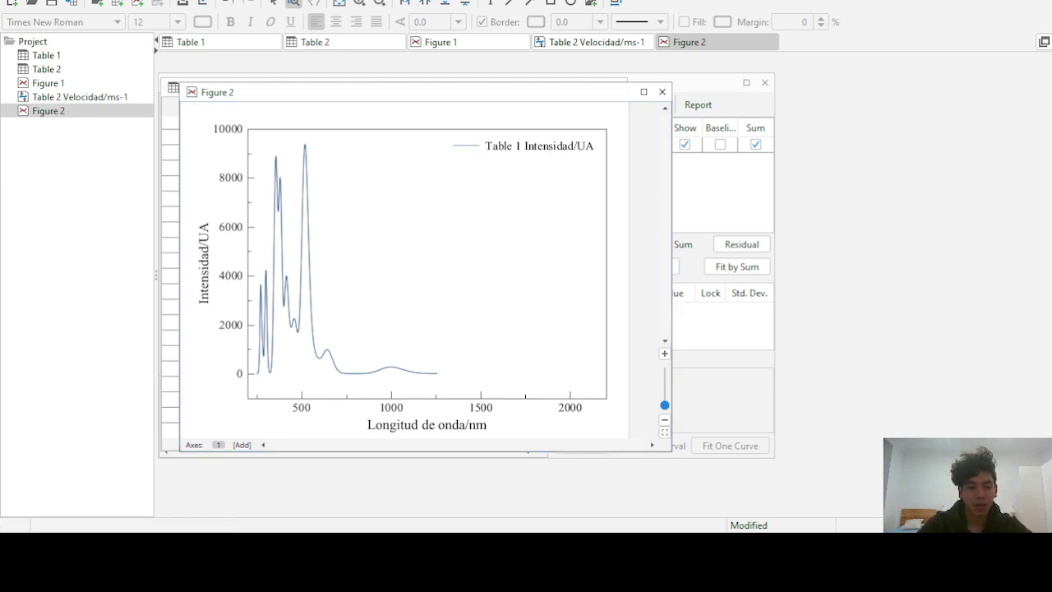
right_click(533, 259)
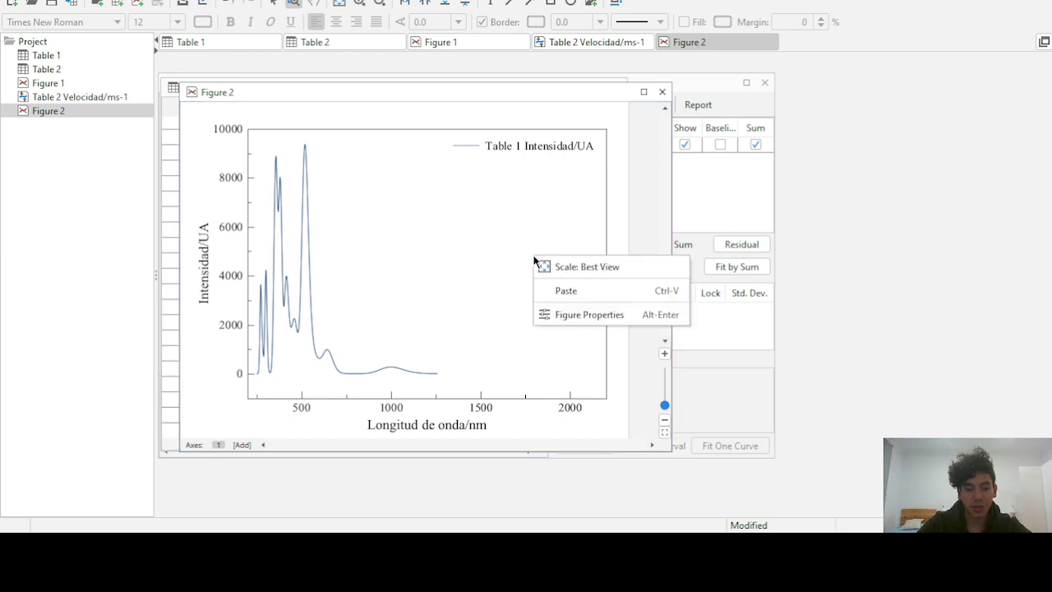
left_click(600, 276)
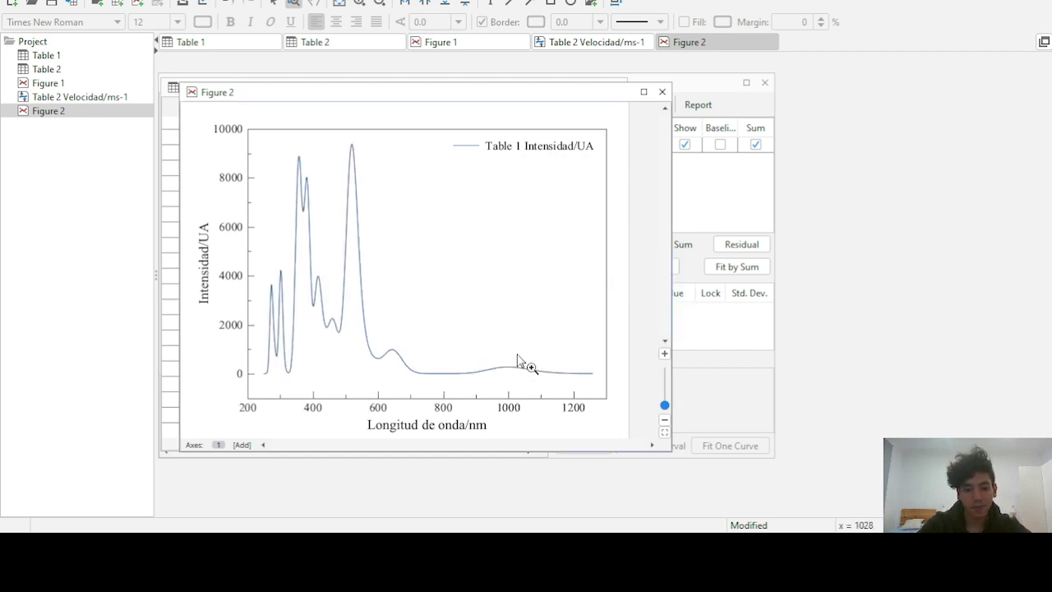
mouse_move(510, 368)
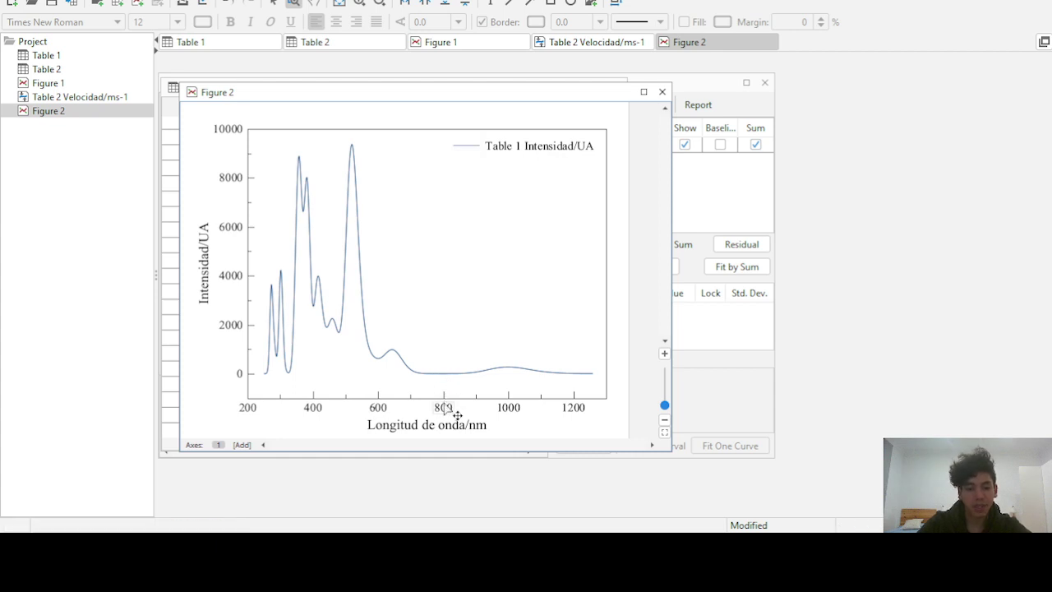
Select rows 87 to 220 of columns A and B in Table 1, down to the wavelength 800.4694
left_click(174, 310)
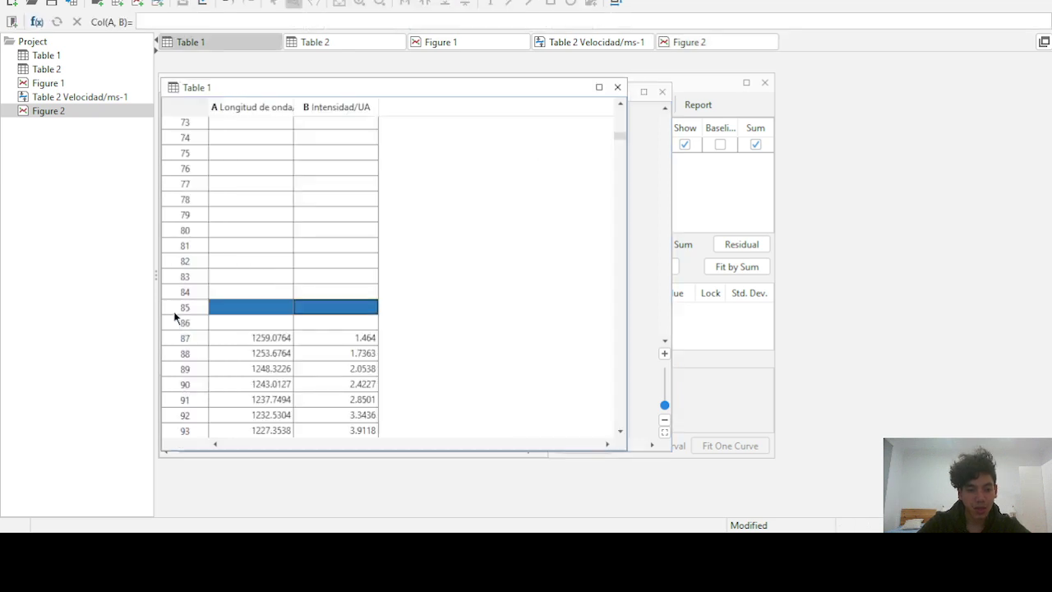
left_click(268, 341)
key("shift+Right")
key("shift+Down")
key("shift+Down")
key("shift+Down")
key("shift+Down")
key("shift+Down")
key("shift+Down")
key("shift+Down")
key("shift+Down")
key("shift+Down")
key("shift+Down")
key("shift+Down")
key("shift+Down")
key("shift+Down")
key("shift+Down")
key("shift+Down")
key("shift+Down")
key("shift+Down")
key("shift+Down")
key("shift+Down")
key("shift+Down")
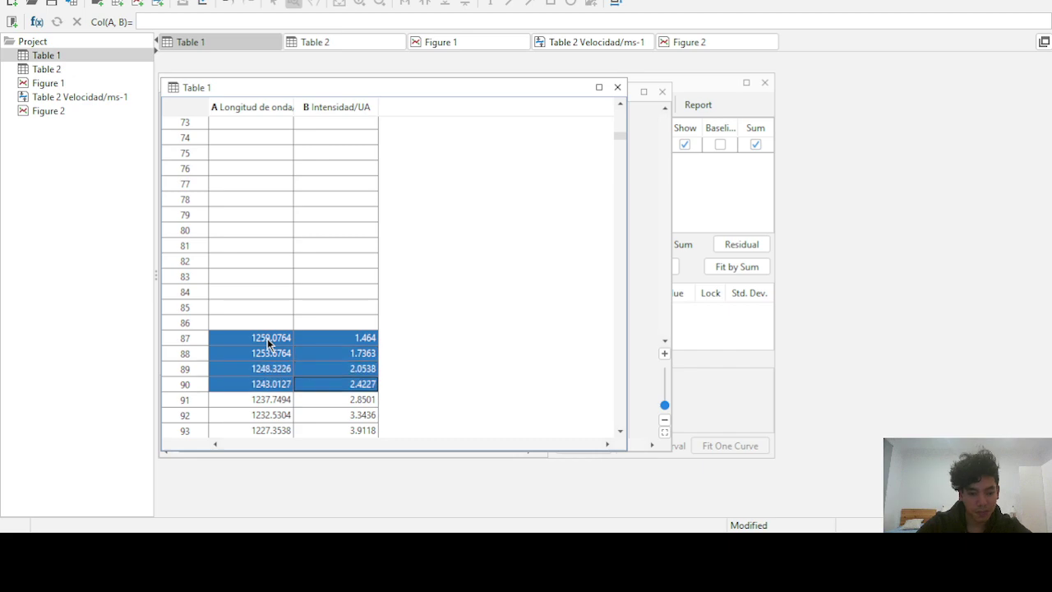
key("shift+Down")
key("shift+Down")
key("shift+Down")
key("shift+Down")
key("shift+Down")
key("shift+Down")
key("shift+Down")
key("shift+Down")
key("shift+Down")
key("shift+Down")
key("shift+Down")
key("shift+Down")
key("shift+Down")
key("shift+Down")
key("shift+Down")
key("shift+Down")
key("shift+Down")
key("shift+Down")
key("shift+Down")
key("shift+Down")
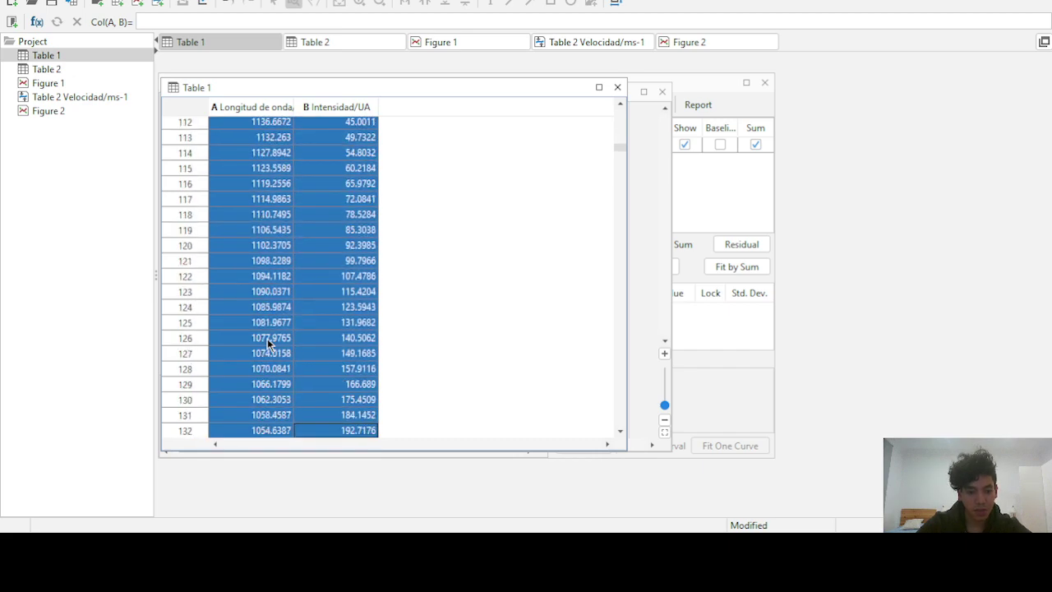
key("shift+Down")
key("shift+Down")
key("shift+Down")
key("shift+Down")
key("shift+Down")
key("shift+Down")
key("shift+Down")
key("shift+Down")
key("shift+Down")
key("shift+Down")
key("shift+Down")
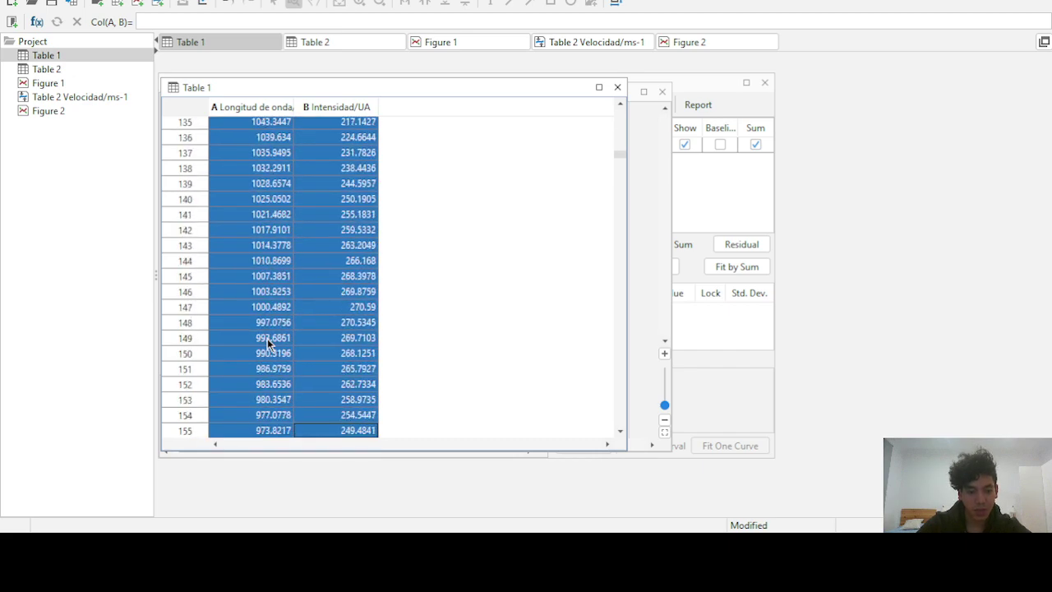
key("shift+Down")
key("shift+Down")
key("shift+Down")
key("shift+Down")
key("shift+Down")
key("shift+Down")
key("shift+Down")
key("shift+Down")
key("shift+Down")
key("shift+Down")
key("shift+Down")
key("shift+Down")
key("shift+Down")
key("shift+Down")
key("shift+Down")
key("shift+Down")
key("shift+Down")
key("shift+Down")
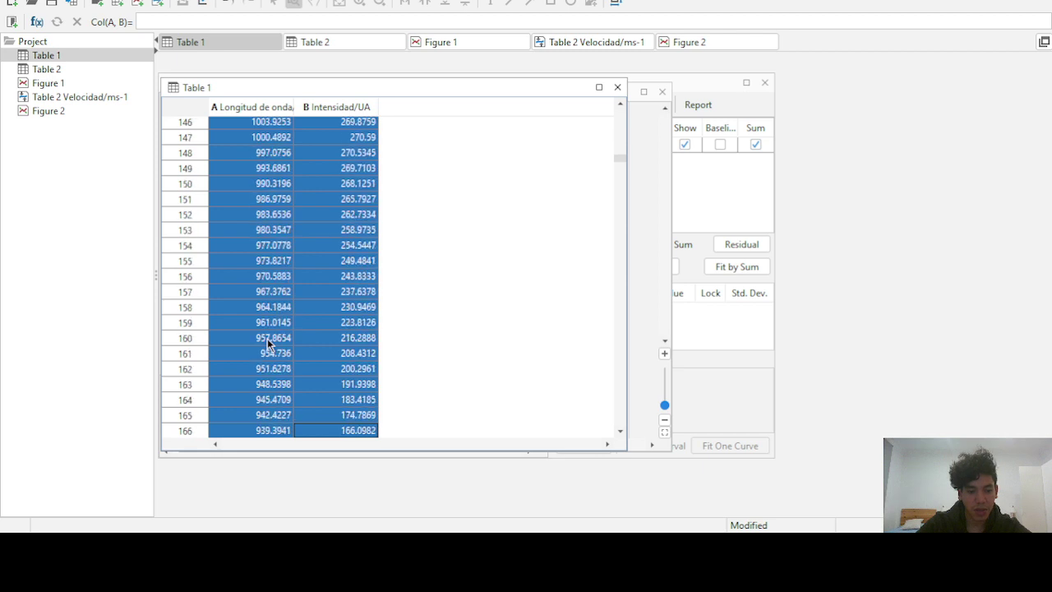
key("shift+Down")
key("shift+Down")
key("shift+Down")
key("shift+Down")
key("shift+Down")
key("shift+Down")
key("shift+Down")
key("shift+Down")
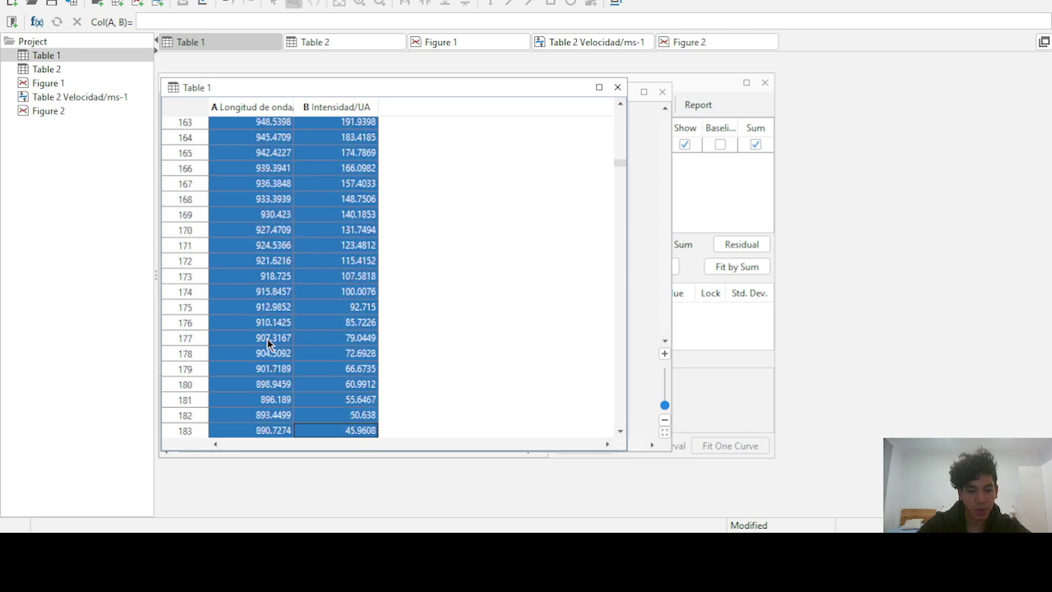
key("shift+Down")
key("shift+Down")
key("shift+Down")
key("shift+Down")
key("shift+Down")
key("shift+Down")
key("shift+Down")
key("shift+Down")
key("shift+Down")
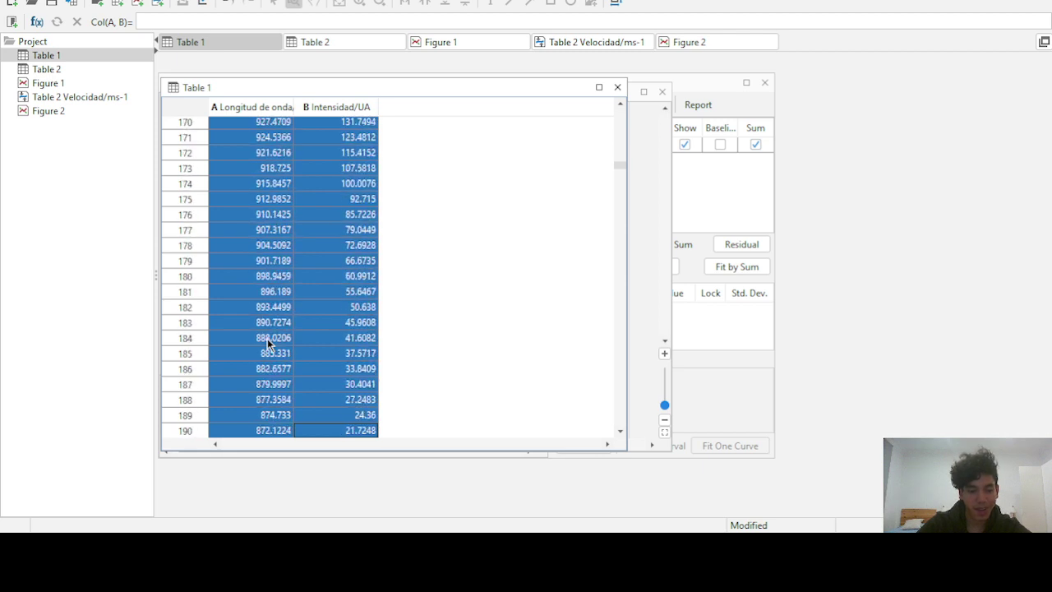
key("shift+Down")
key("shift+Down")
key("shift+Down")
key("shift+Down")
key("shift+Down")
key("shift+Down")
key("shift+Down")
key("shift+Down")
key("shift+Down")
key("shift+Down")
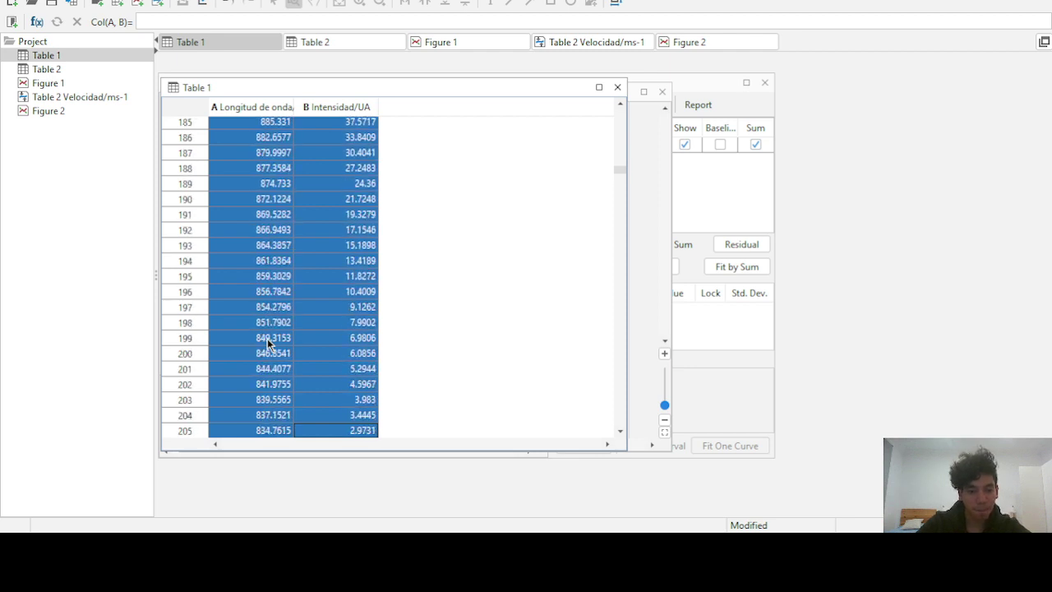
key("shift+Down")
key("shift+Down")
key("shift+Down")
key("shift+Down")
key("shift+Down")
key("shift+Down")
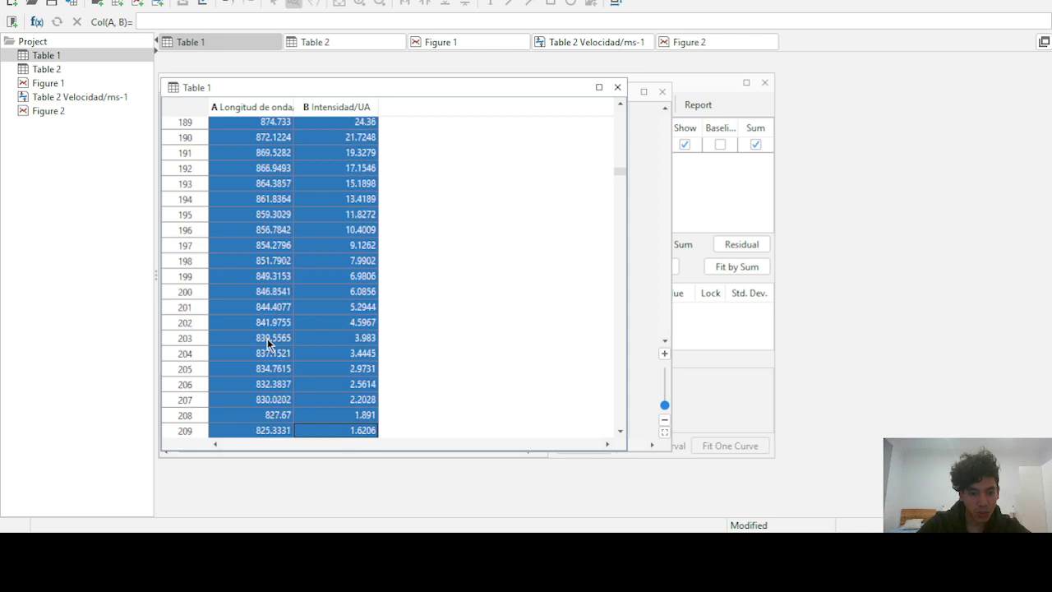
key("shift+Down")
key("shift+Down")
key("shift+Down")
key("shift+Down")
key("shift+Down")
key("shift+Down")
key("shift+Down")
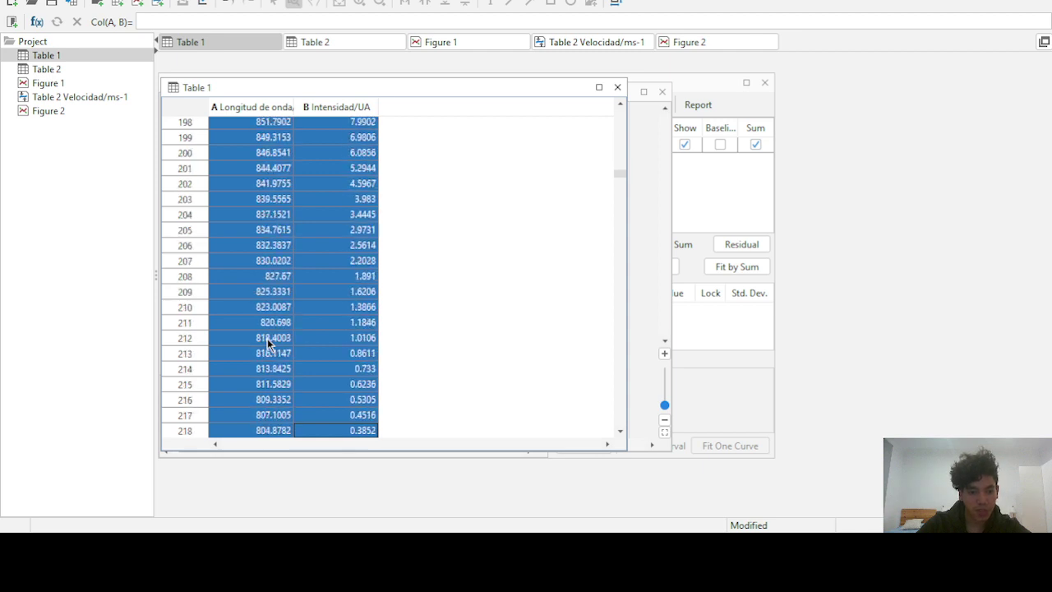
key("shift+Down")
key("shift+Down")
key("shift+Down")
key("shift+Down")
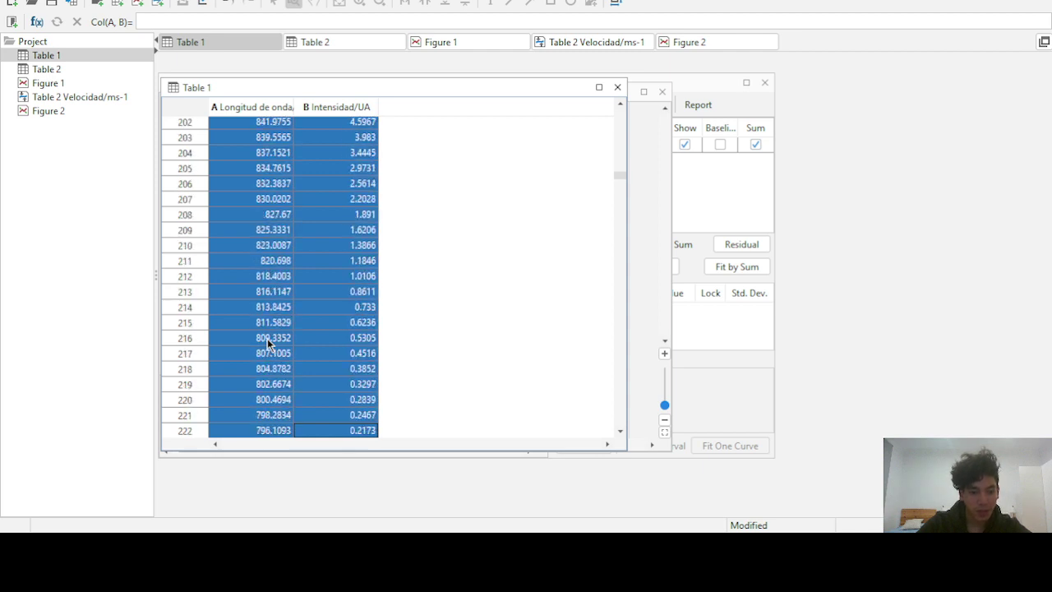
key("shift+Up")
key("shift+Up")
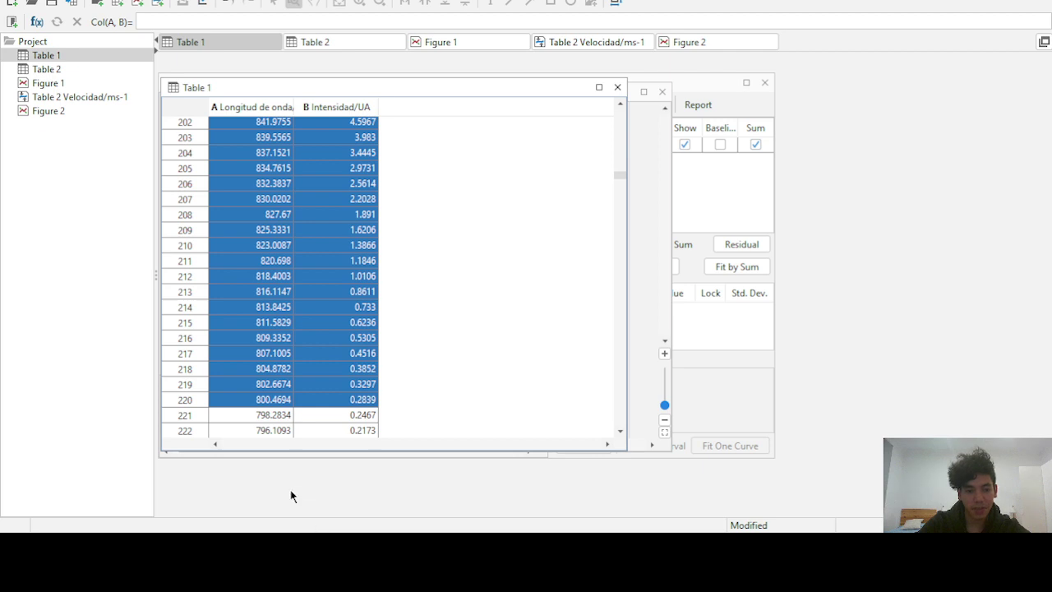
Delete the column A and B cells from row 220 (800.4694) up to row 87 (1259.0764) in Table 1, closing the gap
left_click(243, 384)
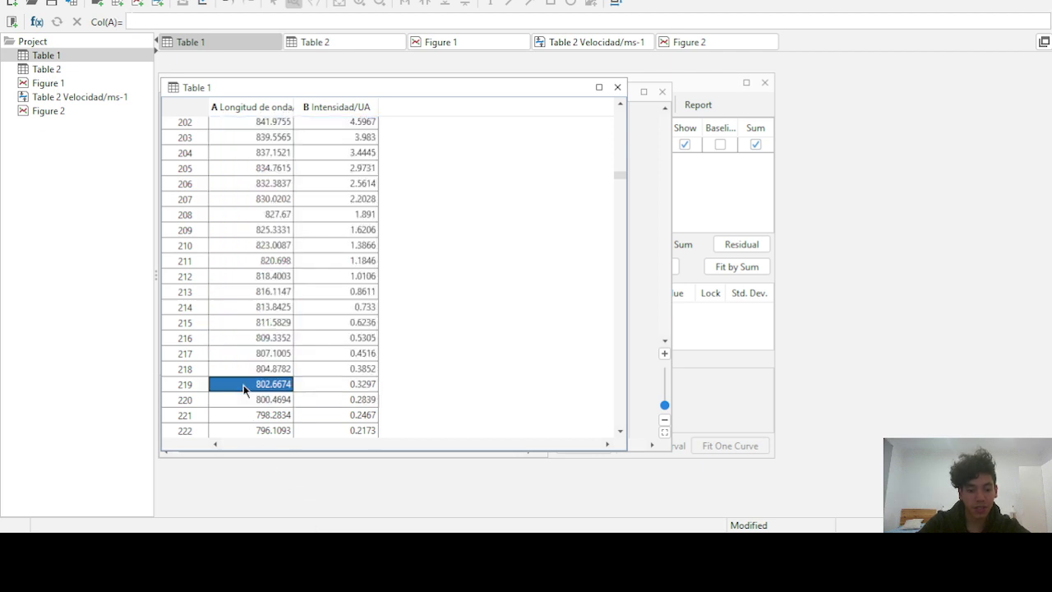
left_click(245, 399)
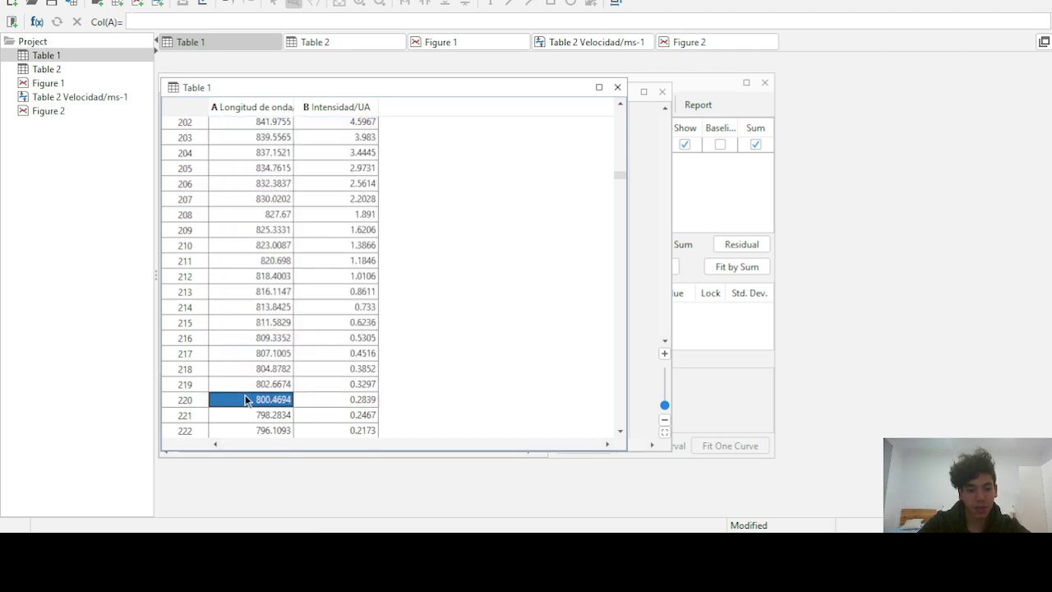
key("shift+Right")
key("shift+Page_Up")
key("shift+Page_Up")
key("shift+Page_Up")
key("shift+Page_Up")
key("shift+Page_Up")
key("shift+Page_Up")
key("shift+Page_Up")
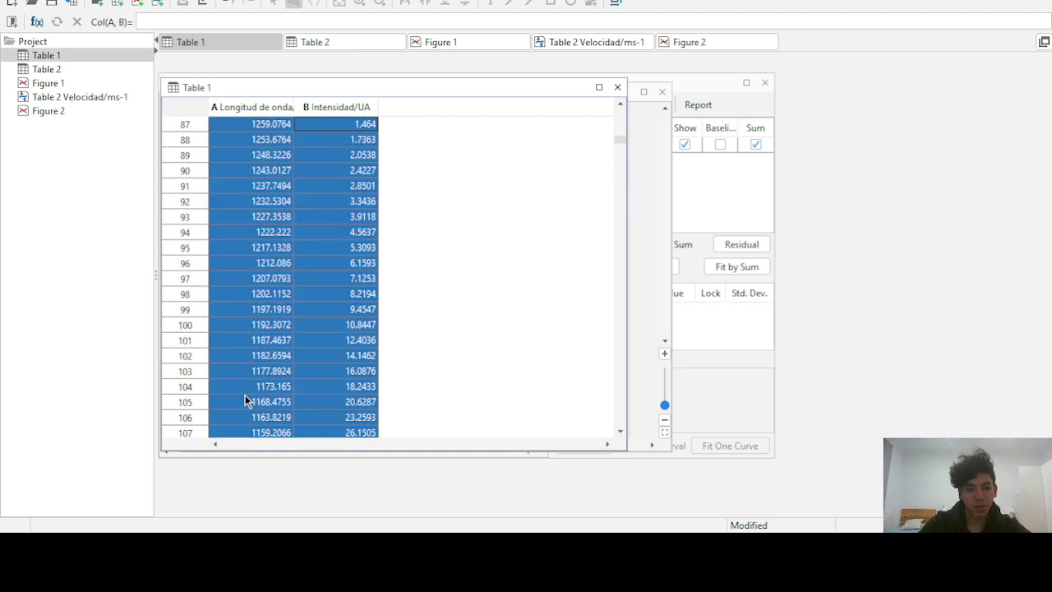
scroll(245, 400, "up", 12)
scroll(245, 400, "down", 9)
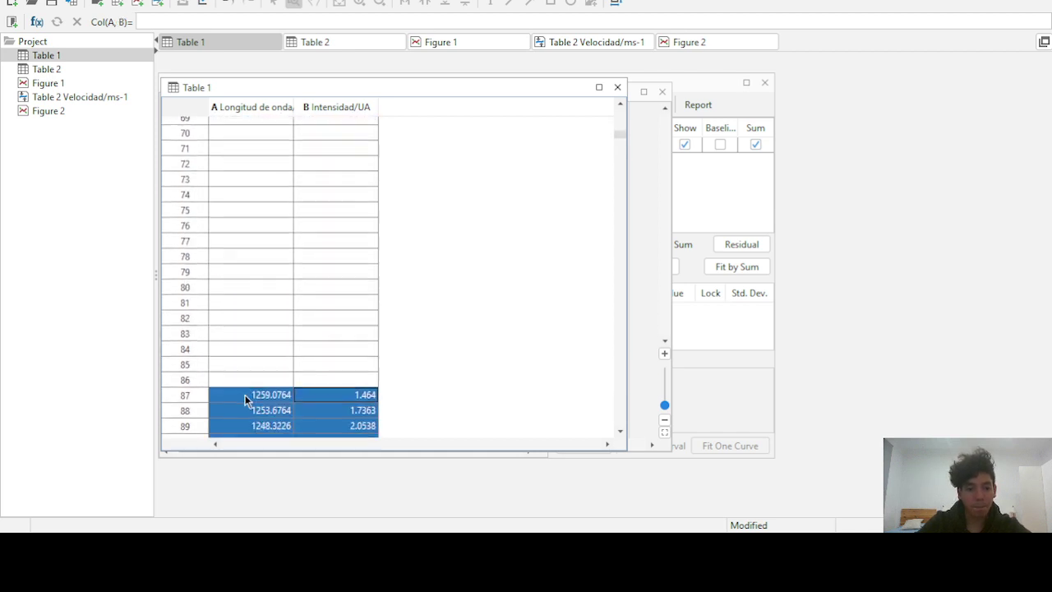
scroll(244, 395, "down", 1)
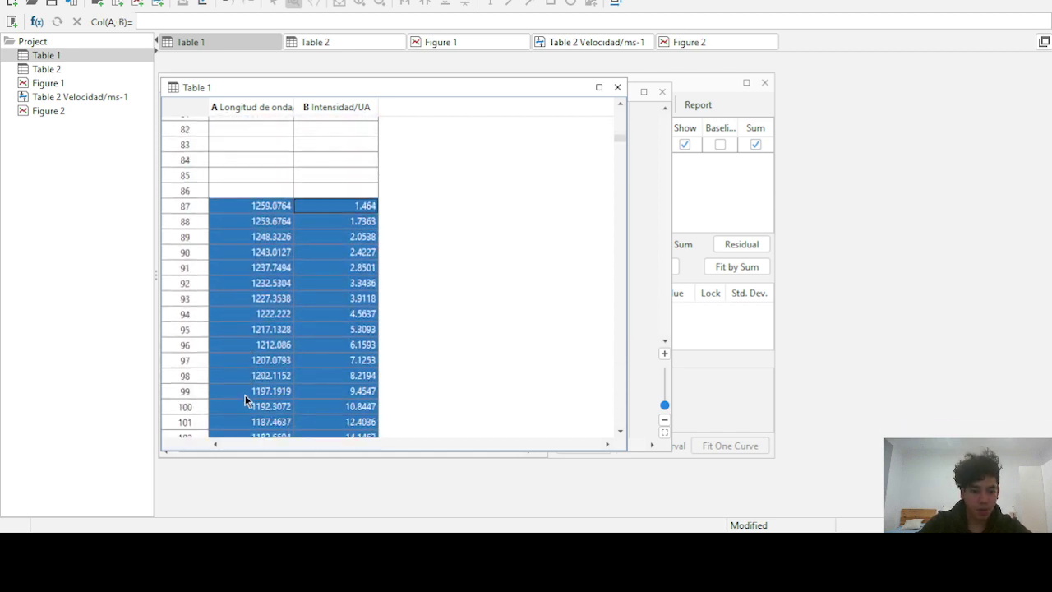
right_click(299, 283)
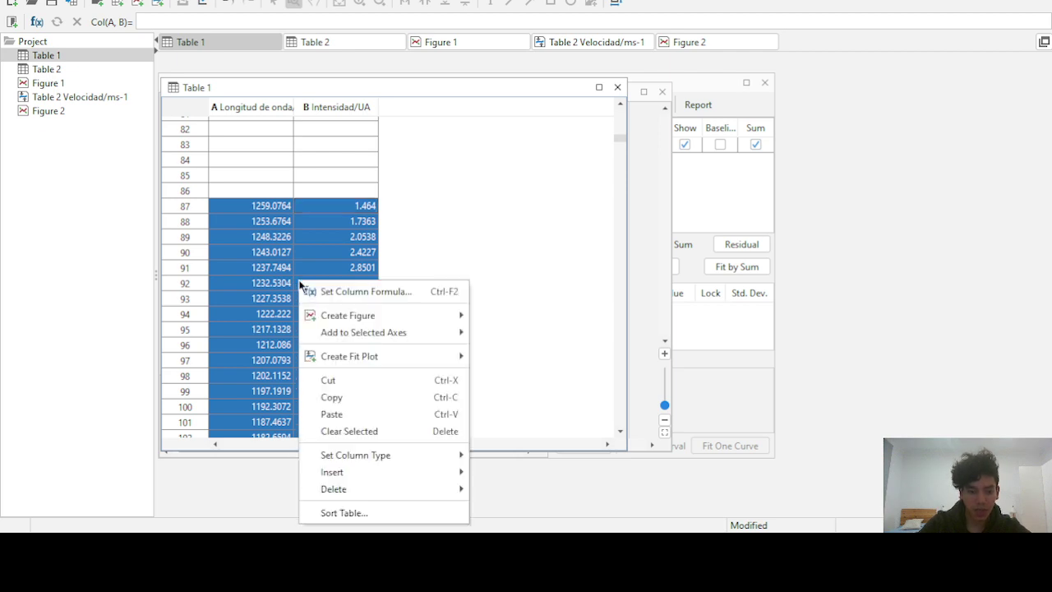
mouse_move(381, 496)
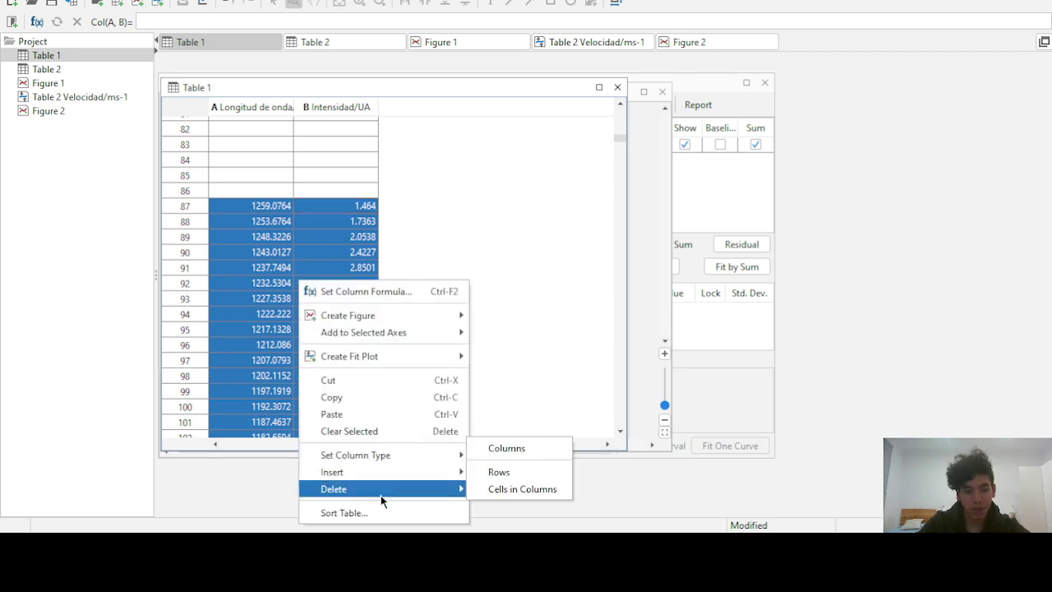
left_click(519, 489)
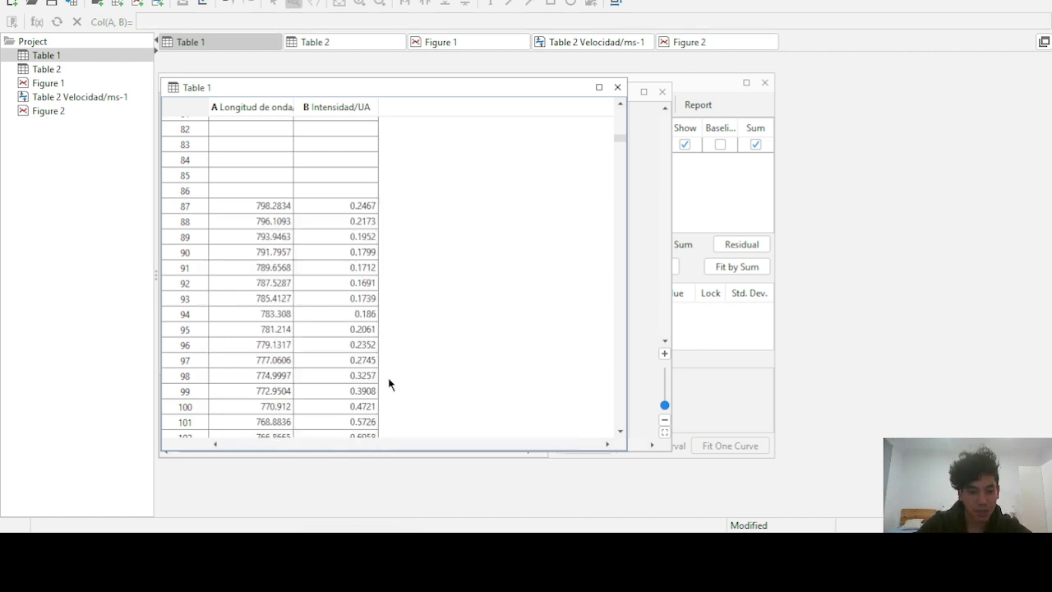
Delete the empty cells in rows 1 to 86 of columns A and B so the data starts at Table 1's first row
left_click(246, 209)
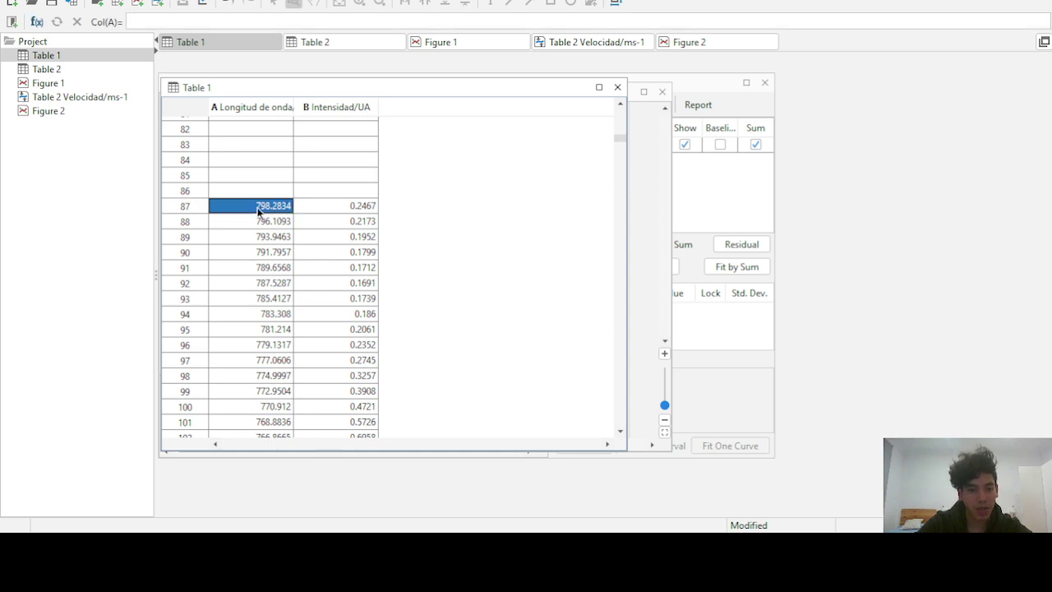
key("Up")
key("shift+Right")
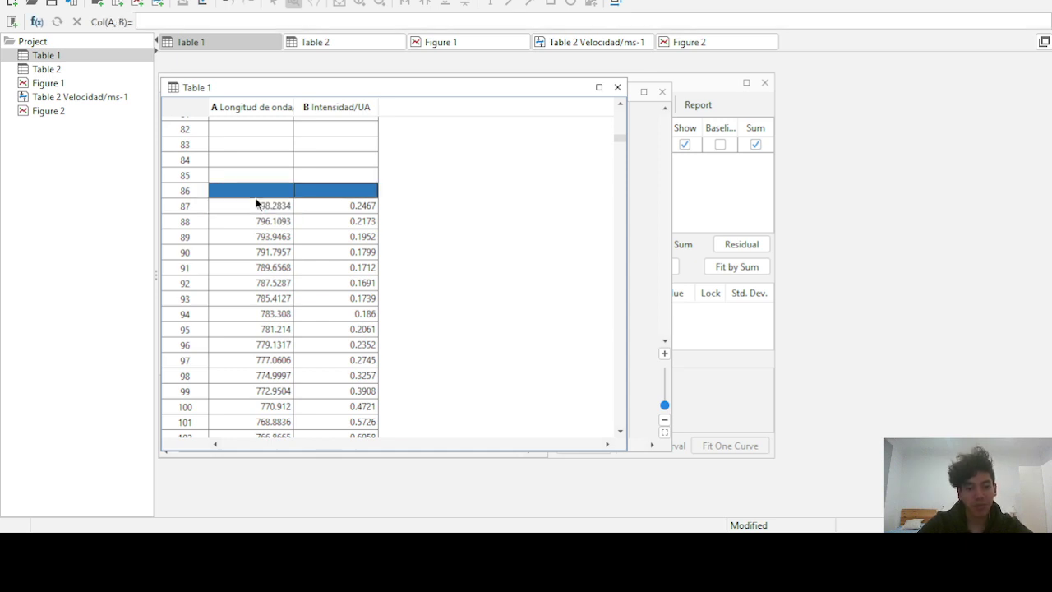
key("ctrl+shift+Up")
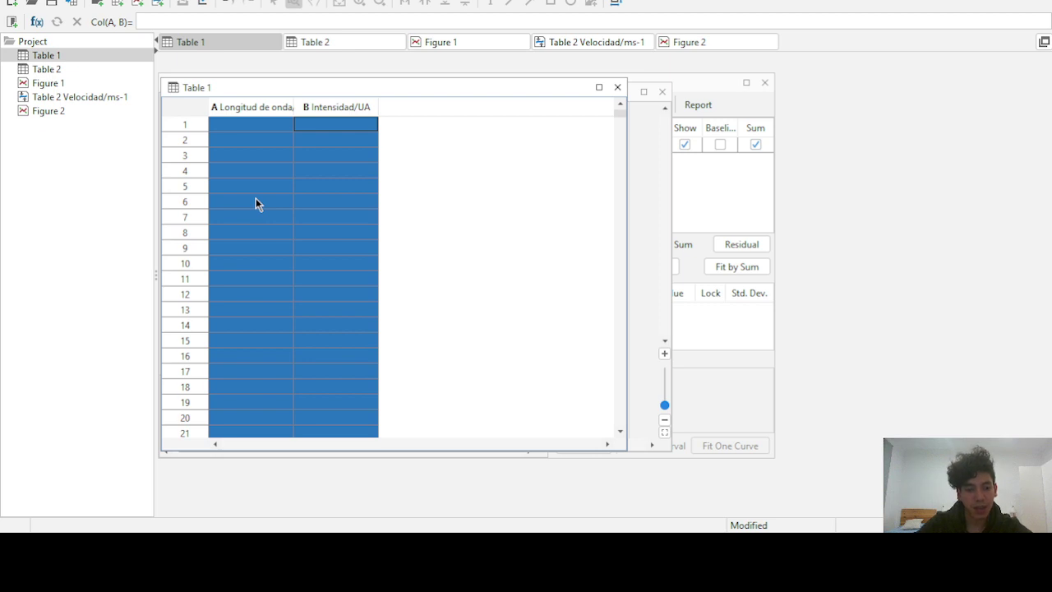
right_click(256, 198)
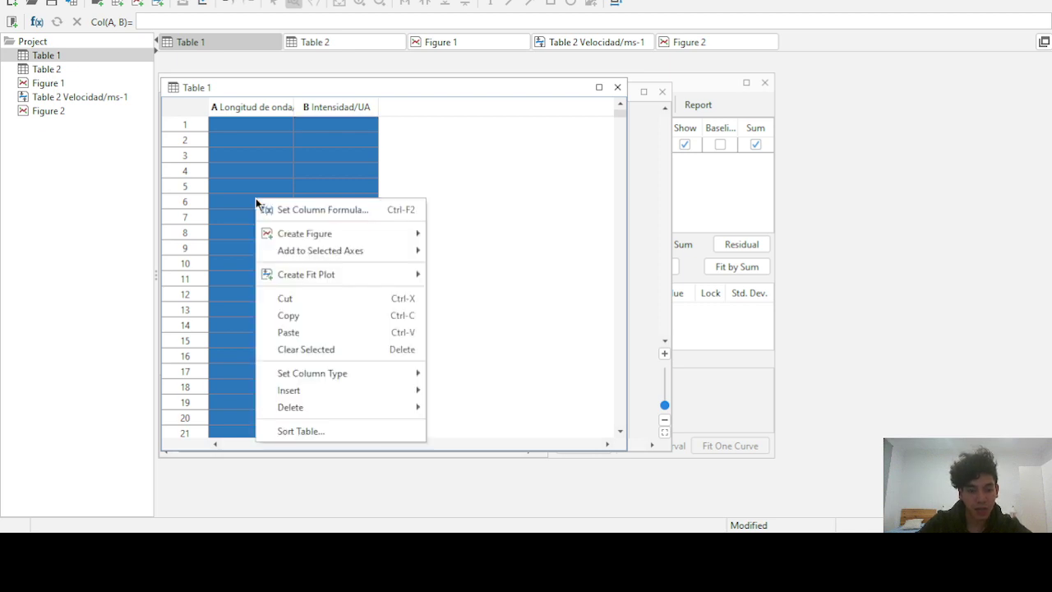
mouse_move(345, 406)
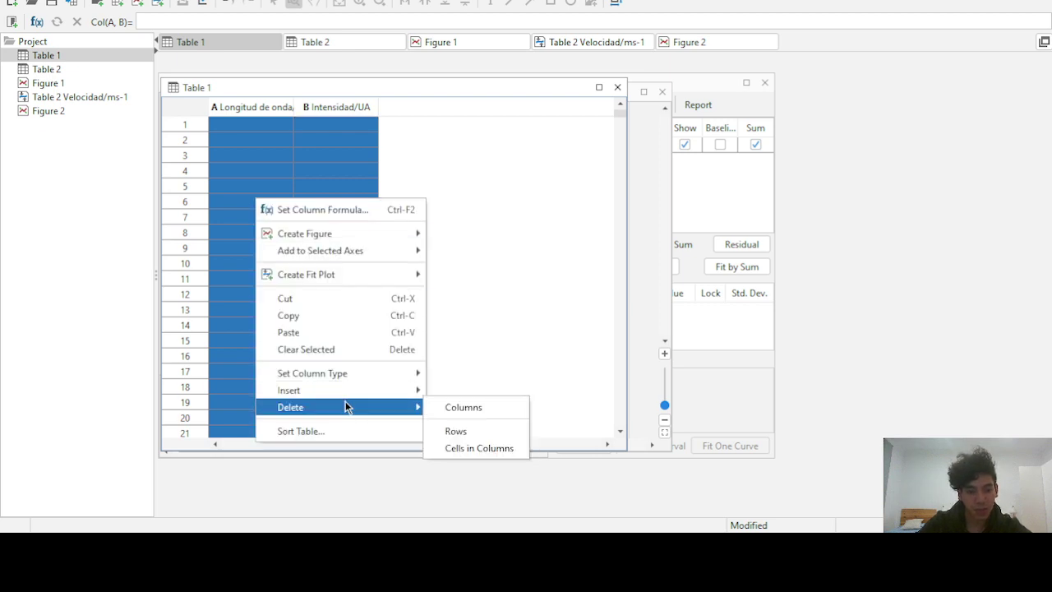
left_click(467, 448)
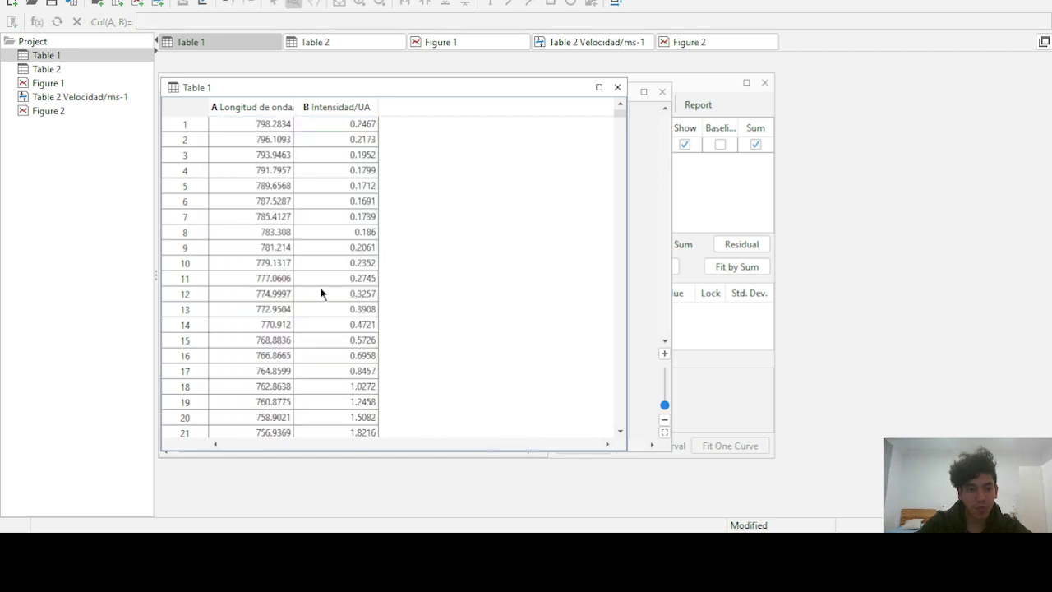
left_click(255, 128)
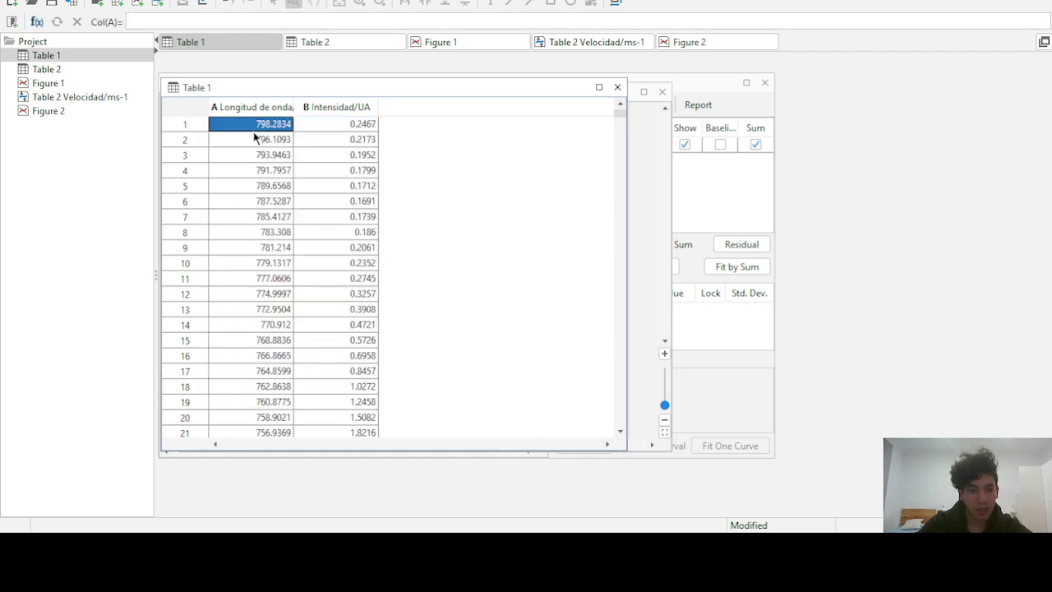
Check the trimmed data in Table 1 from its first row and rescale Figure 2 to the best view
left_click(181, 130)
scroll(287, 243, "down", 20)
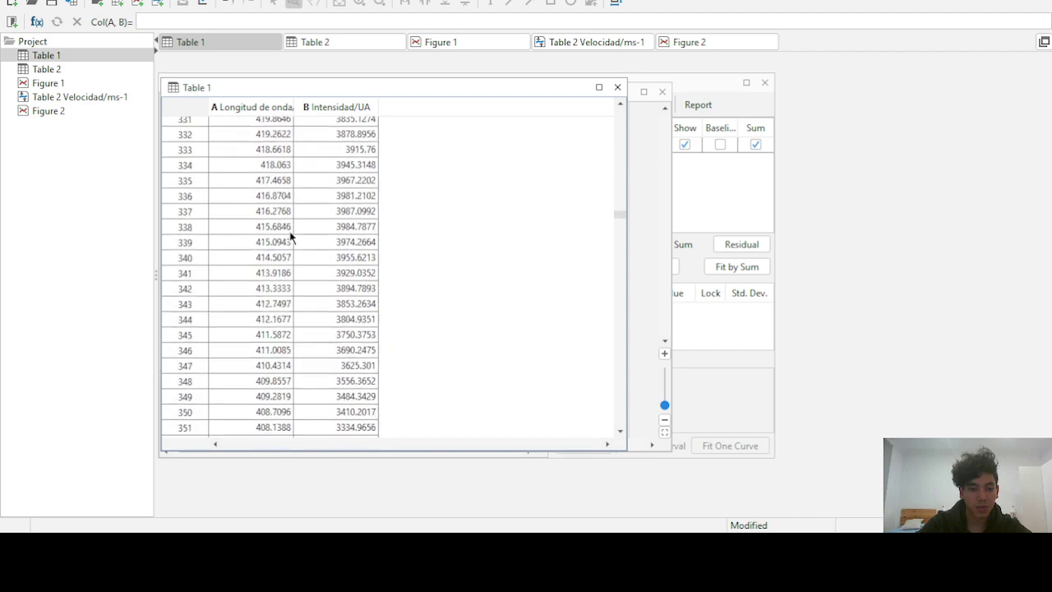
scroll(289, 239, "down", 20)
scroll(296, 226, "up", 20)
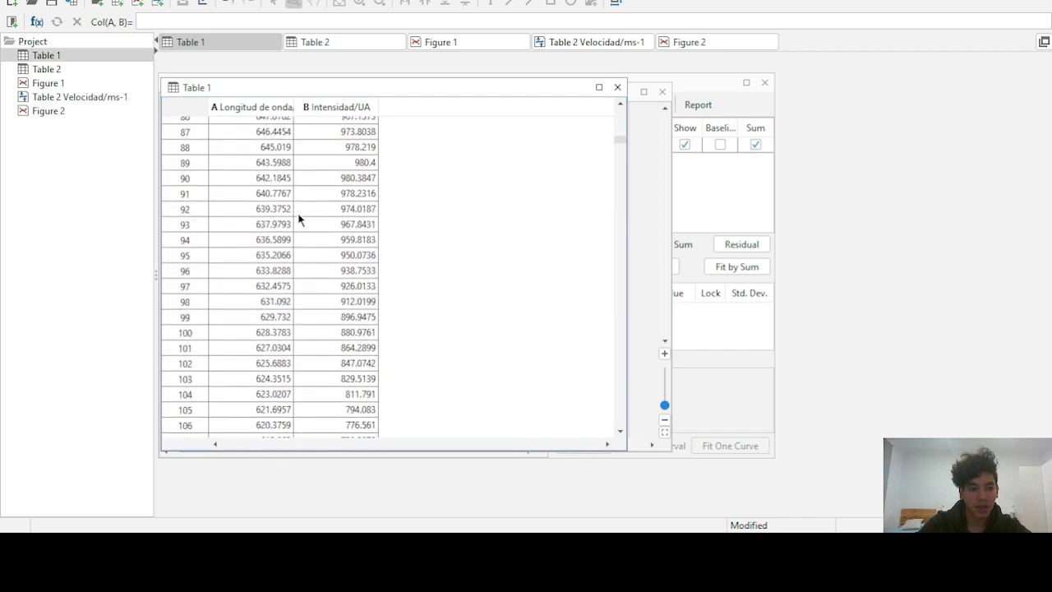
scroll(299, 219, "up", 20)
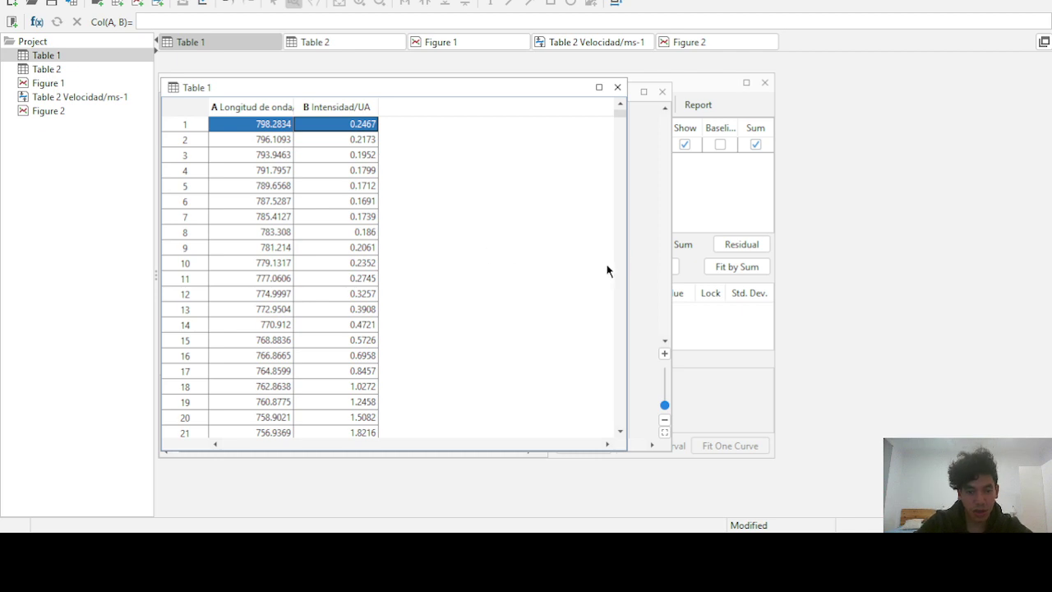
left_click(649, 267)
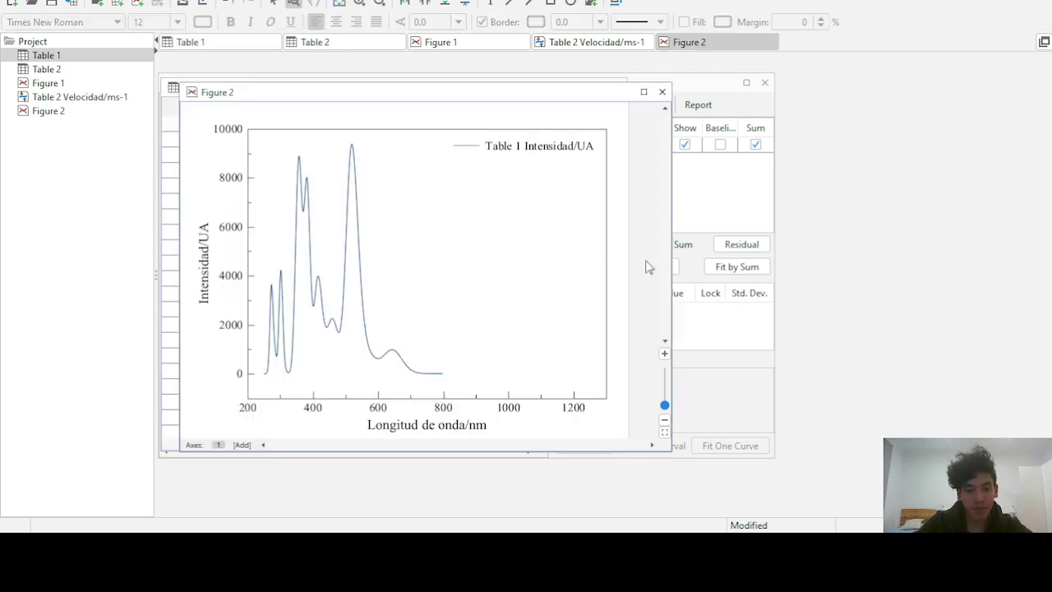
right_click(487, 254)
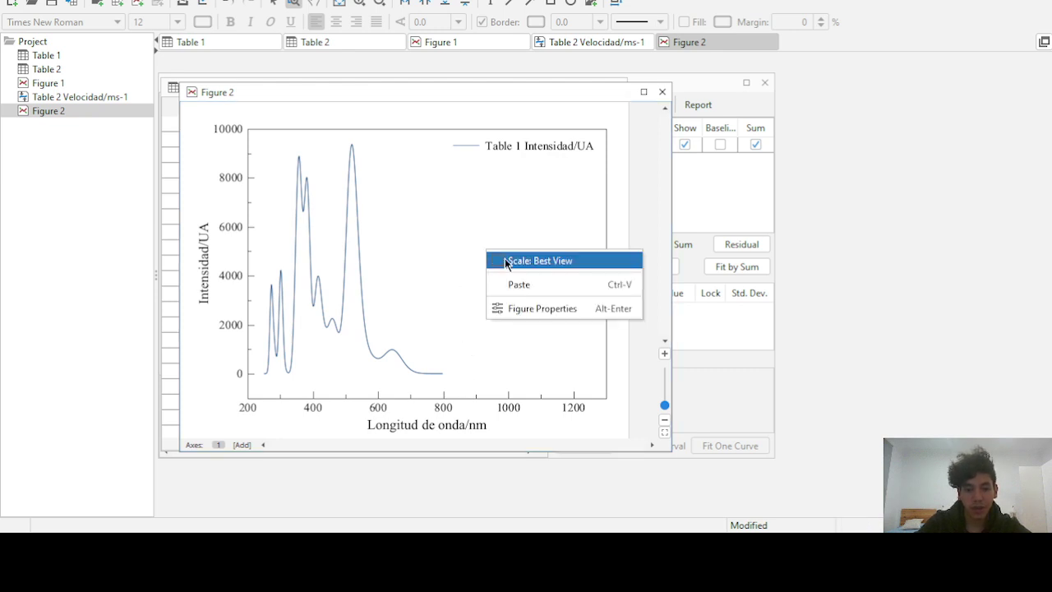
left_click(505, 260)
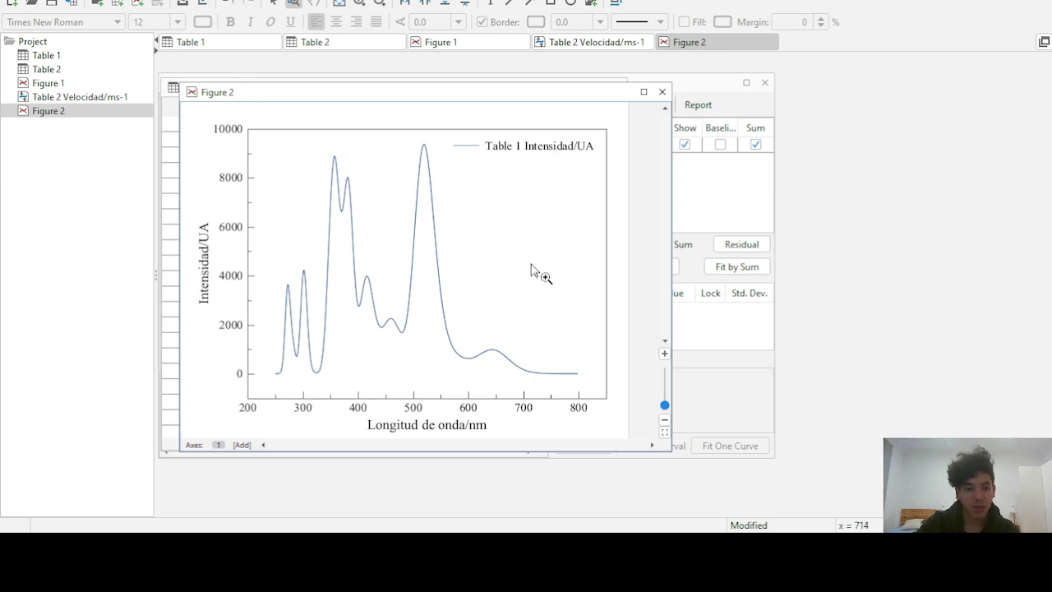
mouse_move(575, 376)
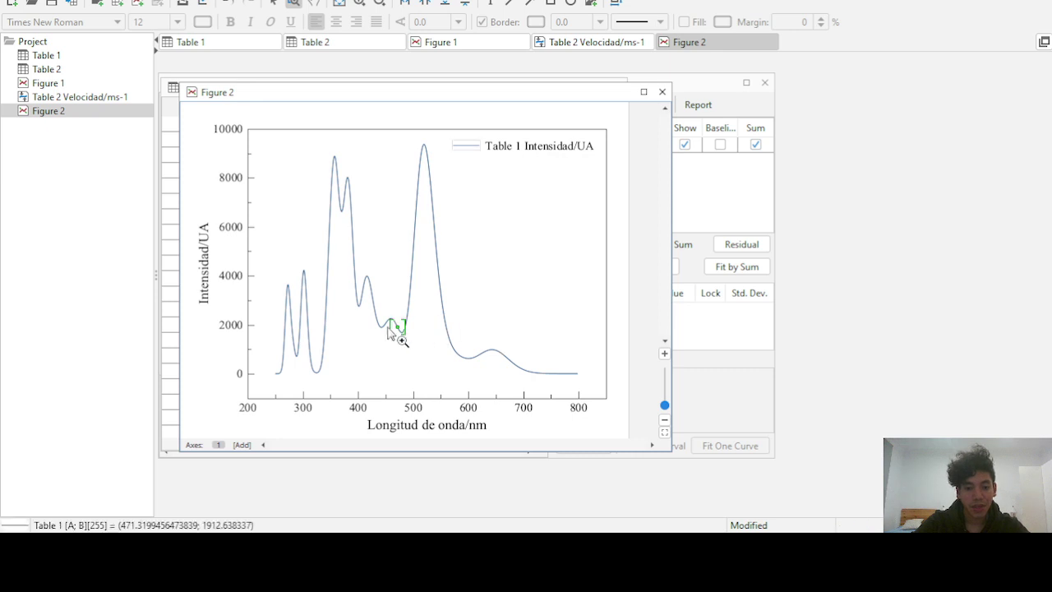
Turn on vertical and horizontal gridlines in Figure 2 through its figure properties
right_click(497, 198)
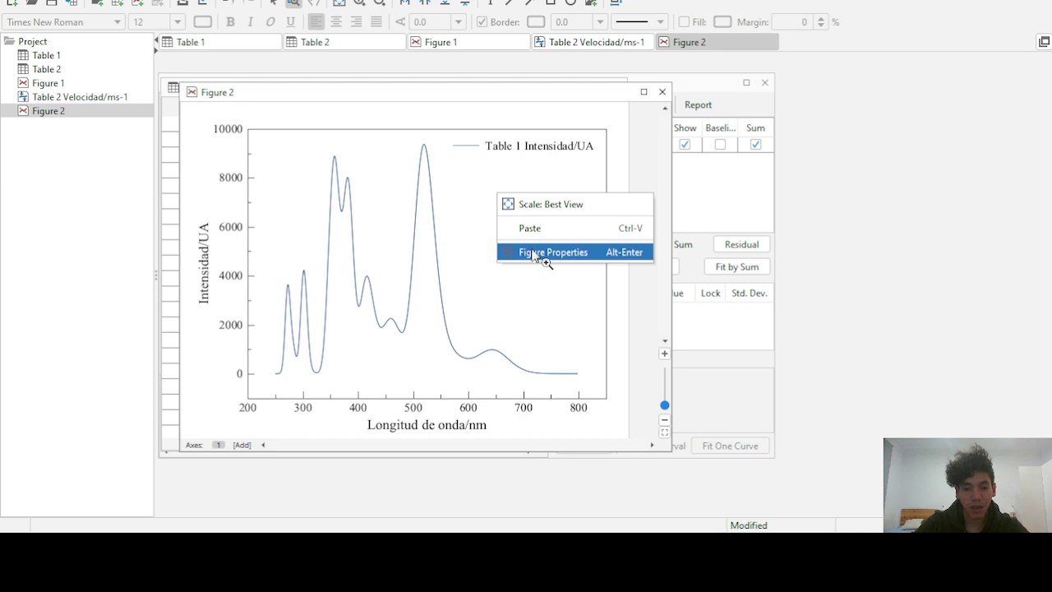
left_click(533, 254)
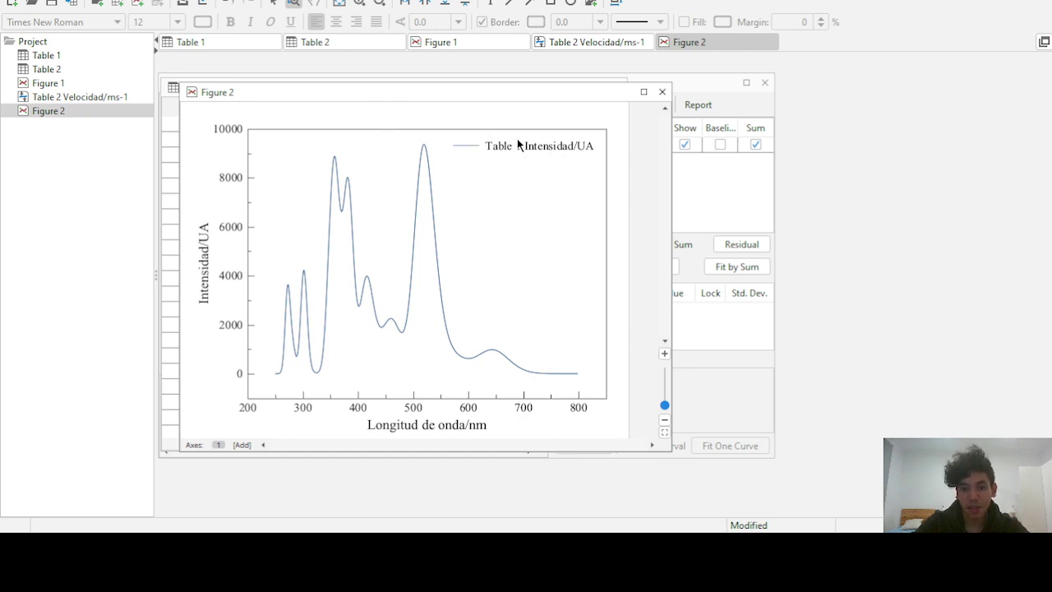
key("ctrl+z")
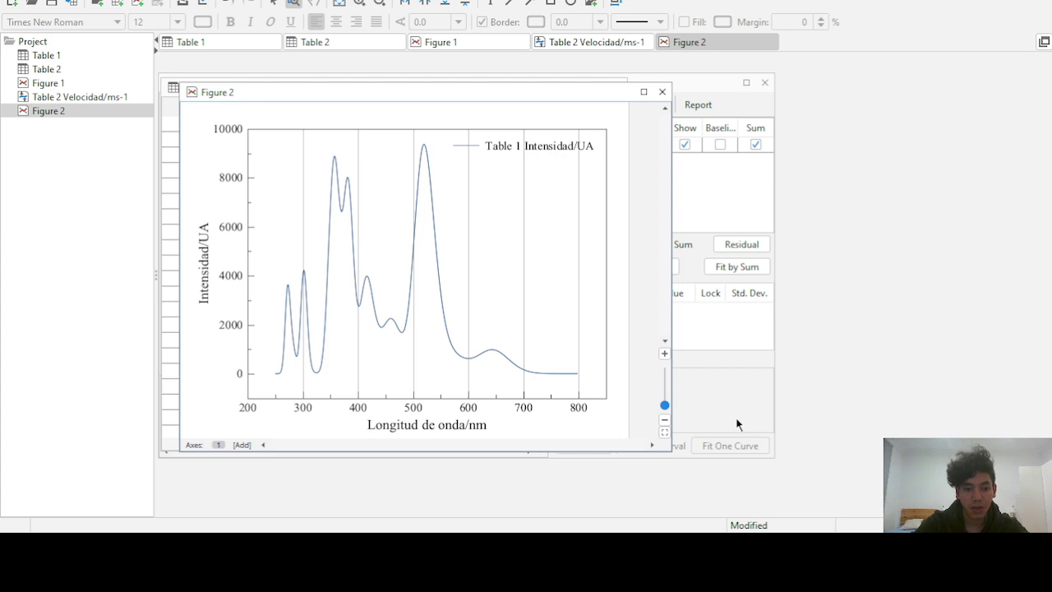
right_click(503, 238)
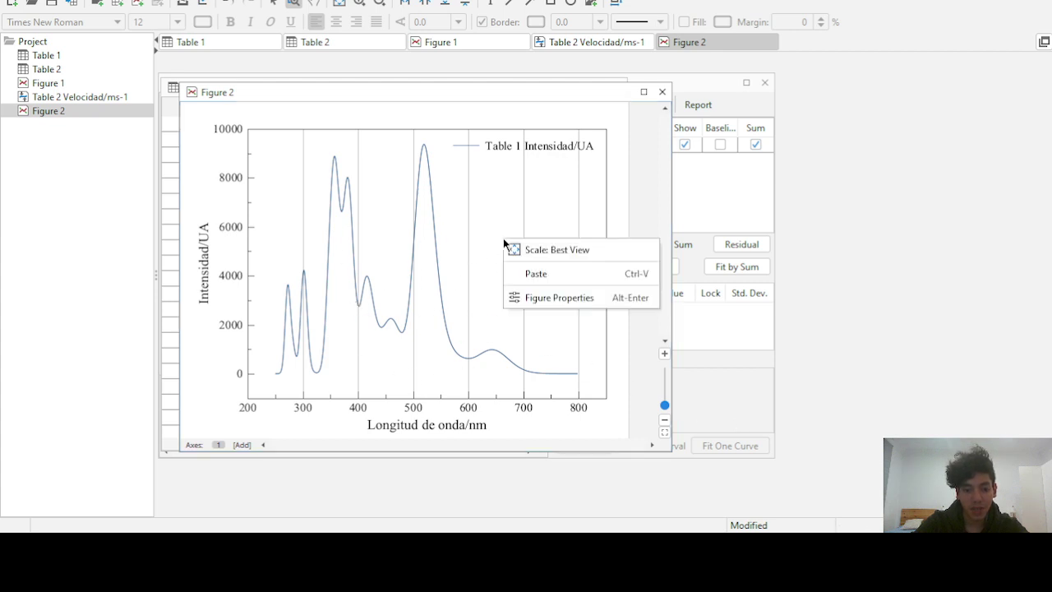
left_click(529, 298)
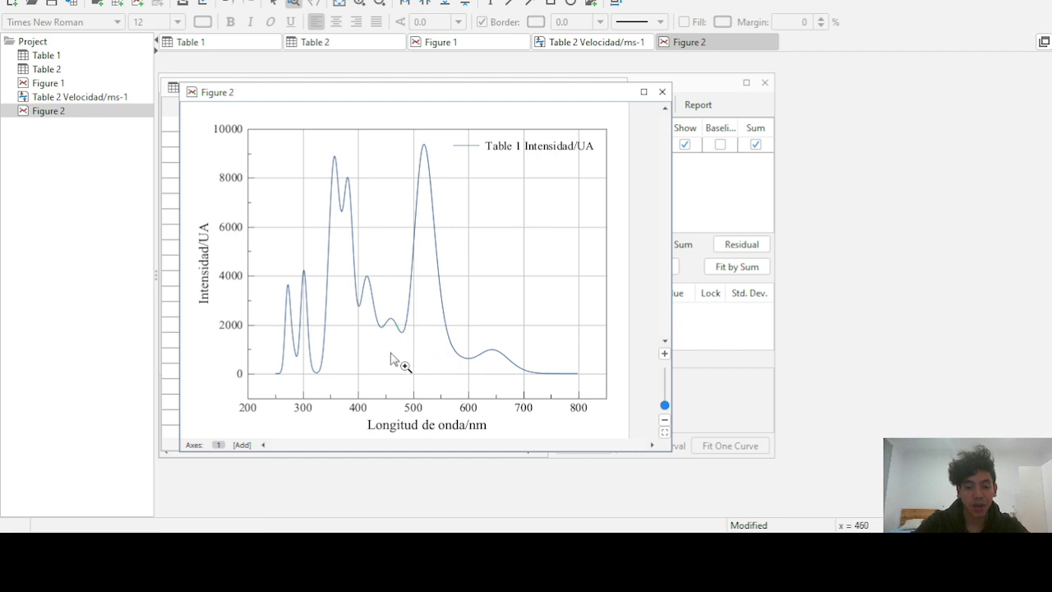
Examine Figure 2's legend text and its Intensidad/UA and Longitud de onda/nm axis titles without changing them
left_click(510, 149)
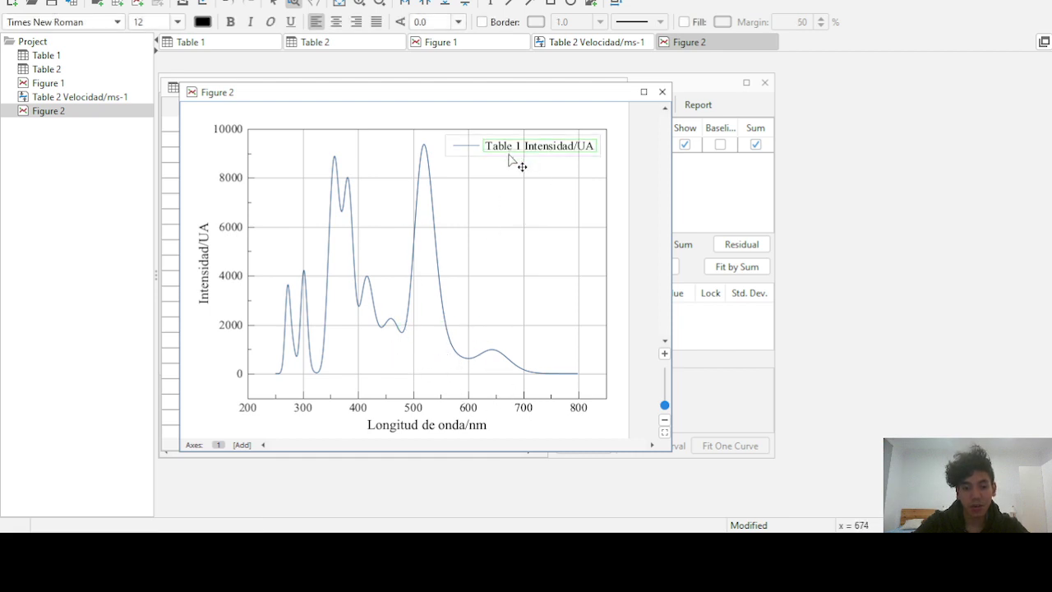
double_click(507, 148)
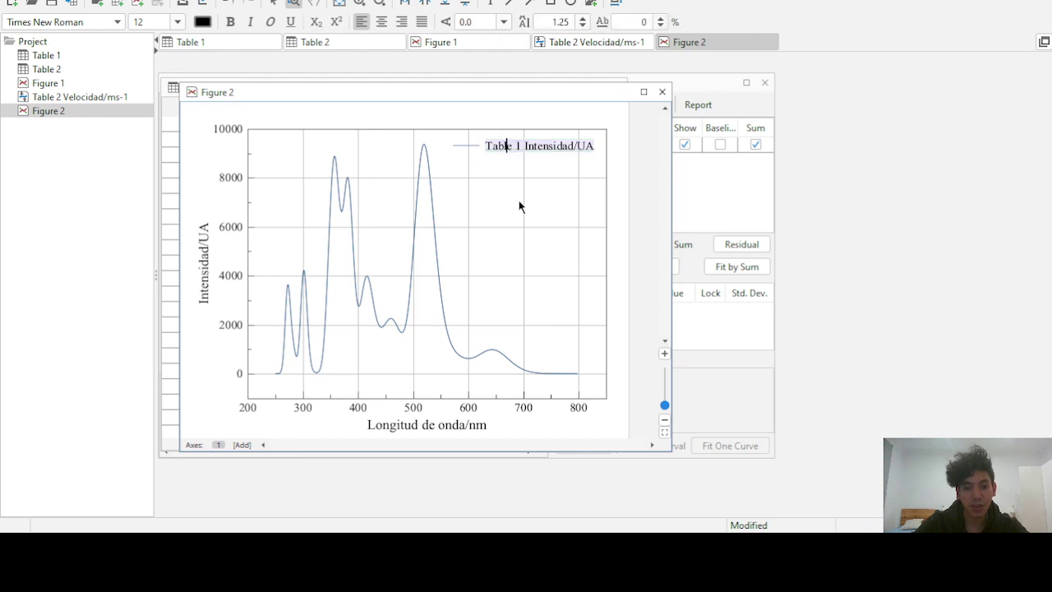
key("Escape")
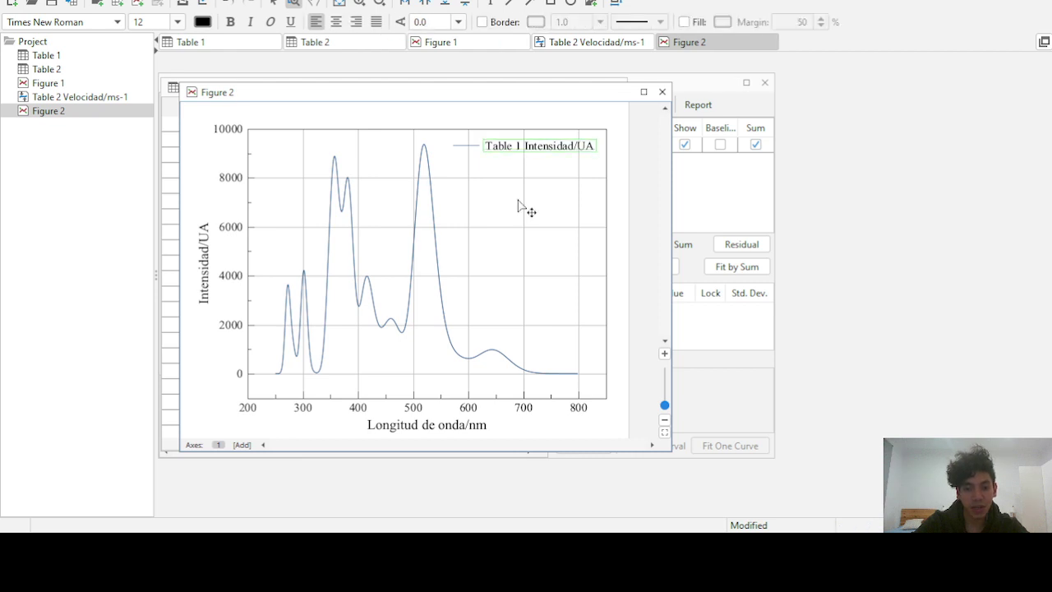
left_click(643, 217)
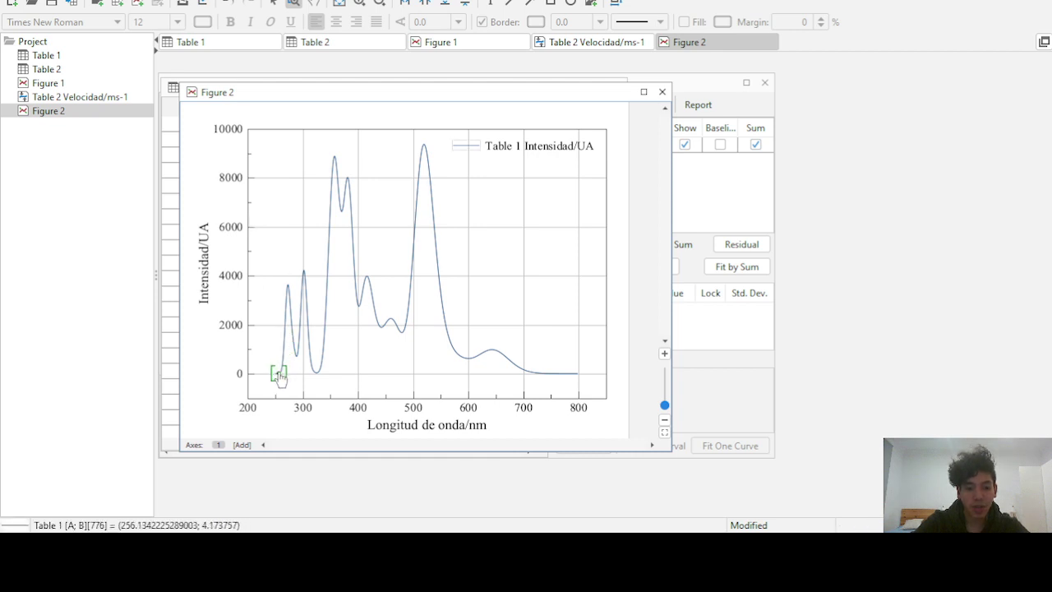
left_click(215, 271)
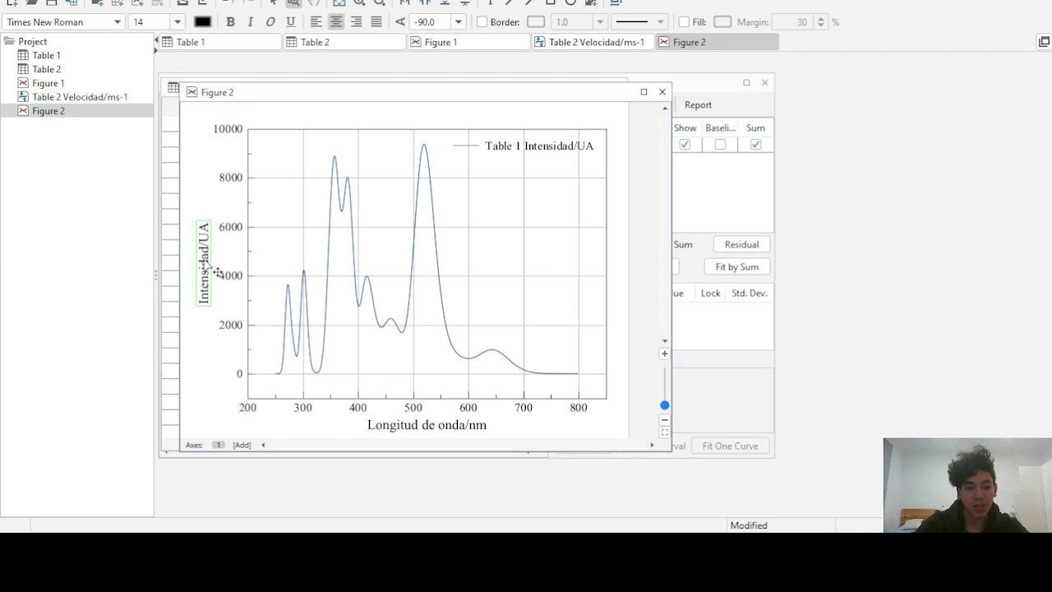
left_click(413, 425)
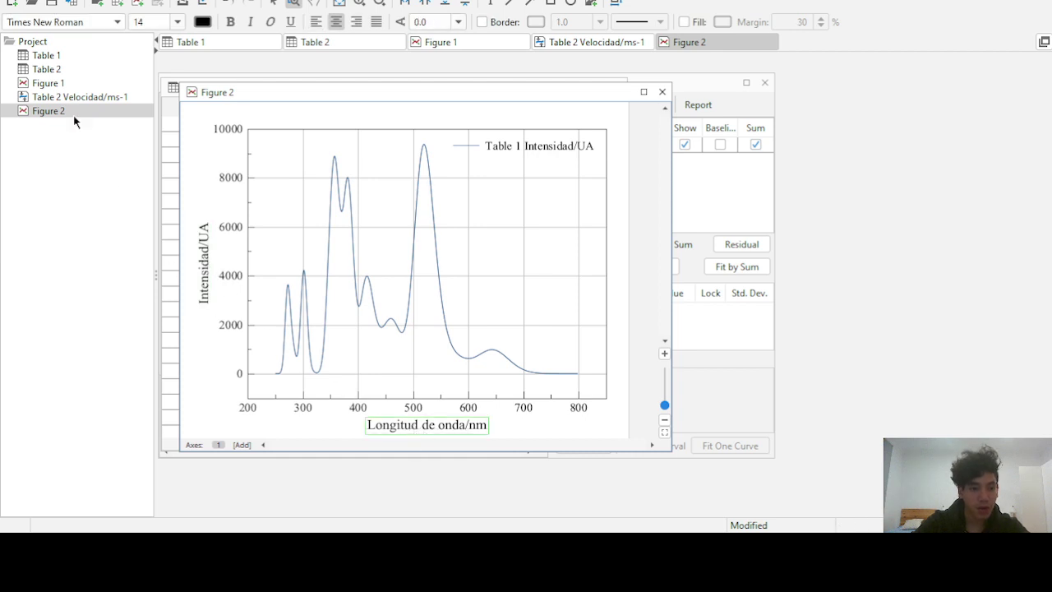
View Figure 1 and examine its Tiempo/s and Velocidad axis titles
left_click(50, 83)
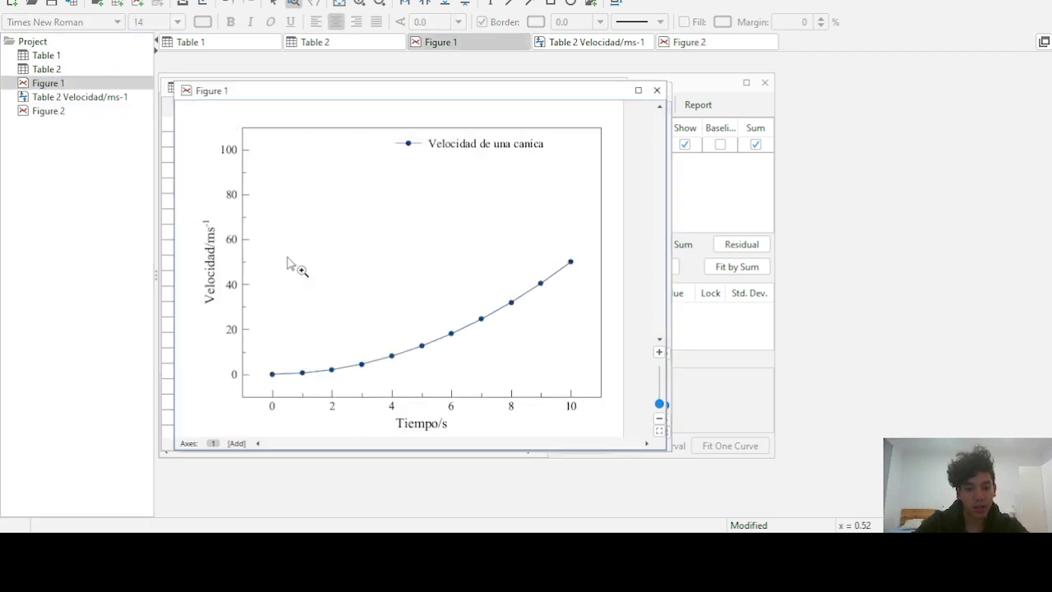
left_click(431, 428)
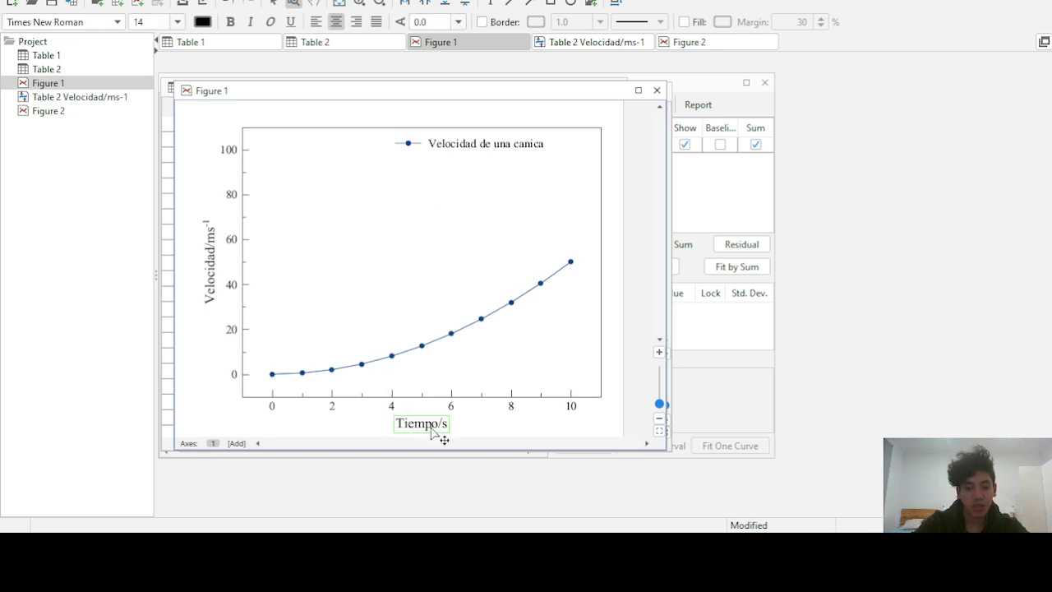
left_click(212, 276)
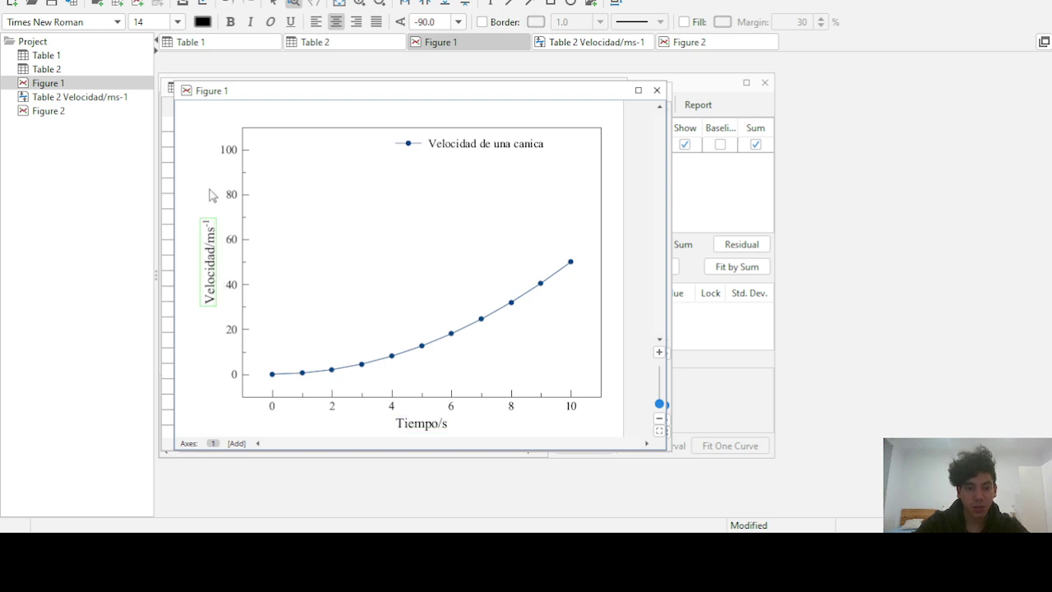
Try to create a Line & Markers figure from all of Table 2's data, and close the new figure's window
left_click(55, 71)
left_click(55, 73)
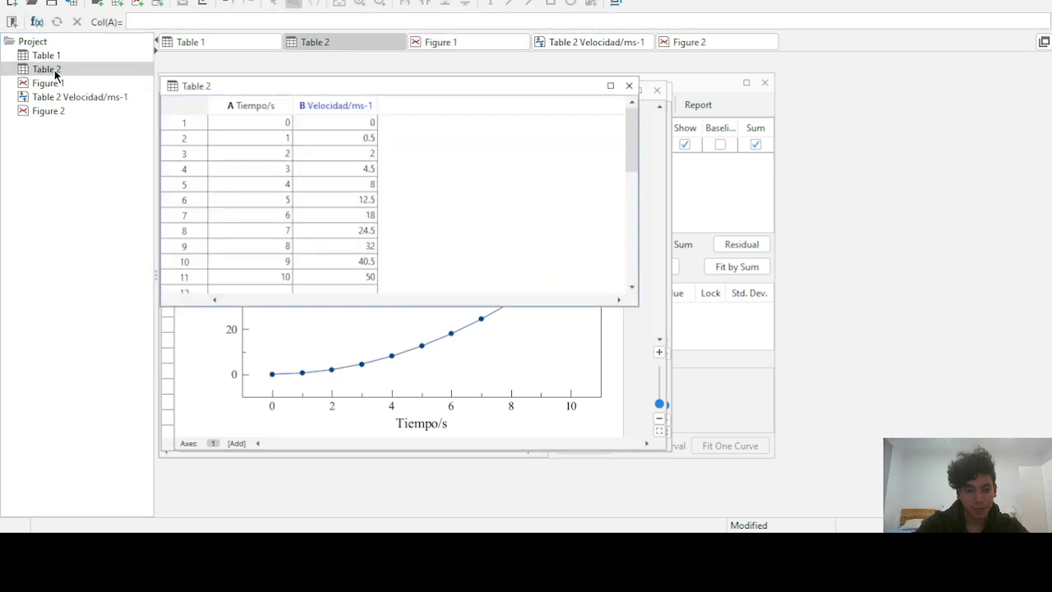
key("ctrl+a")
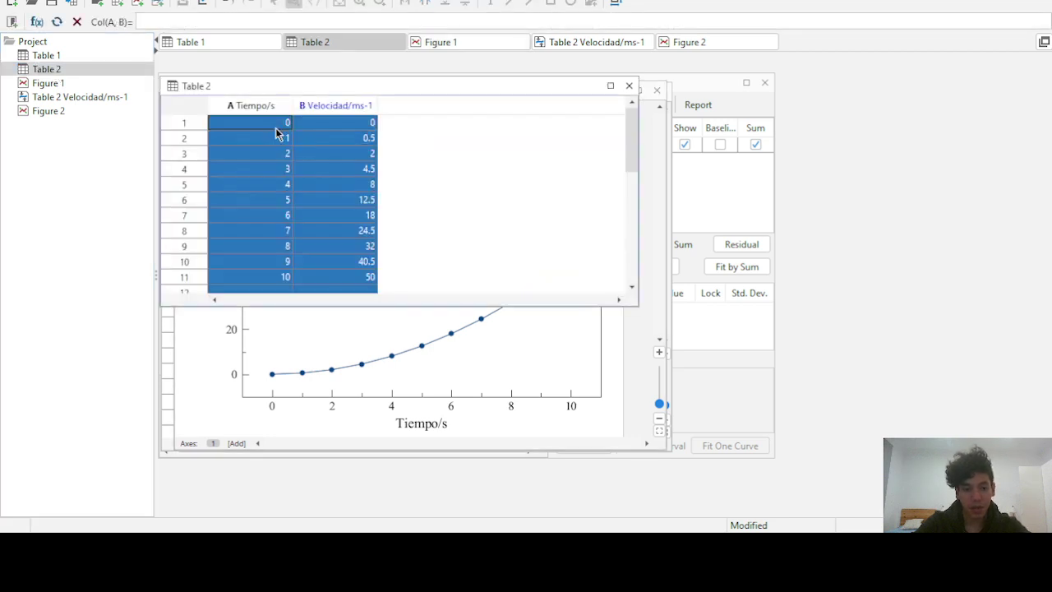
right_click(275, 131)
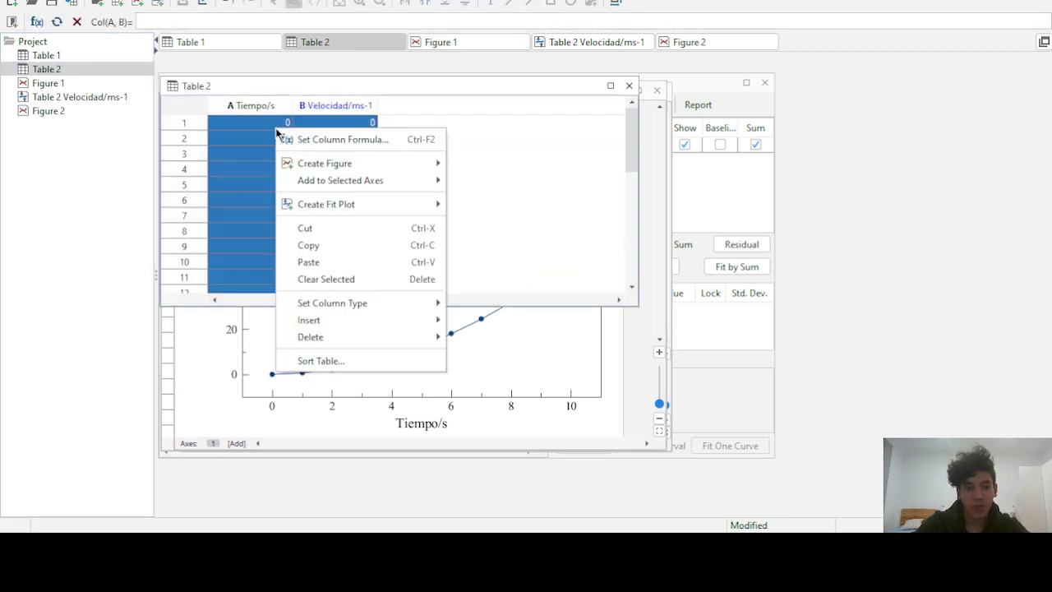
mouse_move(415, 170)
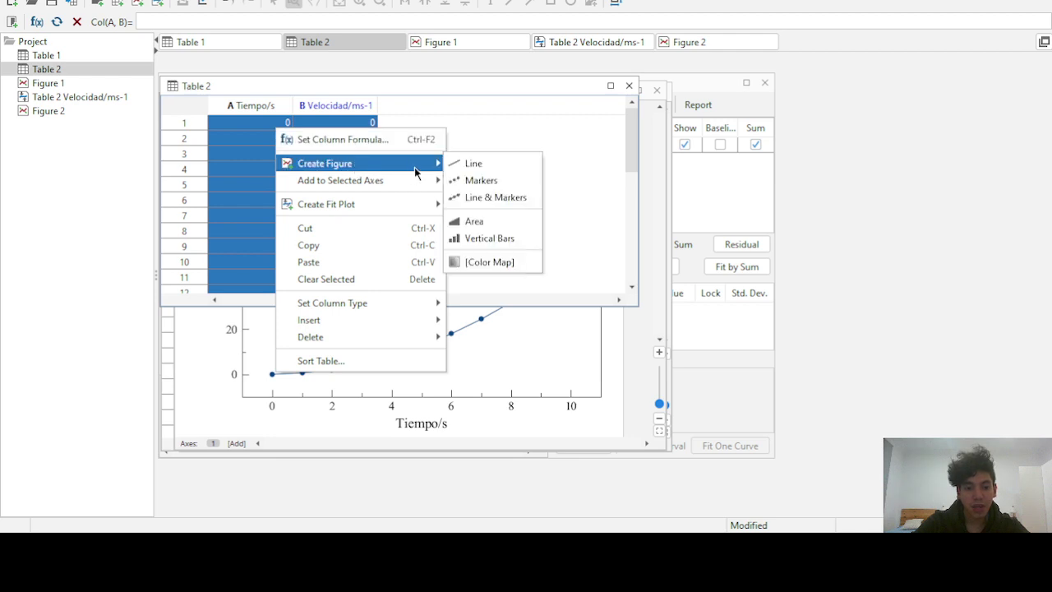
left_click(463, 198)
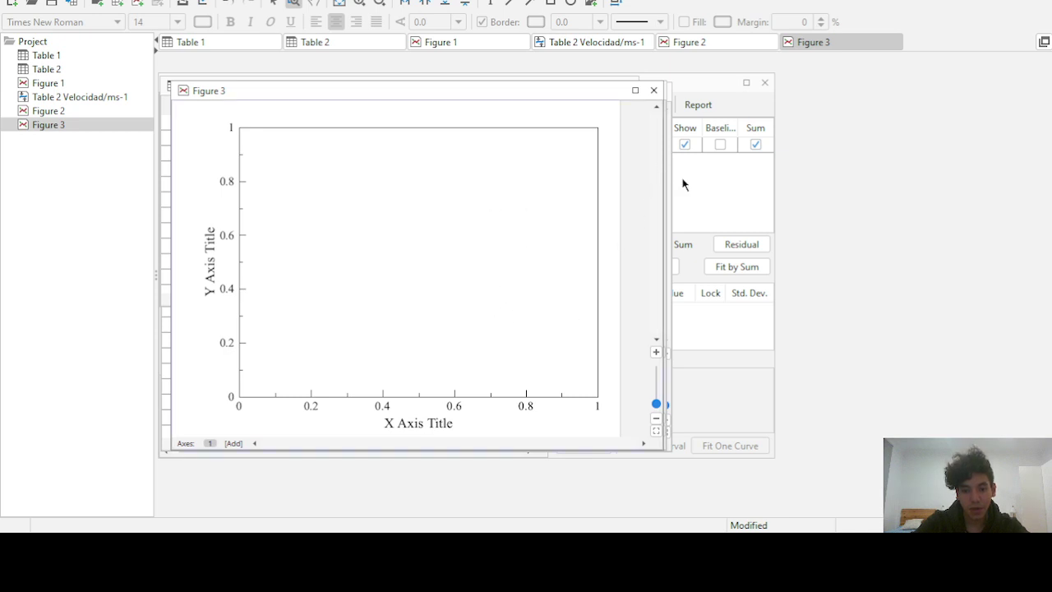
left_click(654, 90)
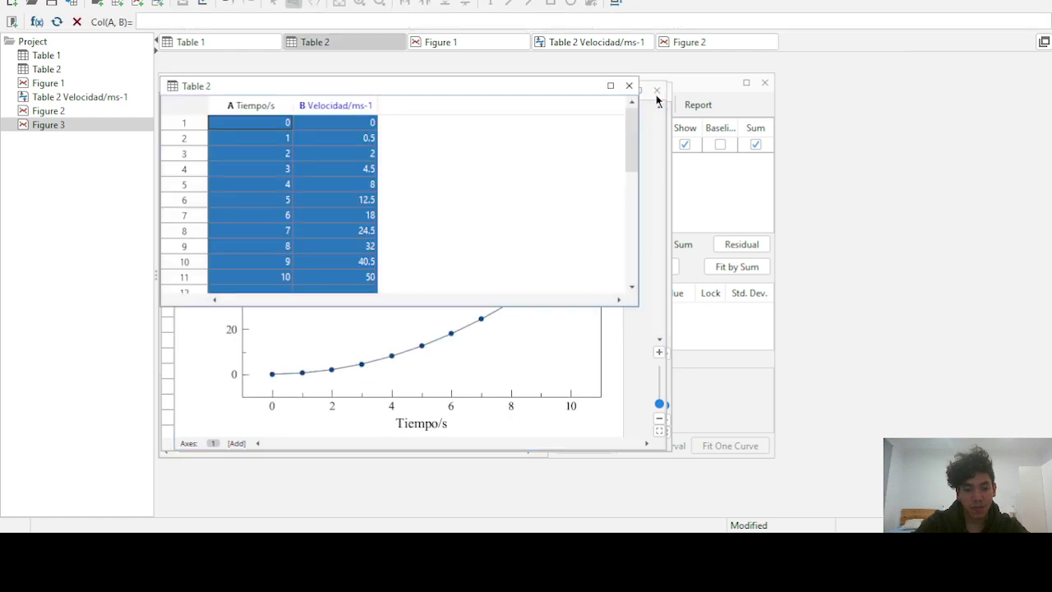
Review the plot types for adding Table 2's data to Figure 2's axes, and bring Figure 1 to the front
right_click(276, 168)
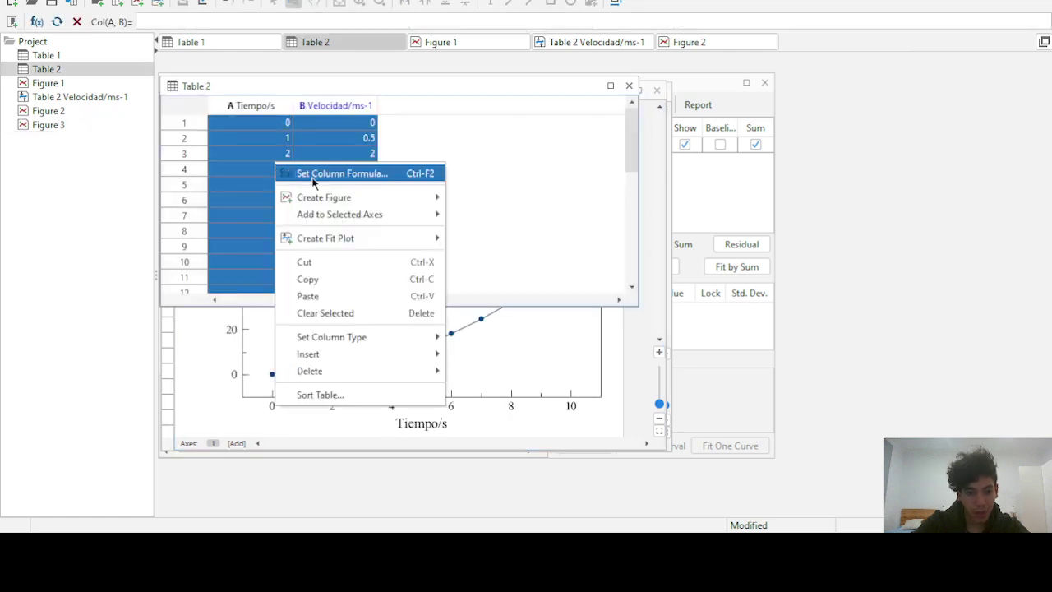
mouse_move(374, 217)
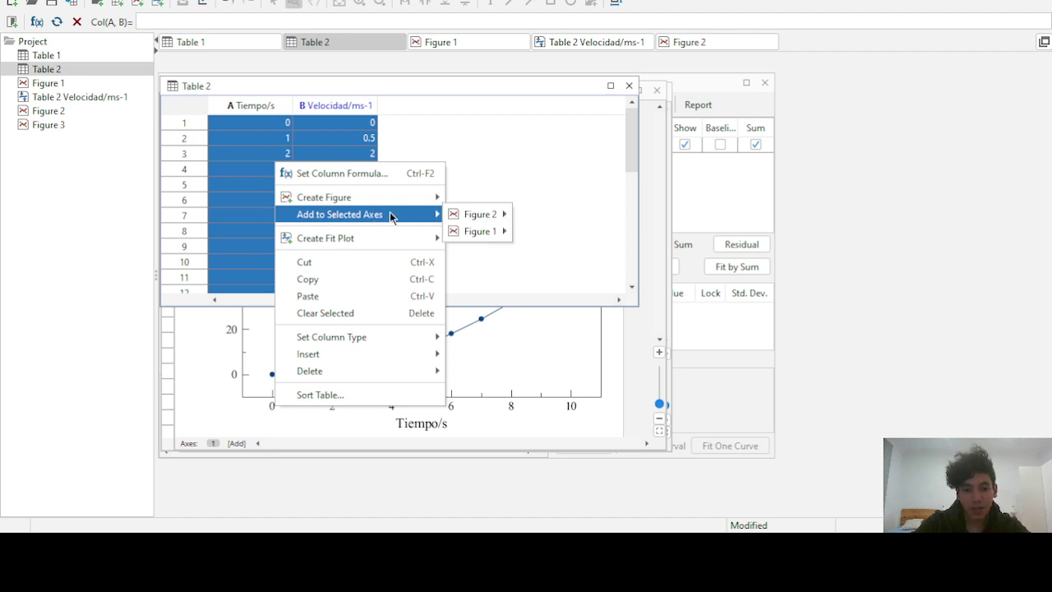
mouse_move(477, 219)
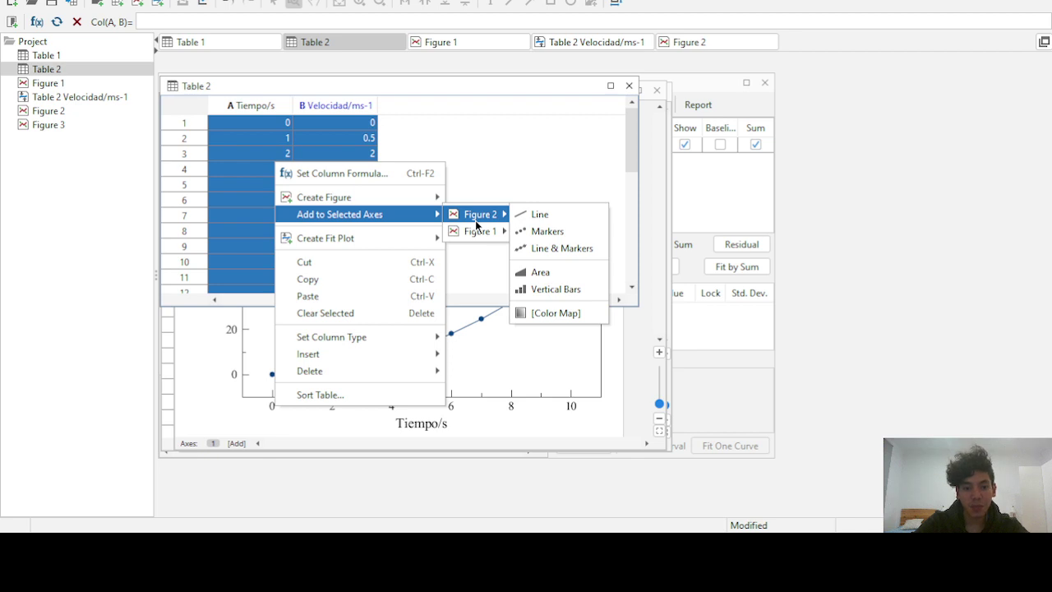
left_click(488, 163)
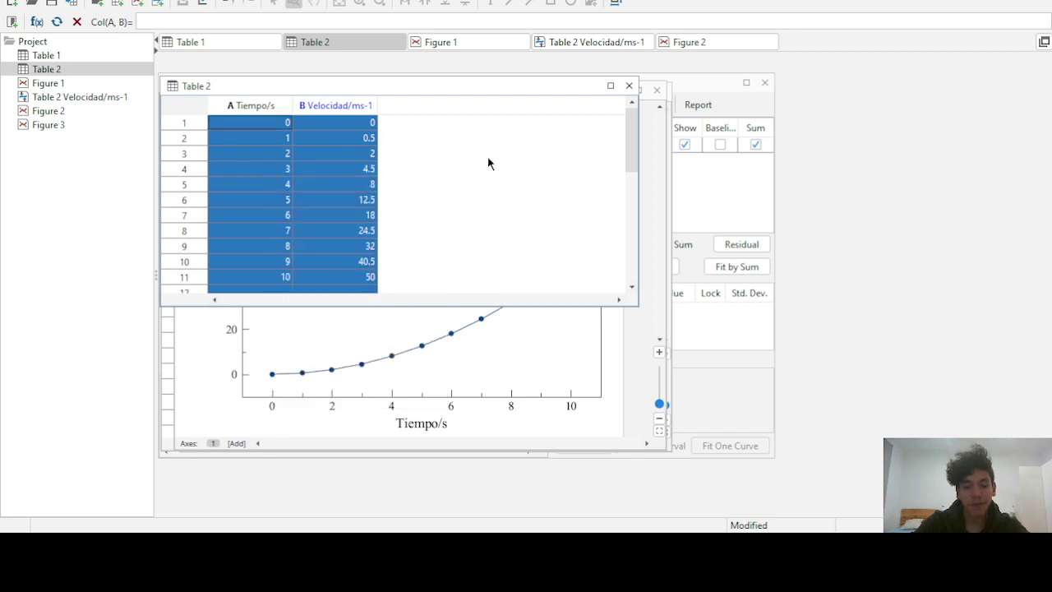
left_click(375, 337)
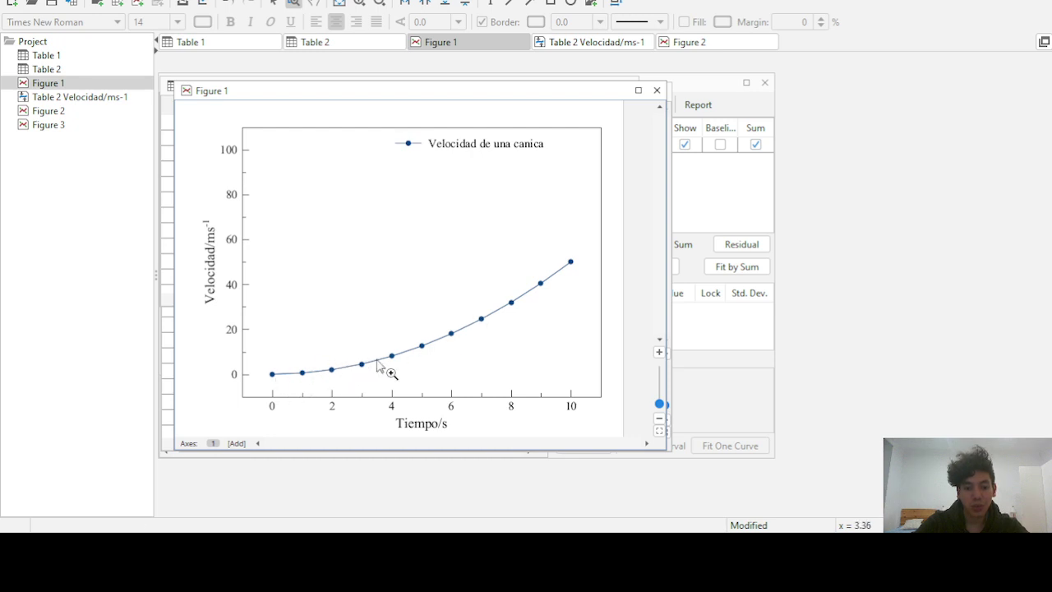